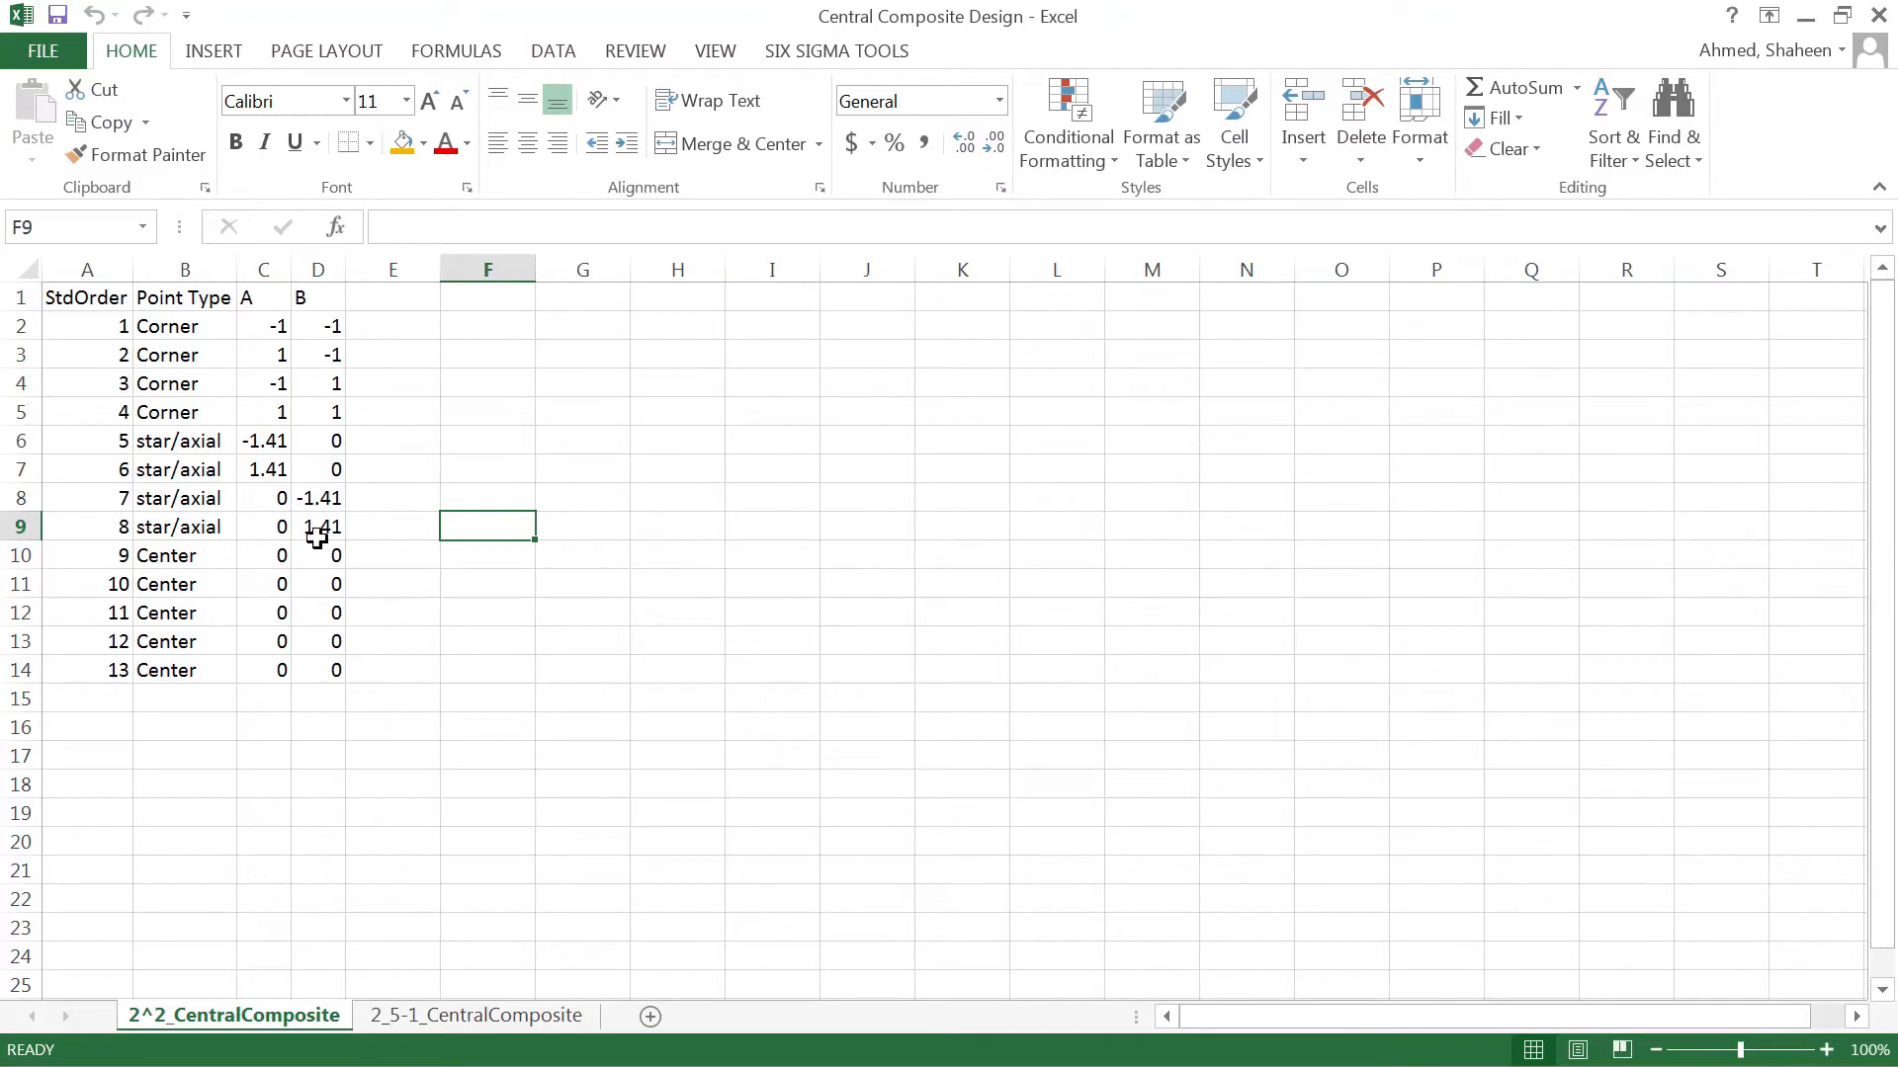
Examine the 2^2 central composite table, including its corner, star/axial and center point rows
left_click_drag(109, 293, 328, 671)
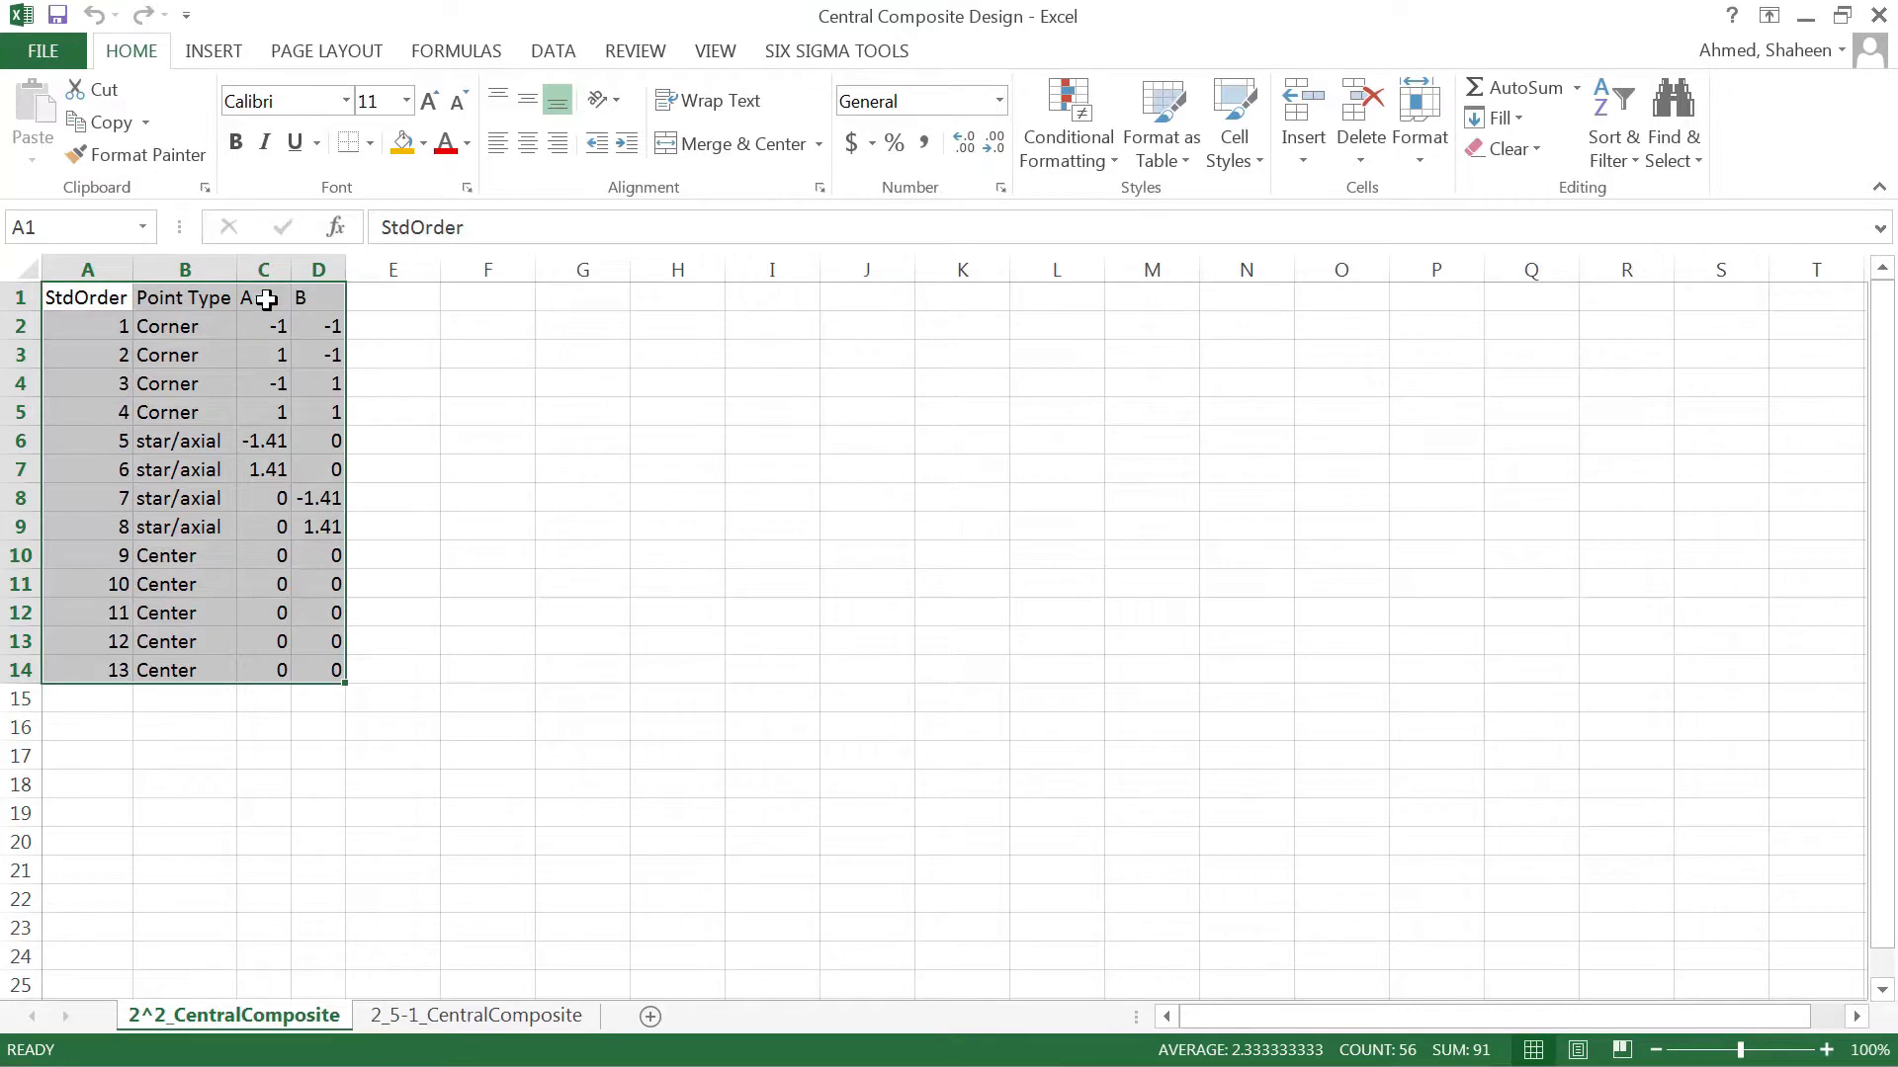
left_click_drag(266, 291, 325, 412)
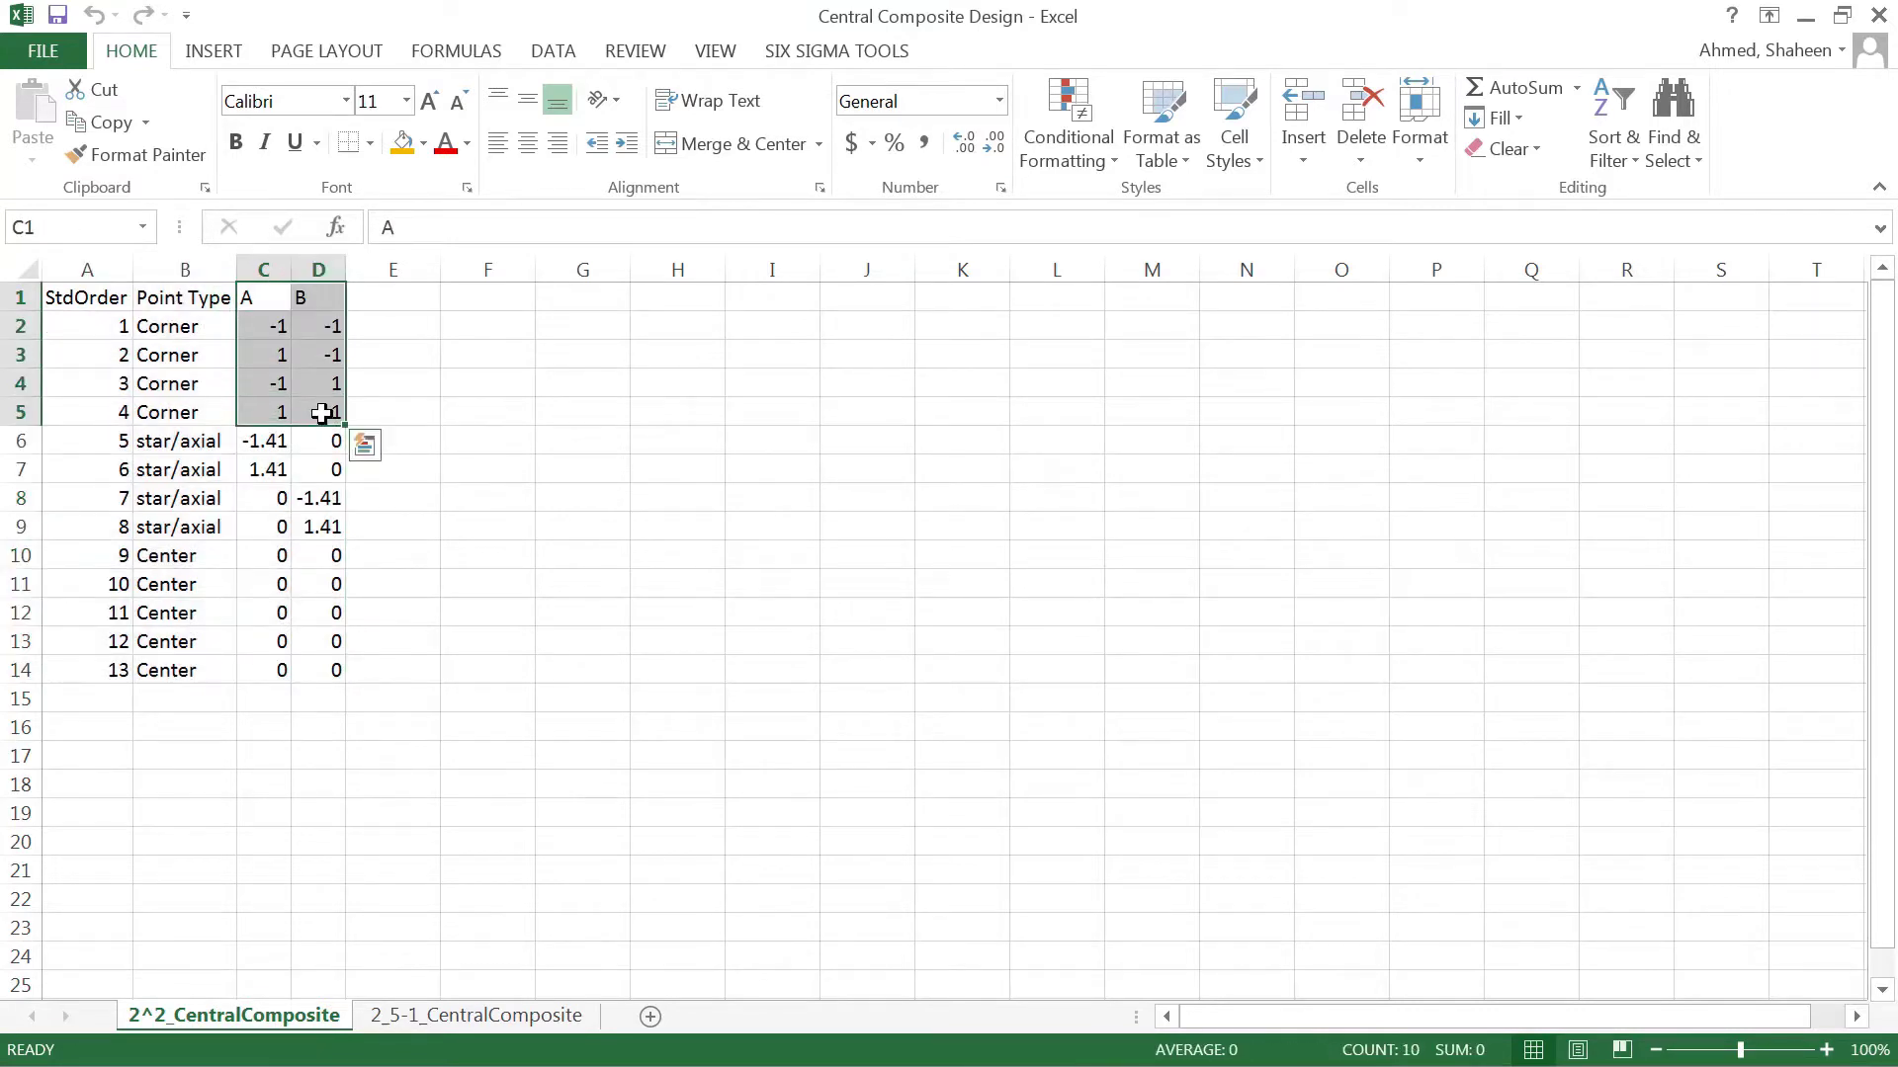
left_click_drag(184, 438, 325, 526)
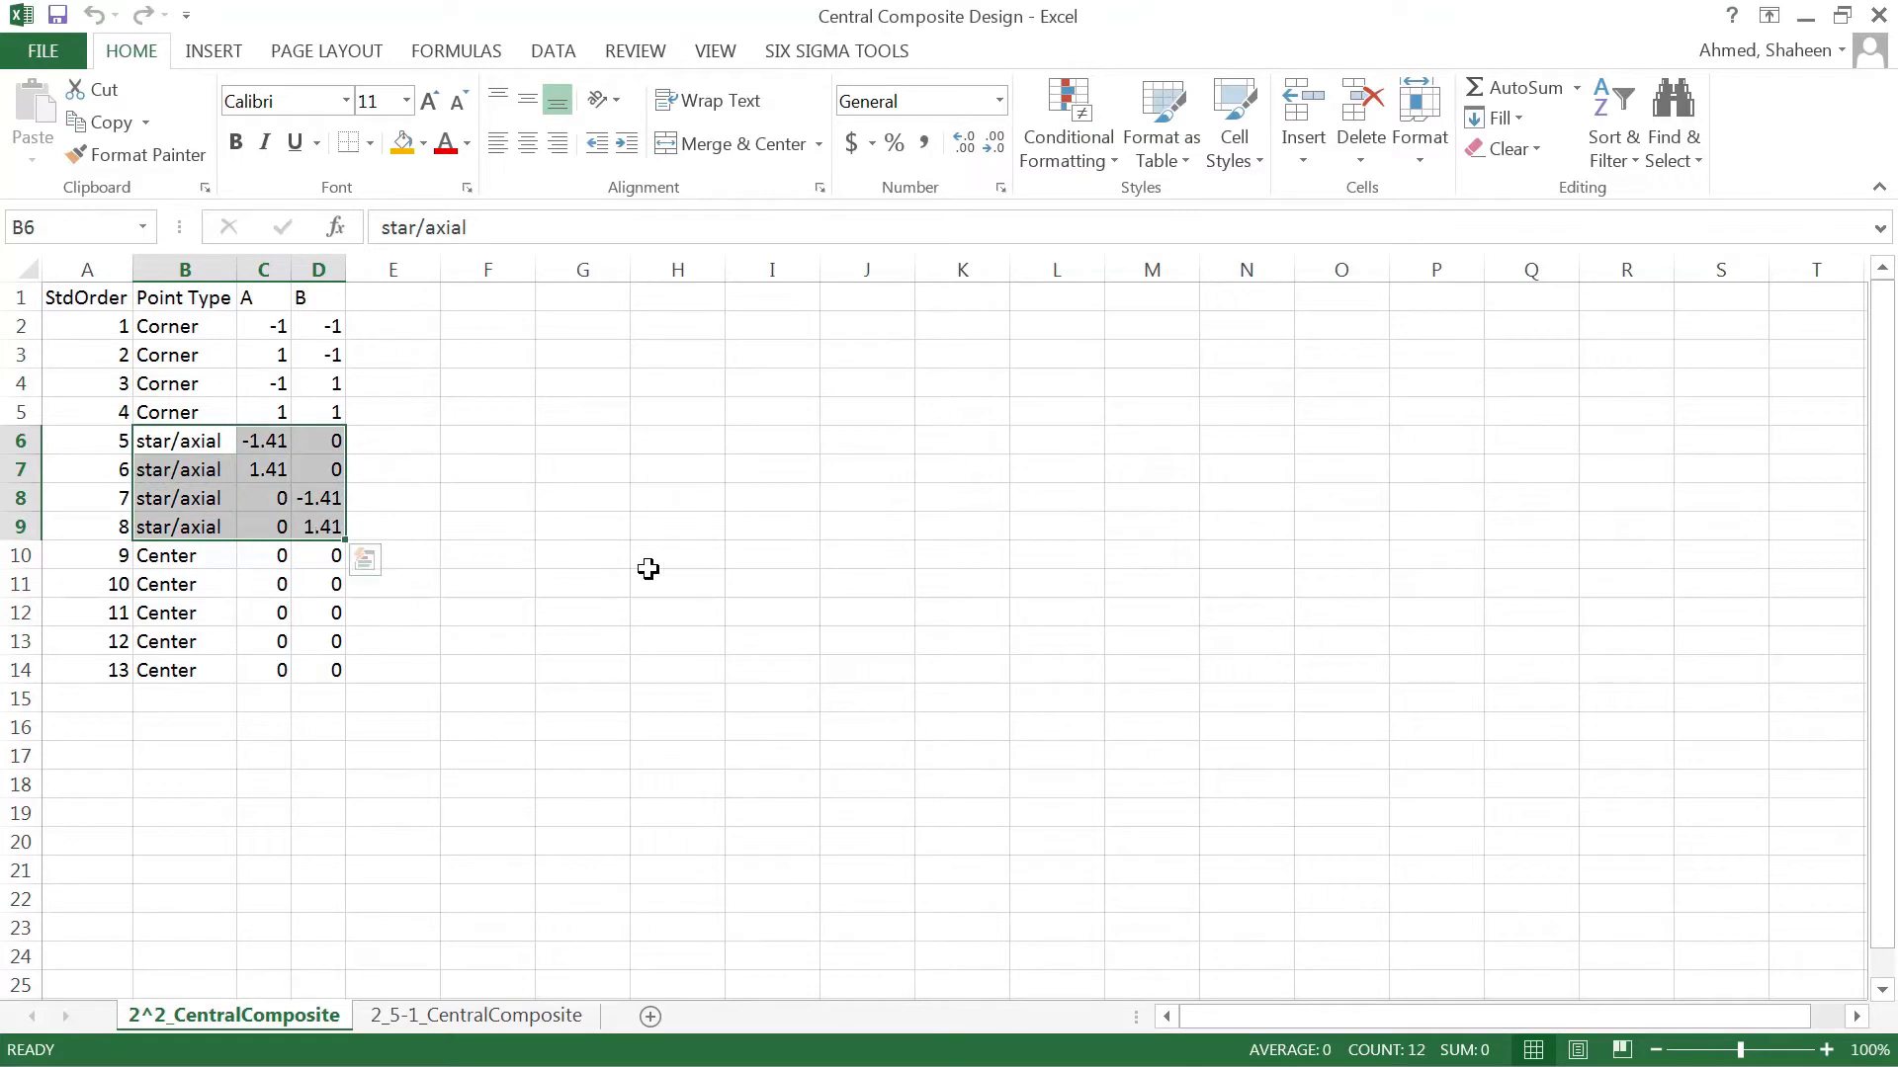
left_click_drag(210, 560, 338, 673)
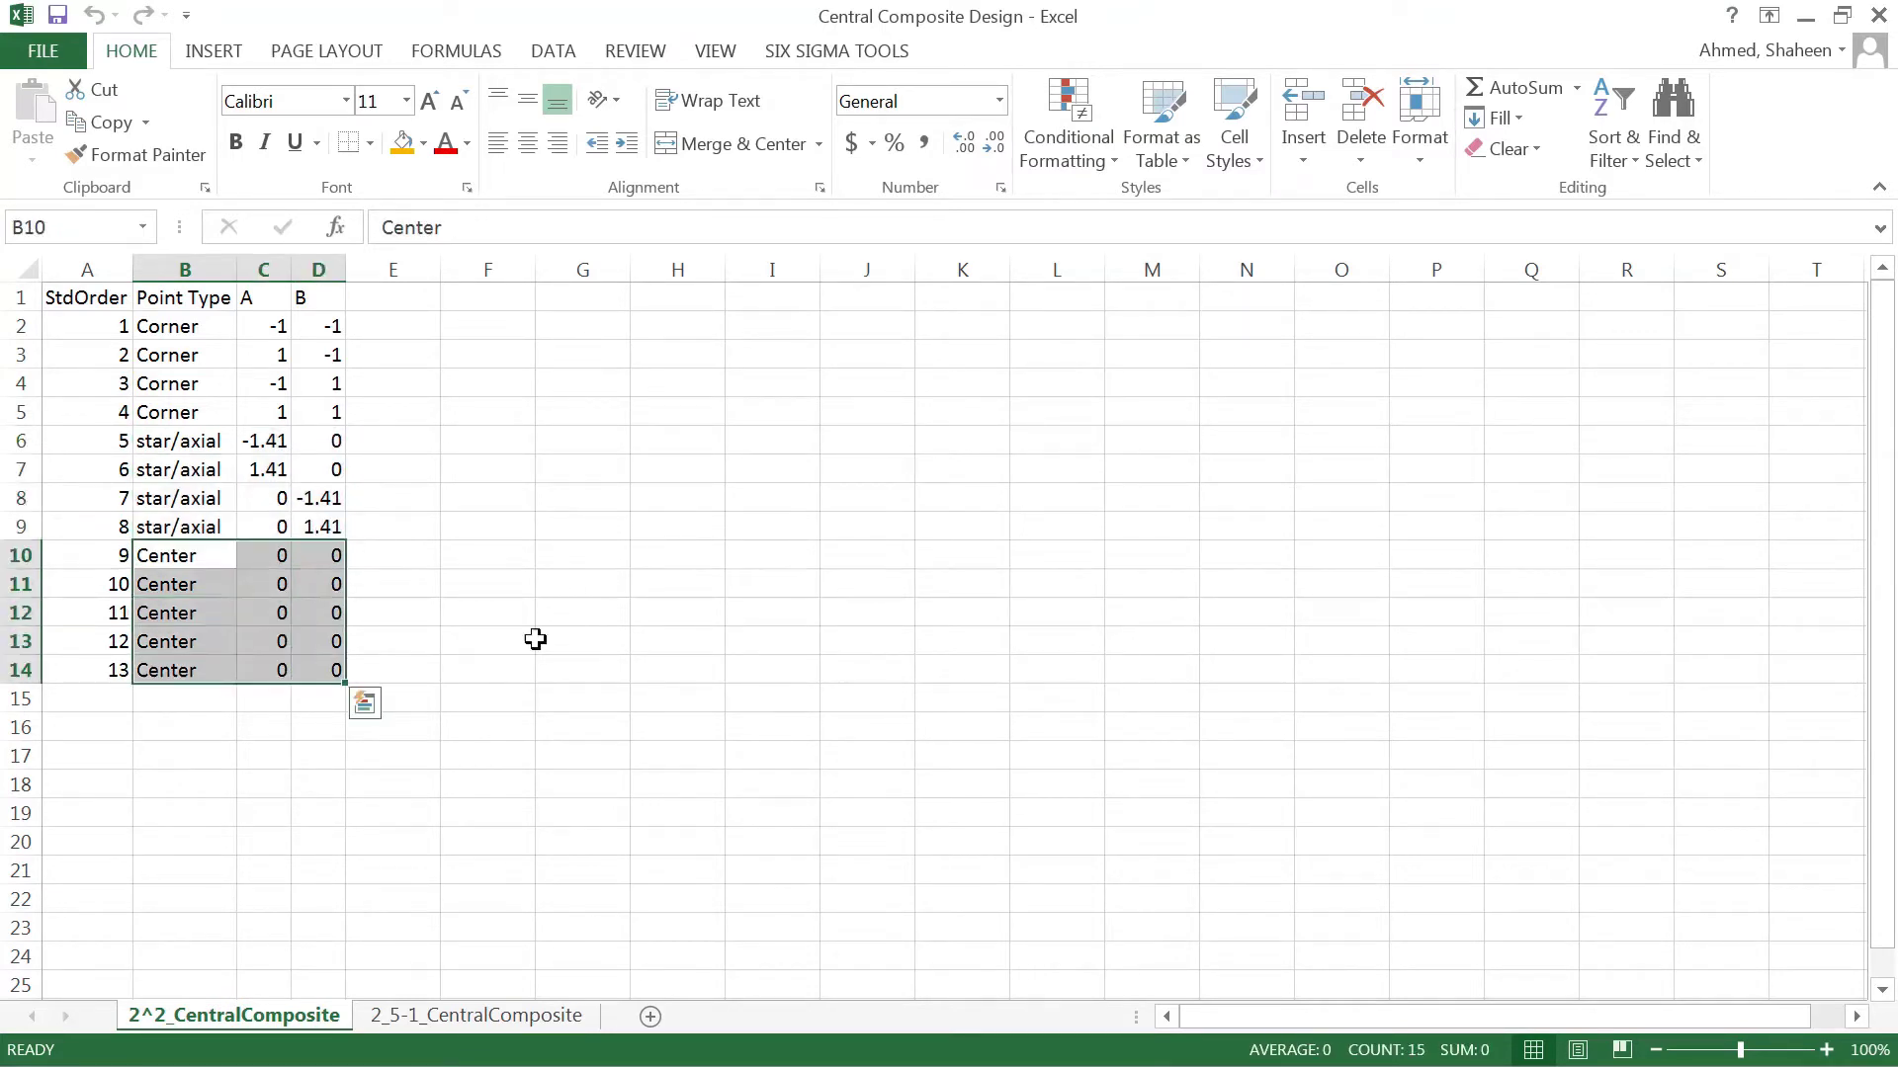
Examine the corner, star/axial and center point runs on the 2_5-1_CentralComposite sheet
left_click(464, 1018)
scroll(530, 648, "up", 3)
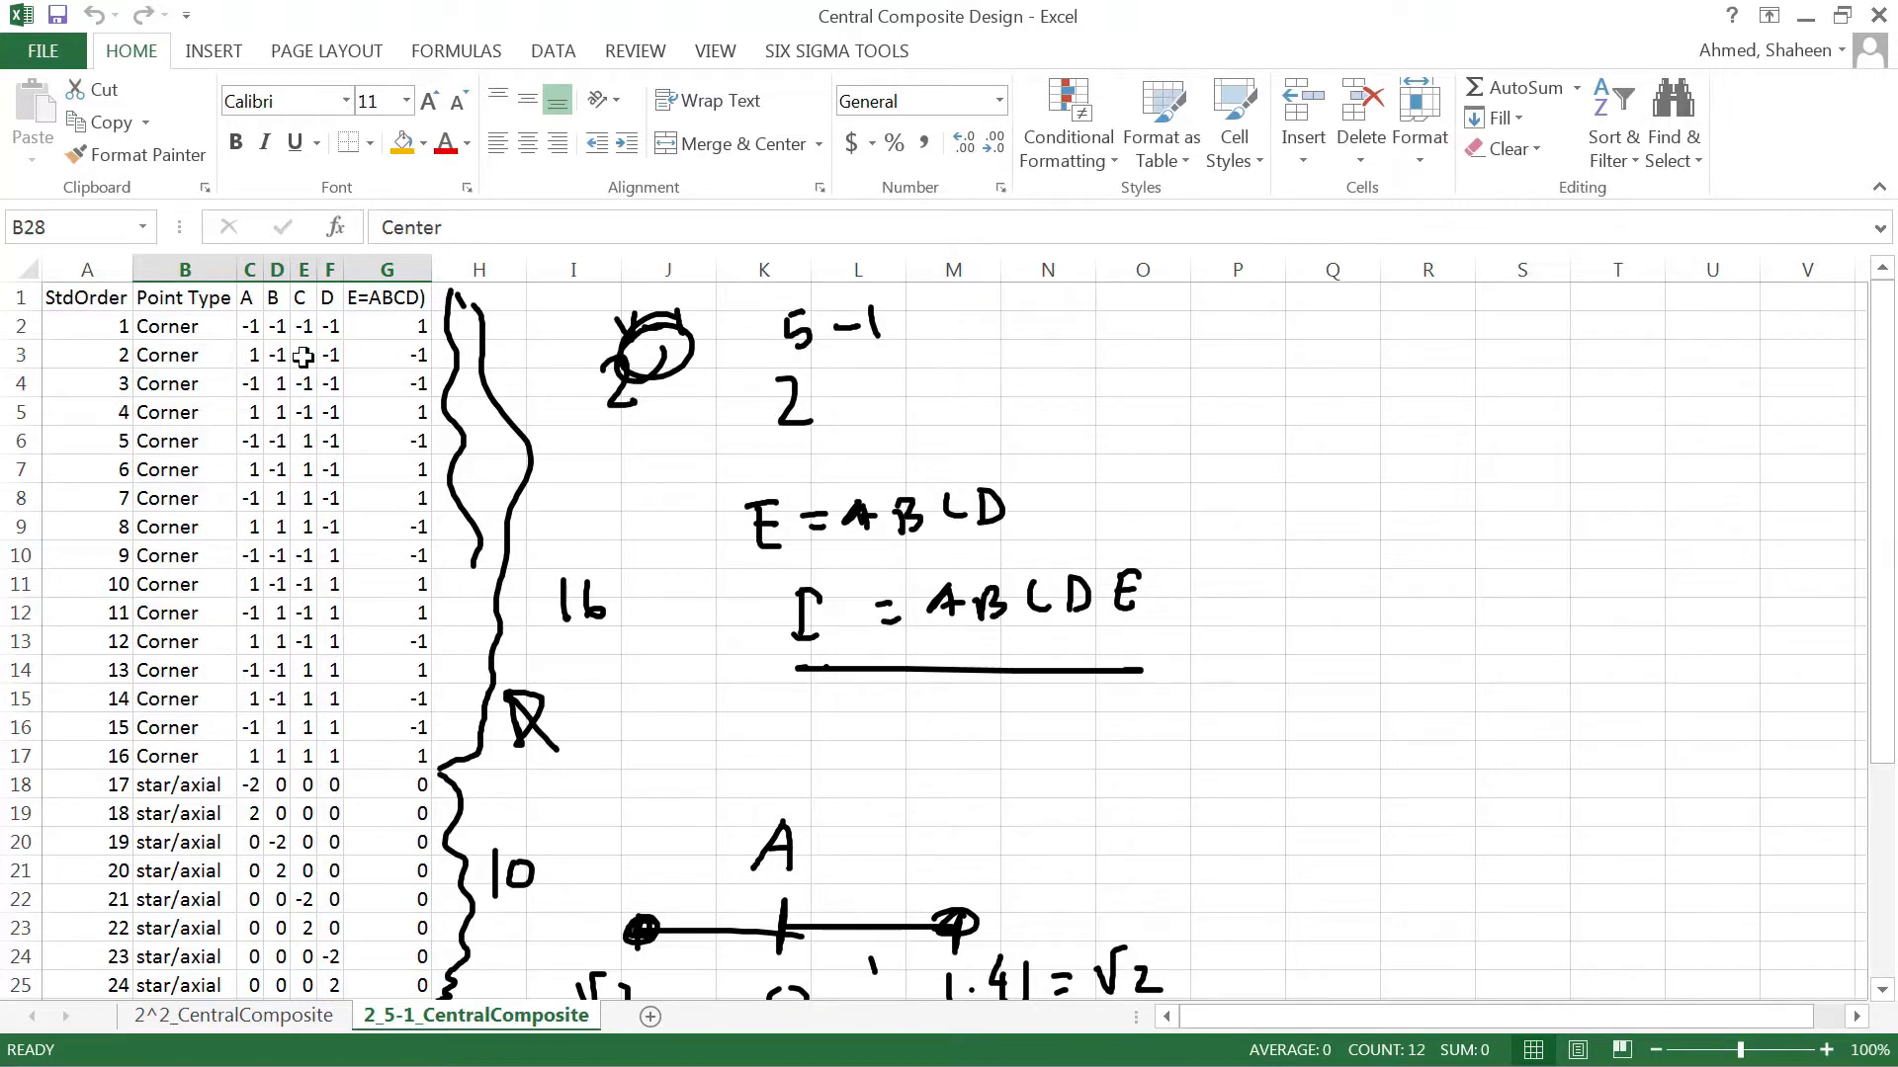
left_click_drag(111, 296, 406, 744)
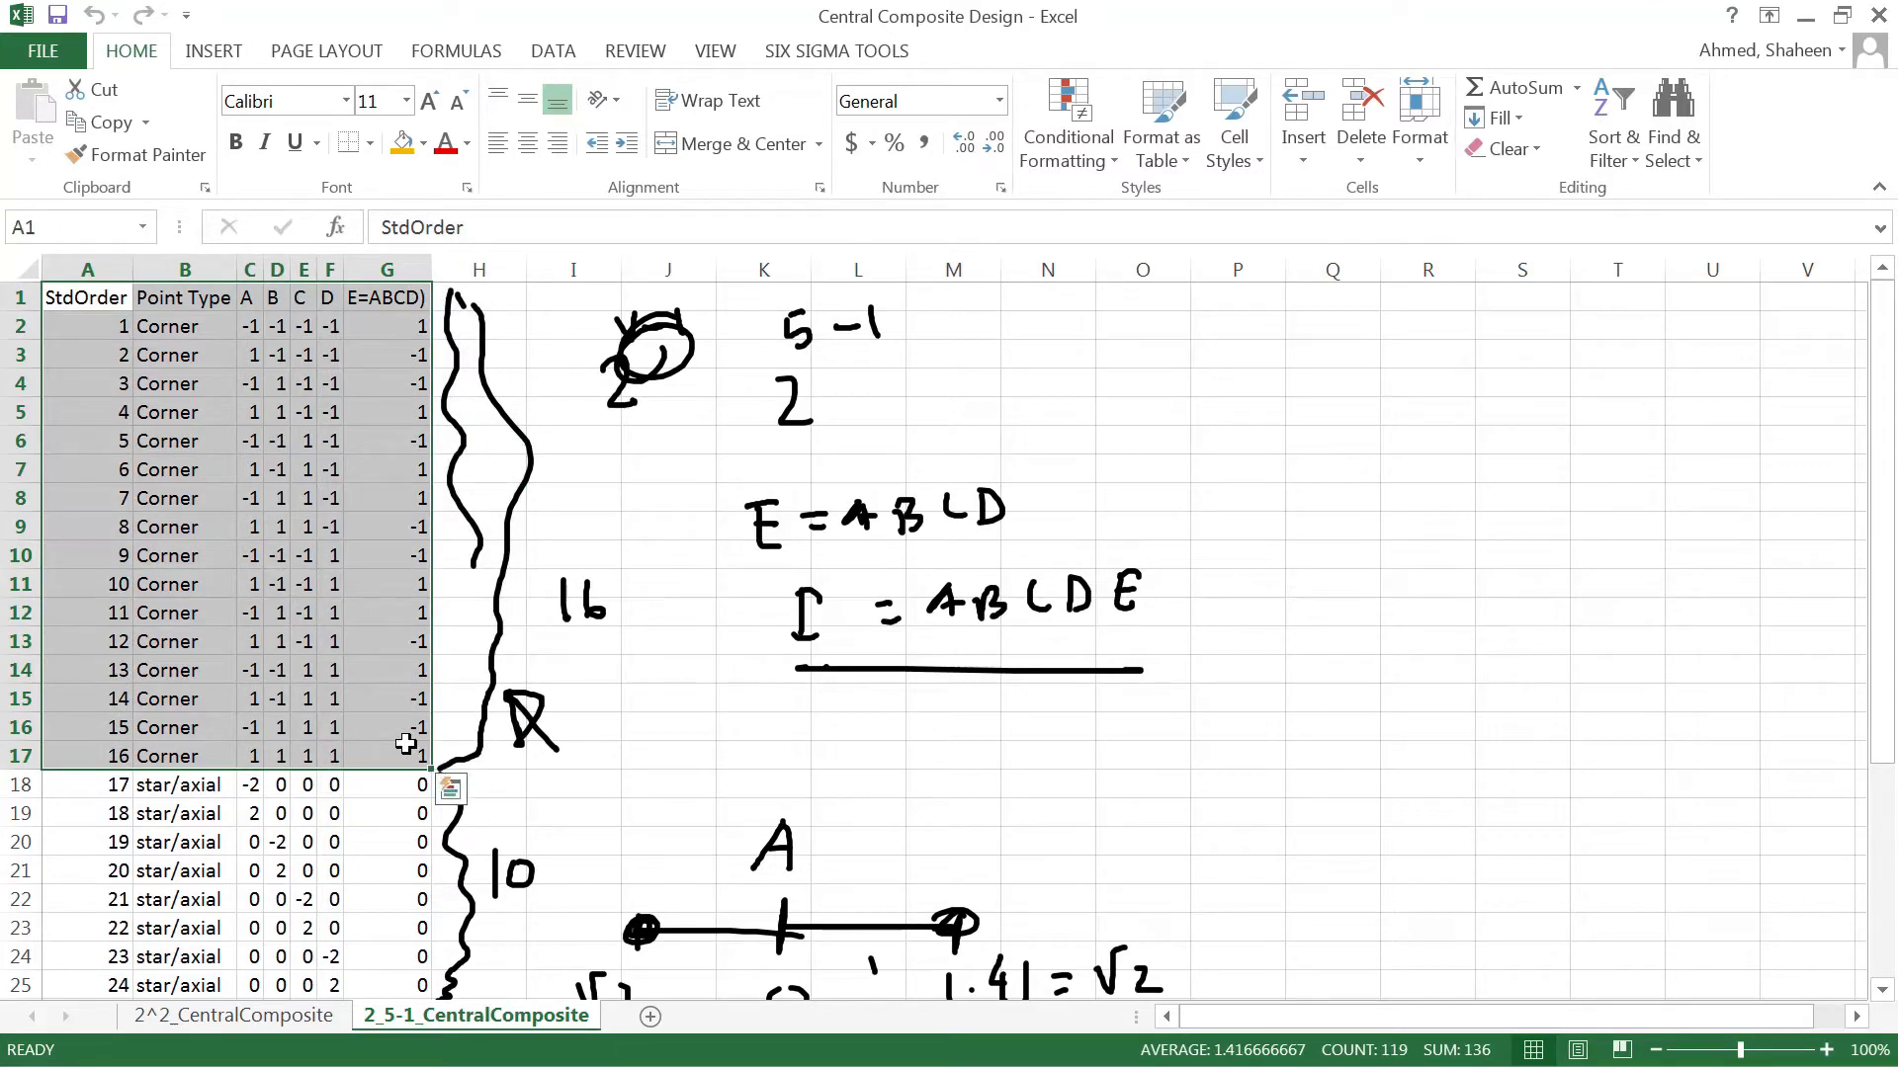
scroll(406, 744, "down", 3)
left_click_drag(118, 530, 410, 789)
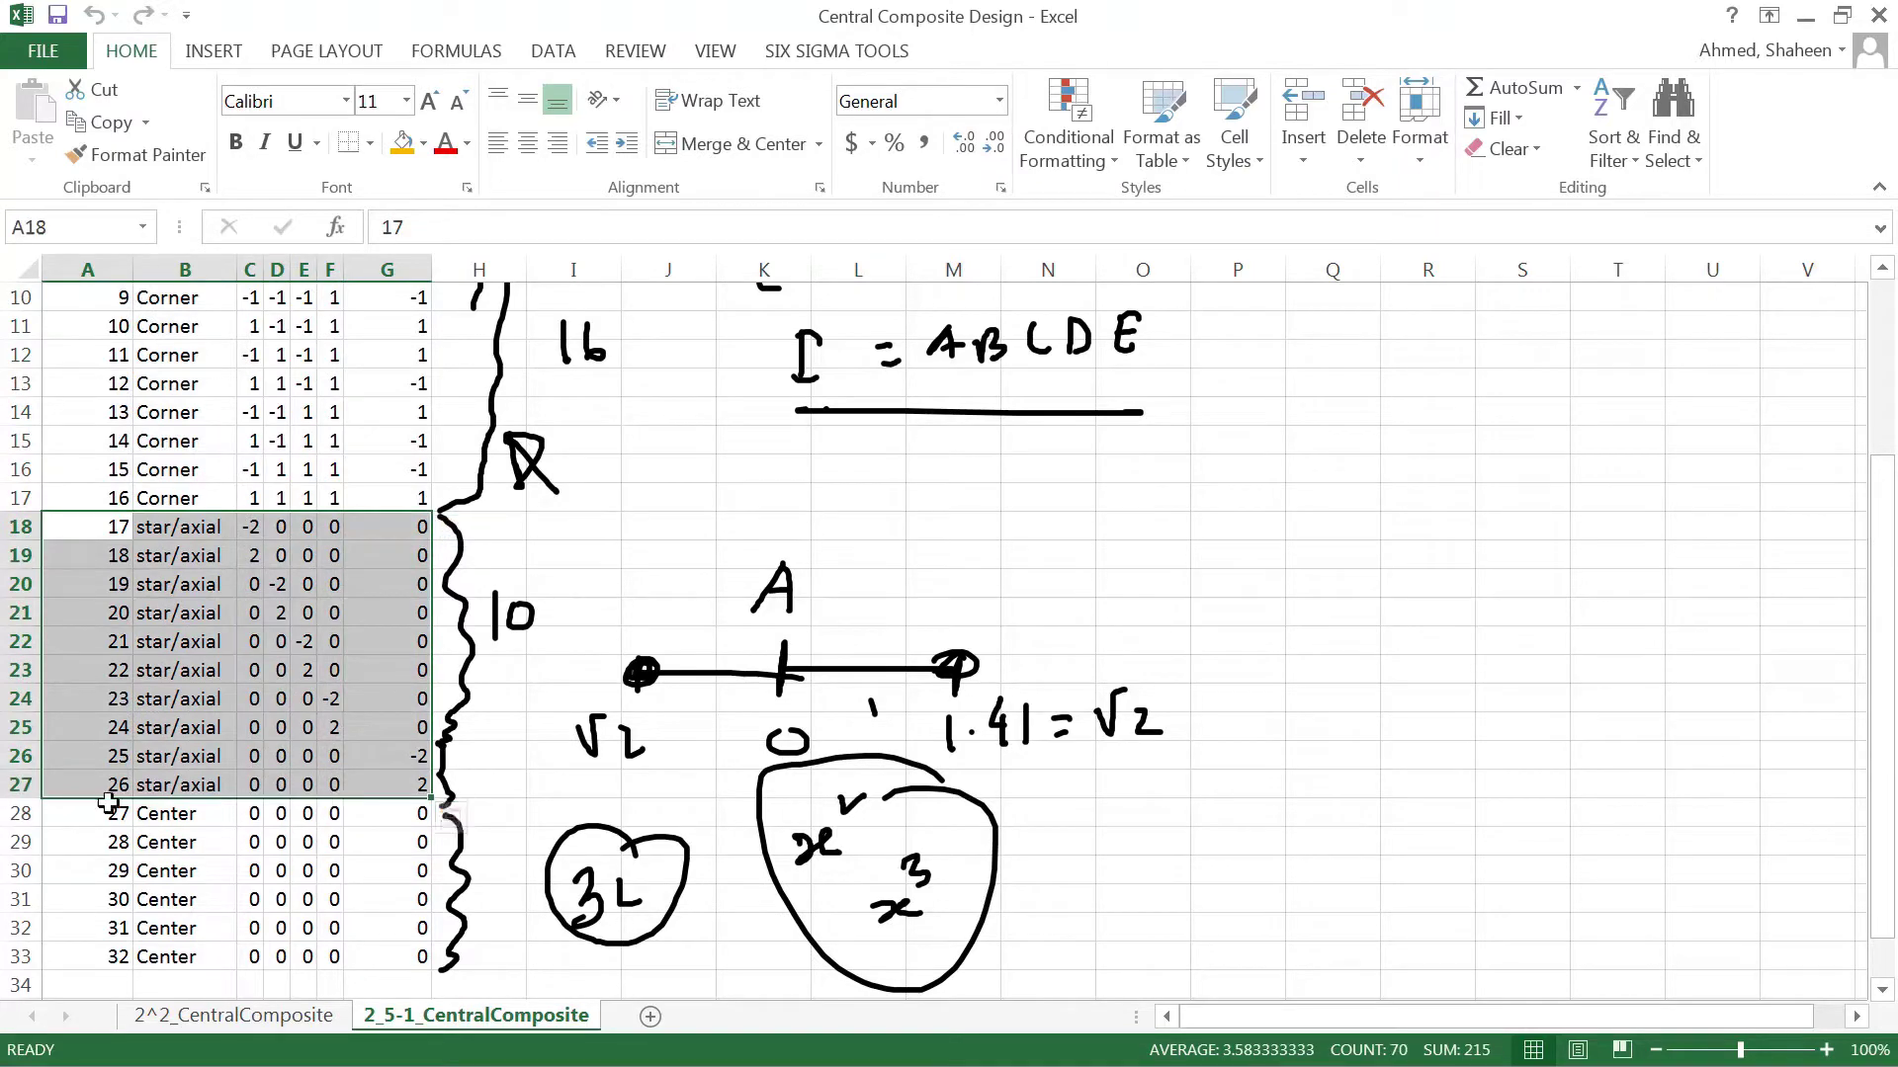
left_click_drag(103, 813, 433, 929)
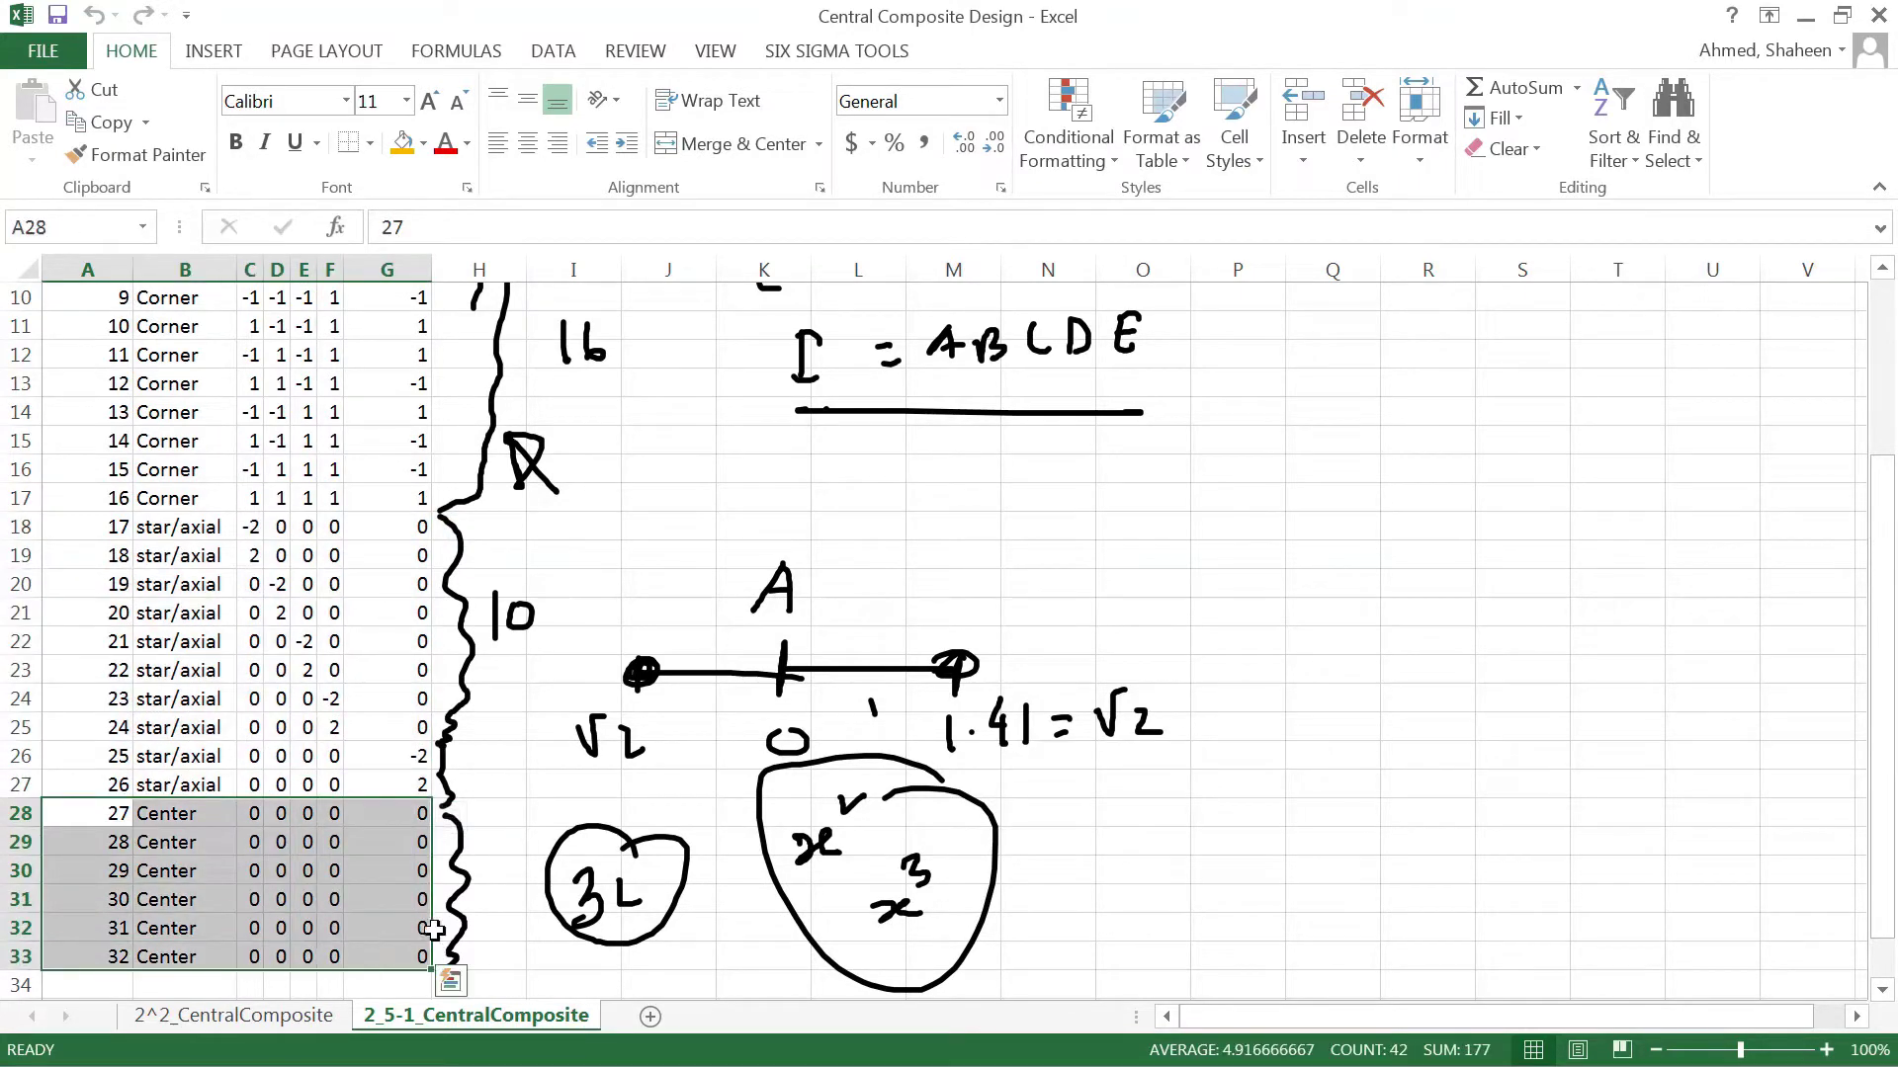
scroll(433, 929, "up", 3)
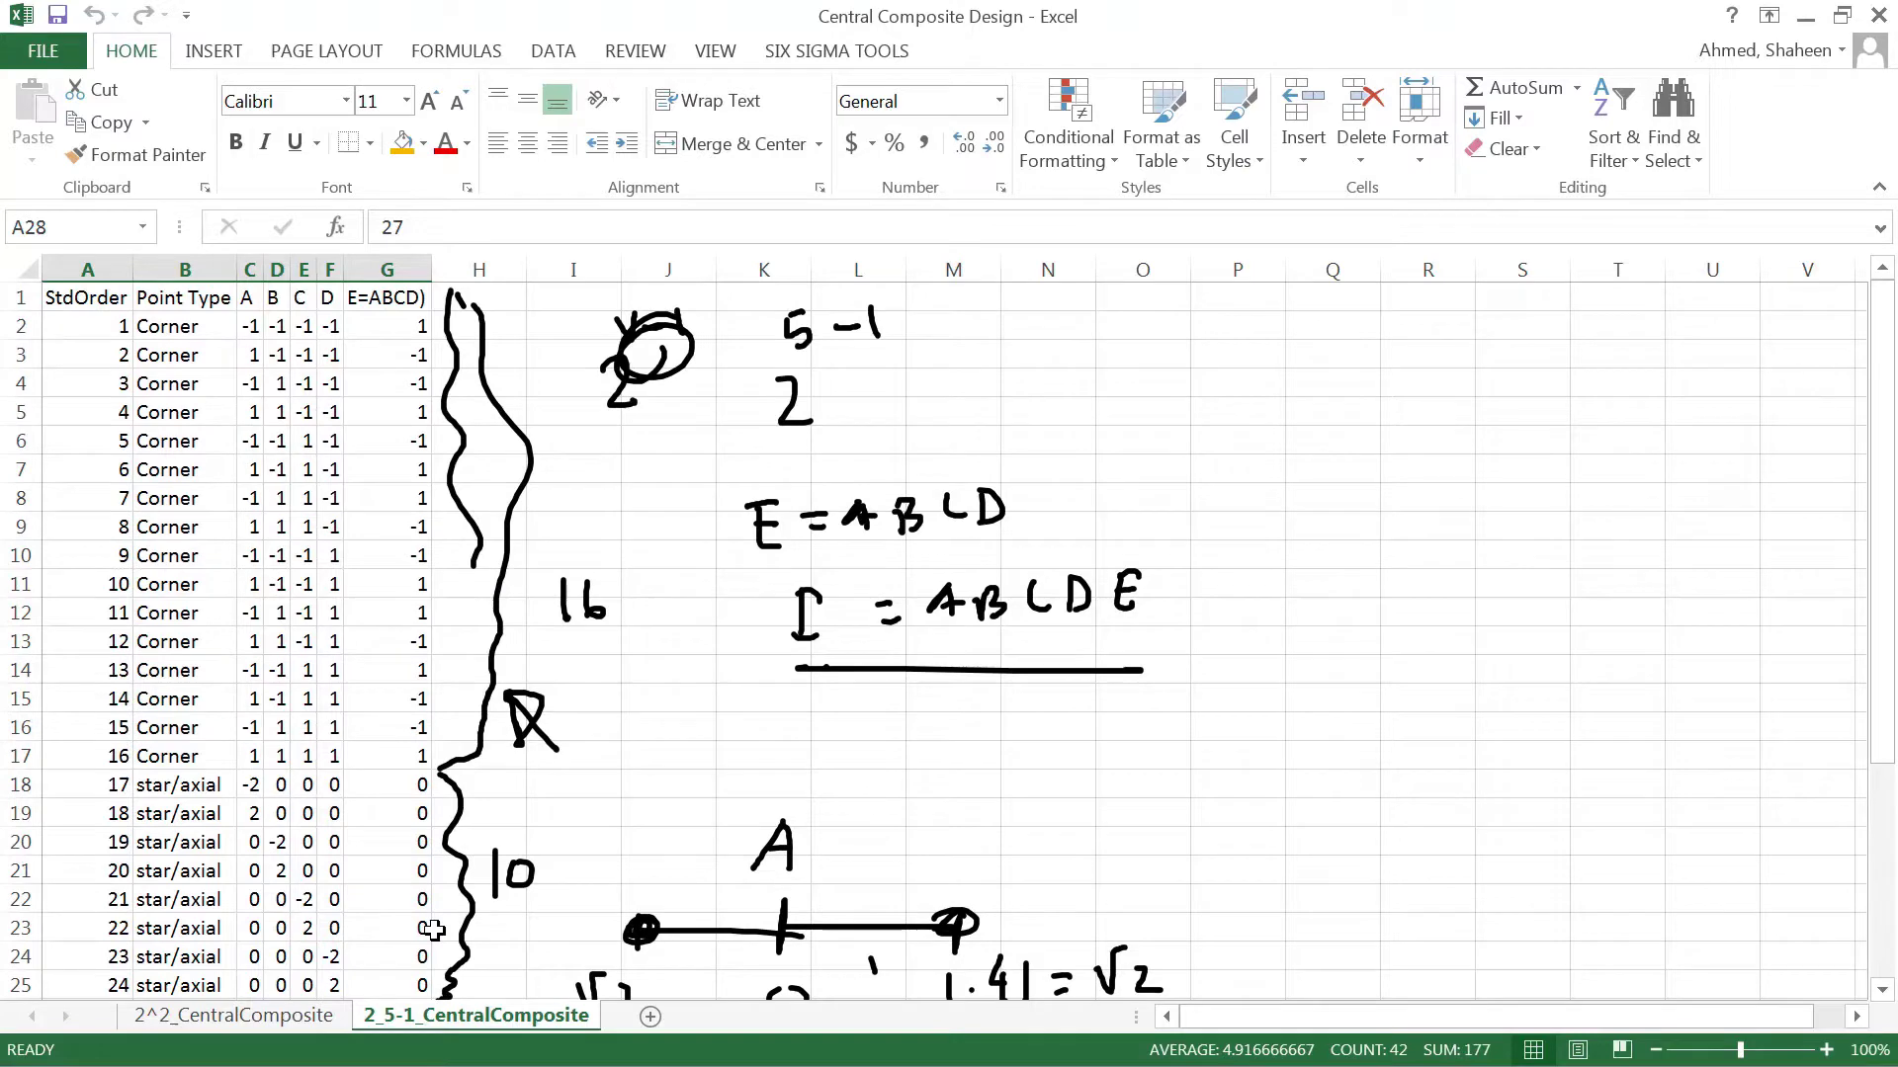
Switch to Minitab, start creating a response surface design and review the table of available designs
key("alt+Tab")
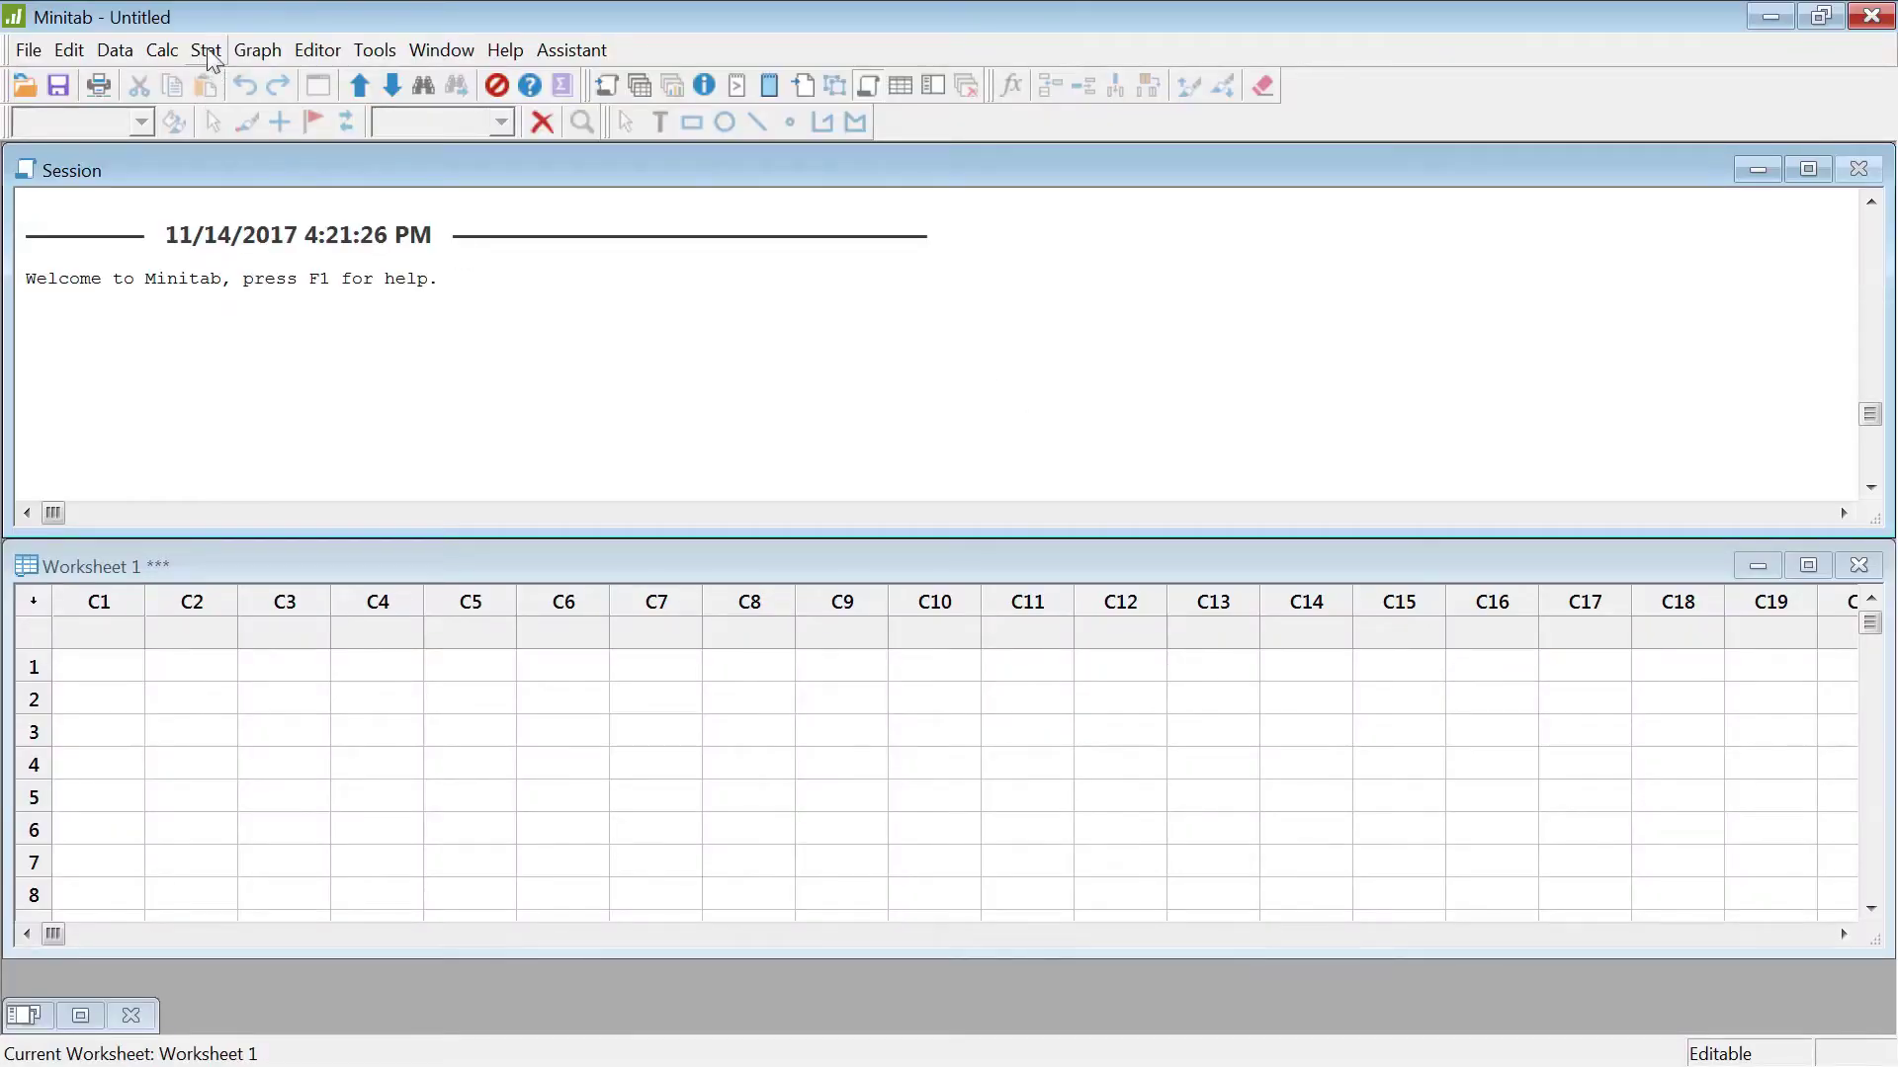
left_click(206, 50)
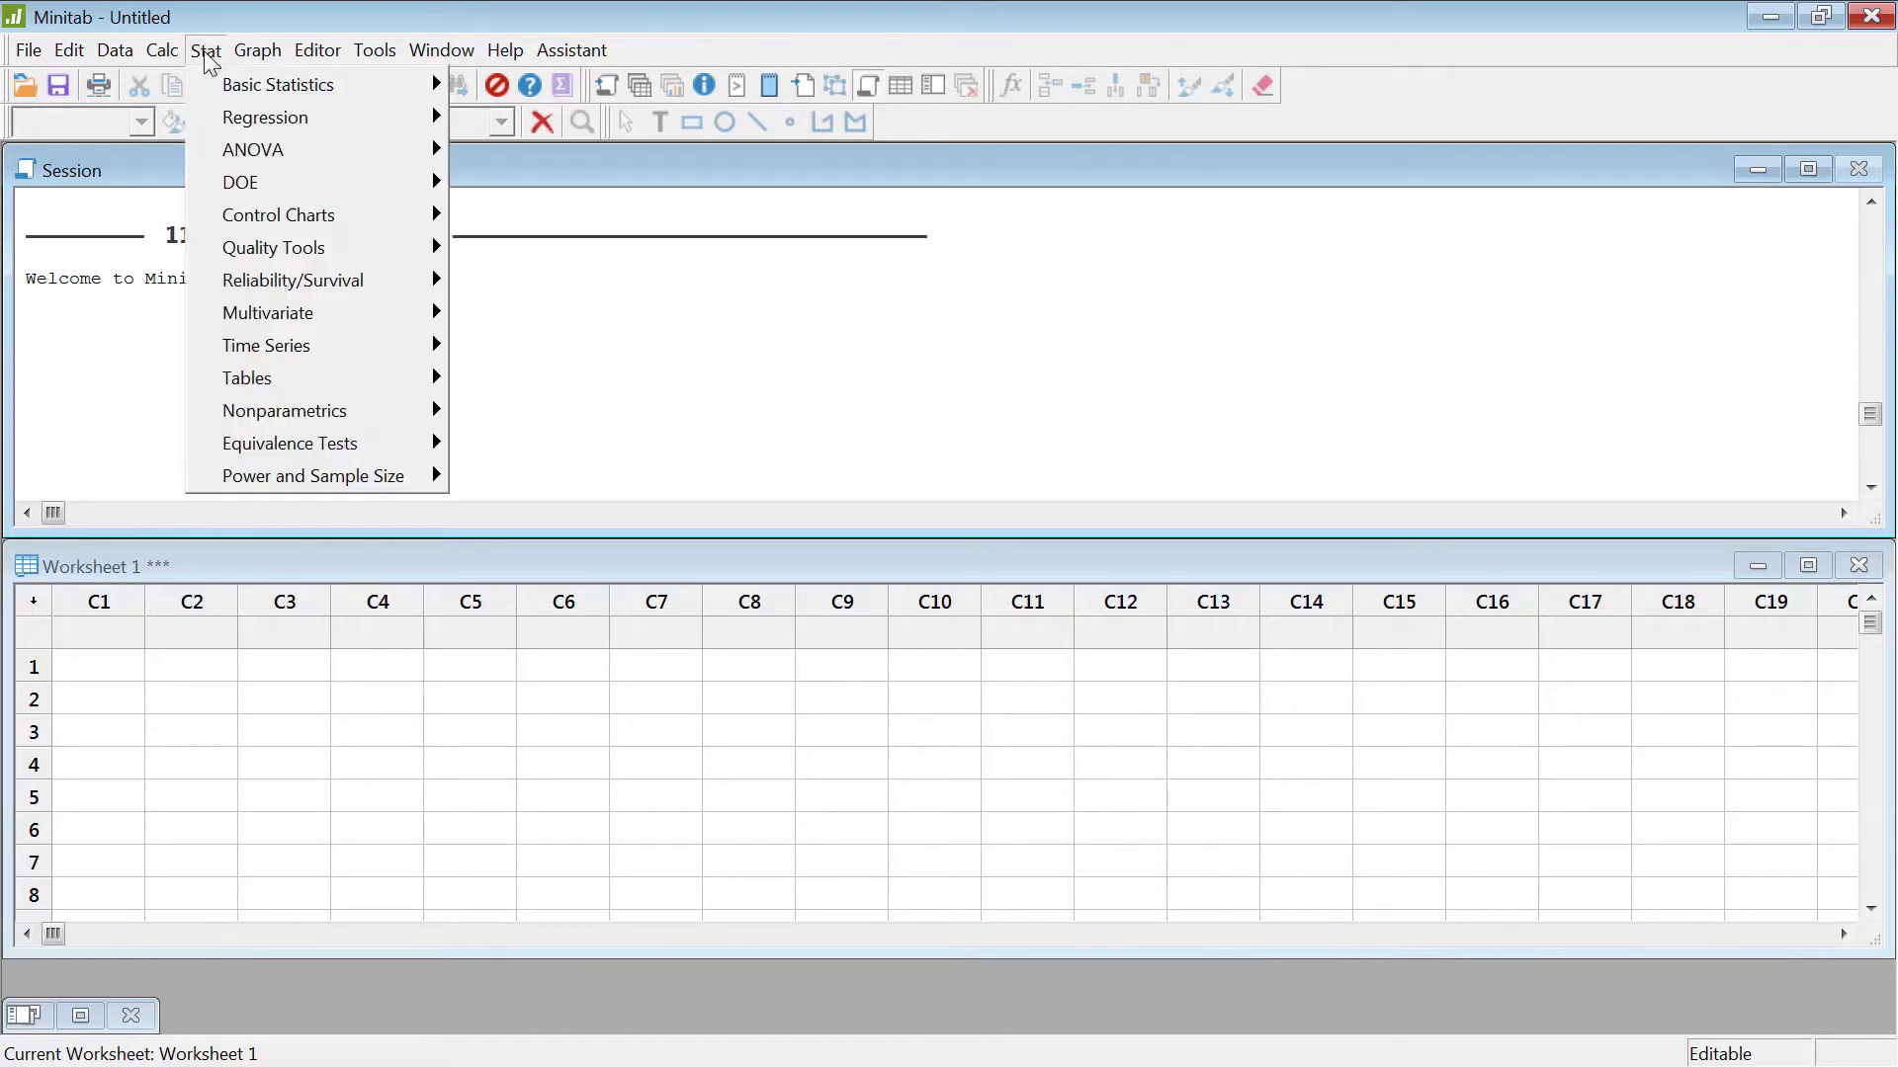
mouse_move(265, 191)
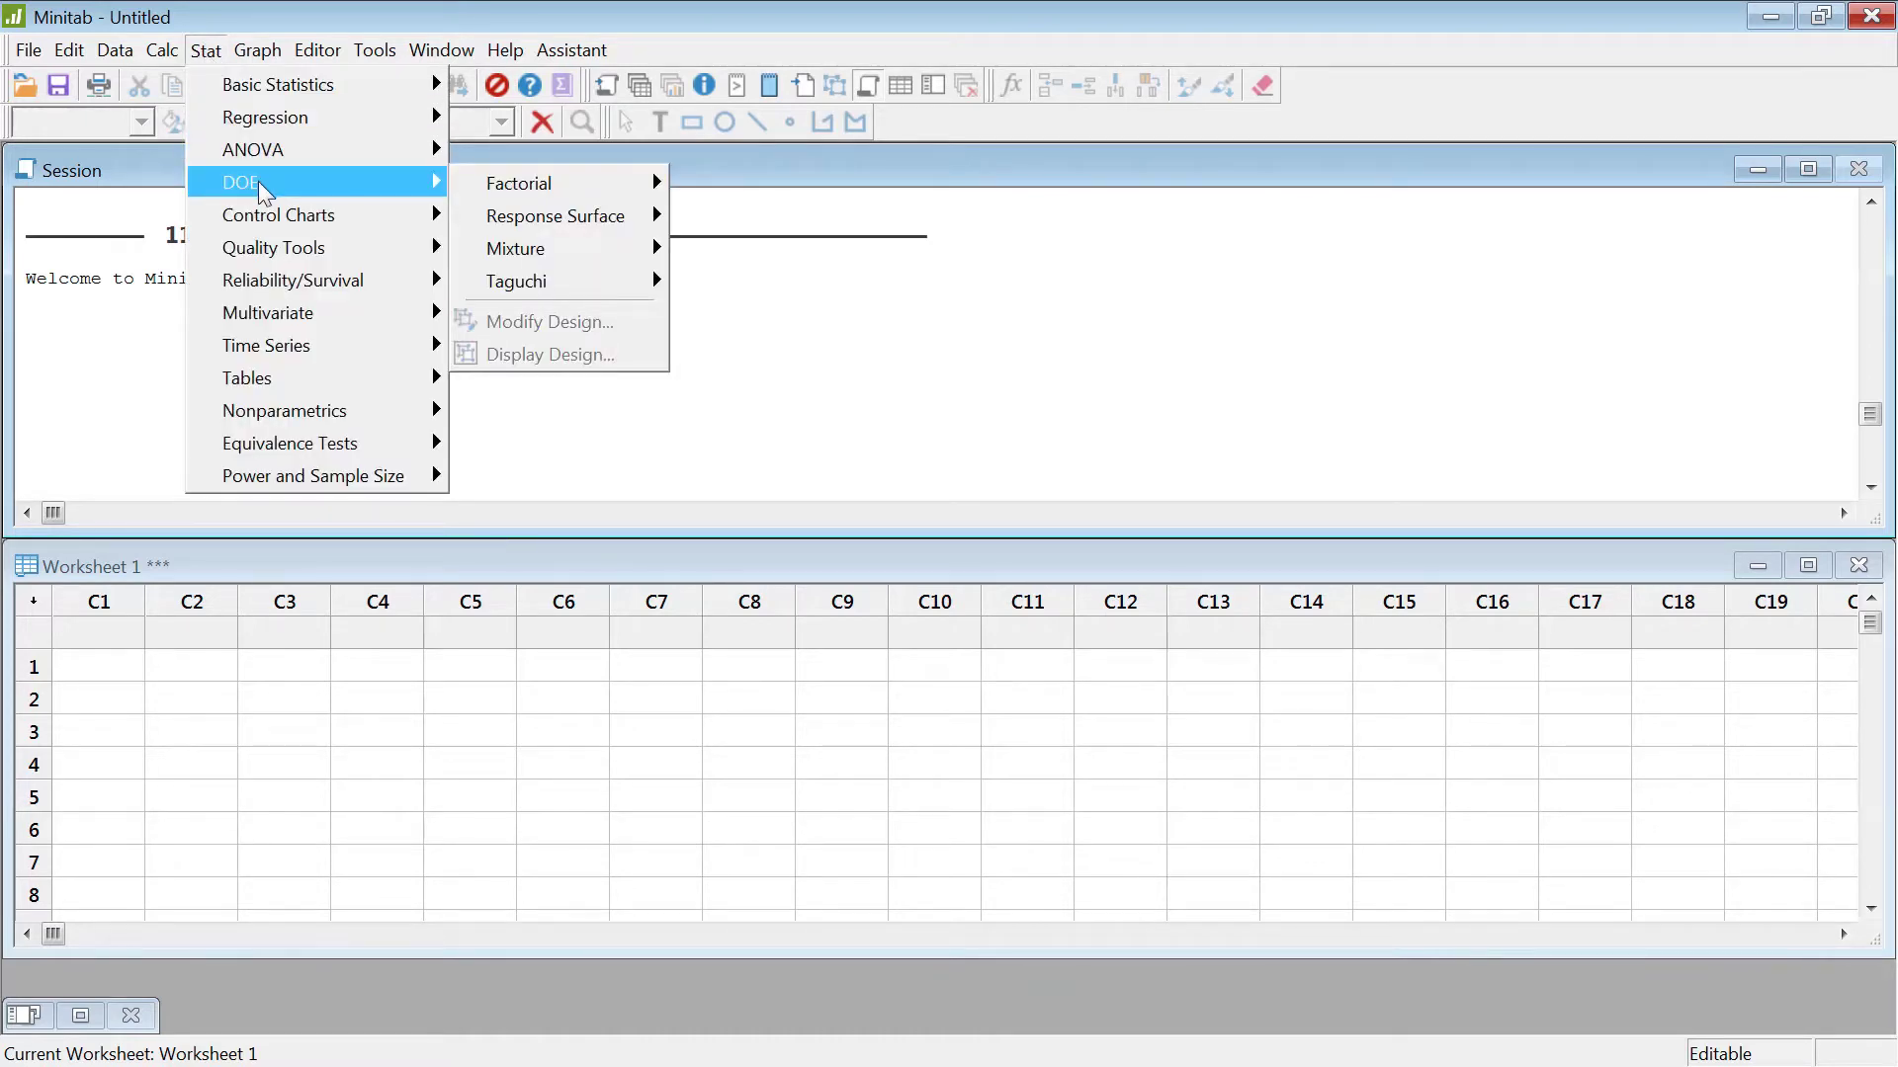
mouse_move(593, 218)
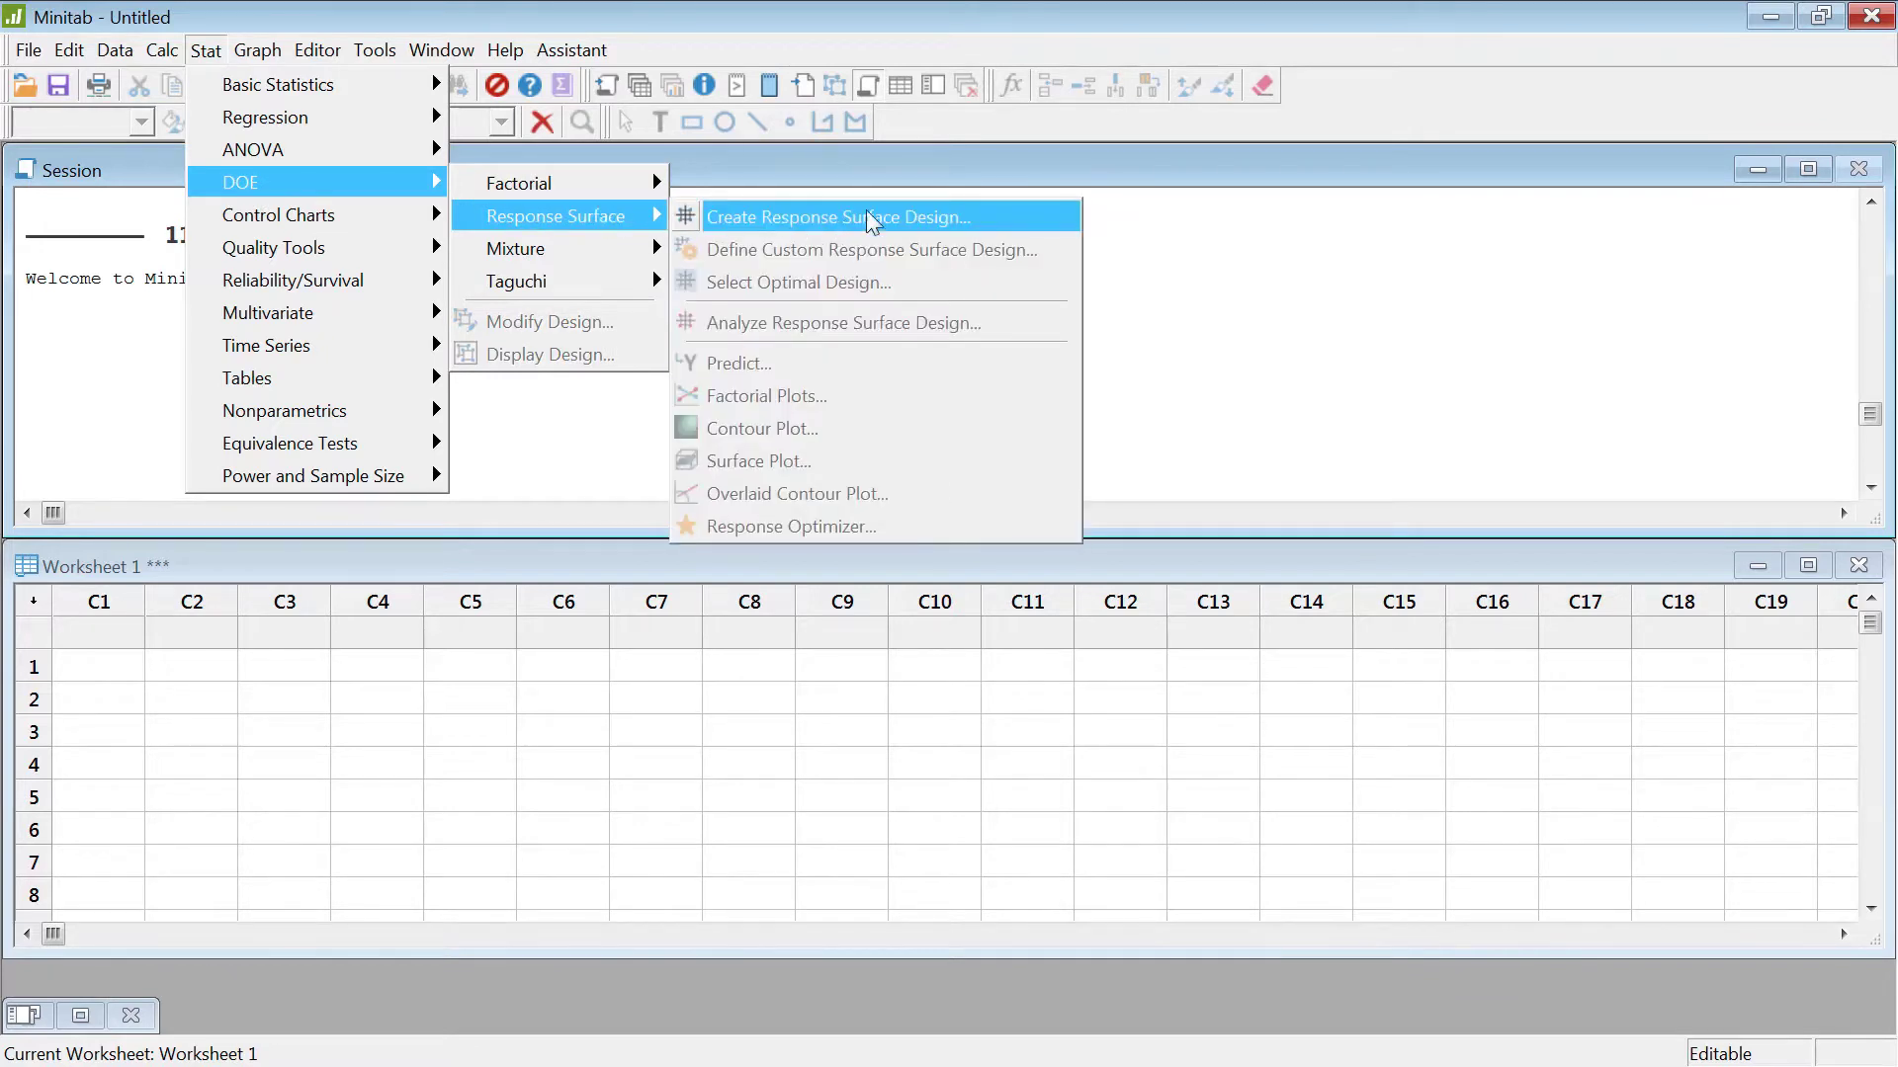
left_click(911, 234)
left_click_drag(1001, 394, 939, 247)
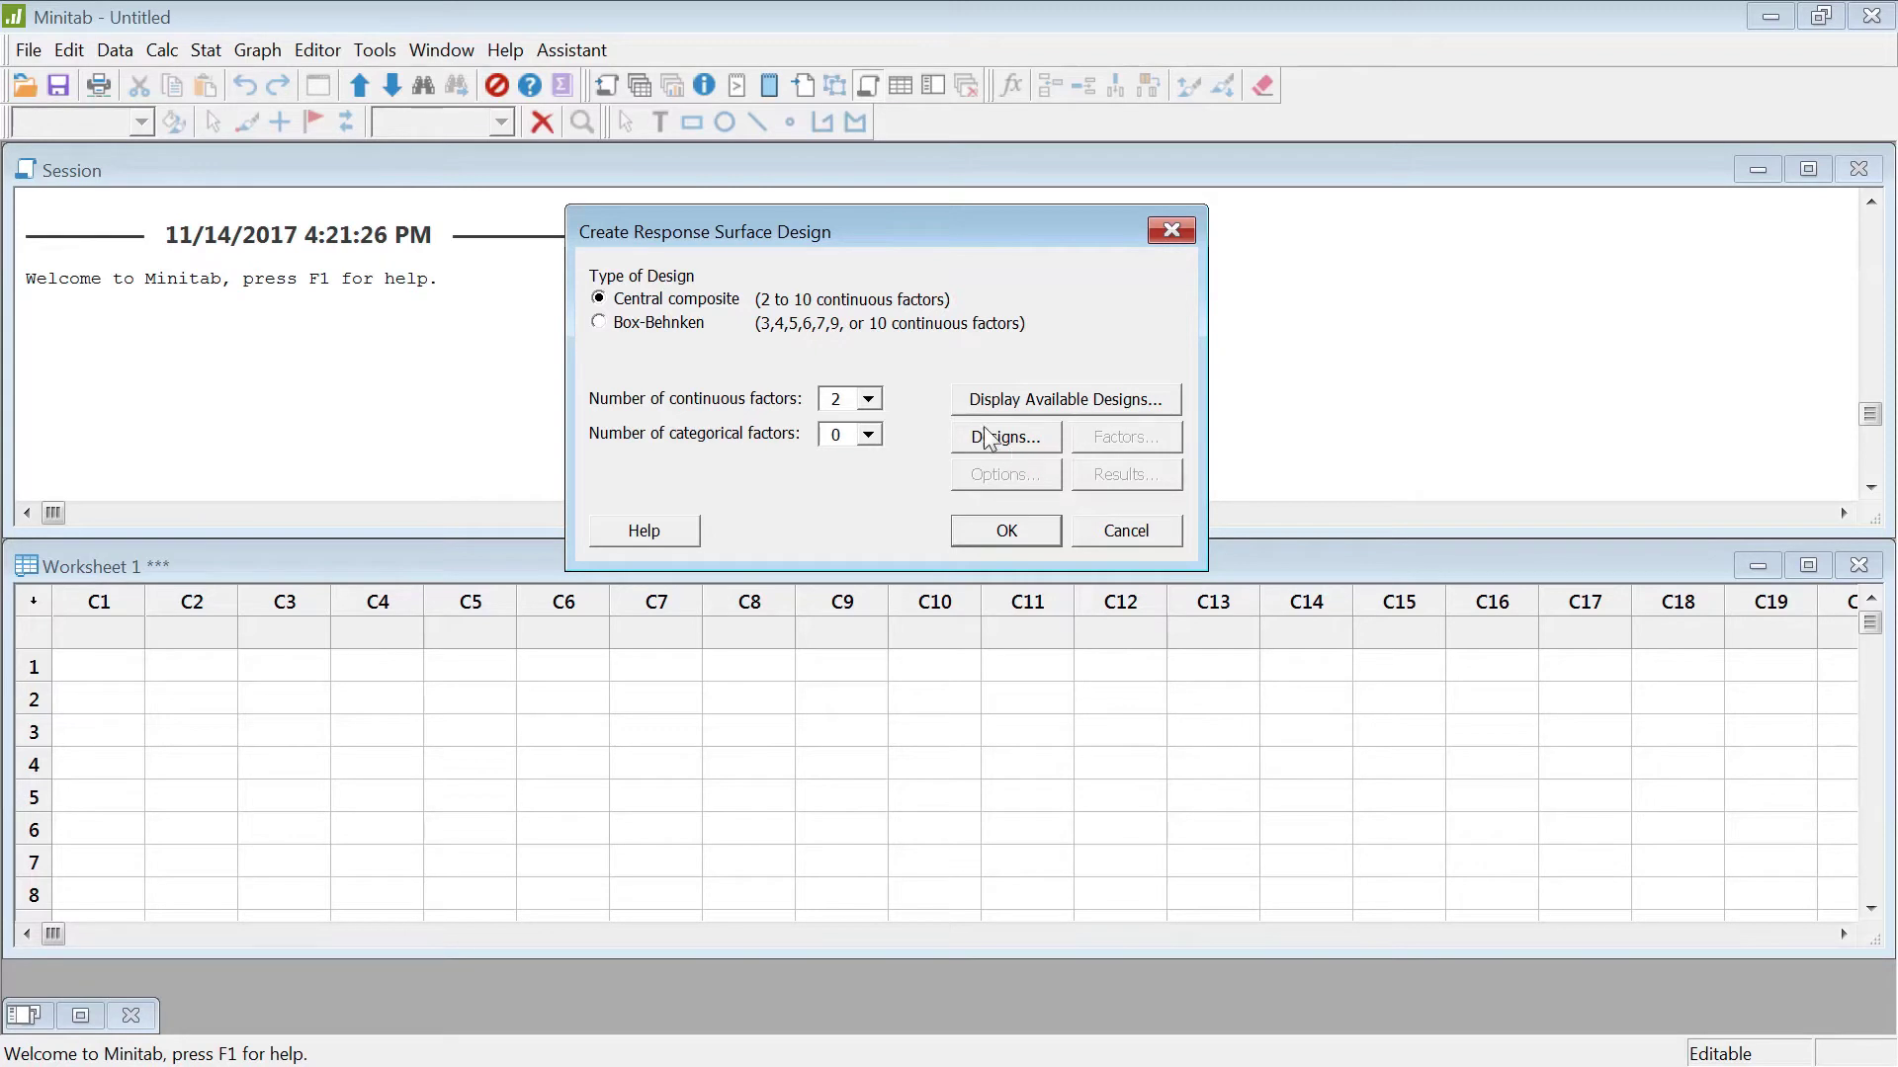
left_click(1033, 404)
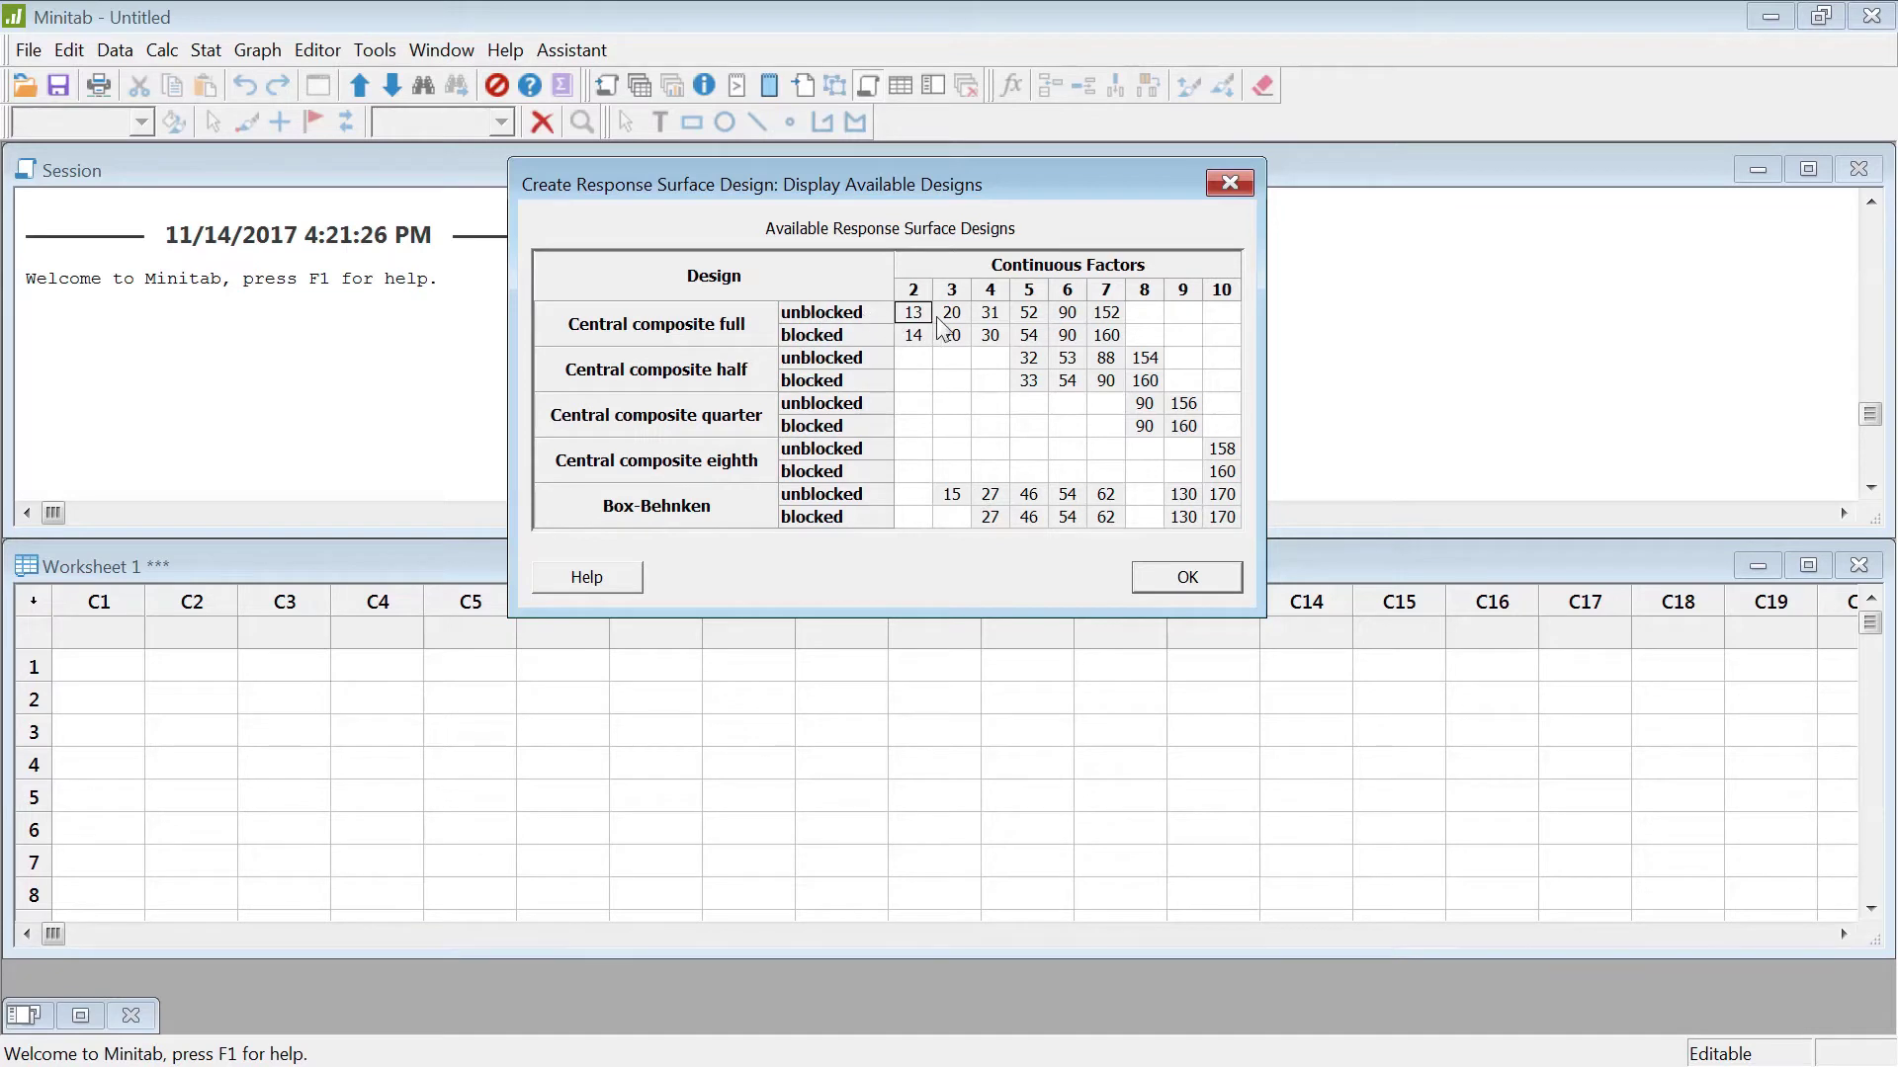
left_click(1201, 576)
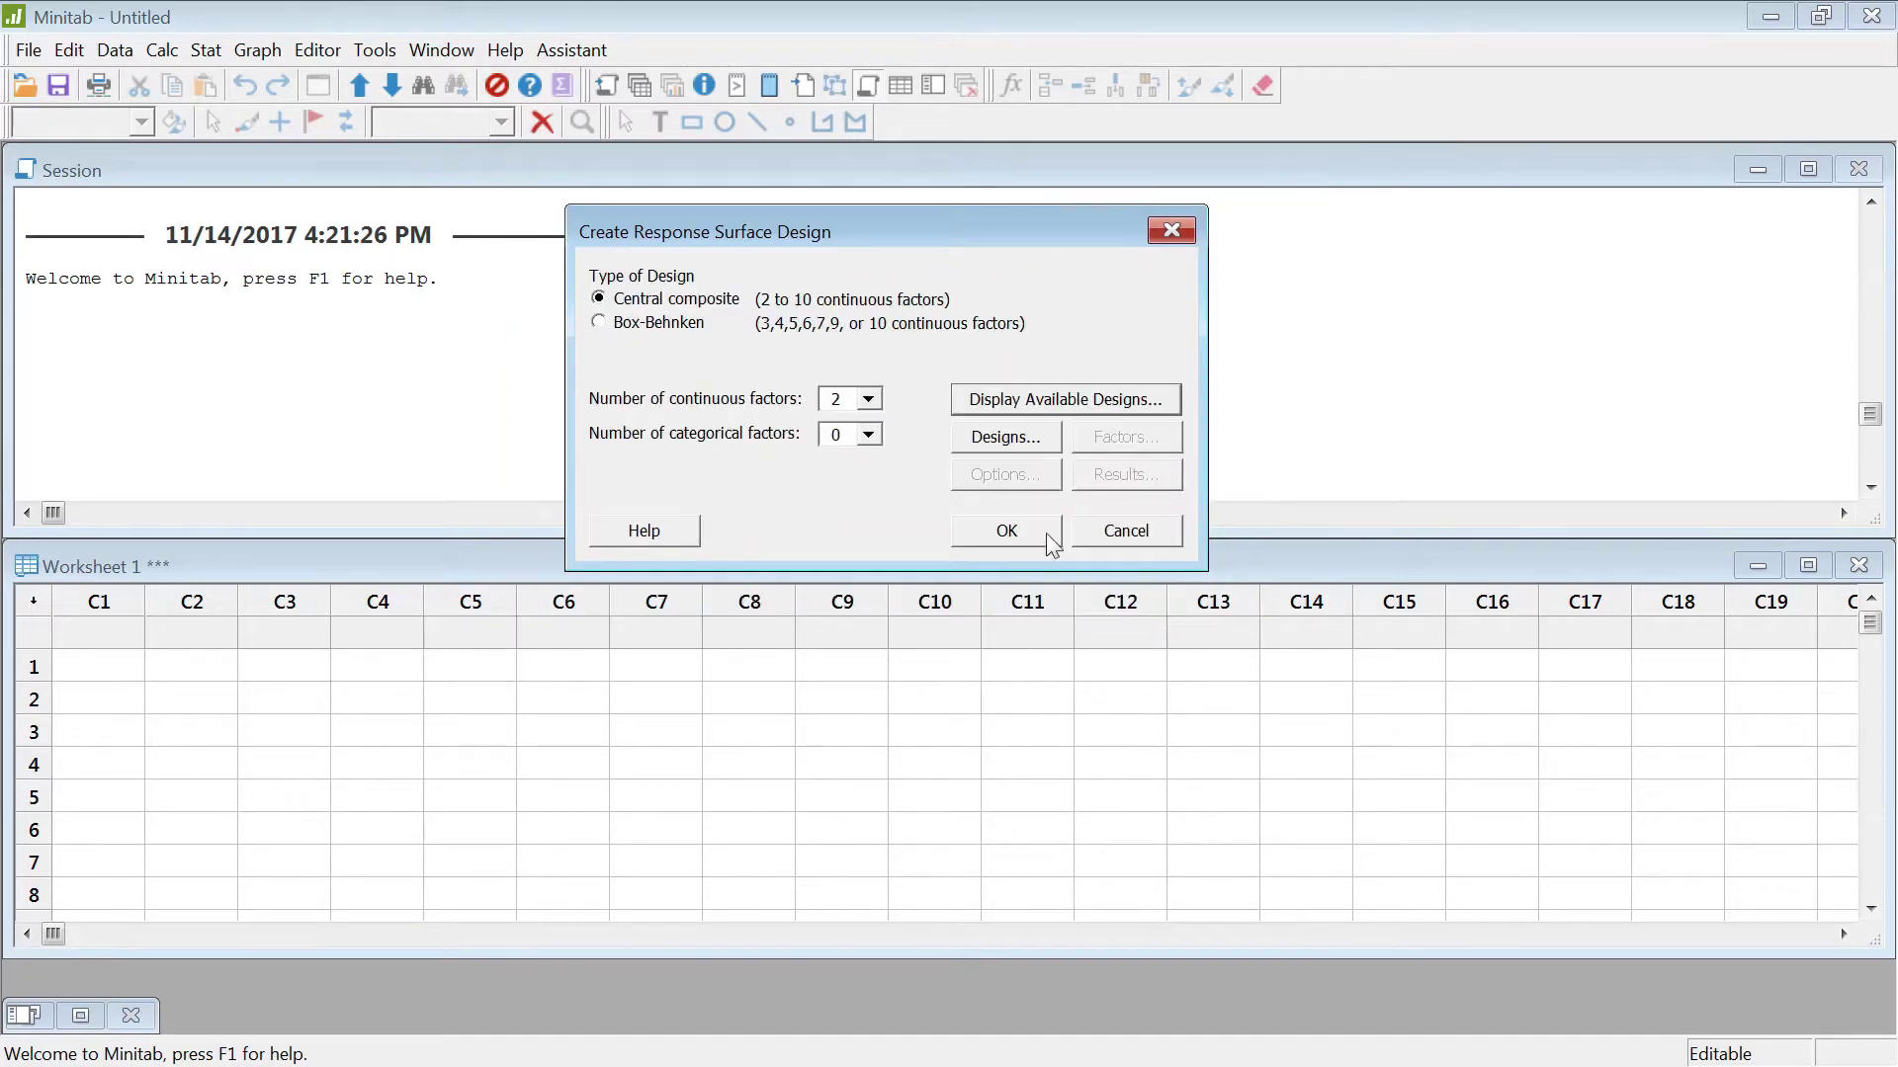
Choose the full central composite design with 13 runs and one block for two continuous factors
left_click(1029, 441)
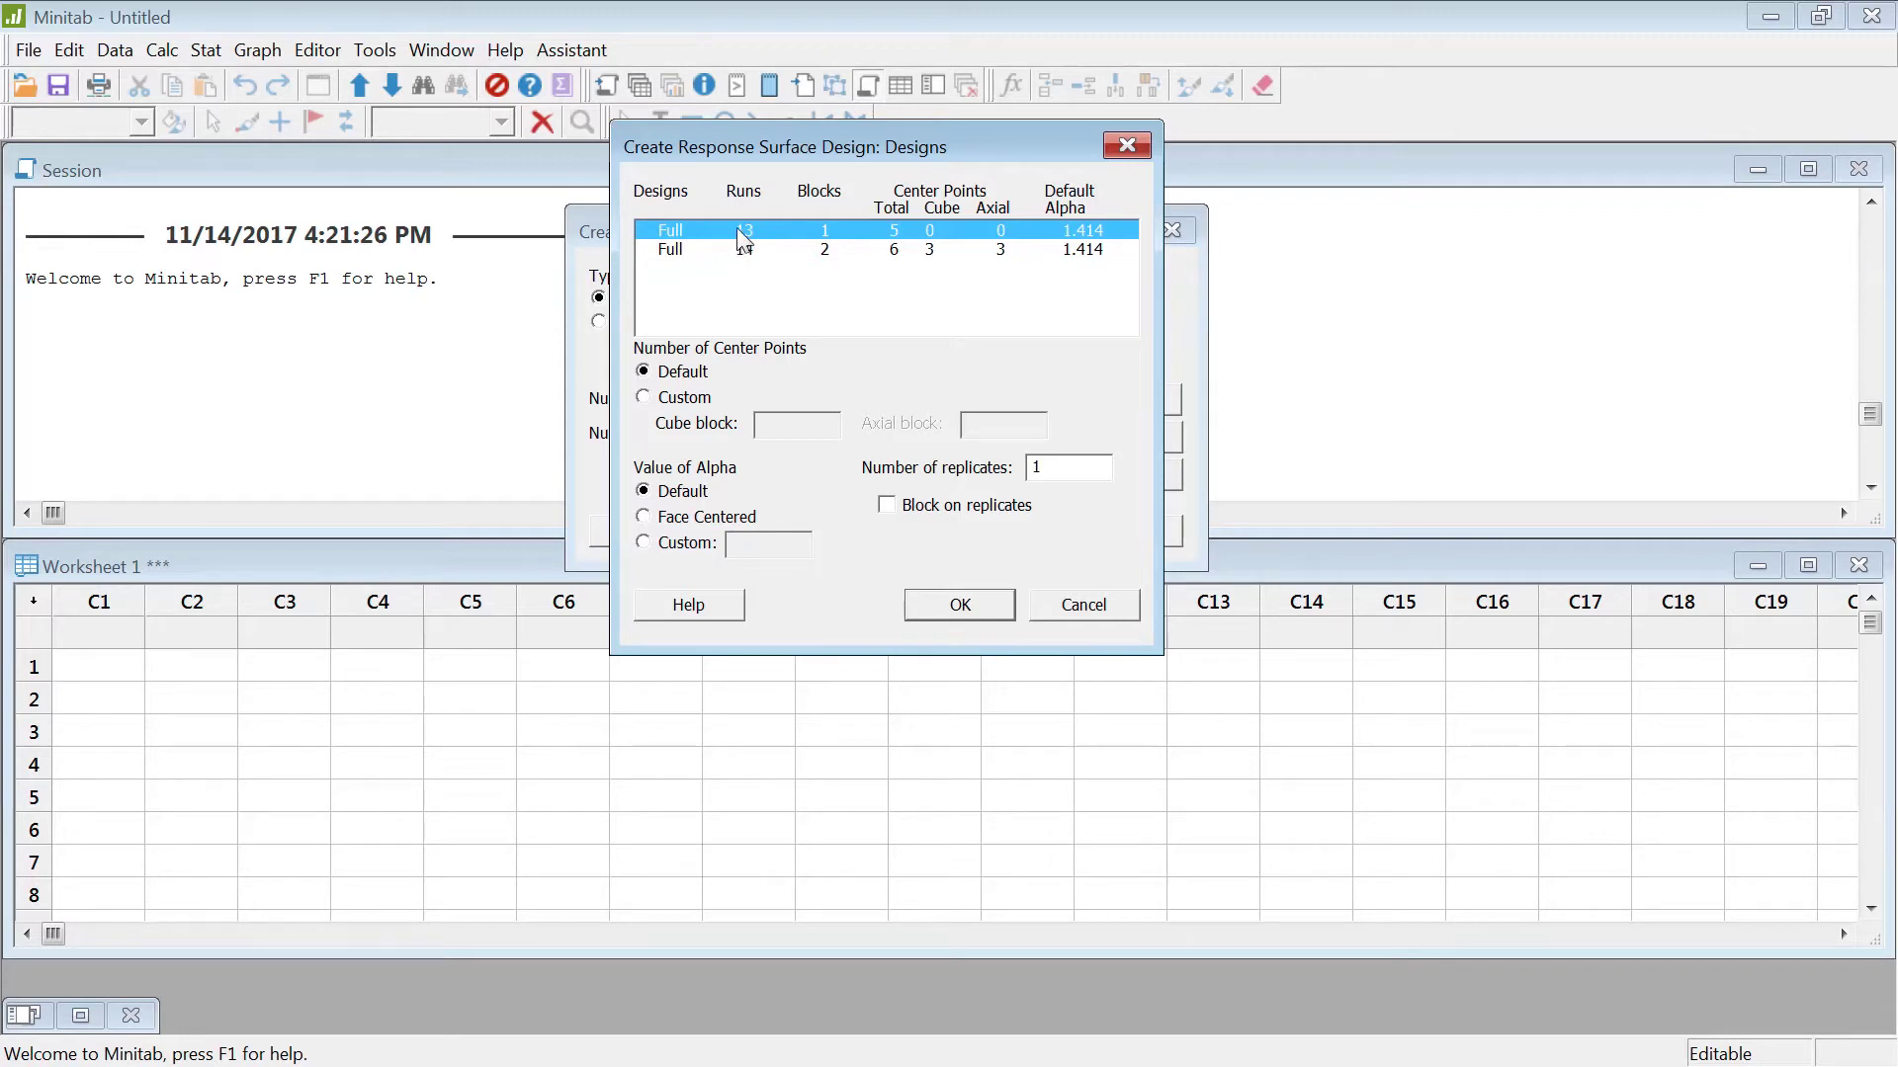
left_click(708, 253)
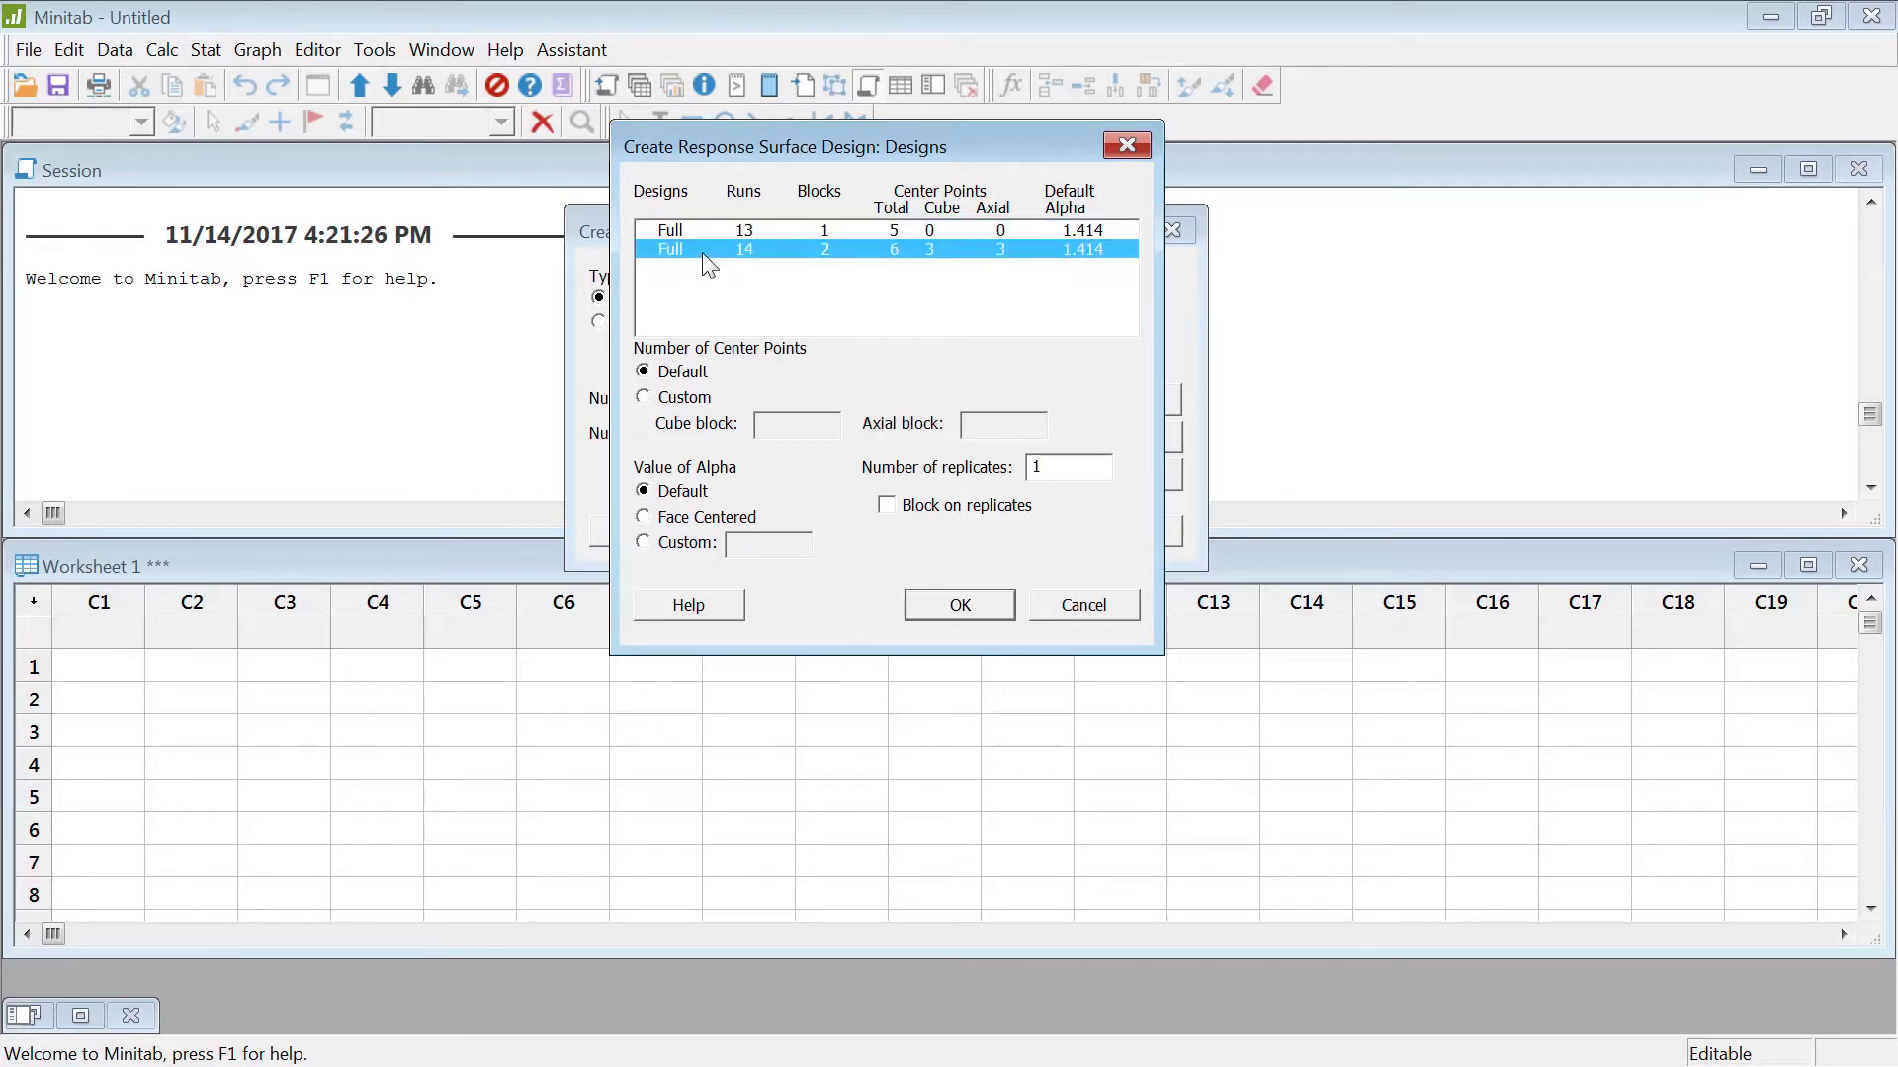
left_click(755, 234)
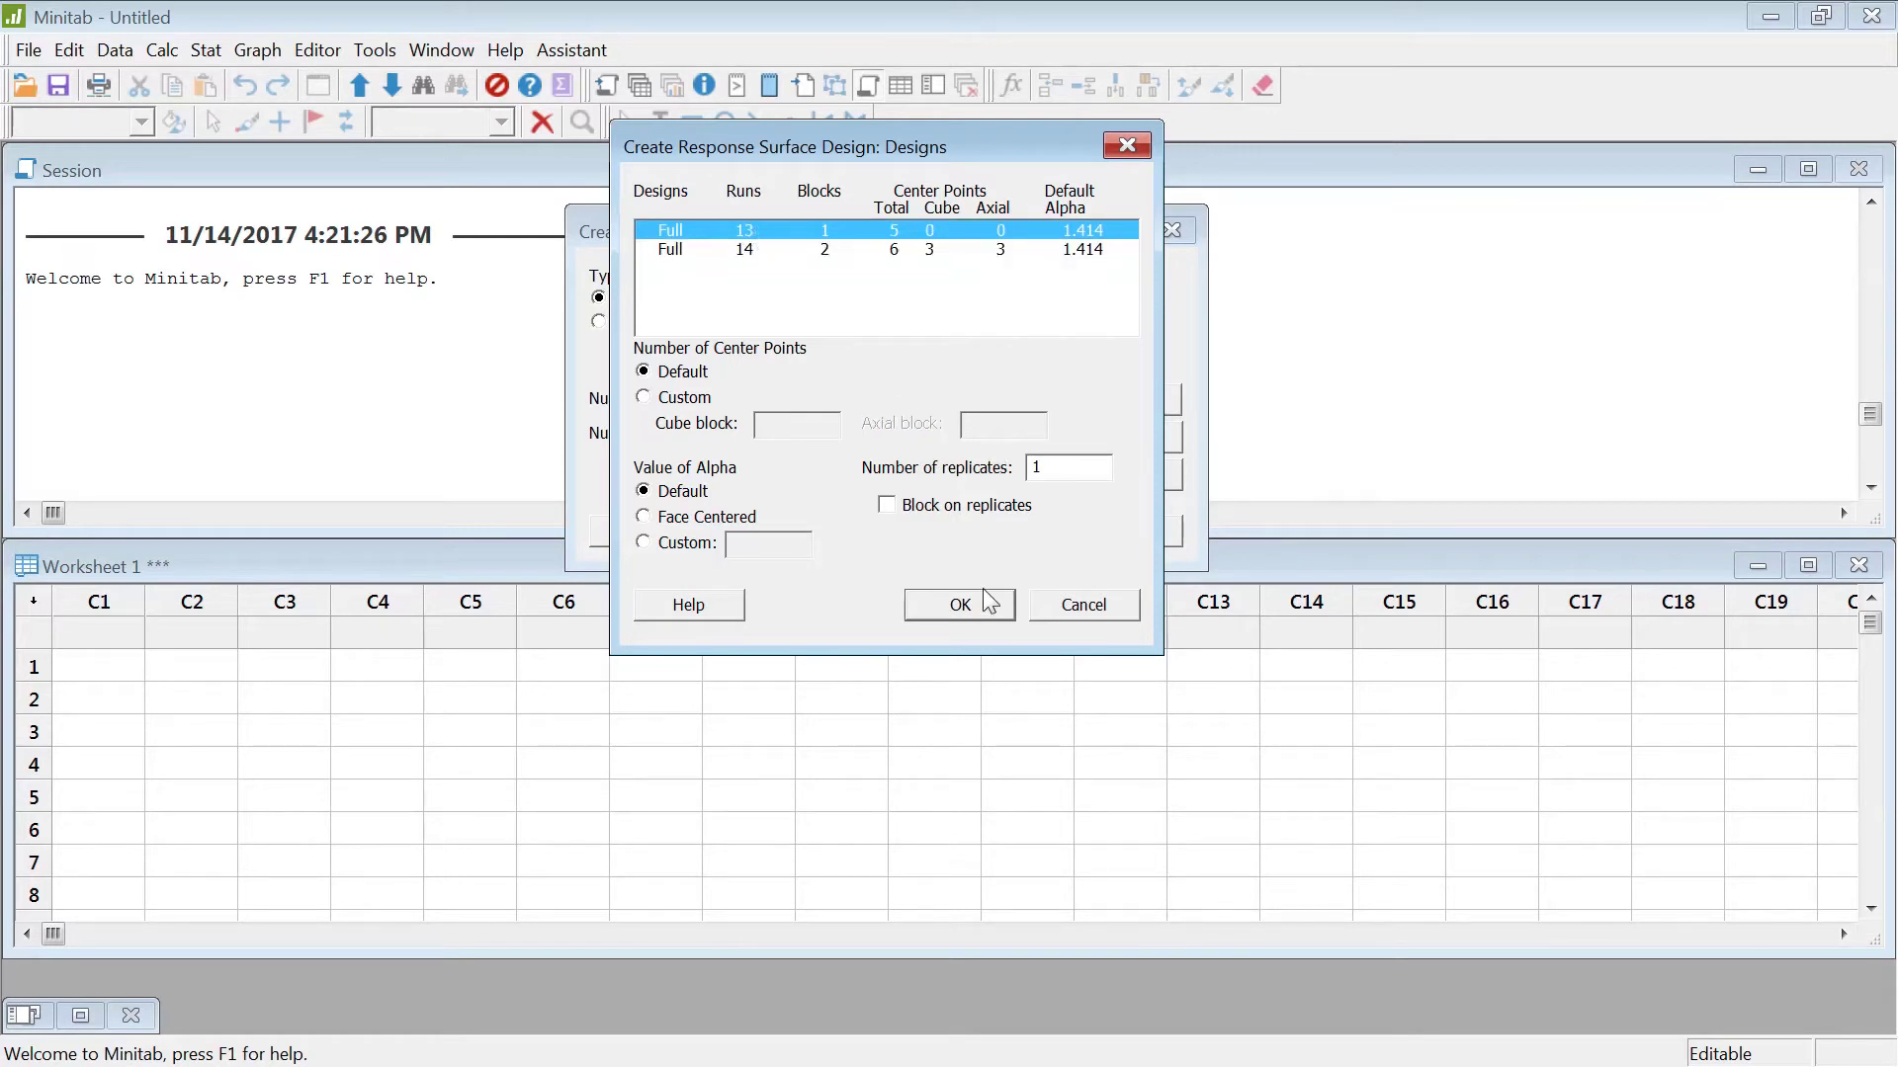
left_click(959, 605)
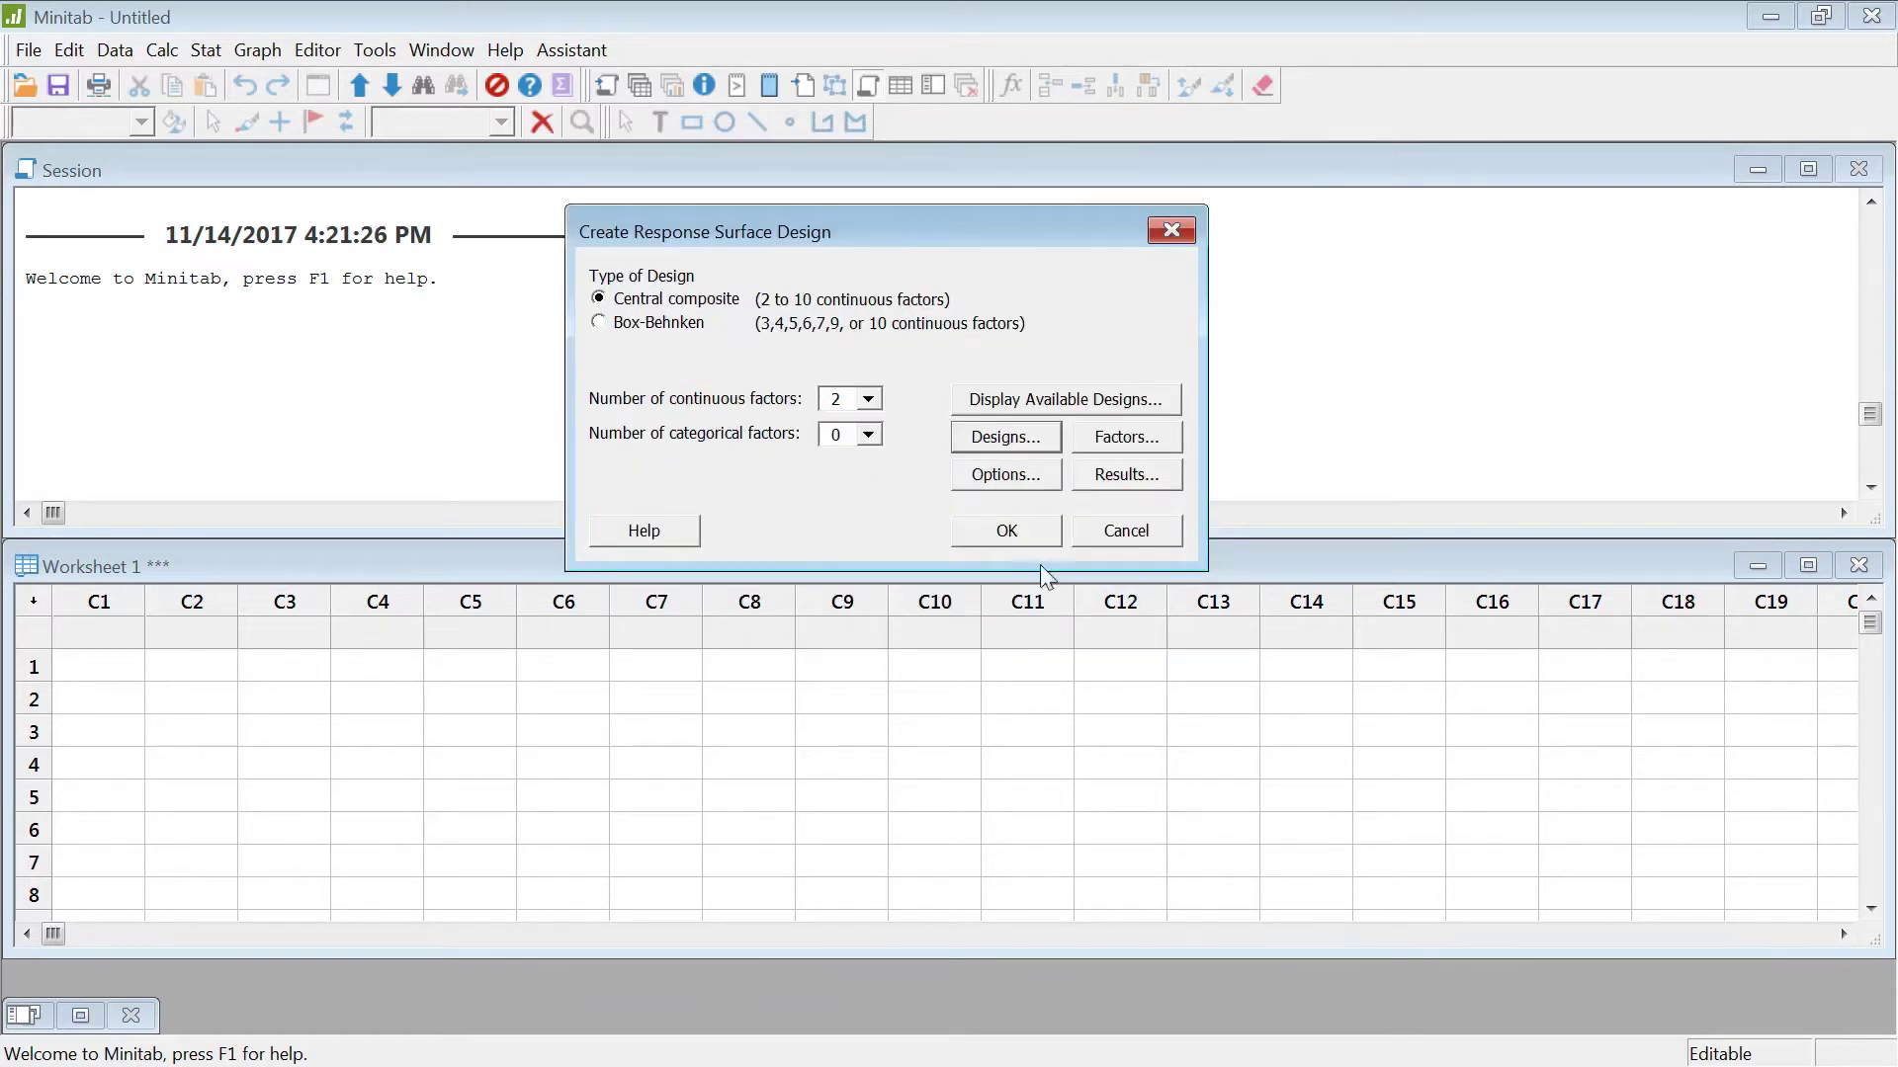
Generate the design with factor levels -1 and 1, randomized runs, worksheet storage and a printed summary table
left_click(1146, 441)
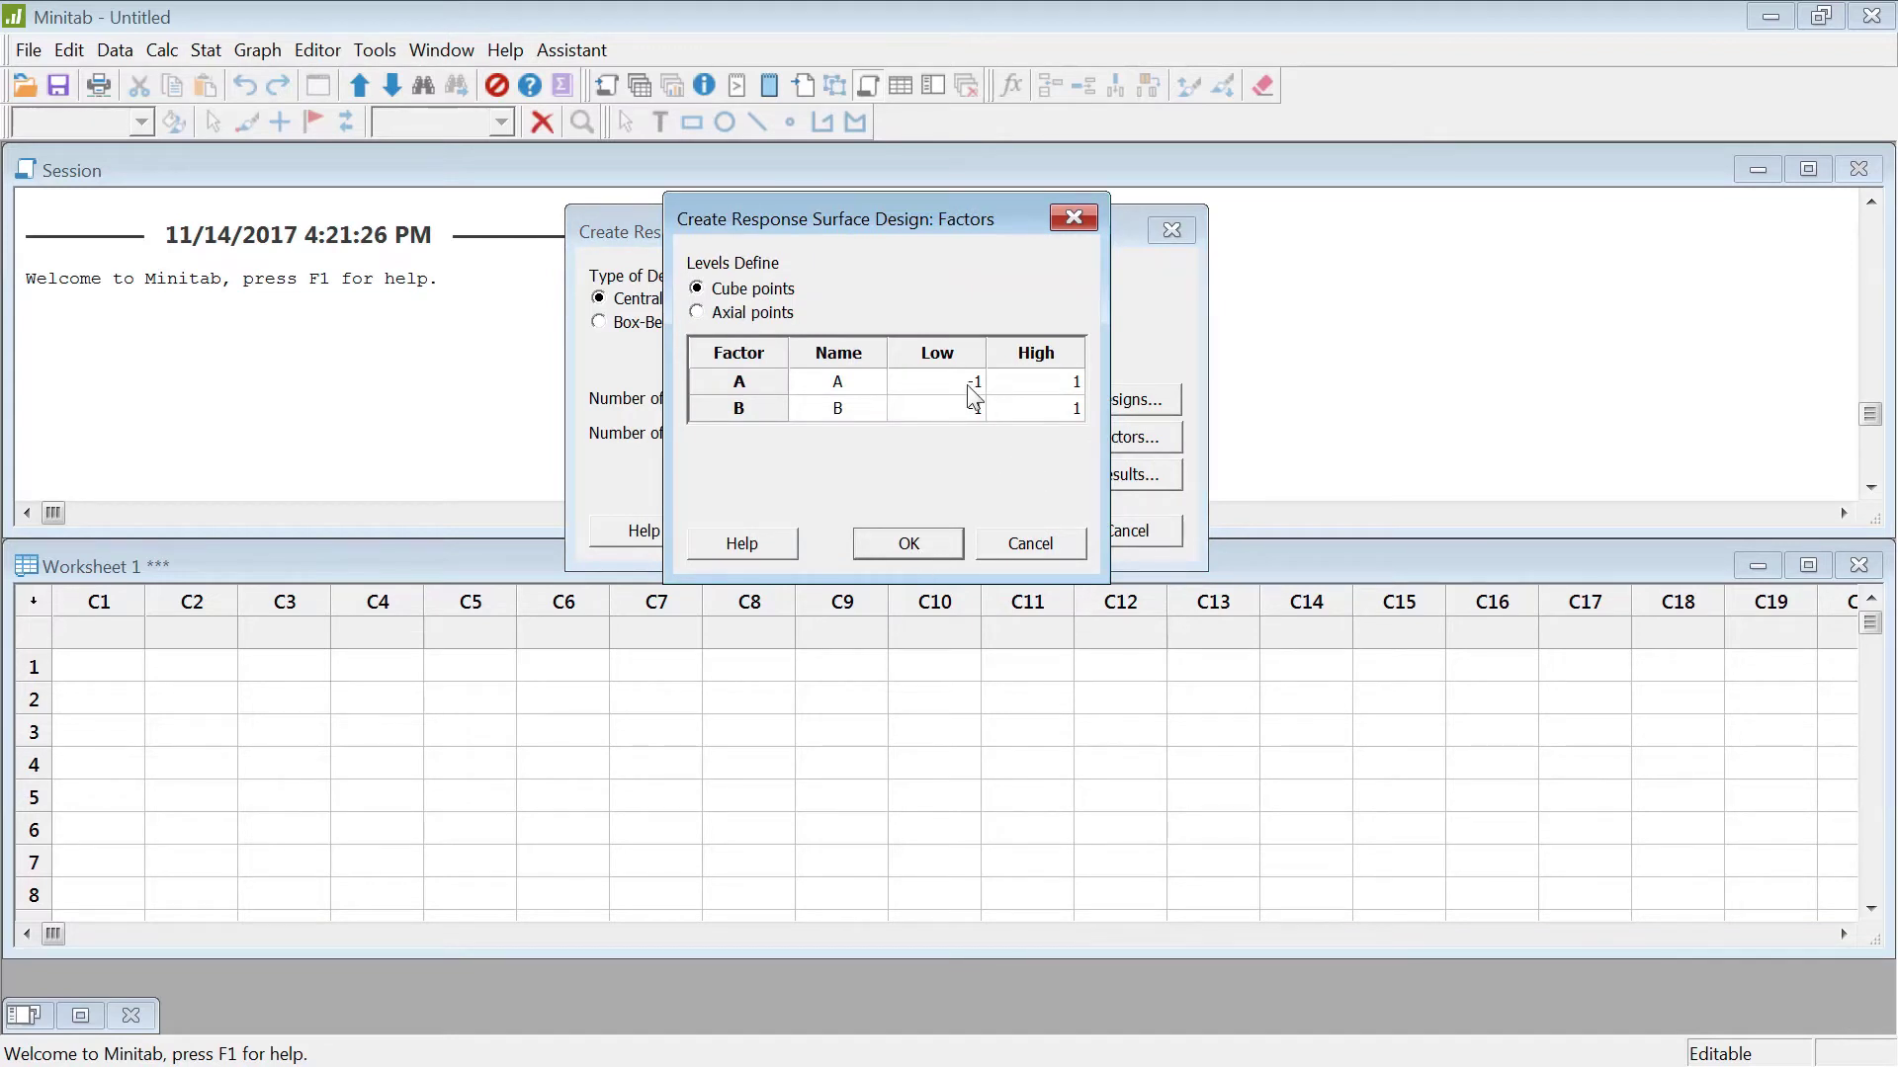
left_click(911, 546)
left_click(1033, 484)
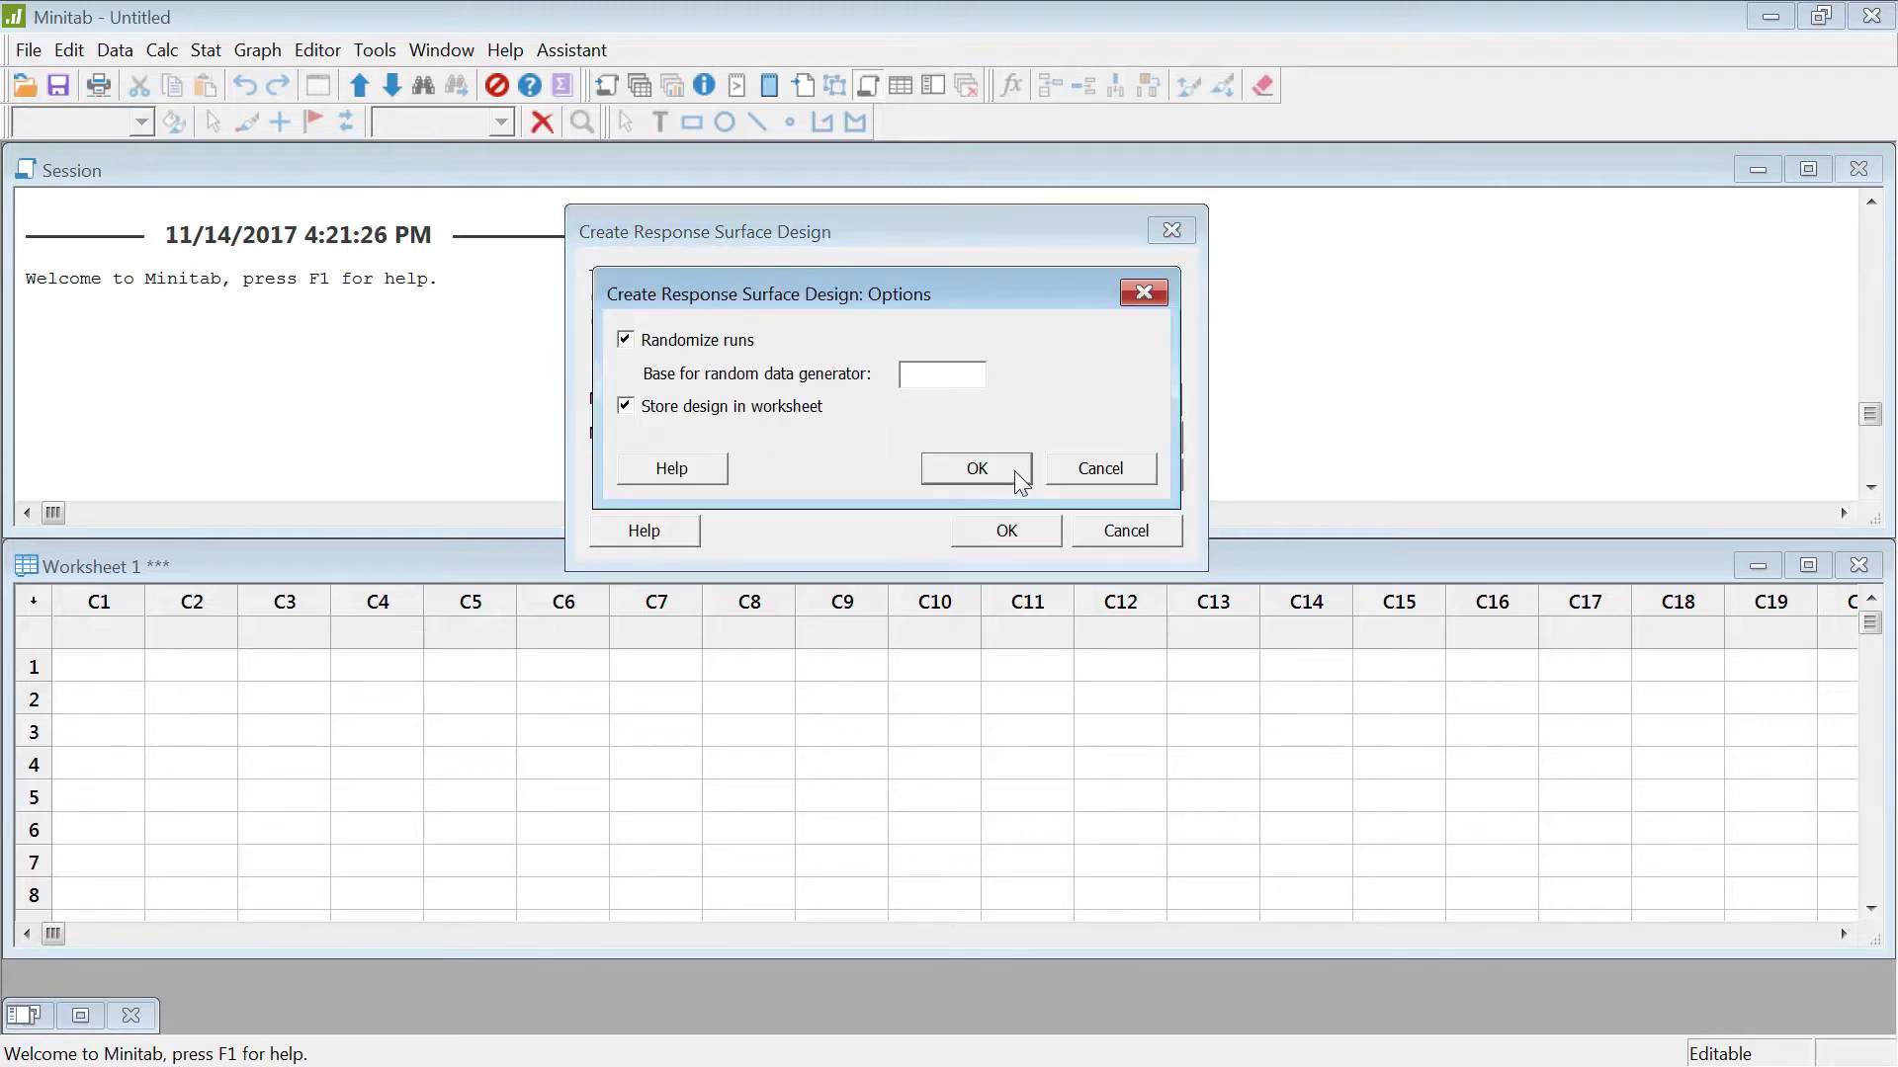
left_click(979, 471)
left_click(1112, 478)
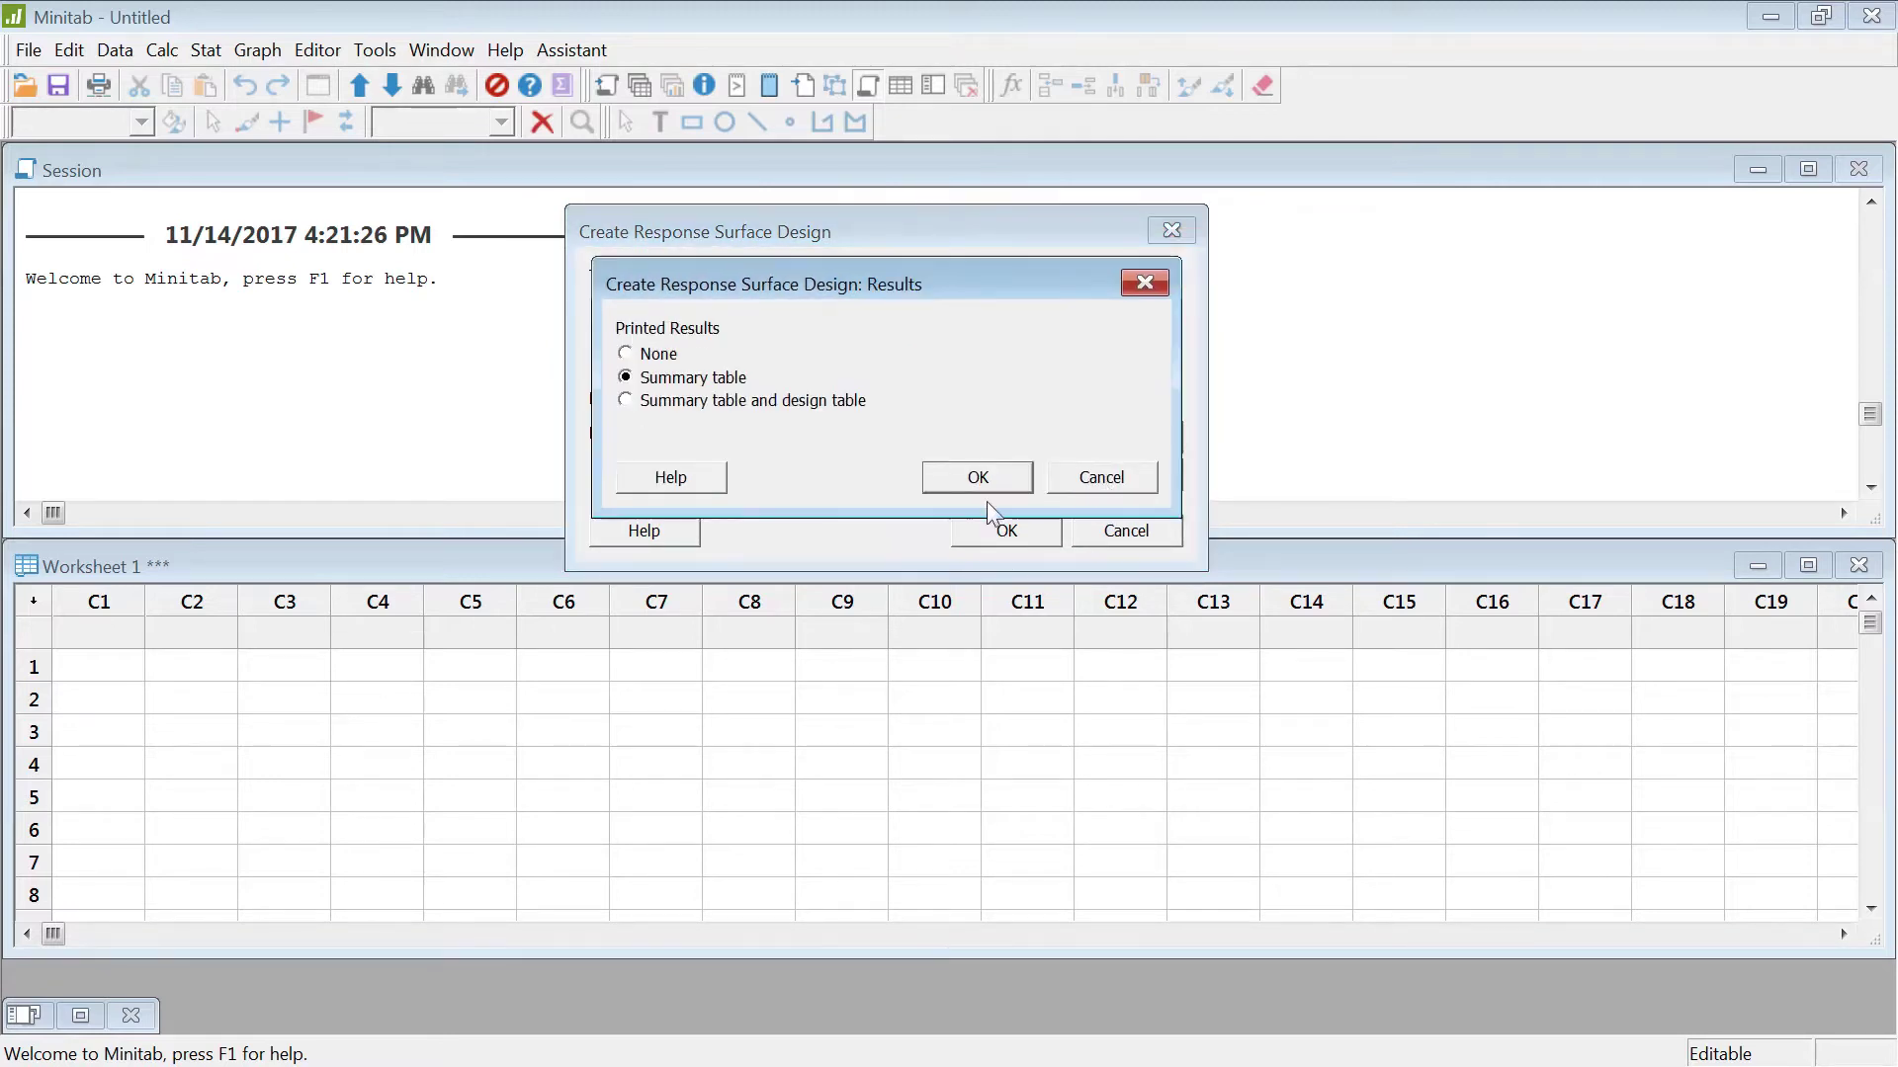
left_click(979, 477)
left_click(1018, 532)
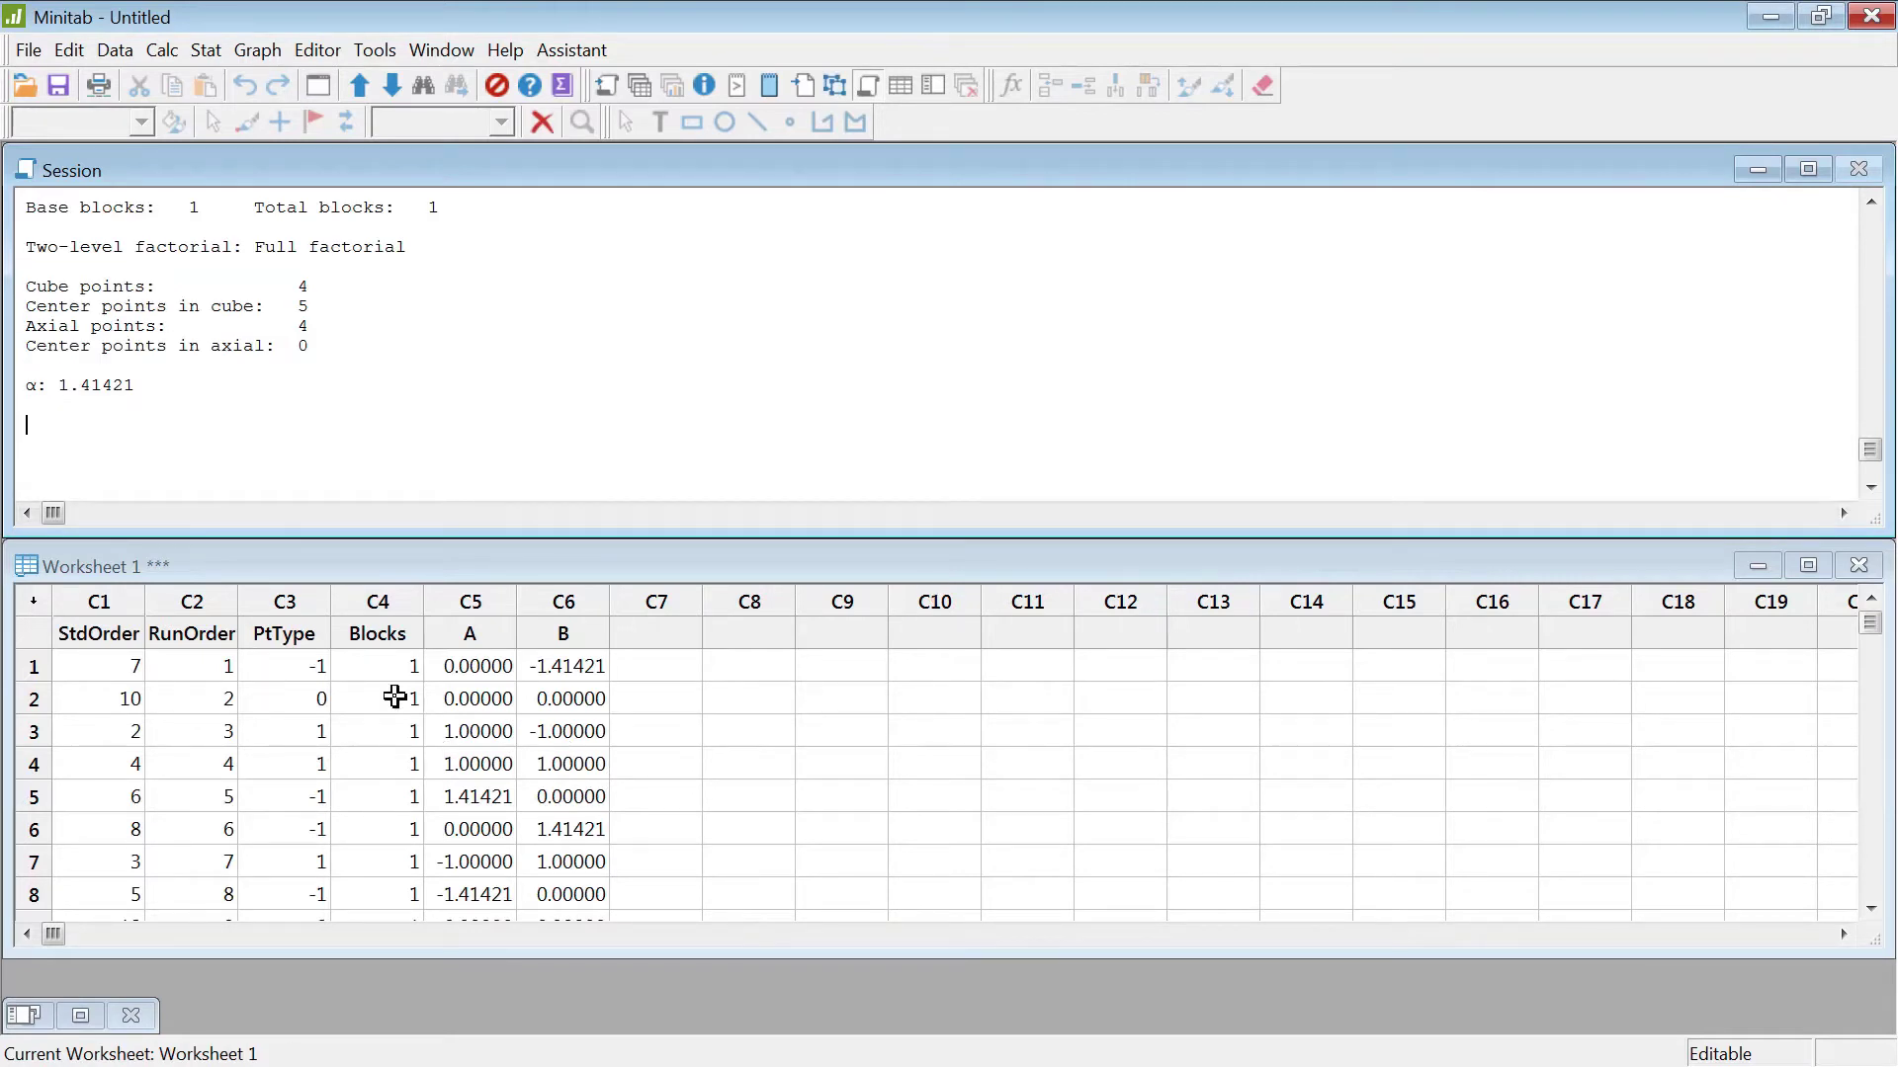
Copy the complete generated design with its headers into Excel's 2^2_CentralComposite sheet, starting at cell F1
scroll(817, 727, "down", 3)
scroll(816, 727, "up", 3)
left_click_drag(93, 635, 603, 862)
scroll(606, 843, "down", 2)
key("ctrl+c")
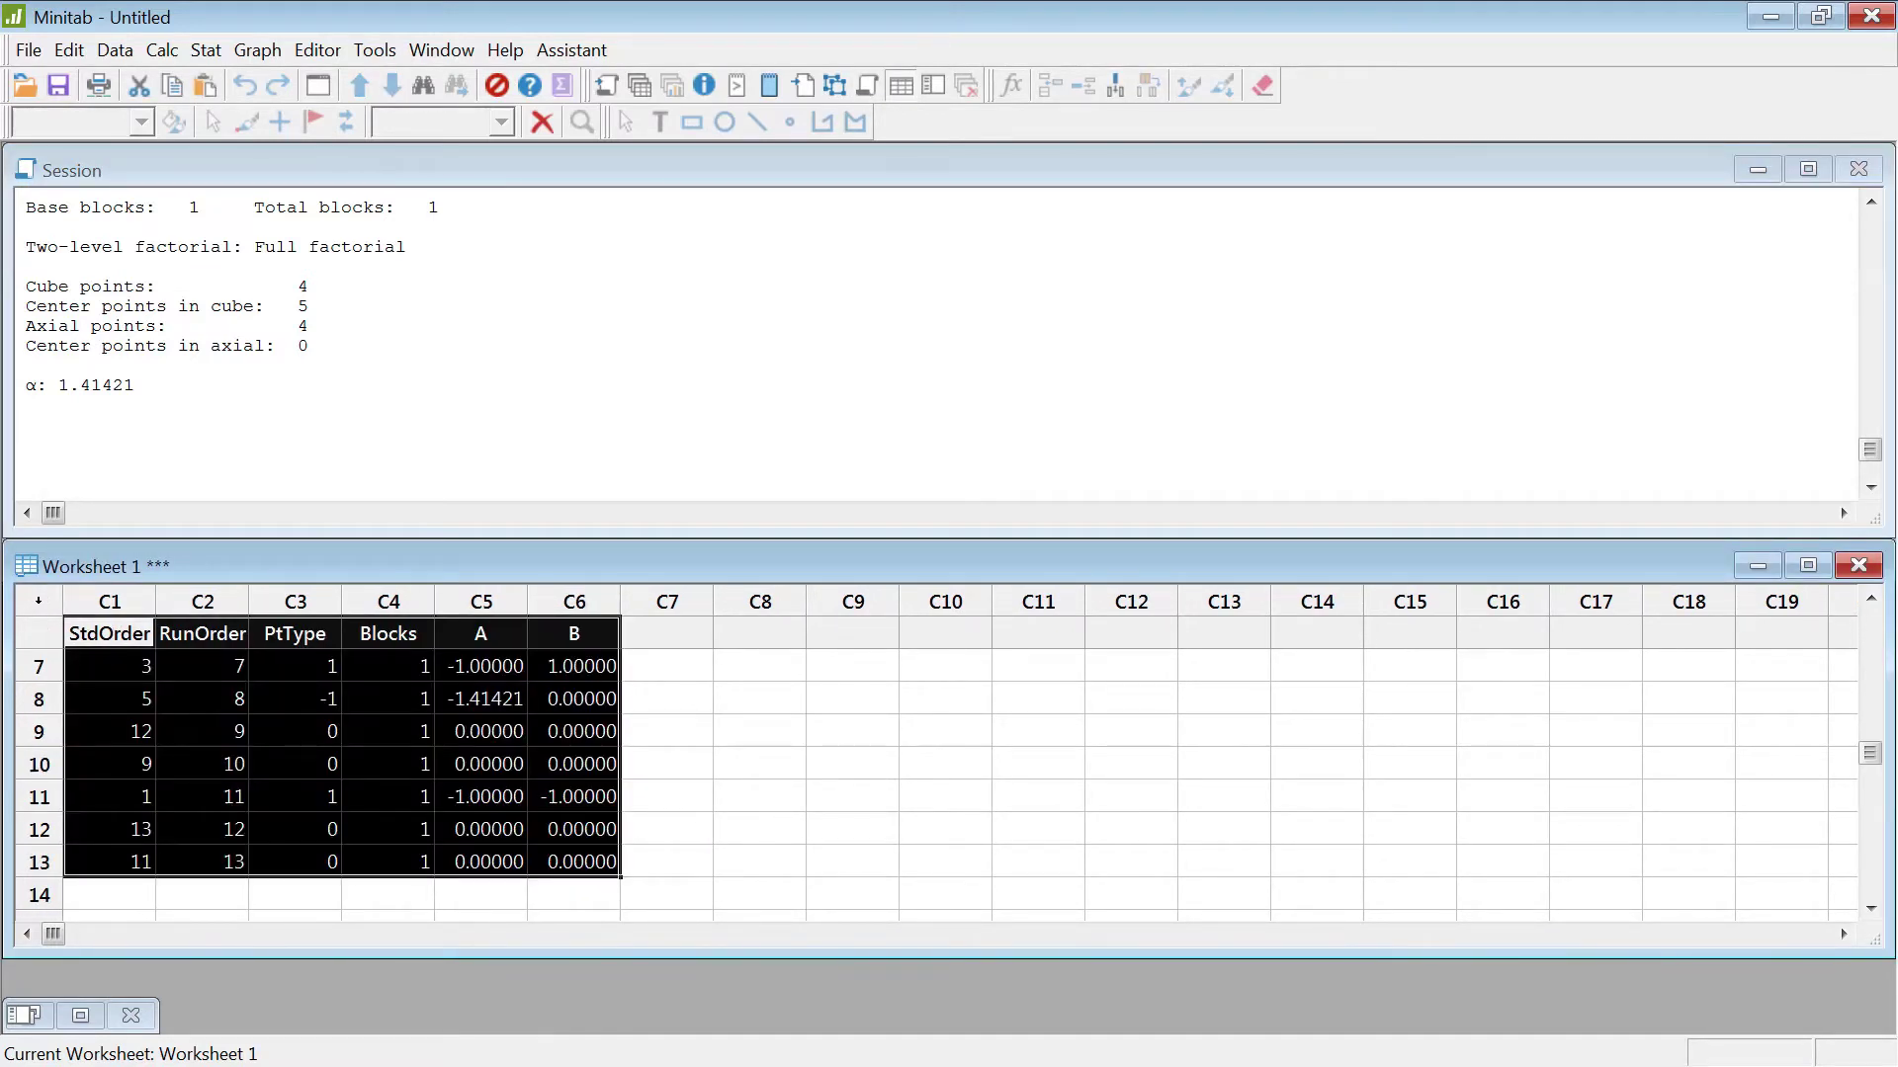
key("alt+Tab")
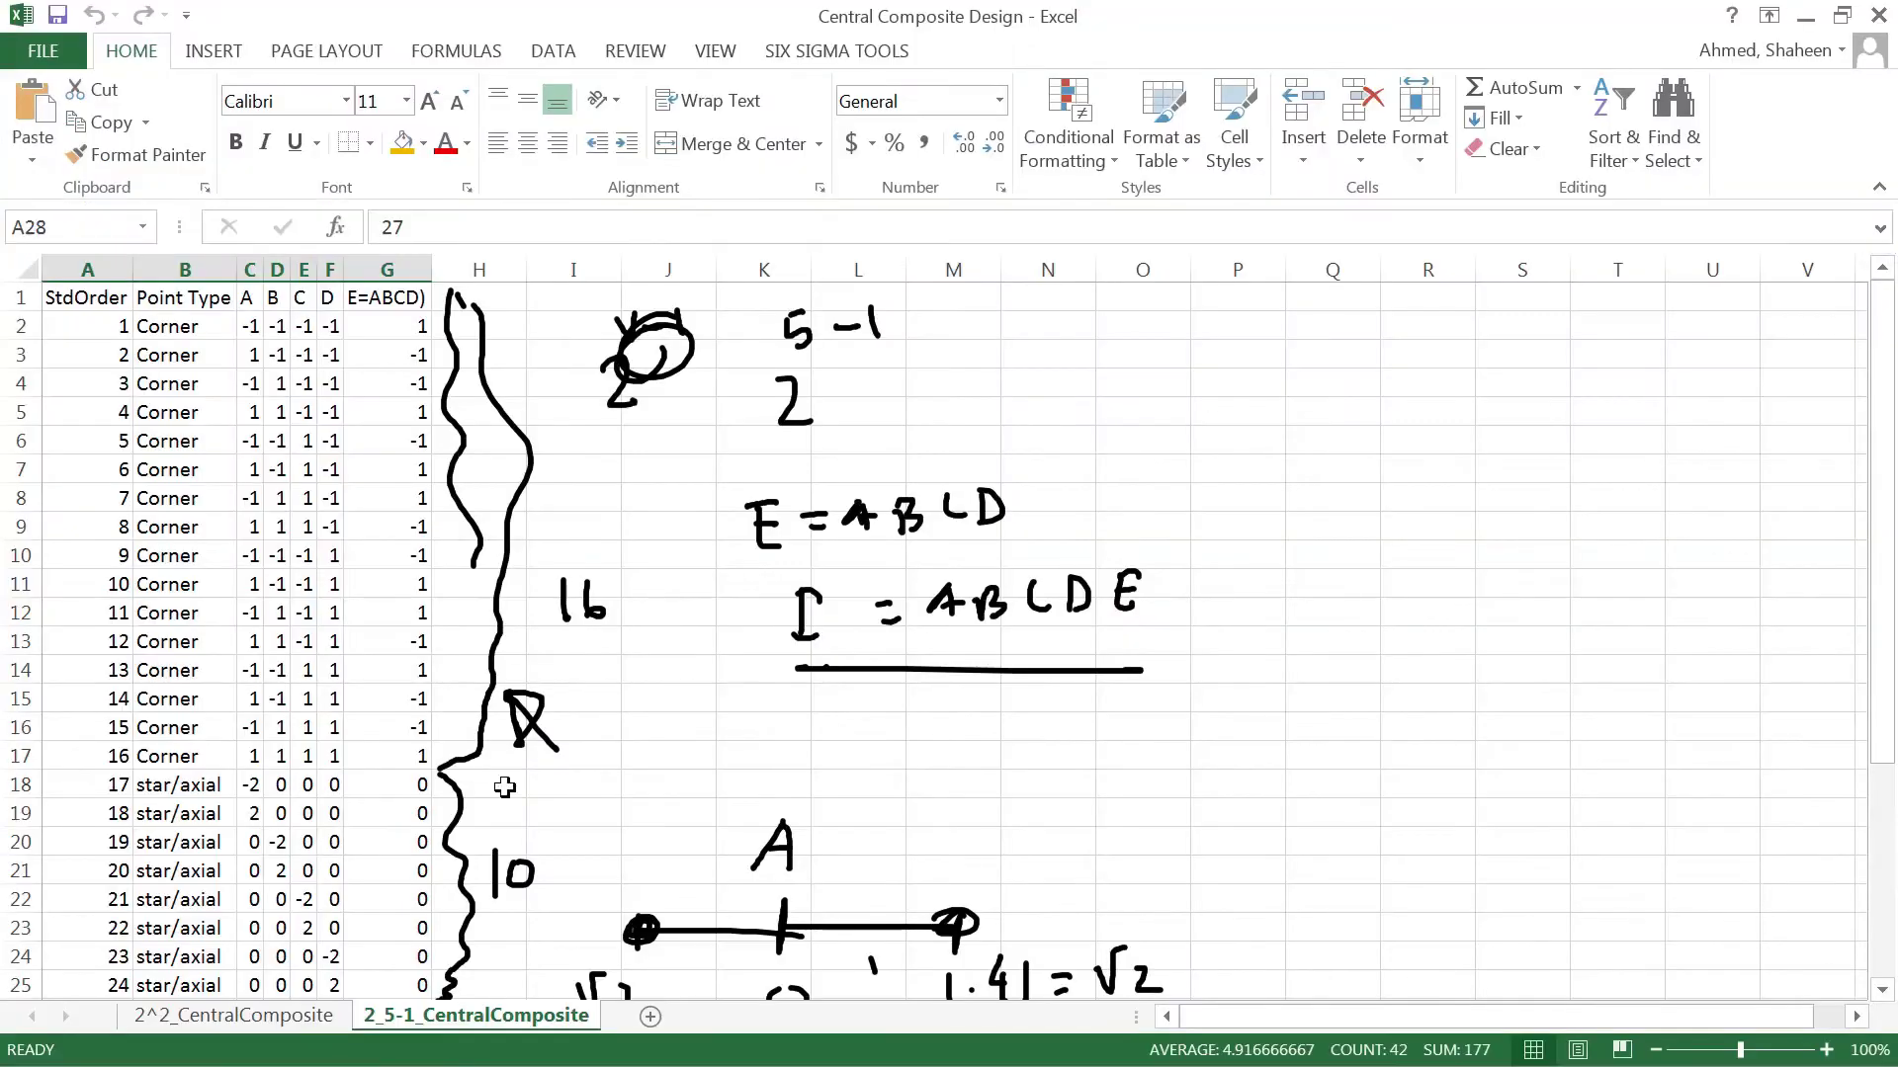
left_click(269, 1020)
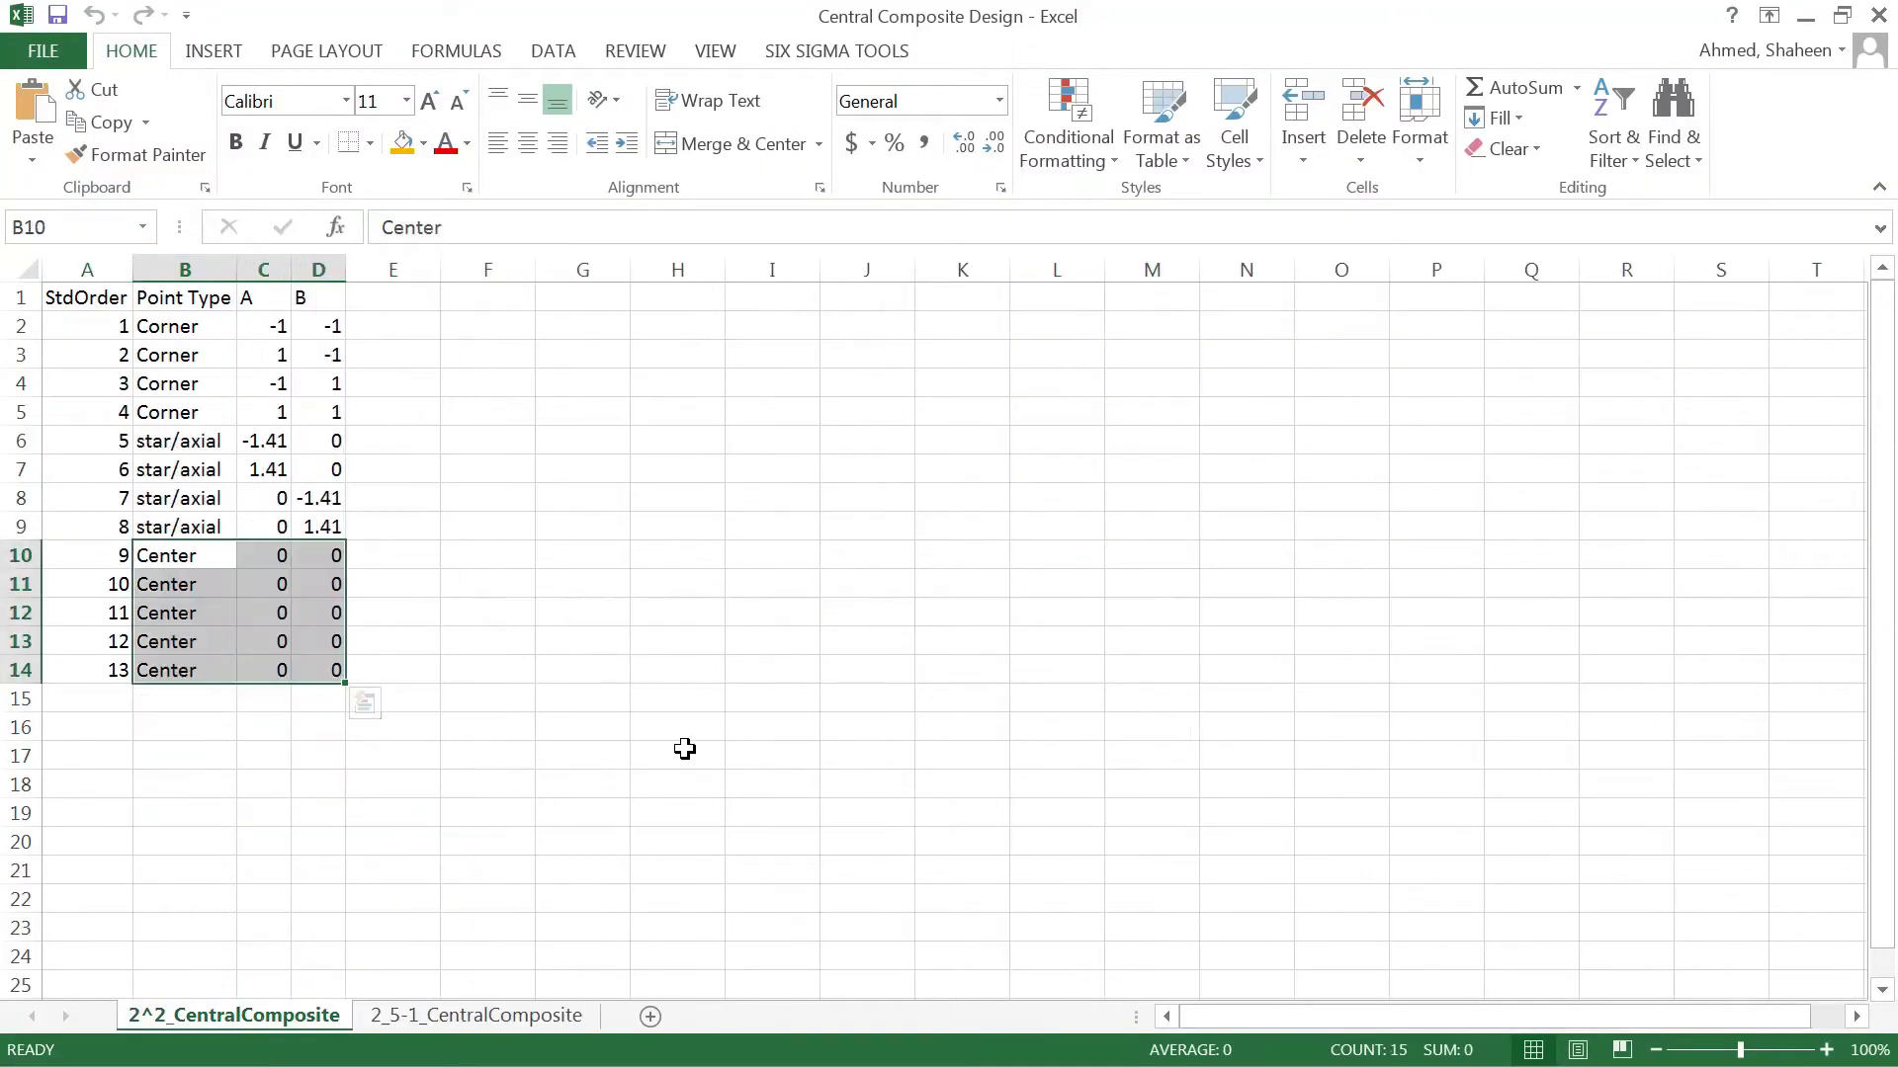
left_click(474, 302)
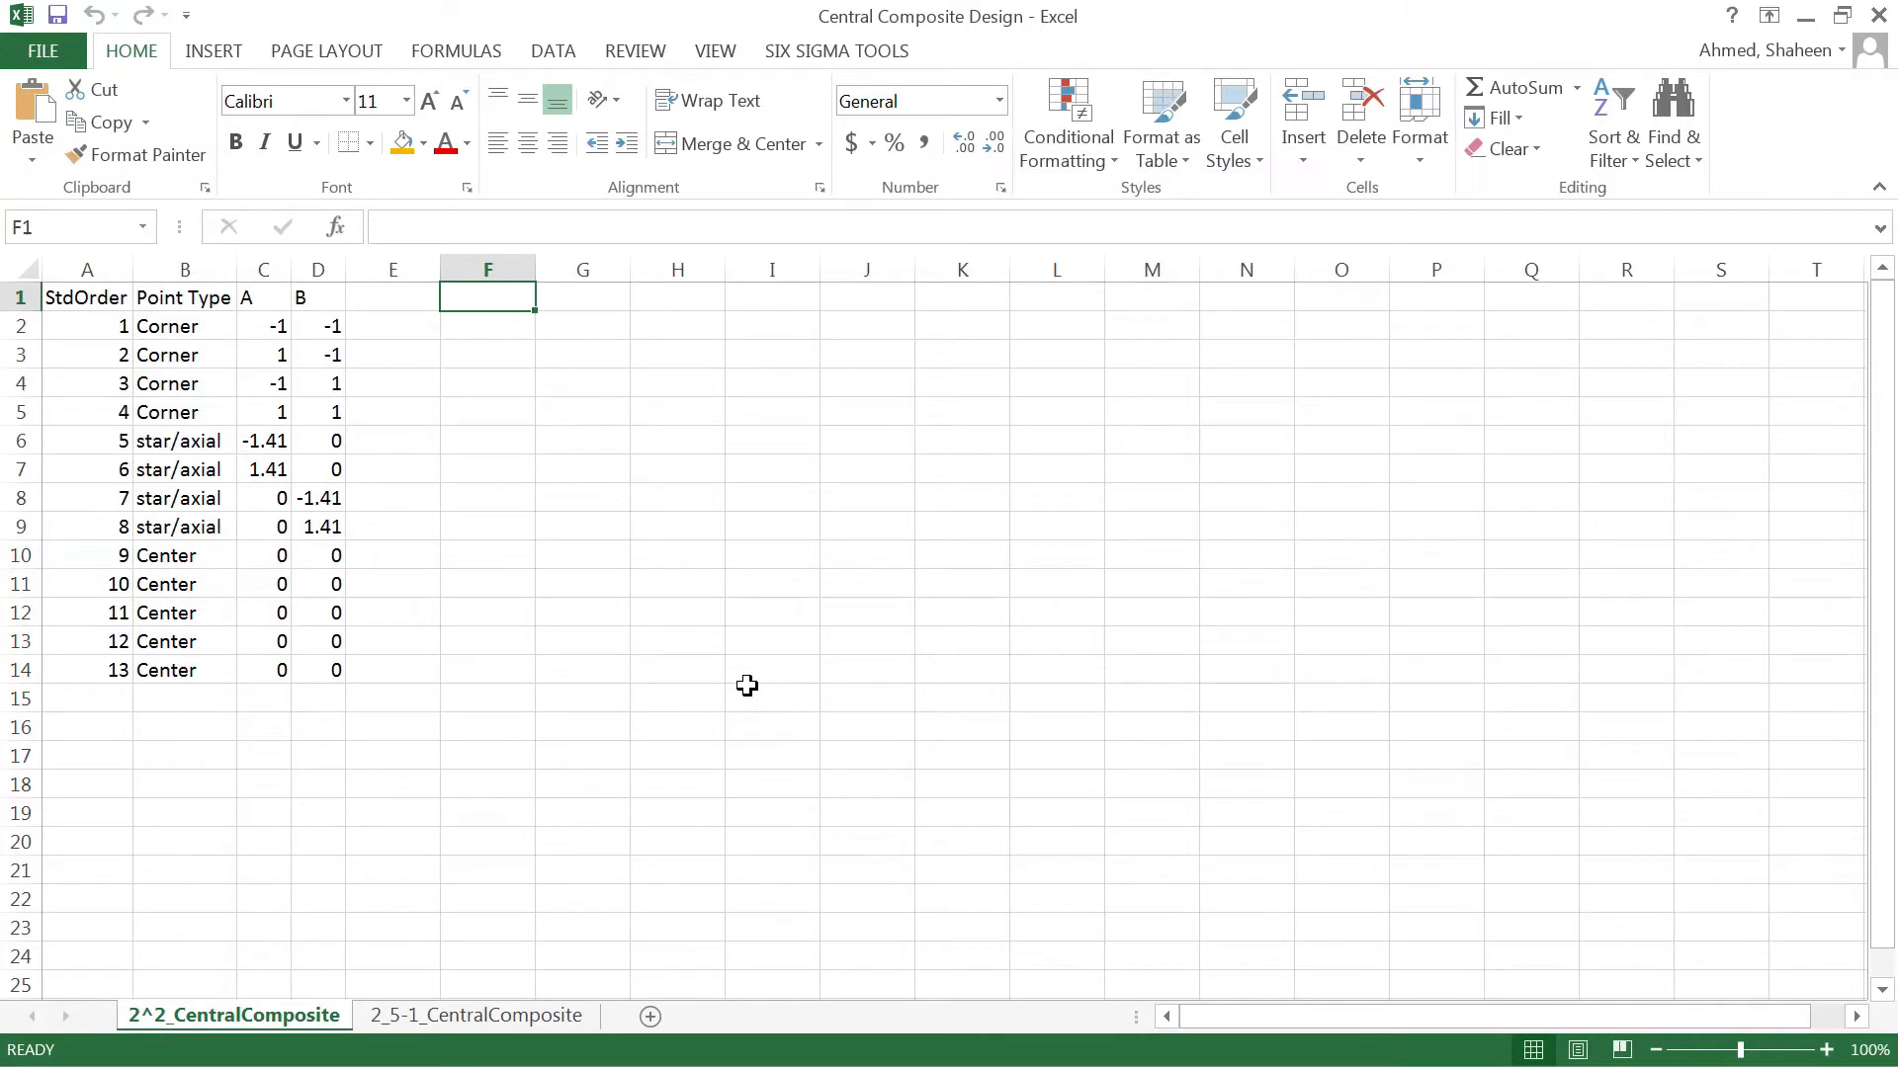
key("ctrl+v")
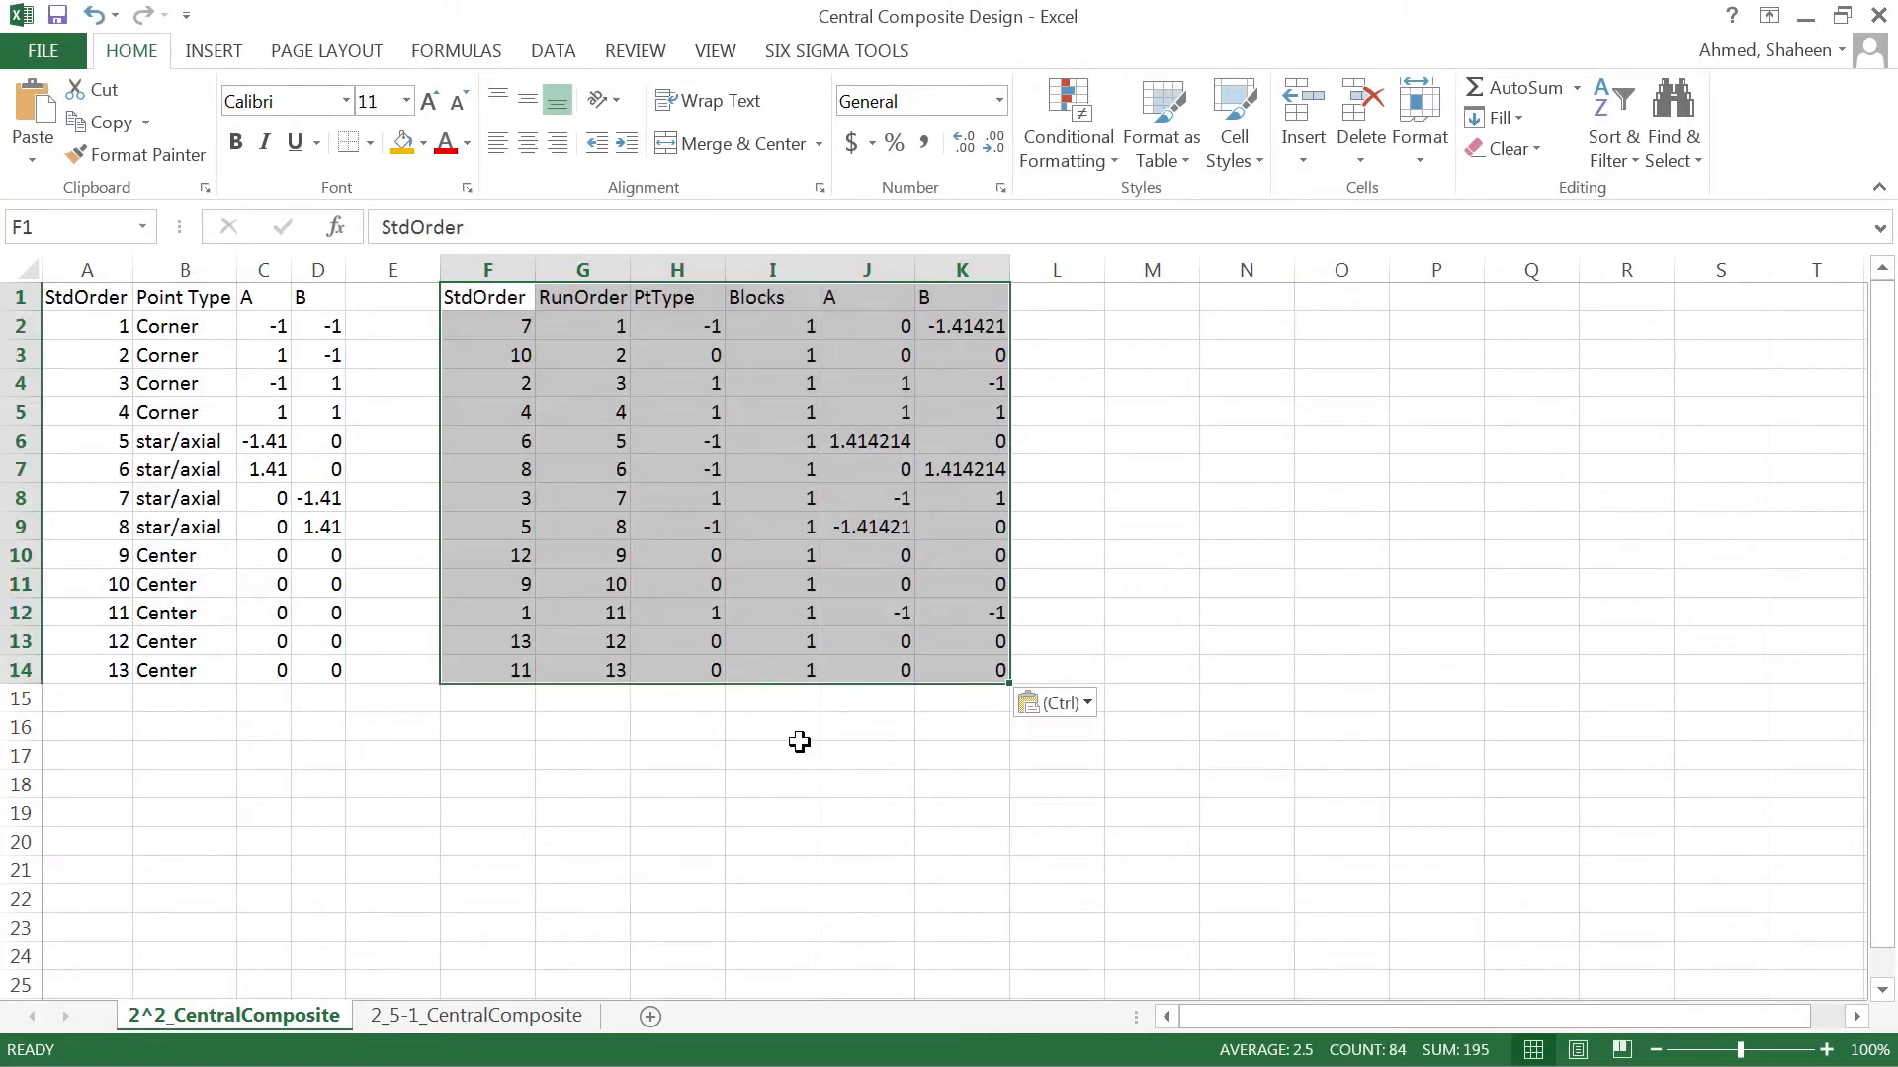
Insert a new column before the original table's StdOrder column and give it the heading Random in A1
left_click(589, 386)
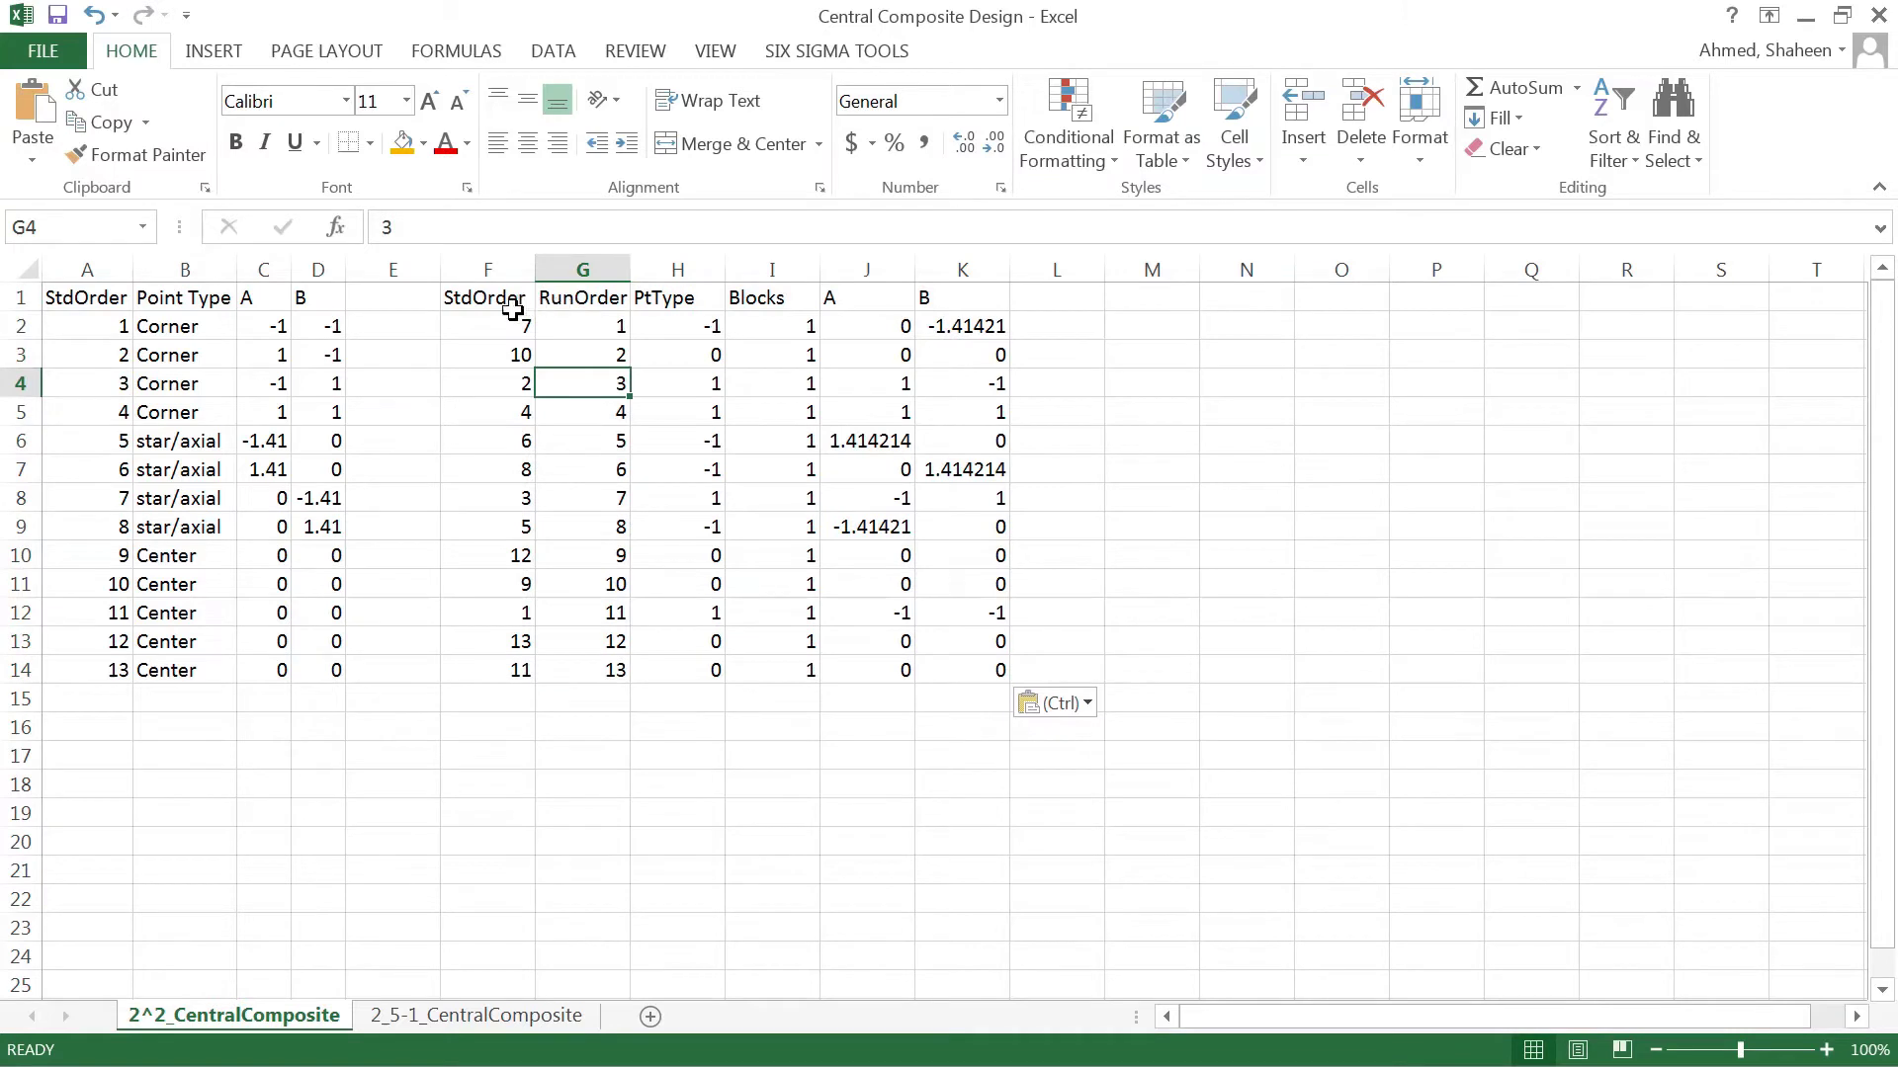
left_click(480, 288)
left_click(611, 301)
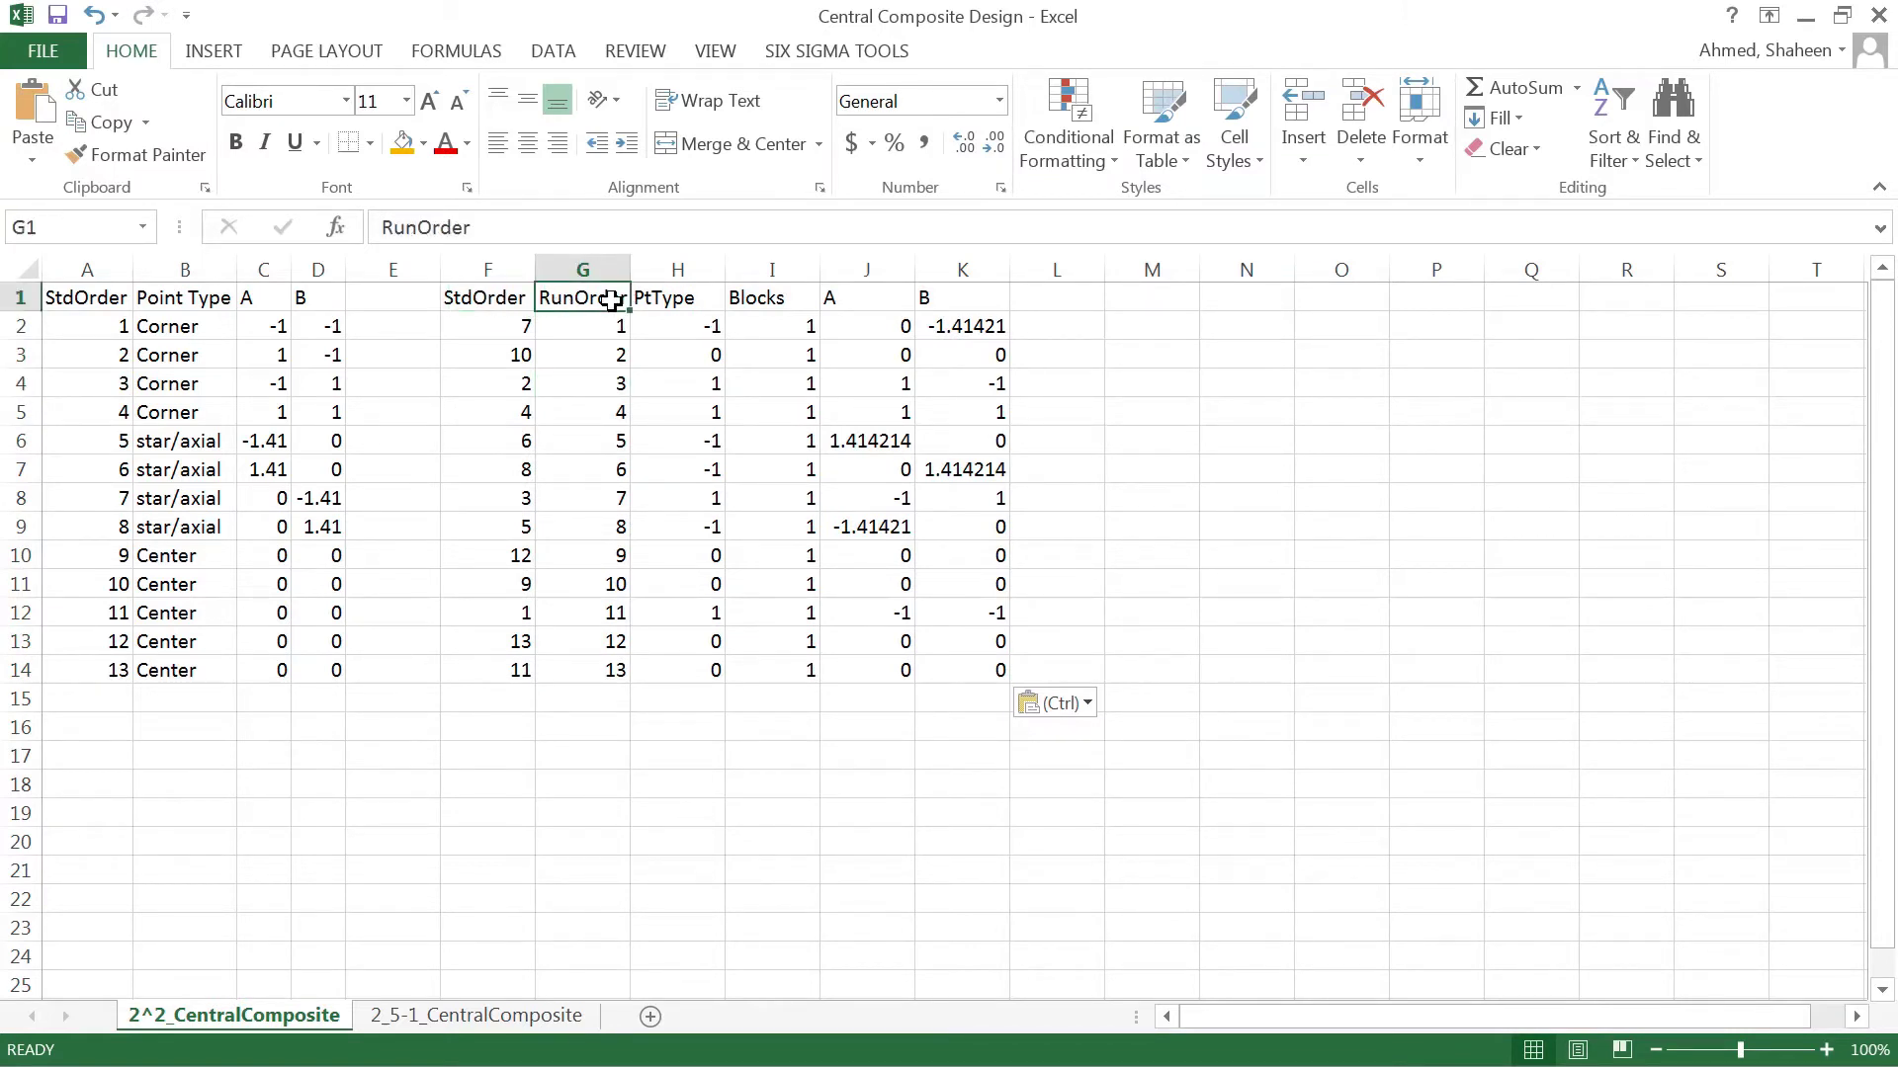
left_click(99, 271)
right_click(100, 274)
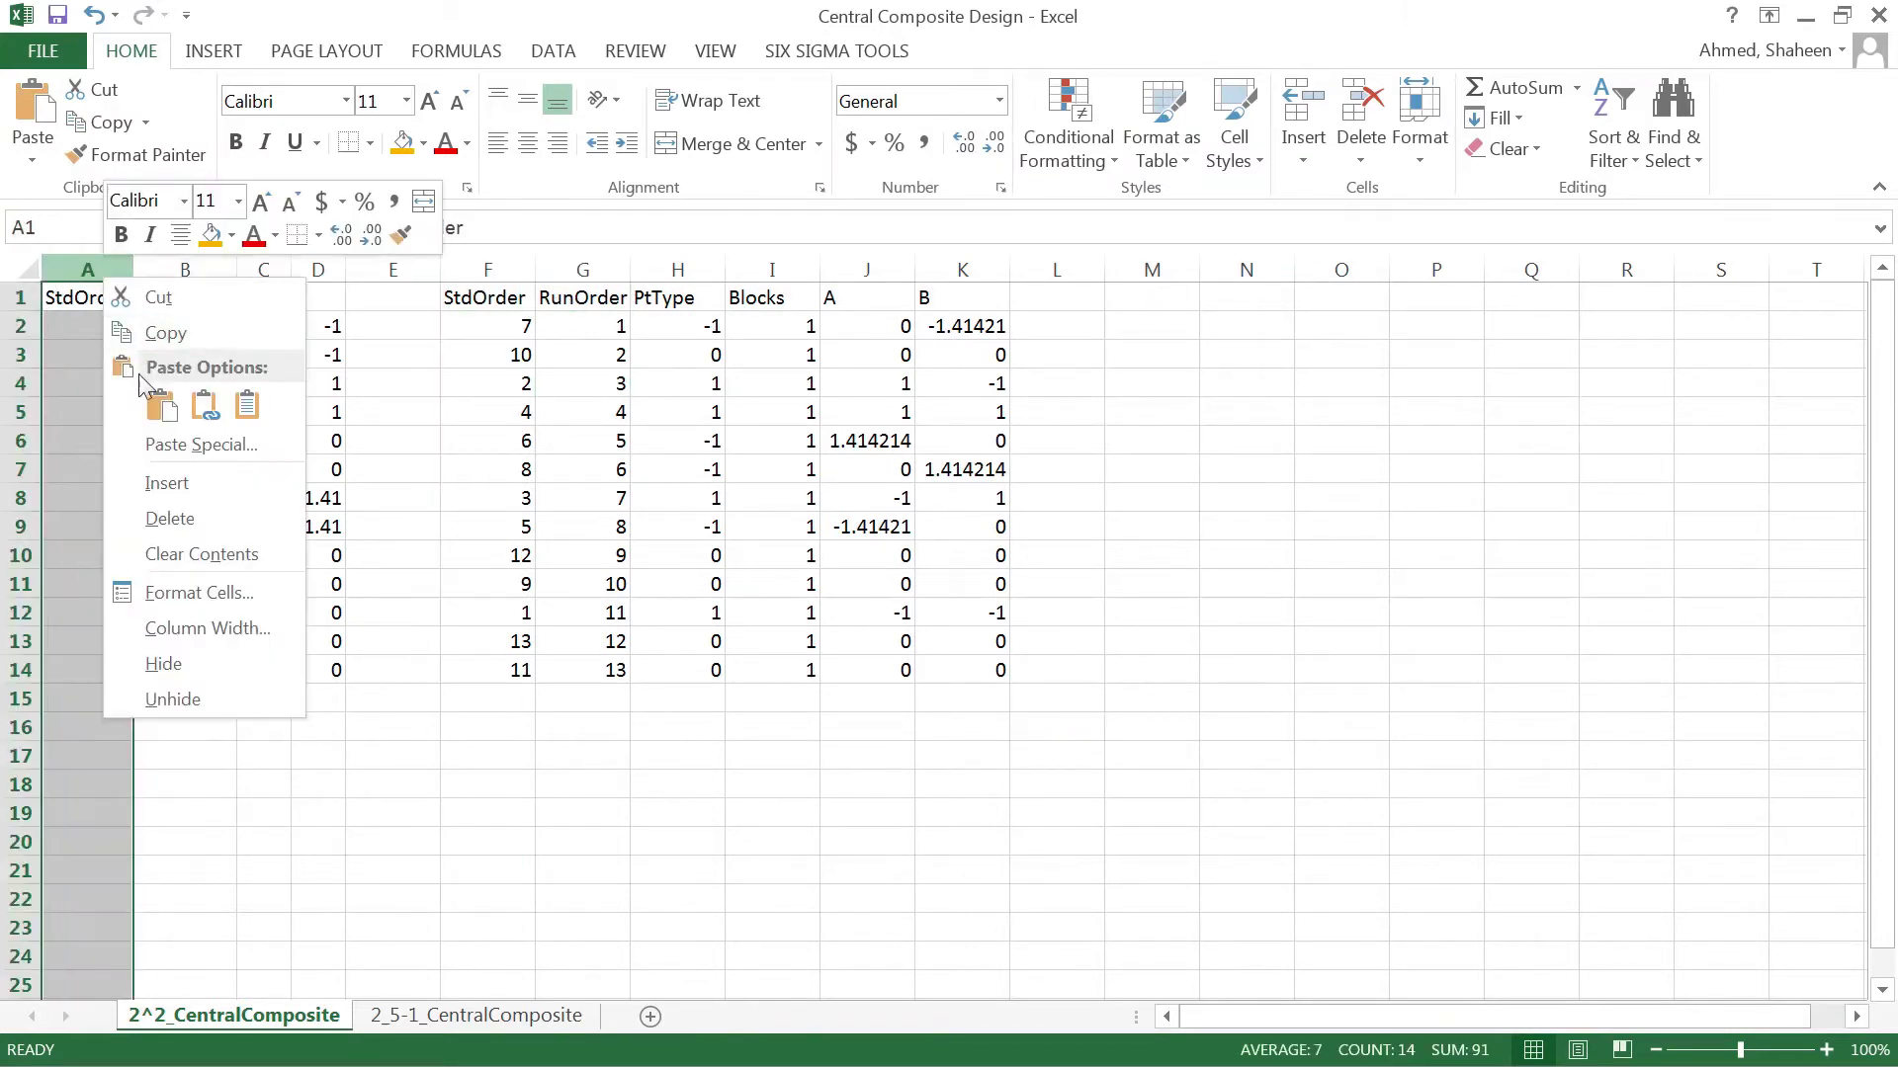
left_click(209, 494)
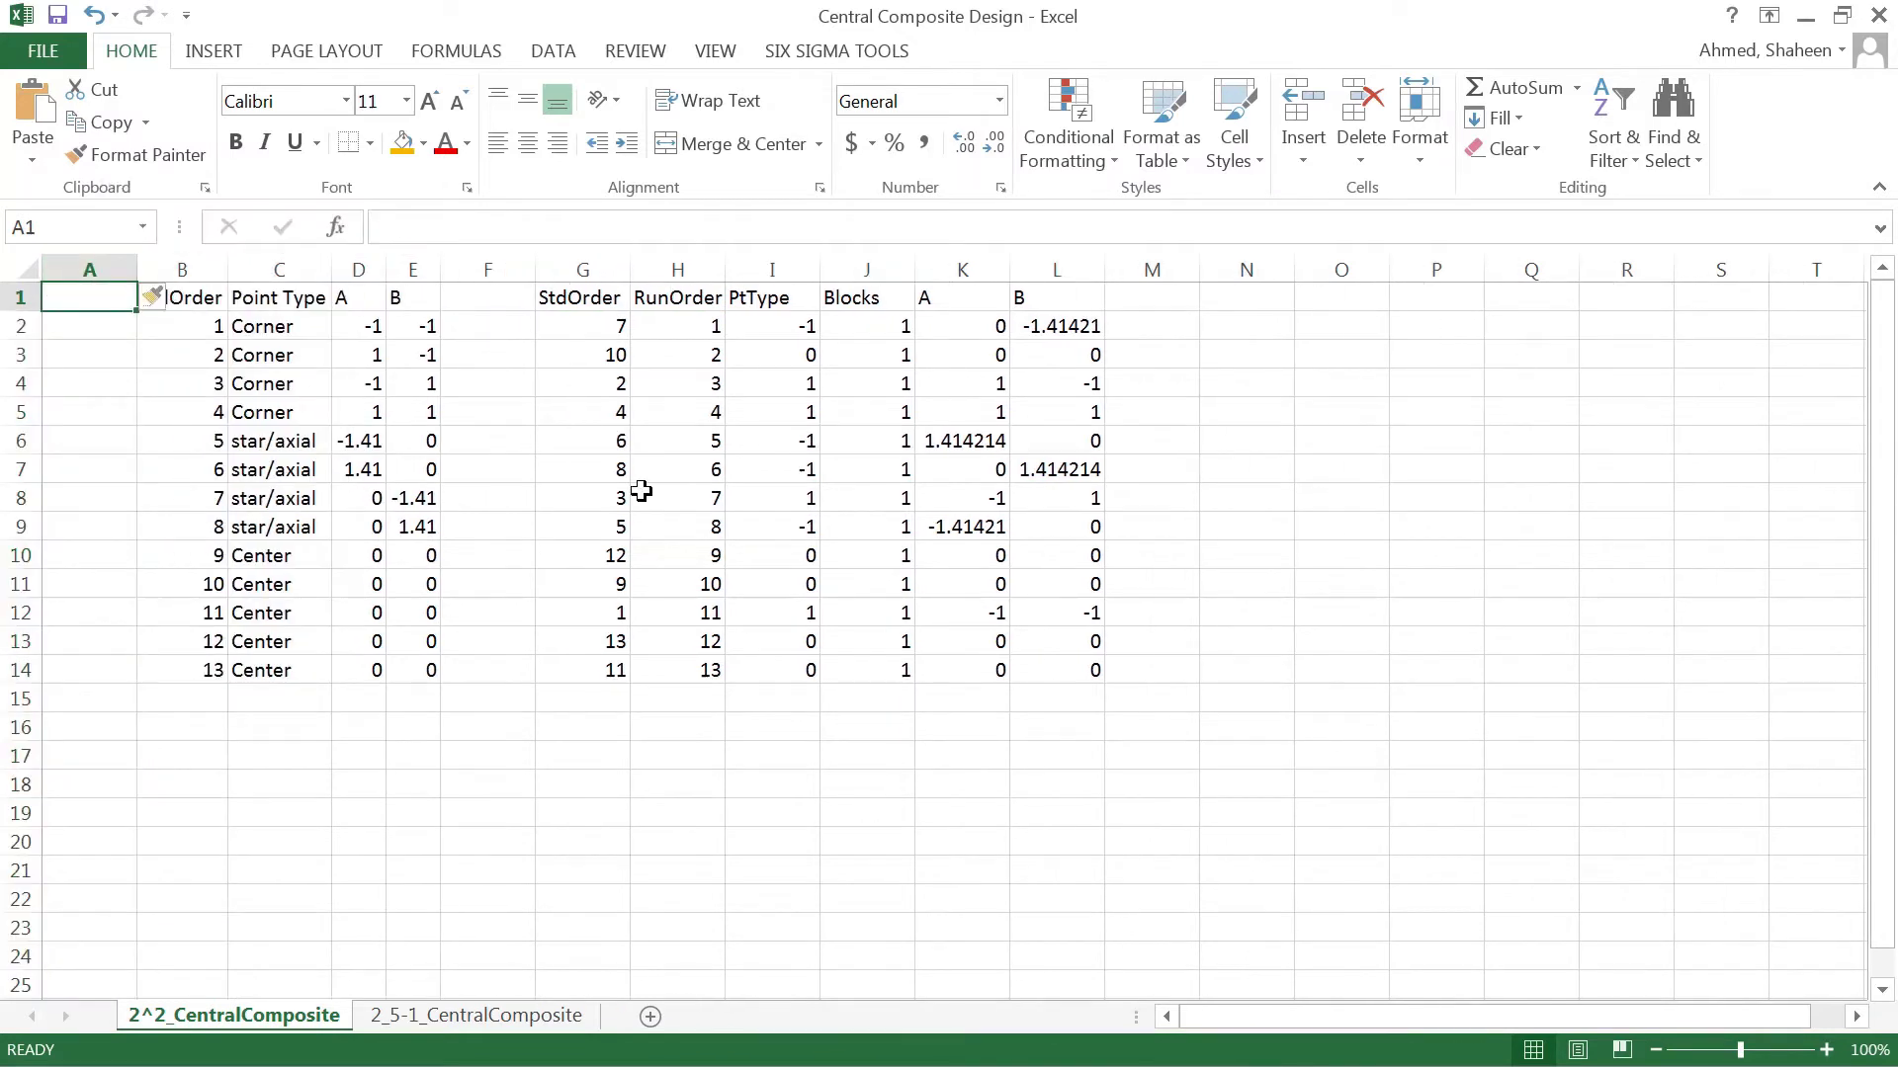
type("RAn")
key("BackSpace")
key("BackSpace")
type("andom")
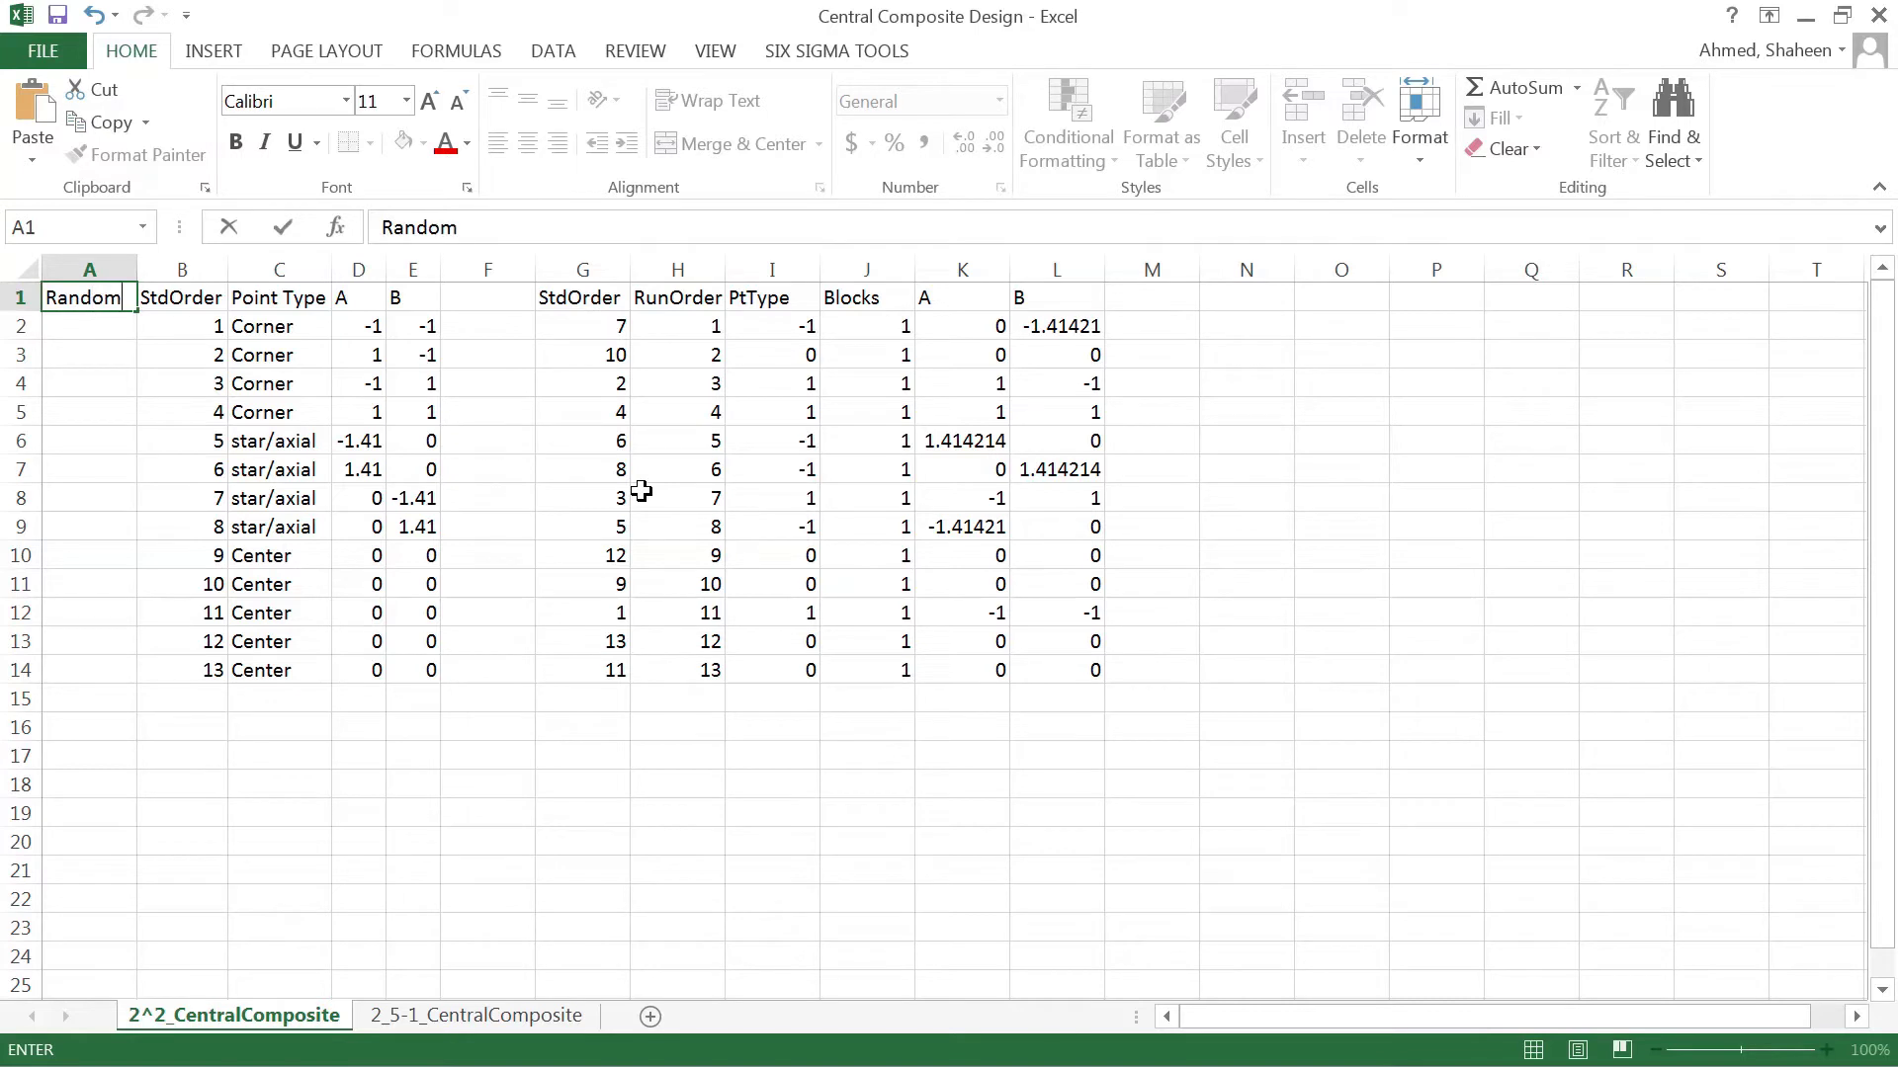
key("Return")
Fill the Random column from A2 to A14 with the formula =RAND()
type("=")
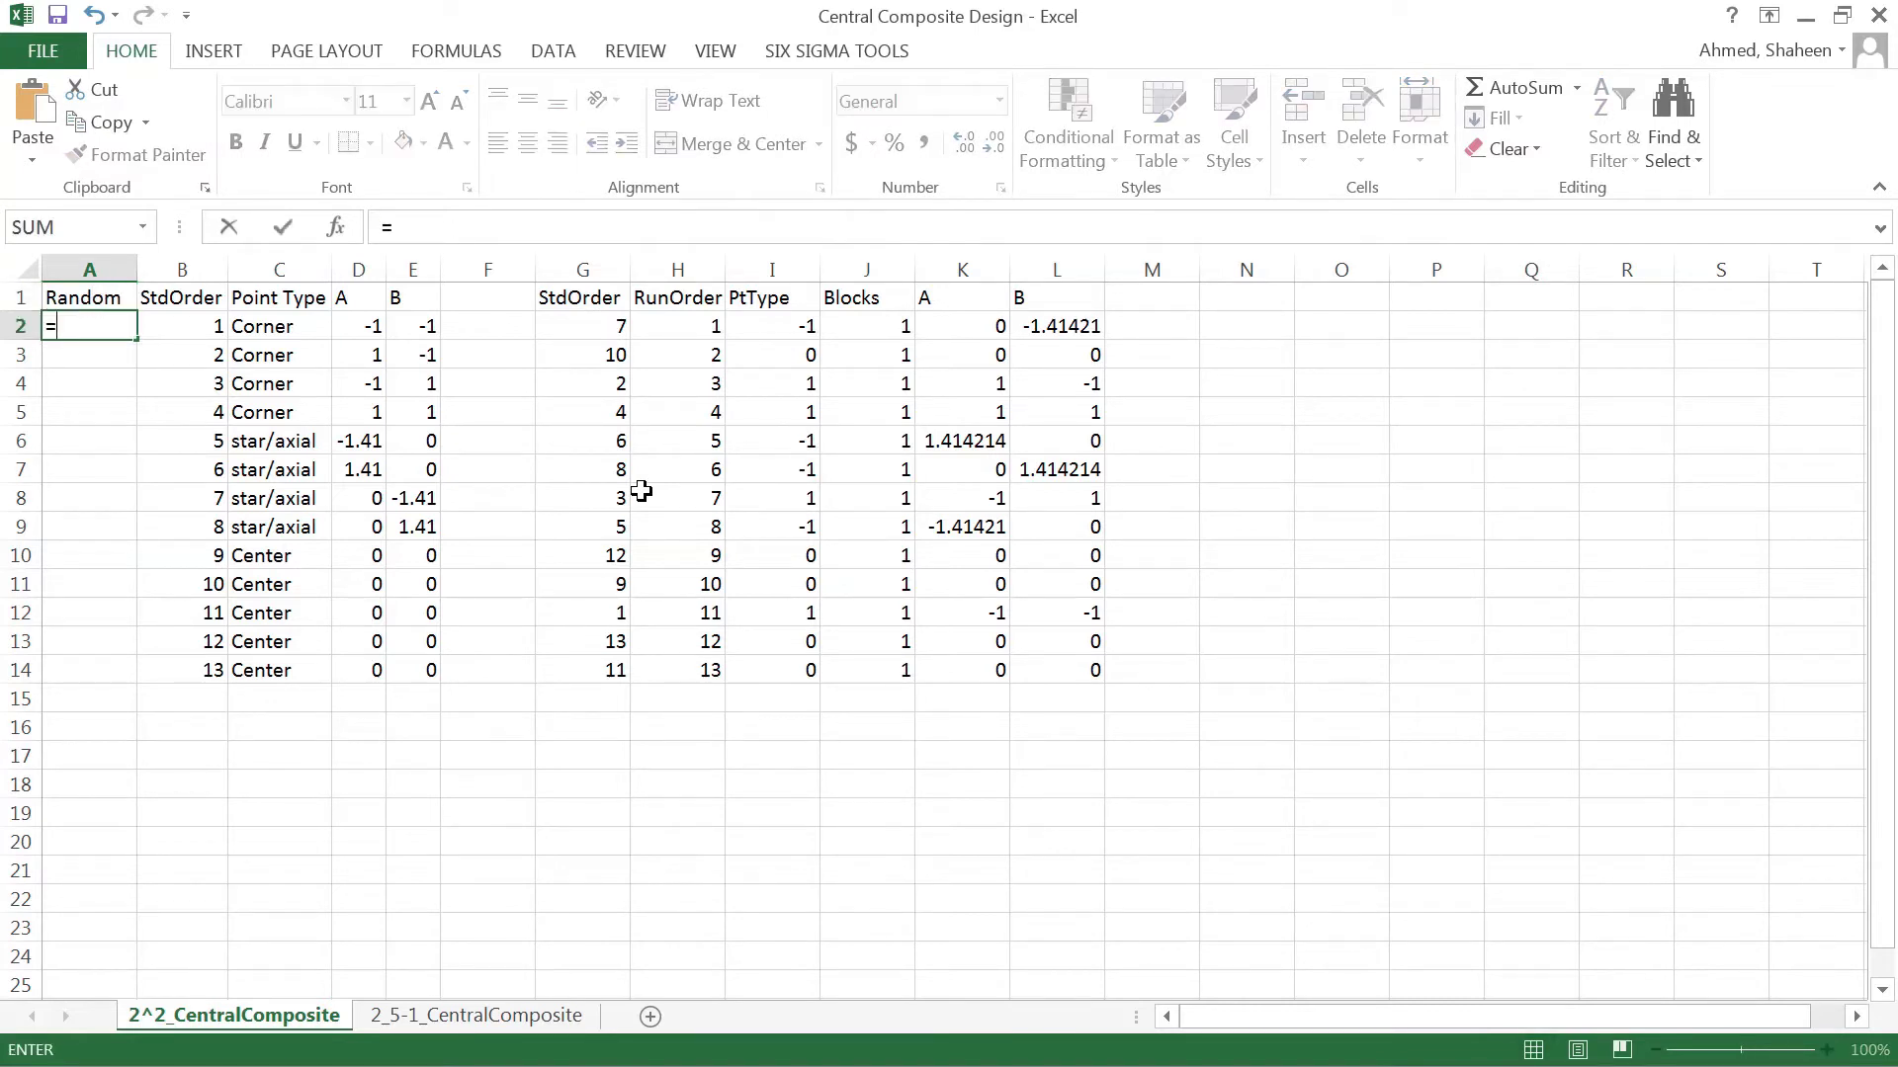
type("Ran")
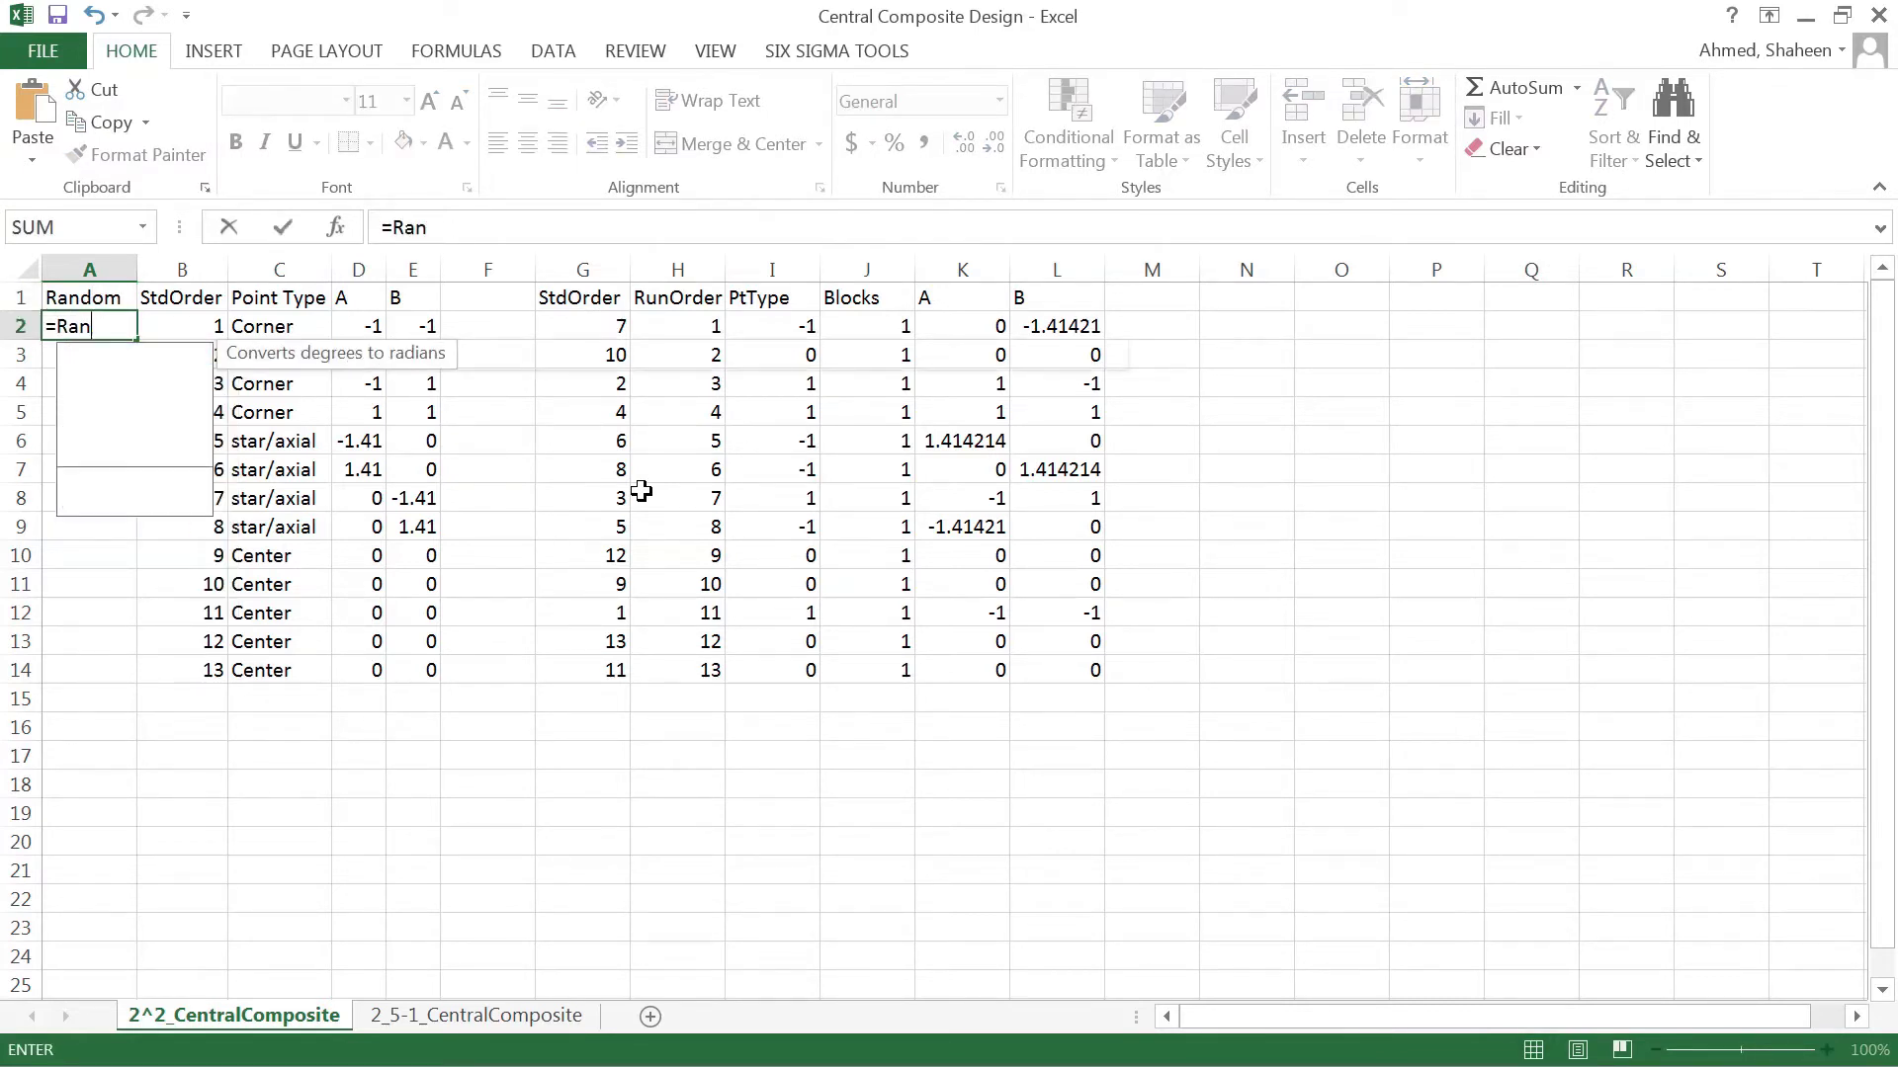
type("d)(")
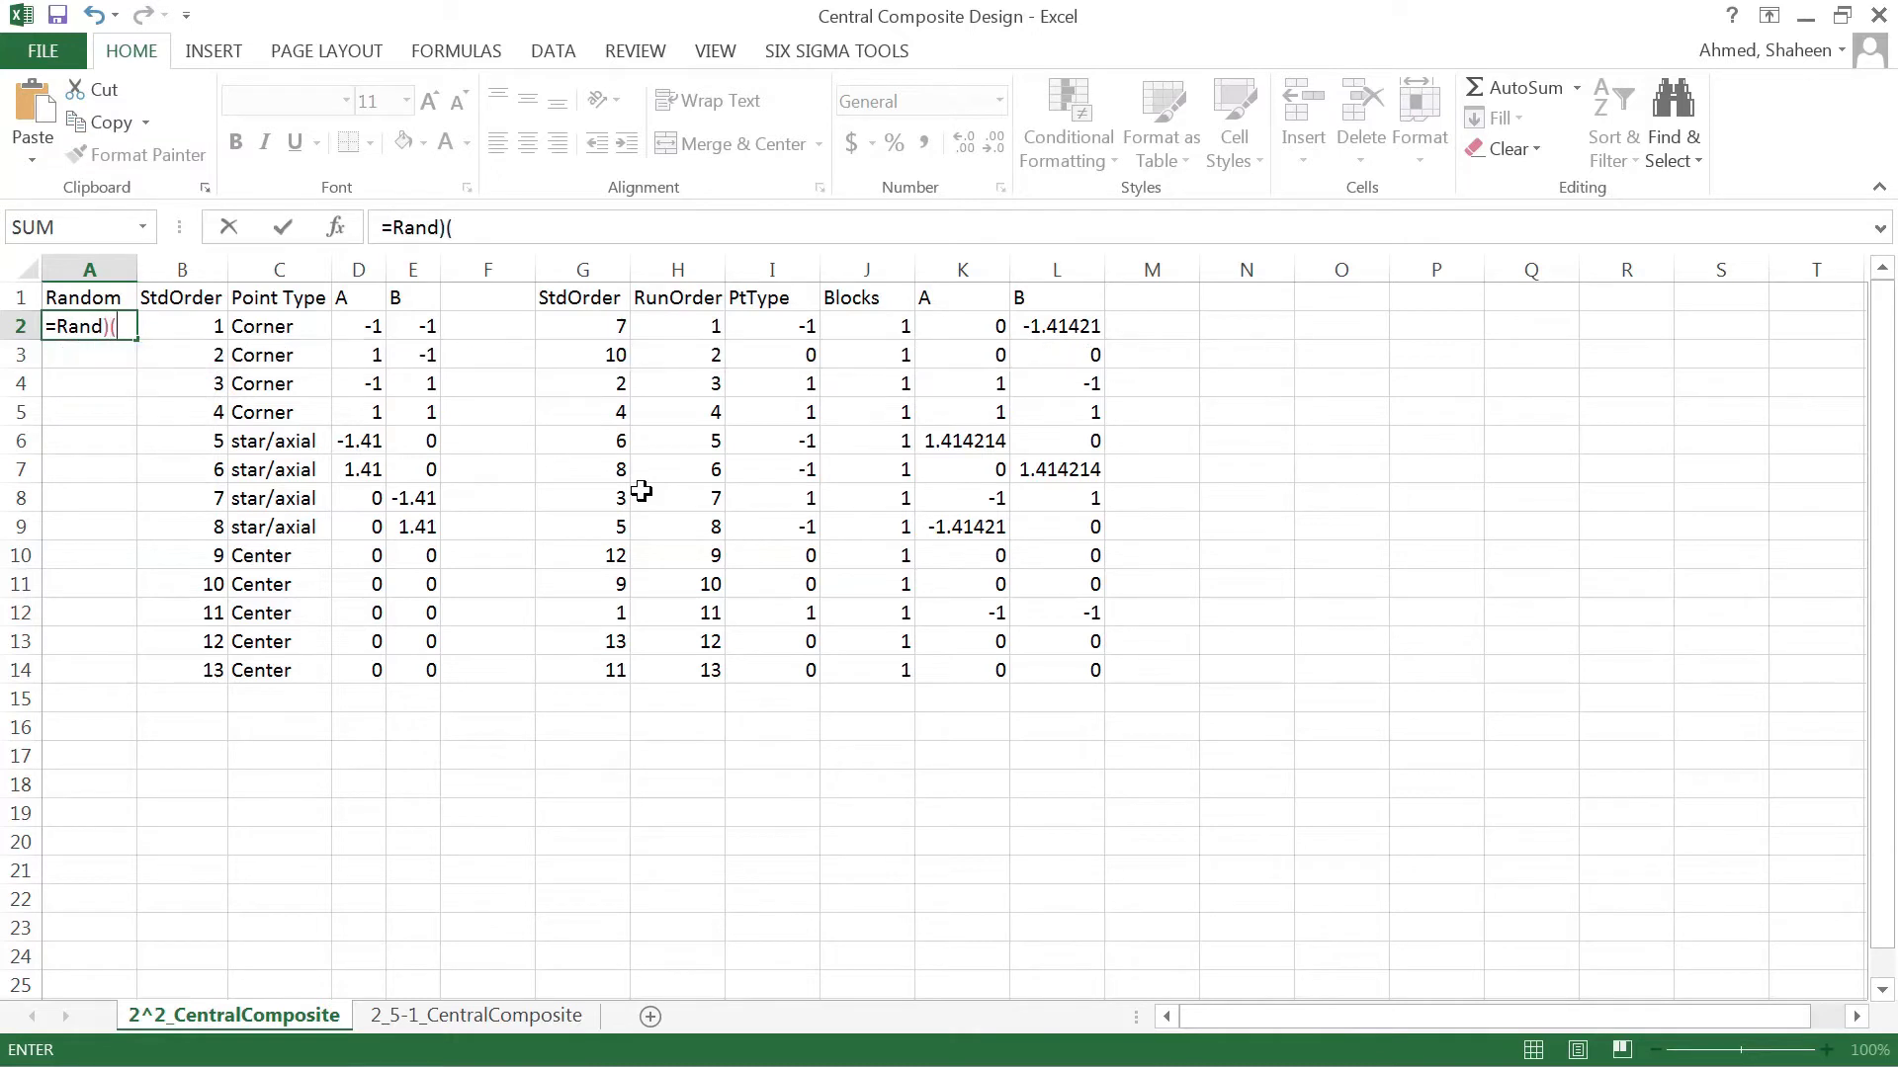
key("BackSpace")
key("BackSpace")
type("(")
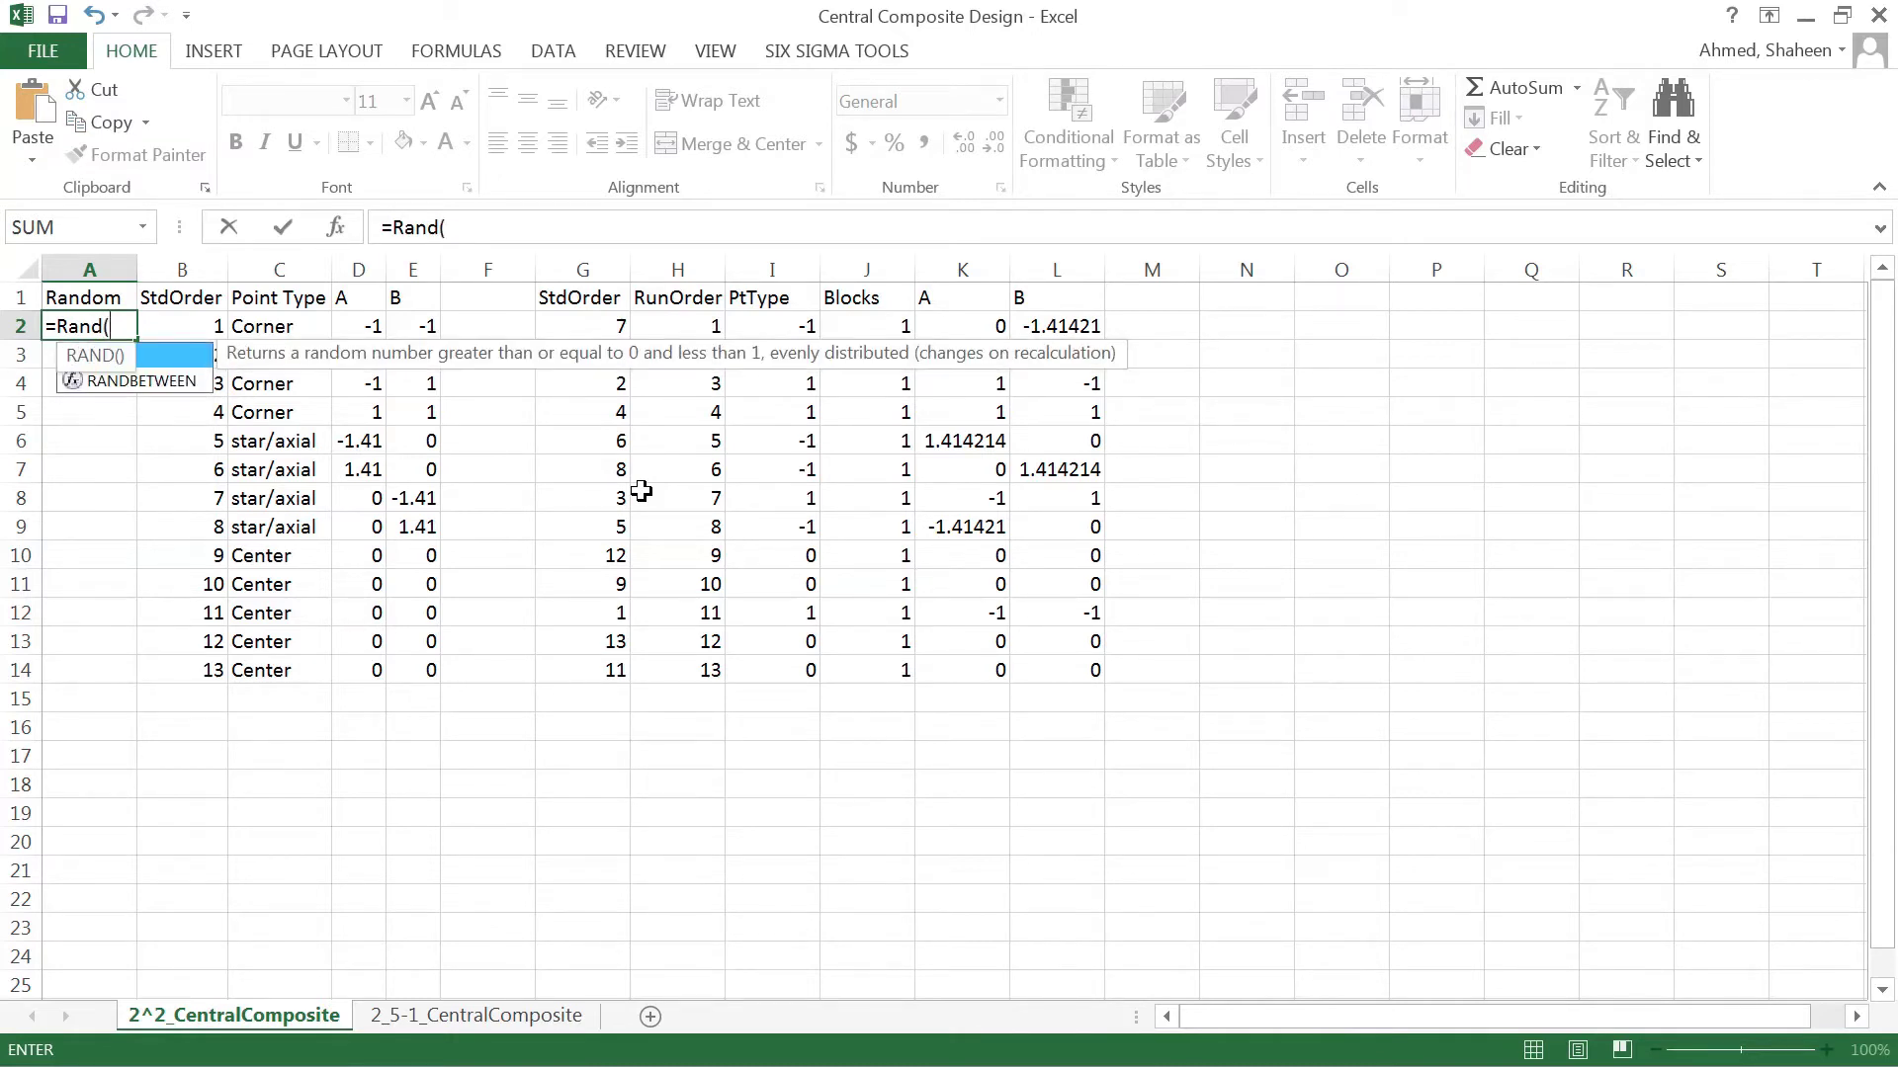
key("Return")
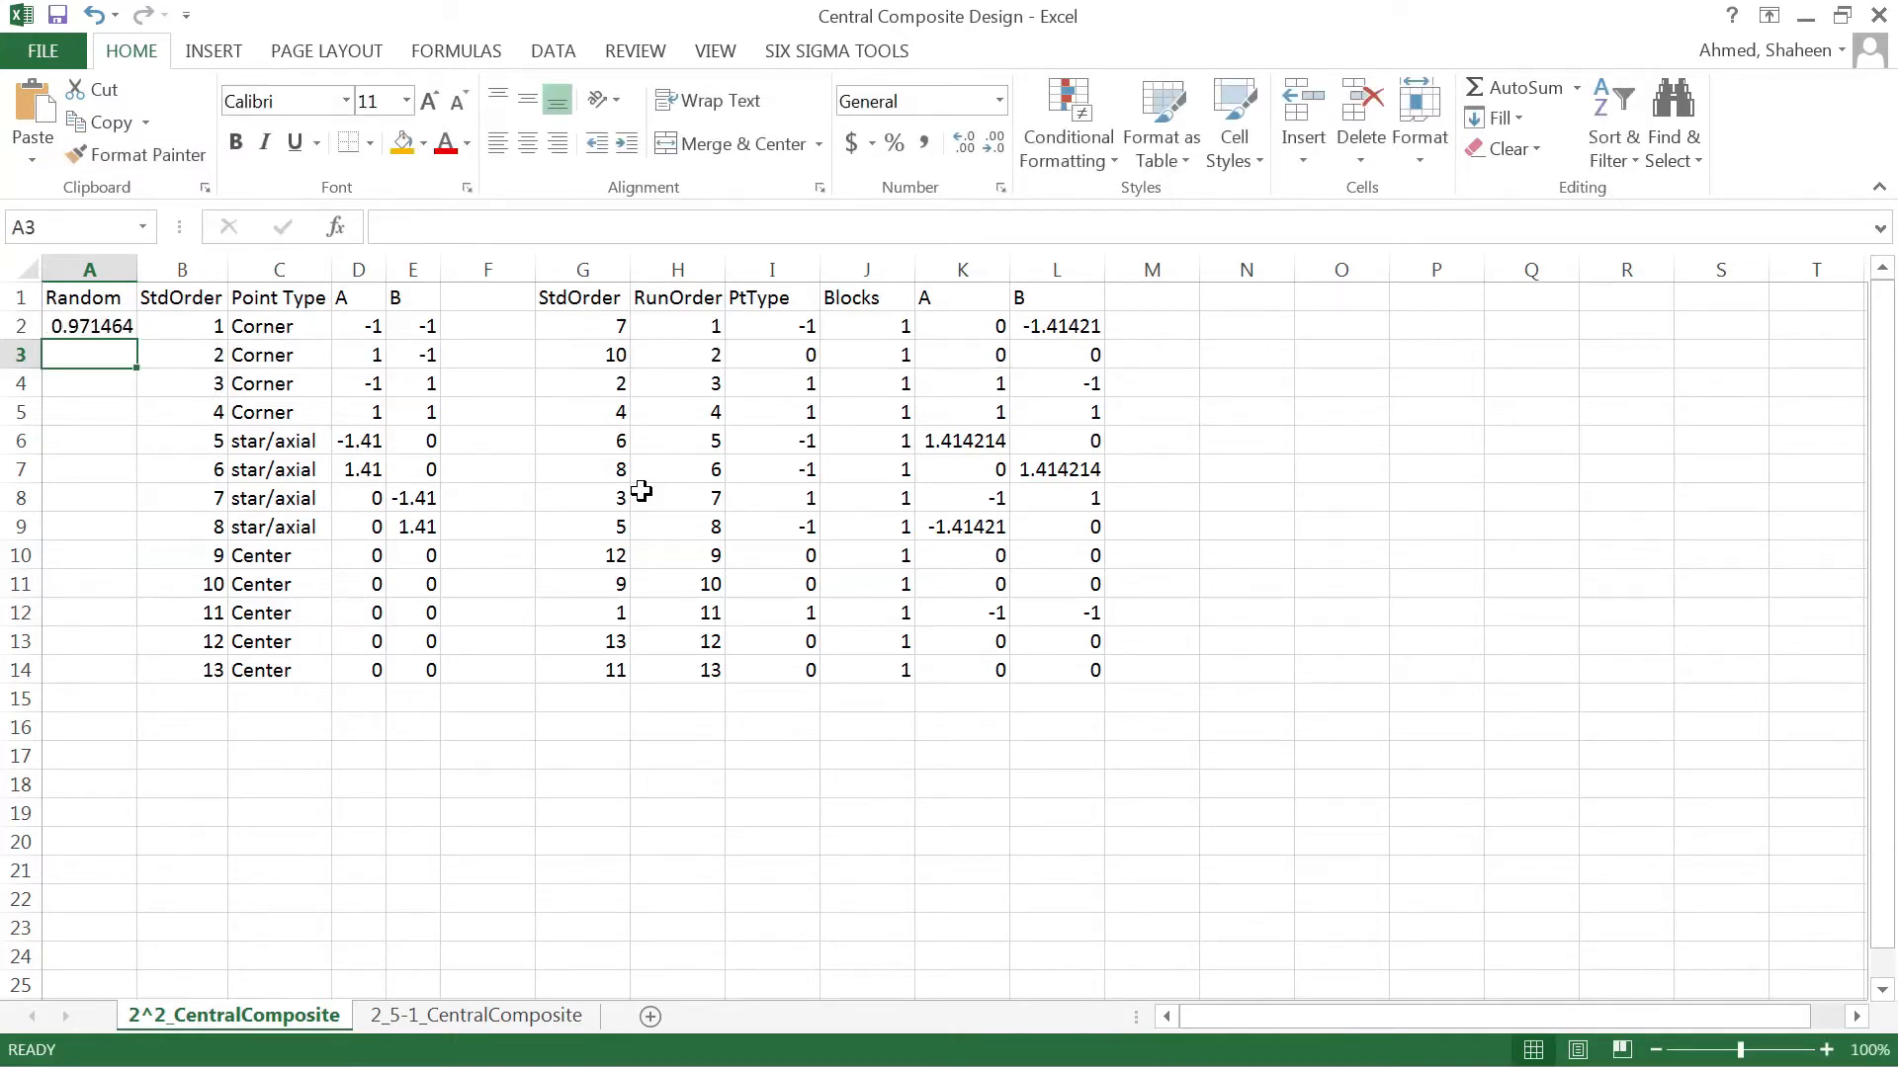
left_click(119, 326)
left_click_drag(139, 340, 123, 673)
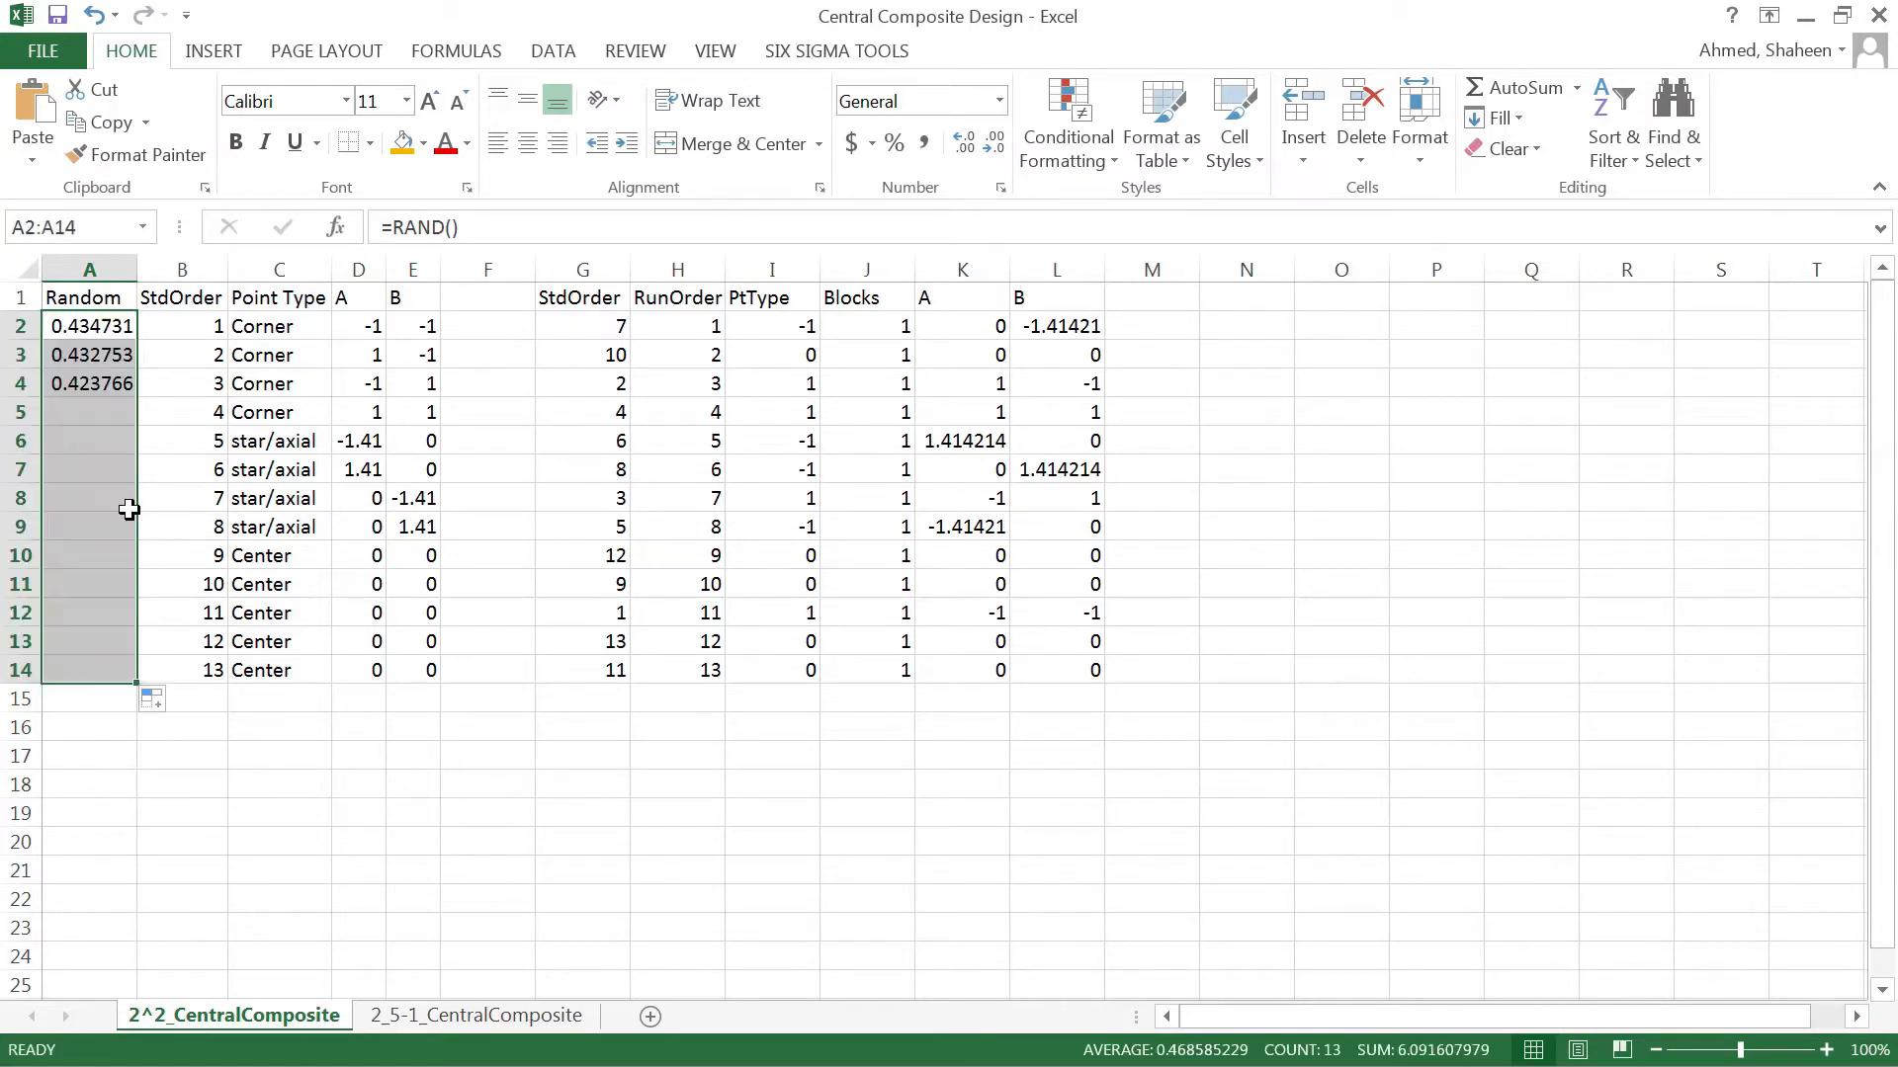
Sort the manual design table A1:E14 by the Random column, smallest to largest, treating the first row as headers
left_click(104, 298)
left_click_drag(104, 297, 423, 667)
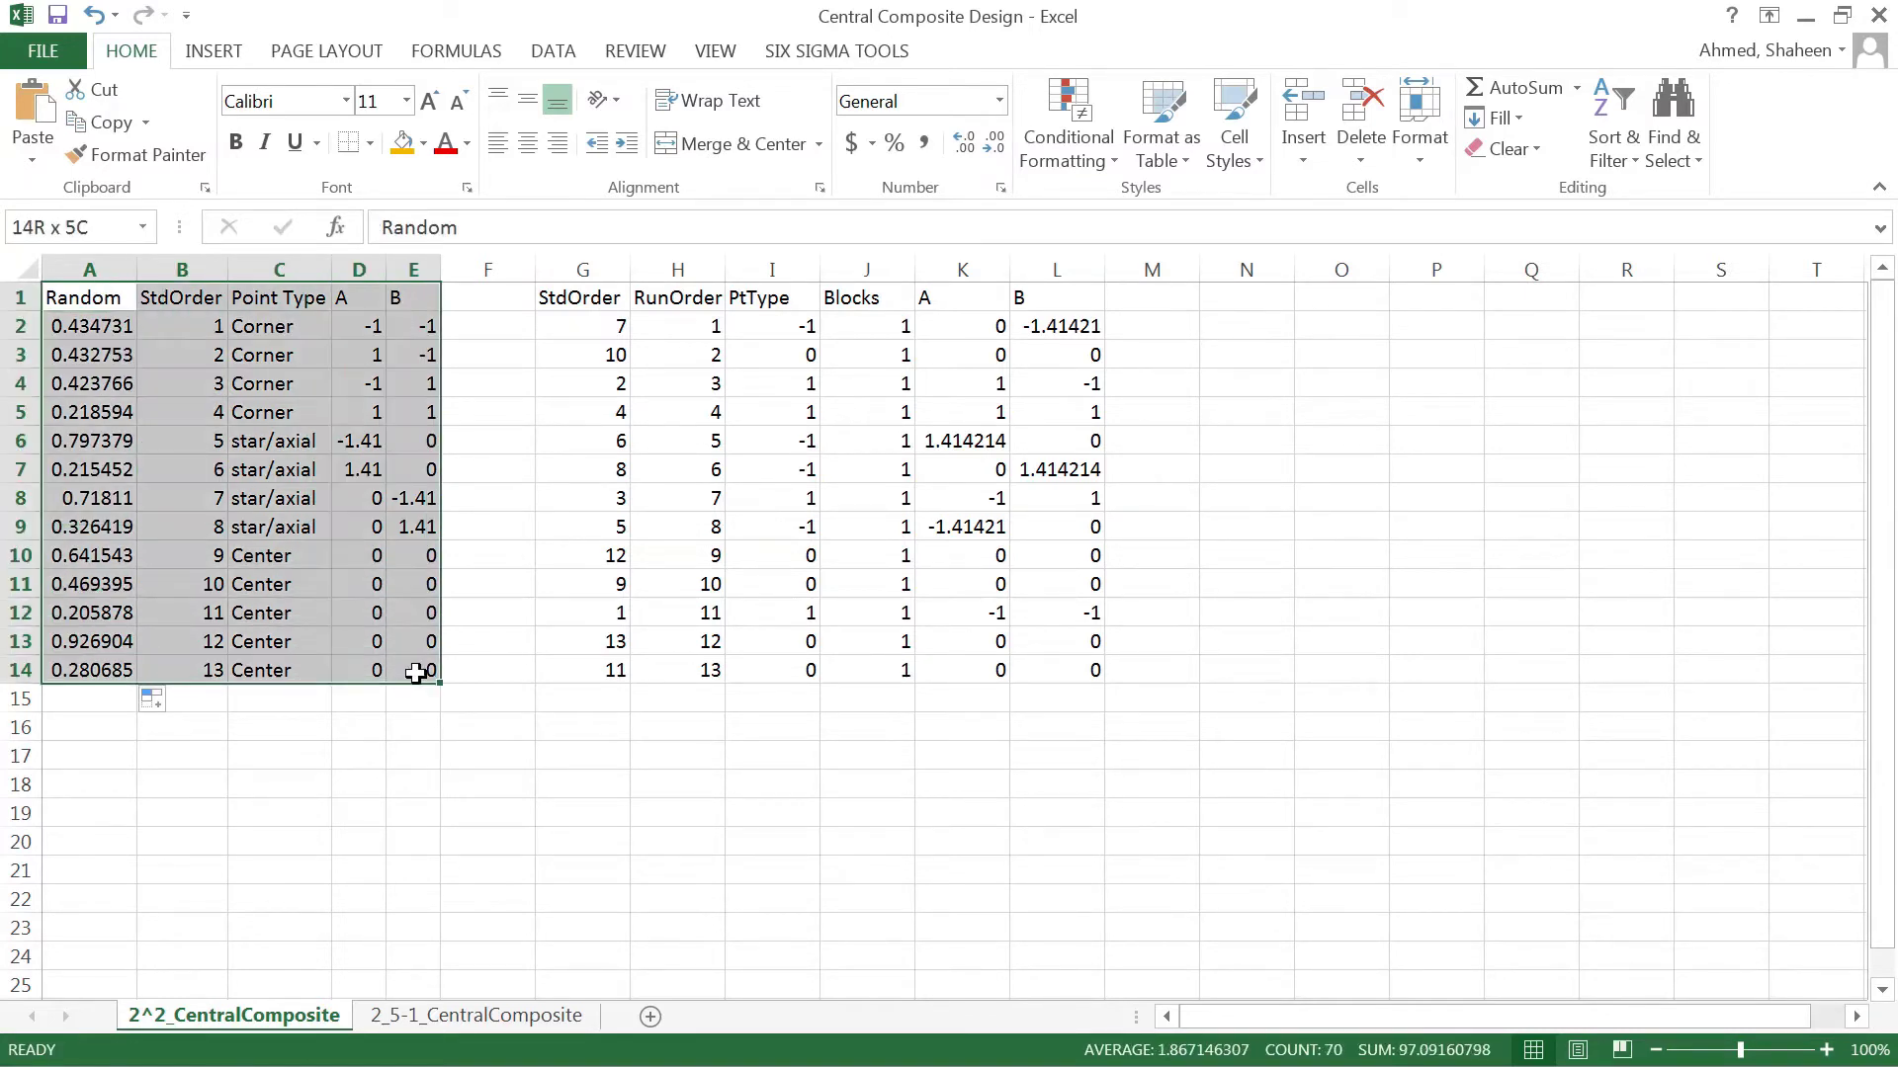
left_click(212, 51)
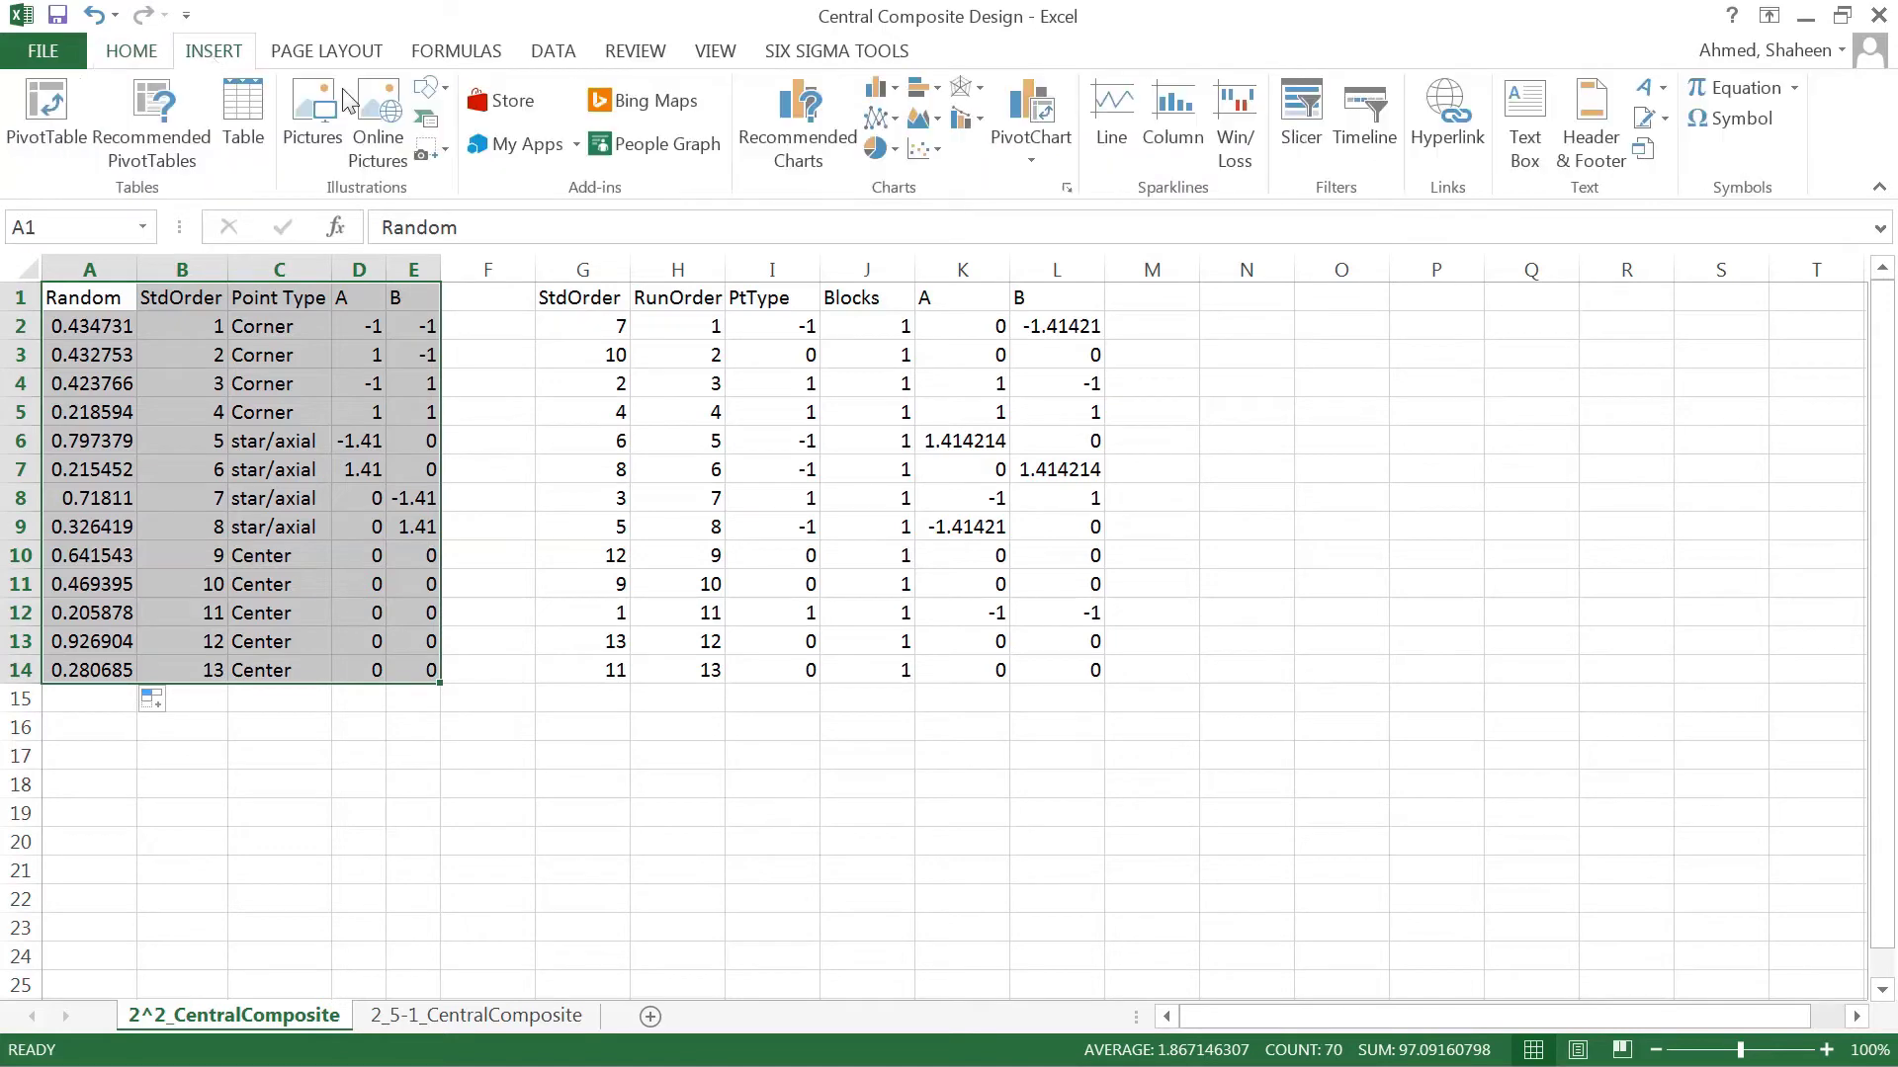
left_click(297, 408)
left_click_drag(187, 297, 410, 535)
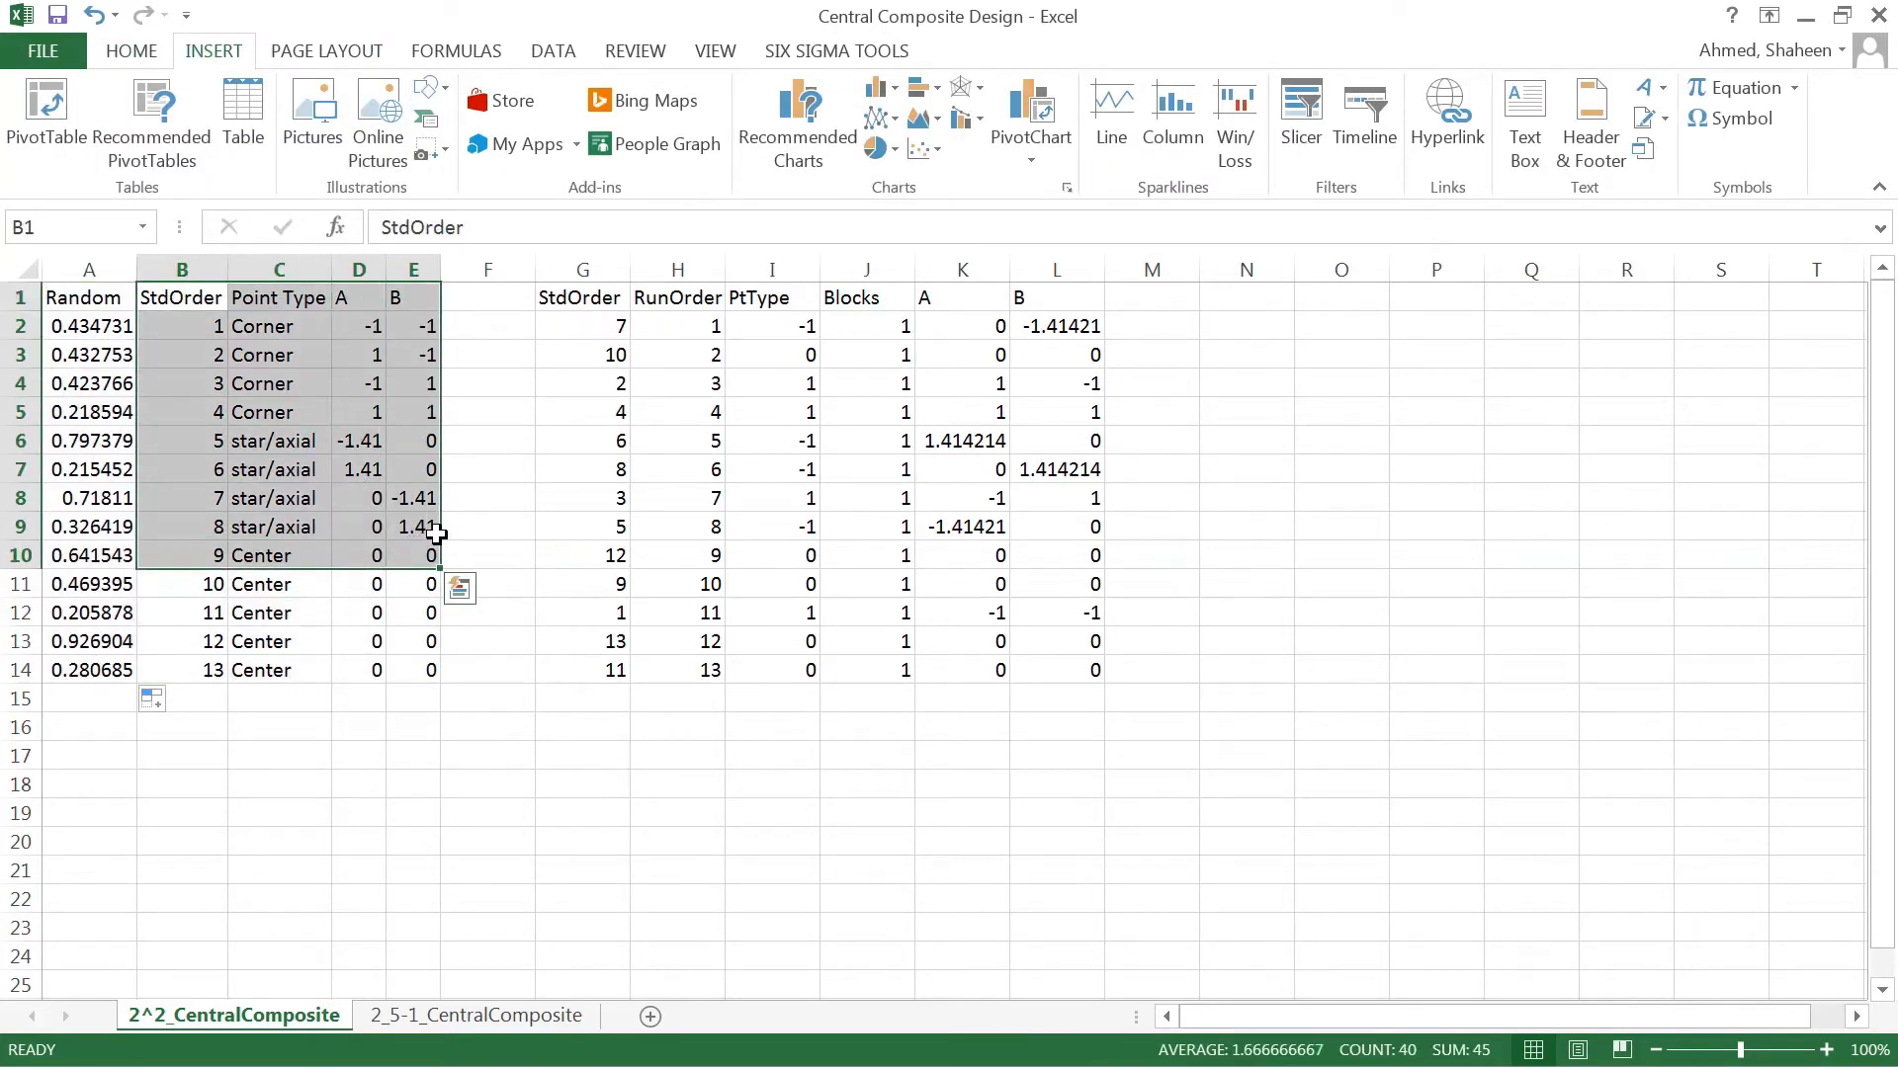
left_click_drag(182, 294, 413, 547)
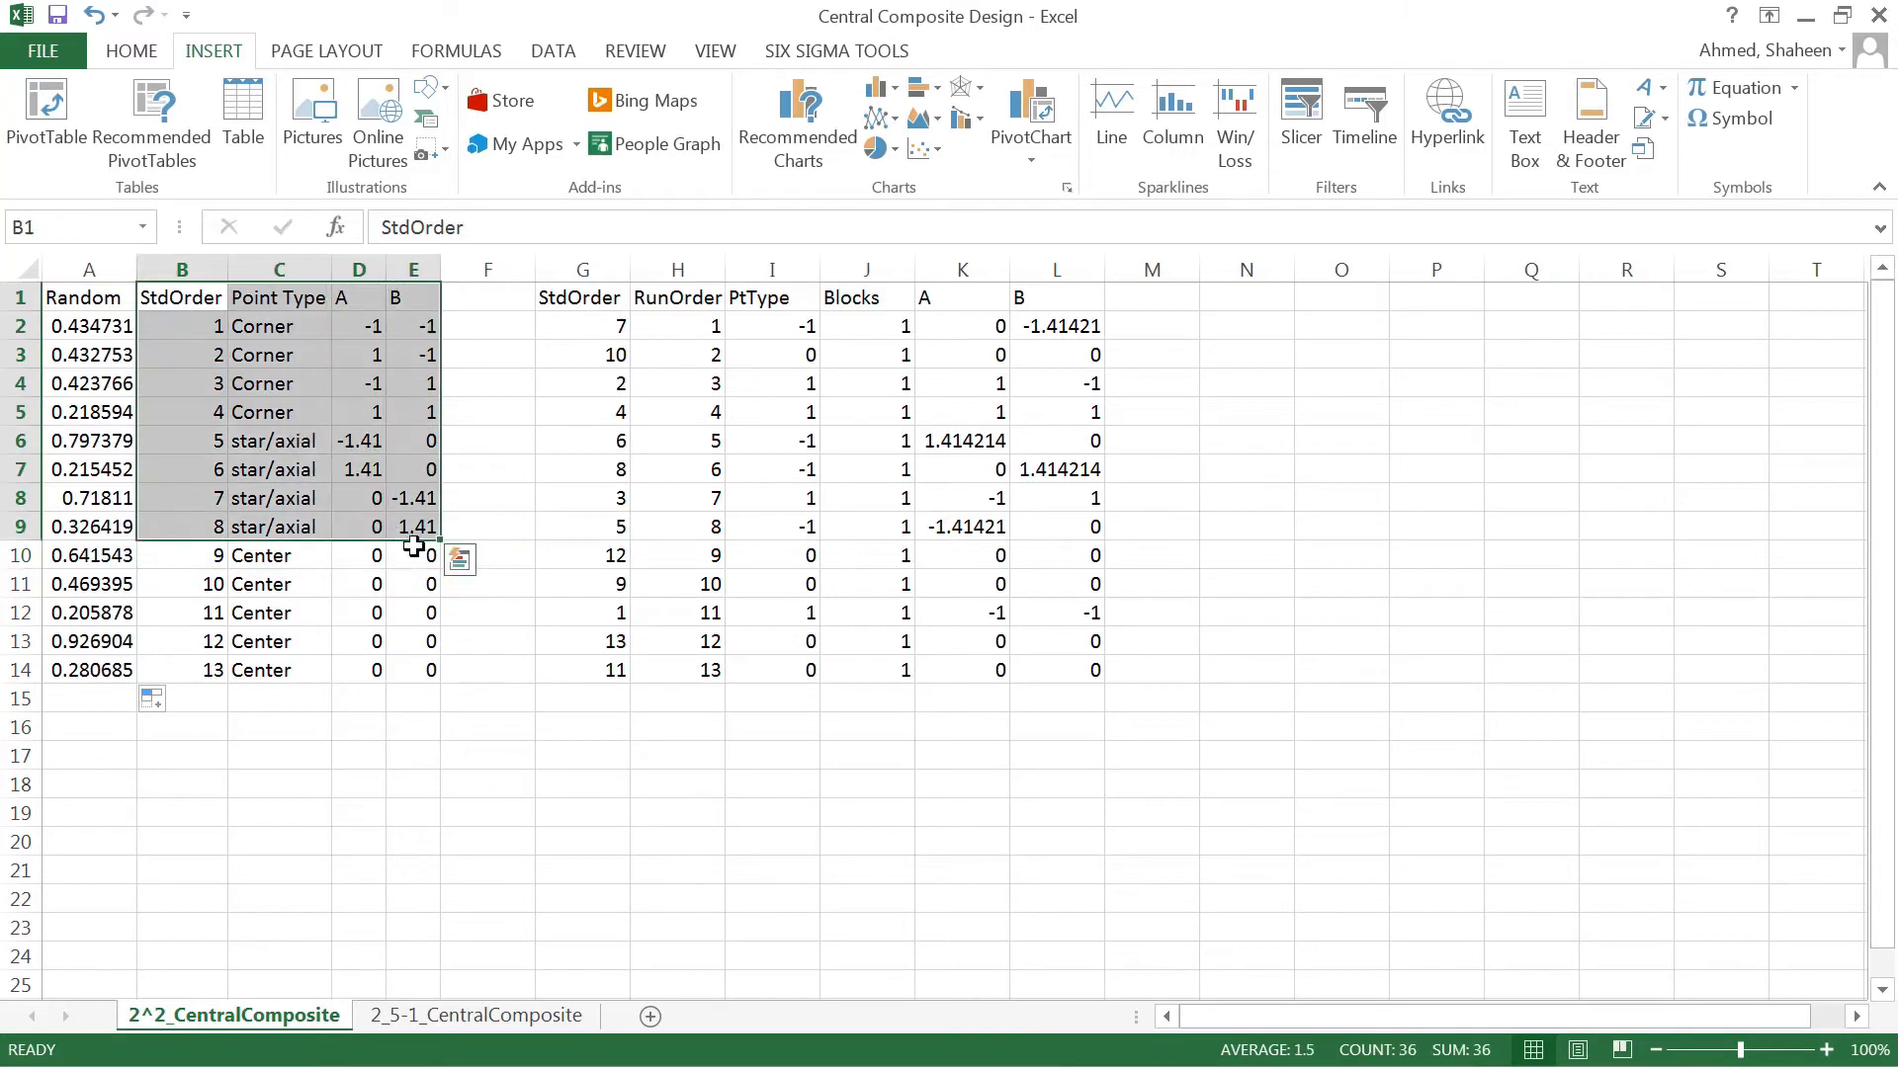
left_click_drag(94, 299, 427, 672)
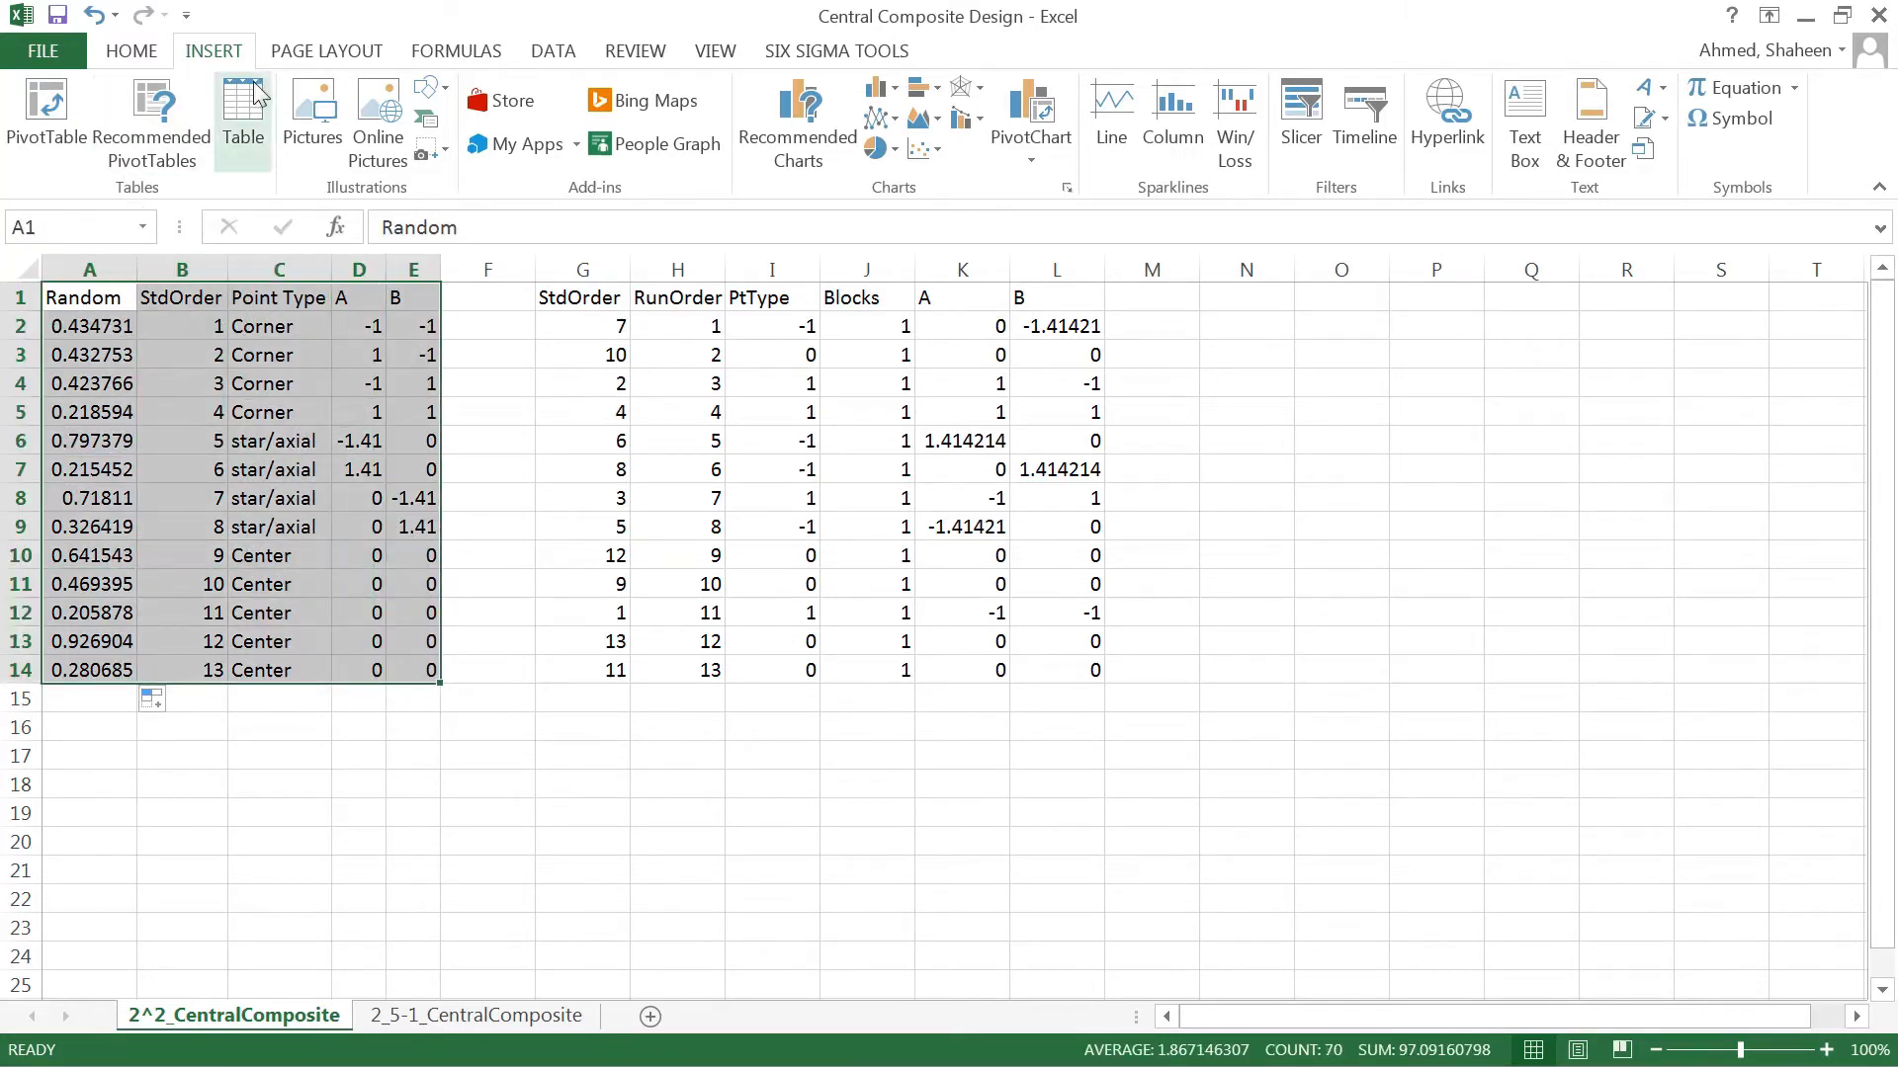
left_click(552, 50)
left_click(619, 124)
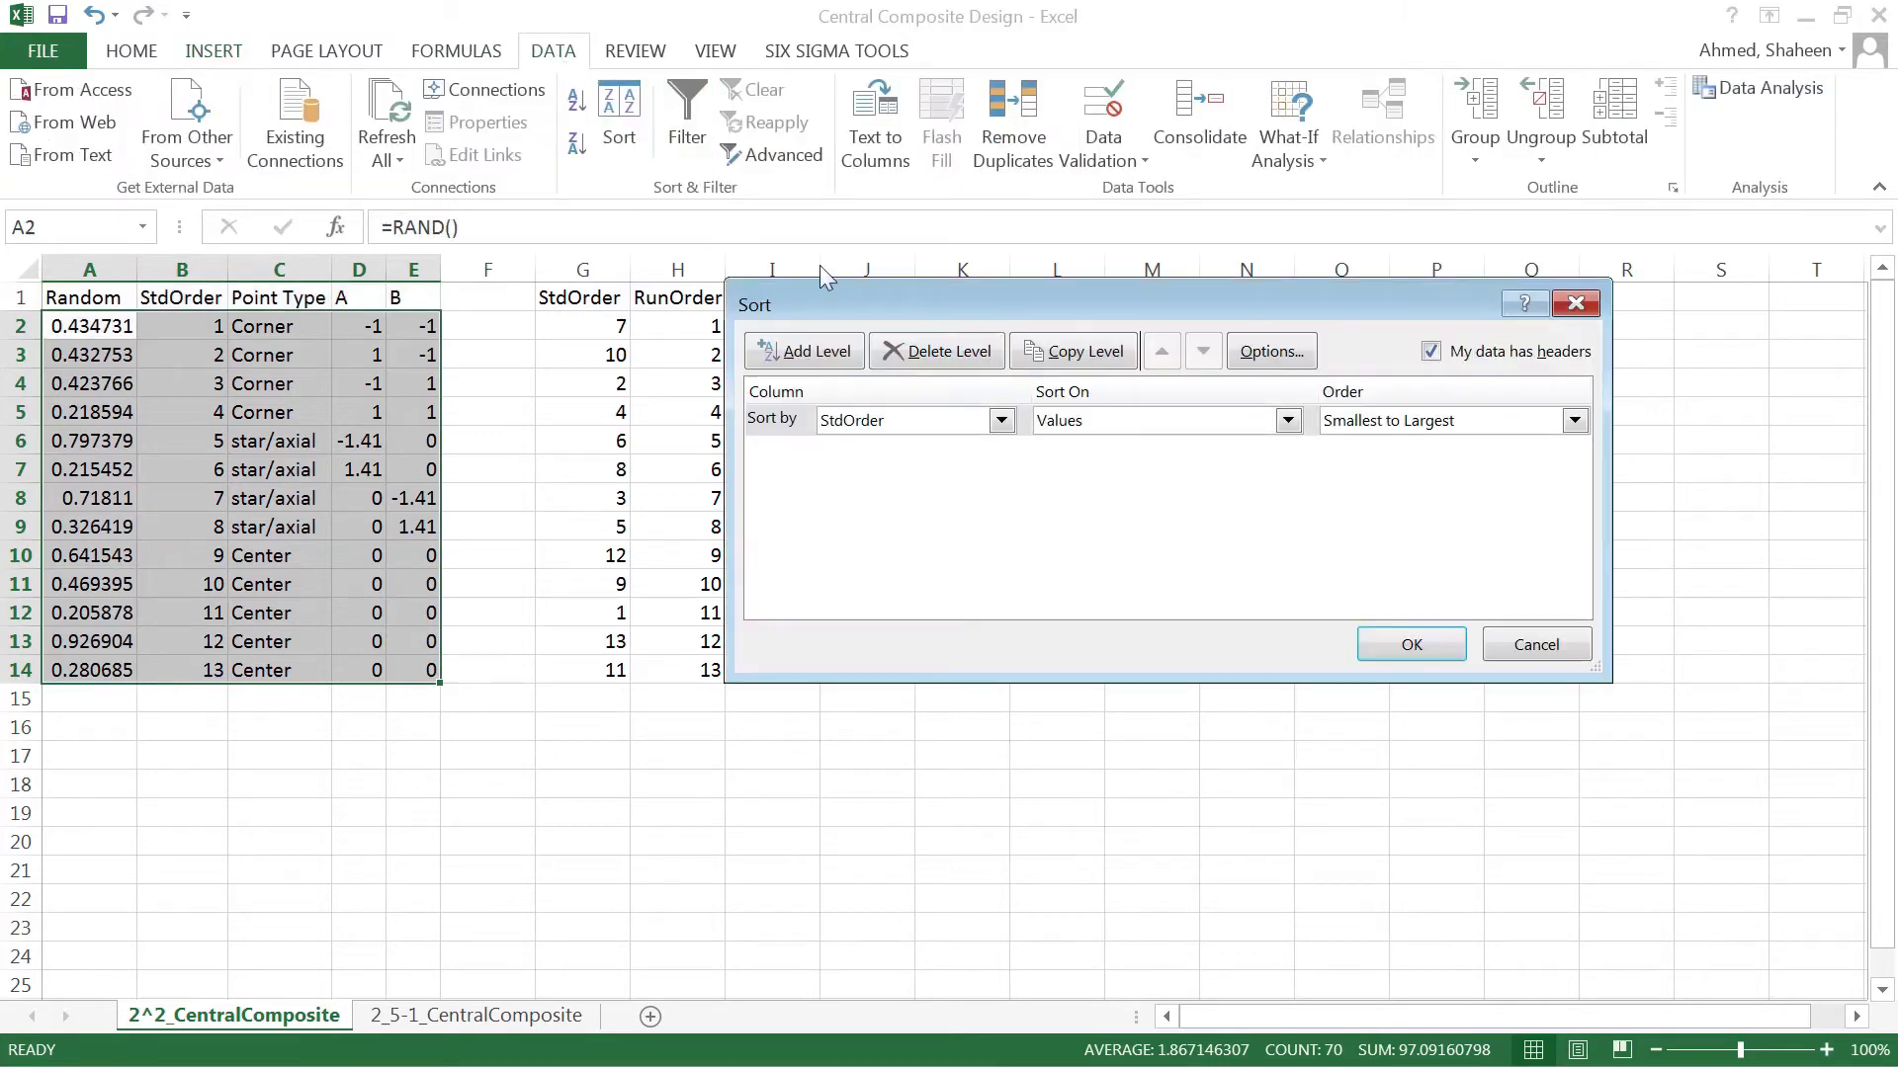
left_click(944, 419)
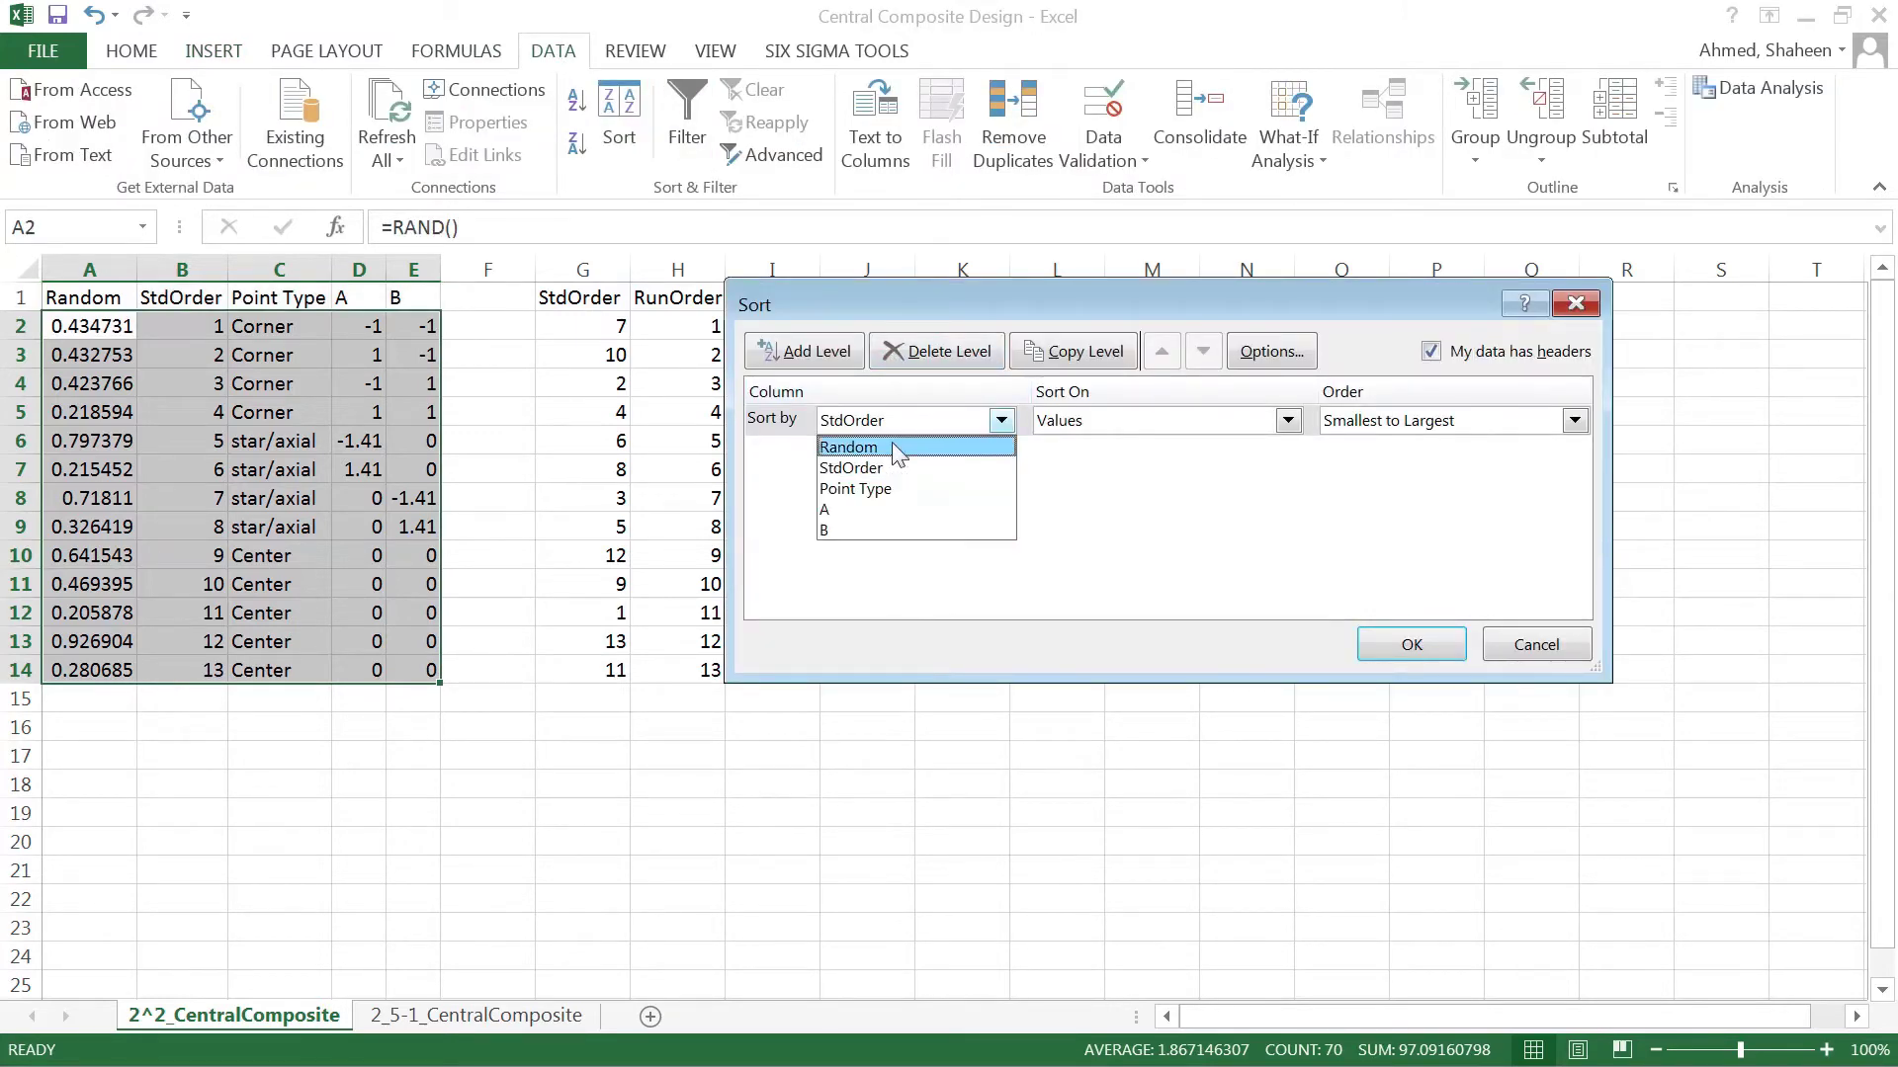
left_click(894, 441)
left_click(1425, 655)
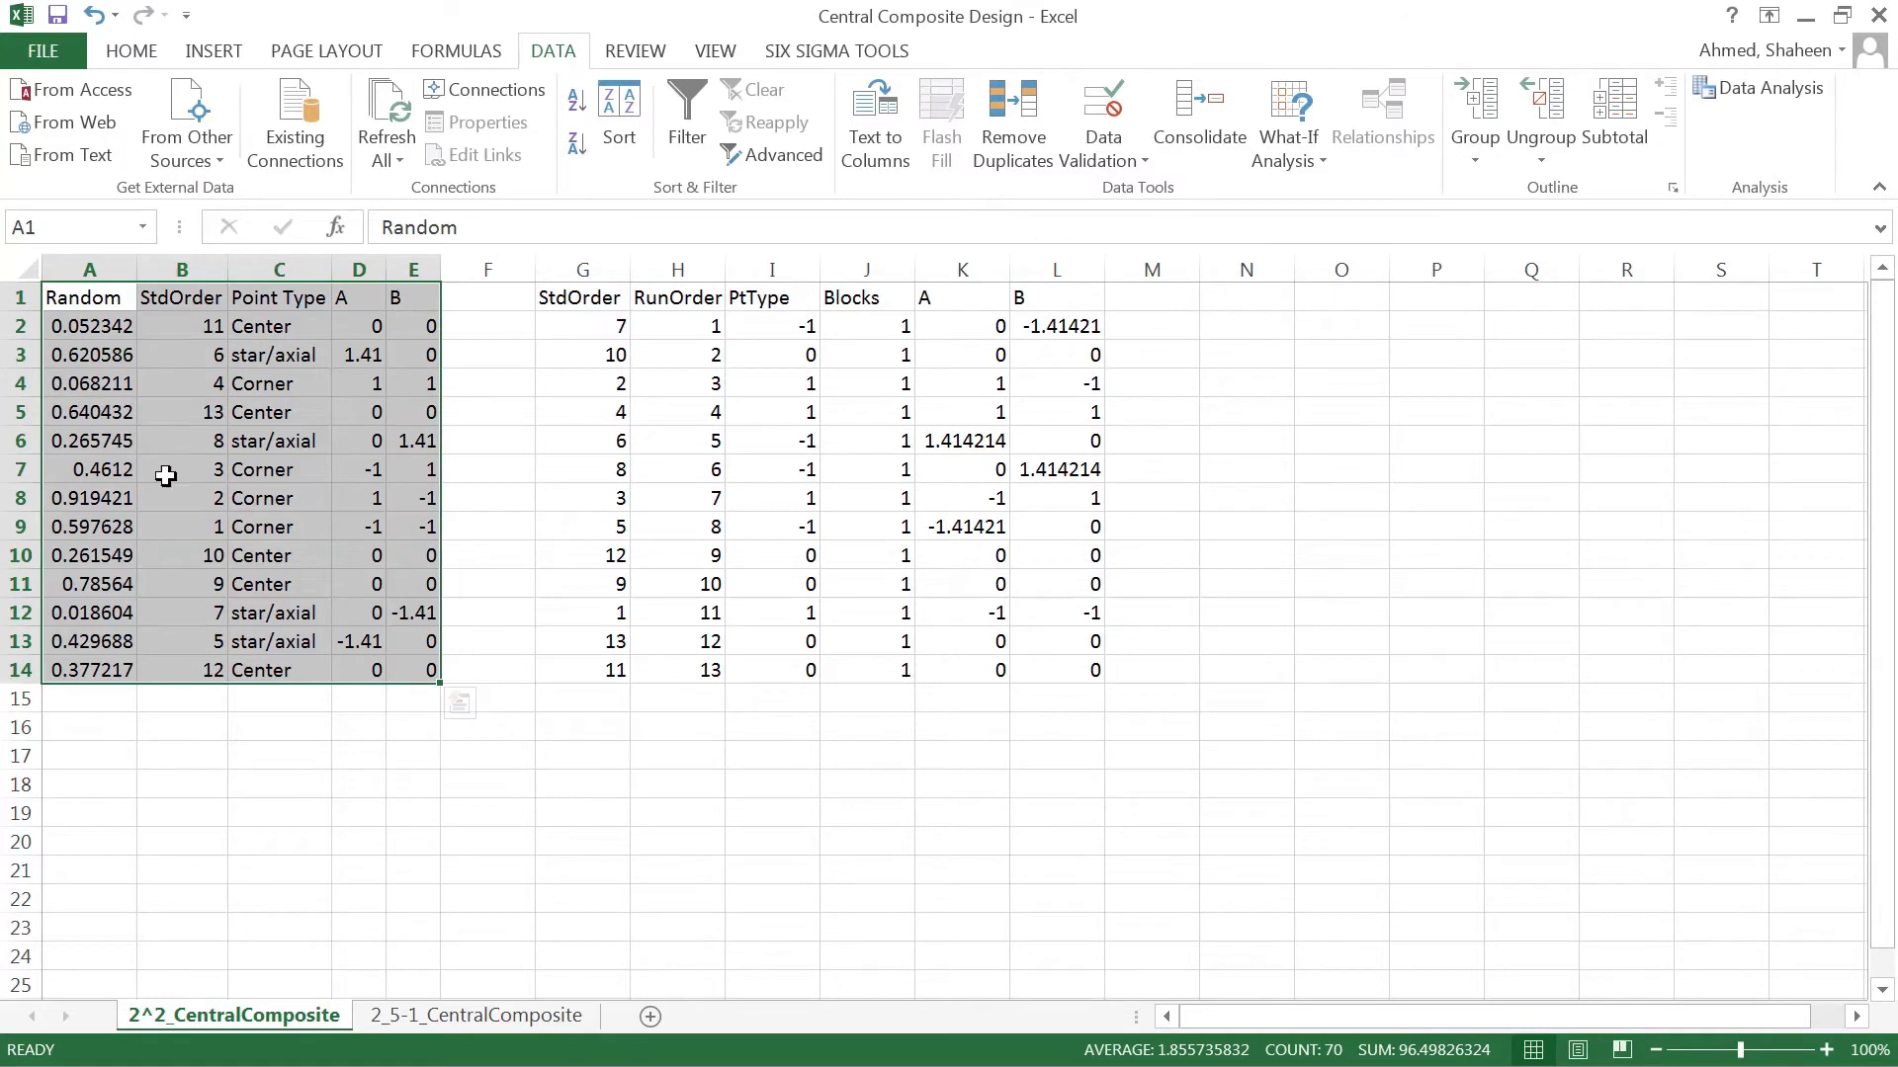
Insert a new column before the manual table's StdOrder column and give it the heading RunOrder in B1
left_click(265, 383)
left_click_drag(204, 316, 425, 326)
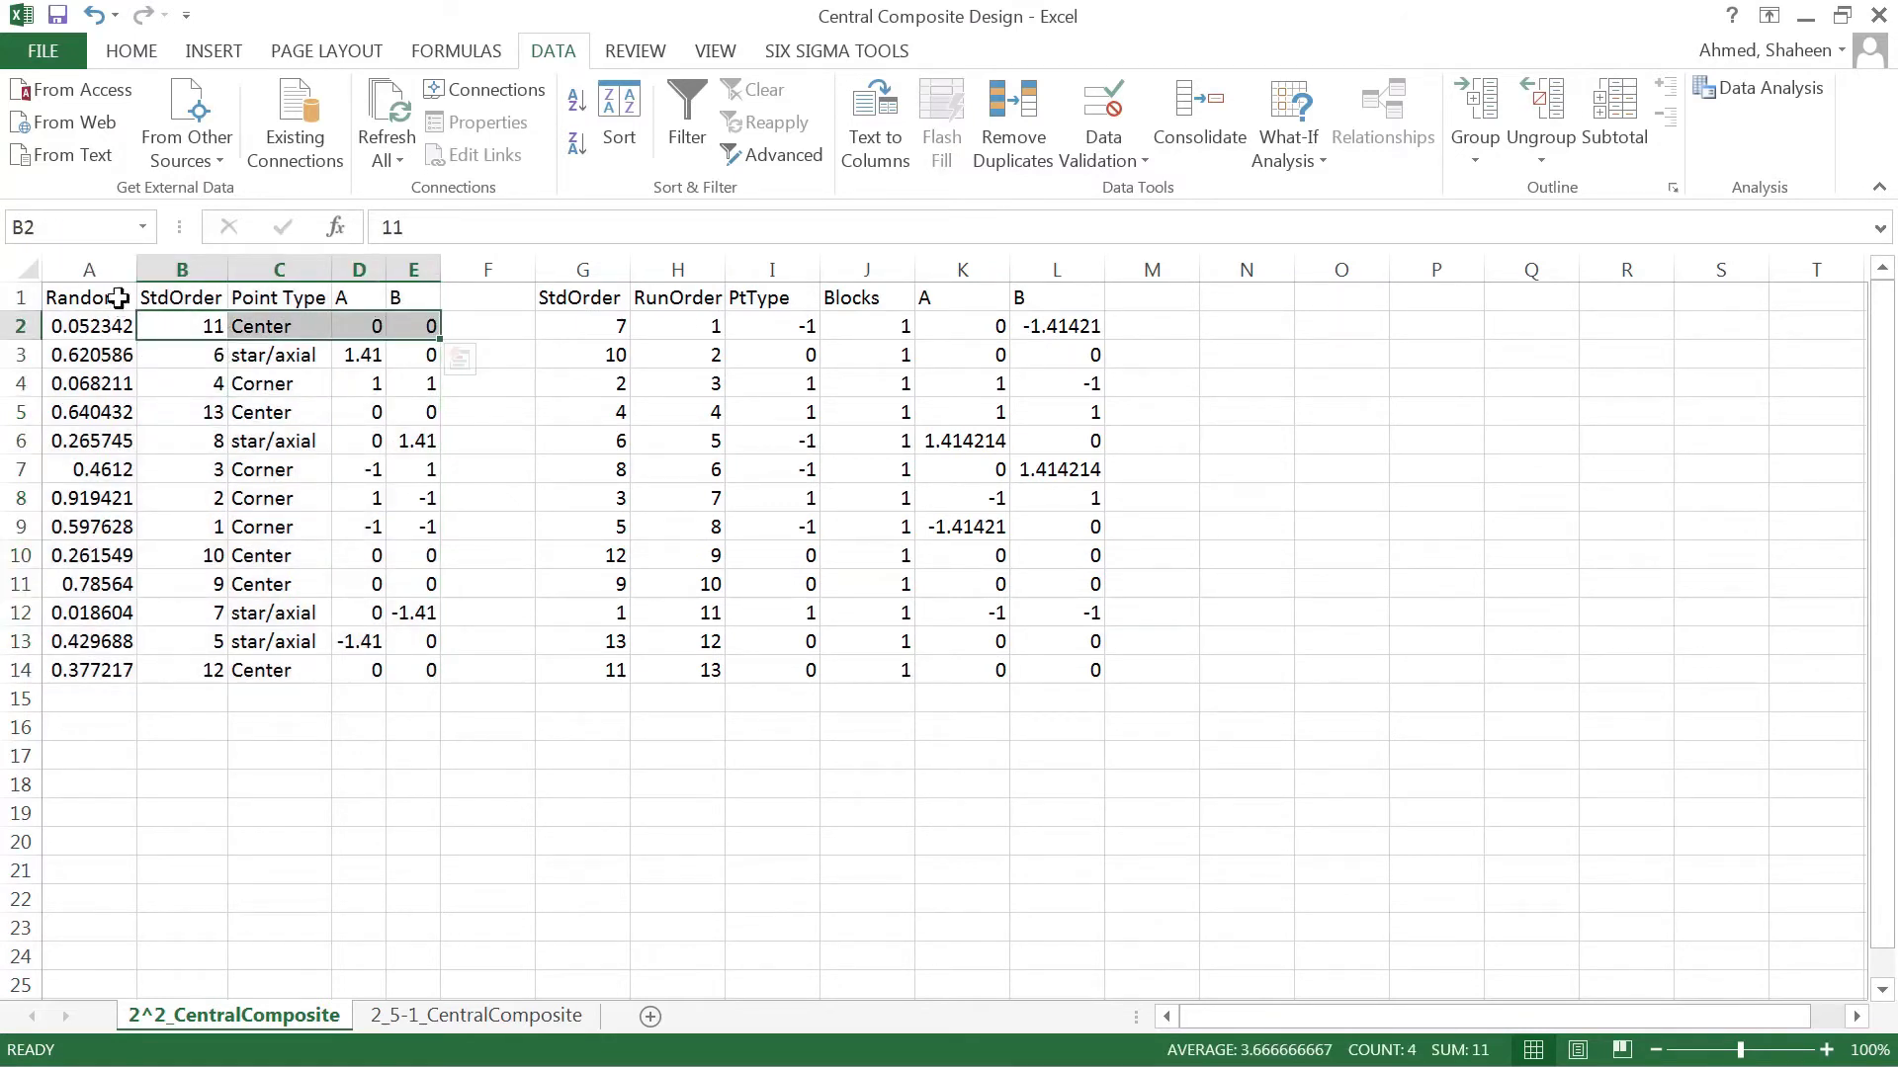
left_click(168, 269)
right_click(166, 275)
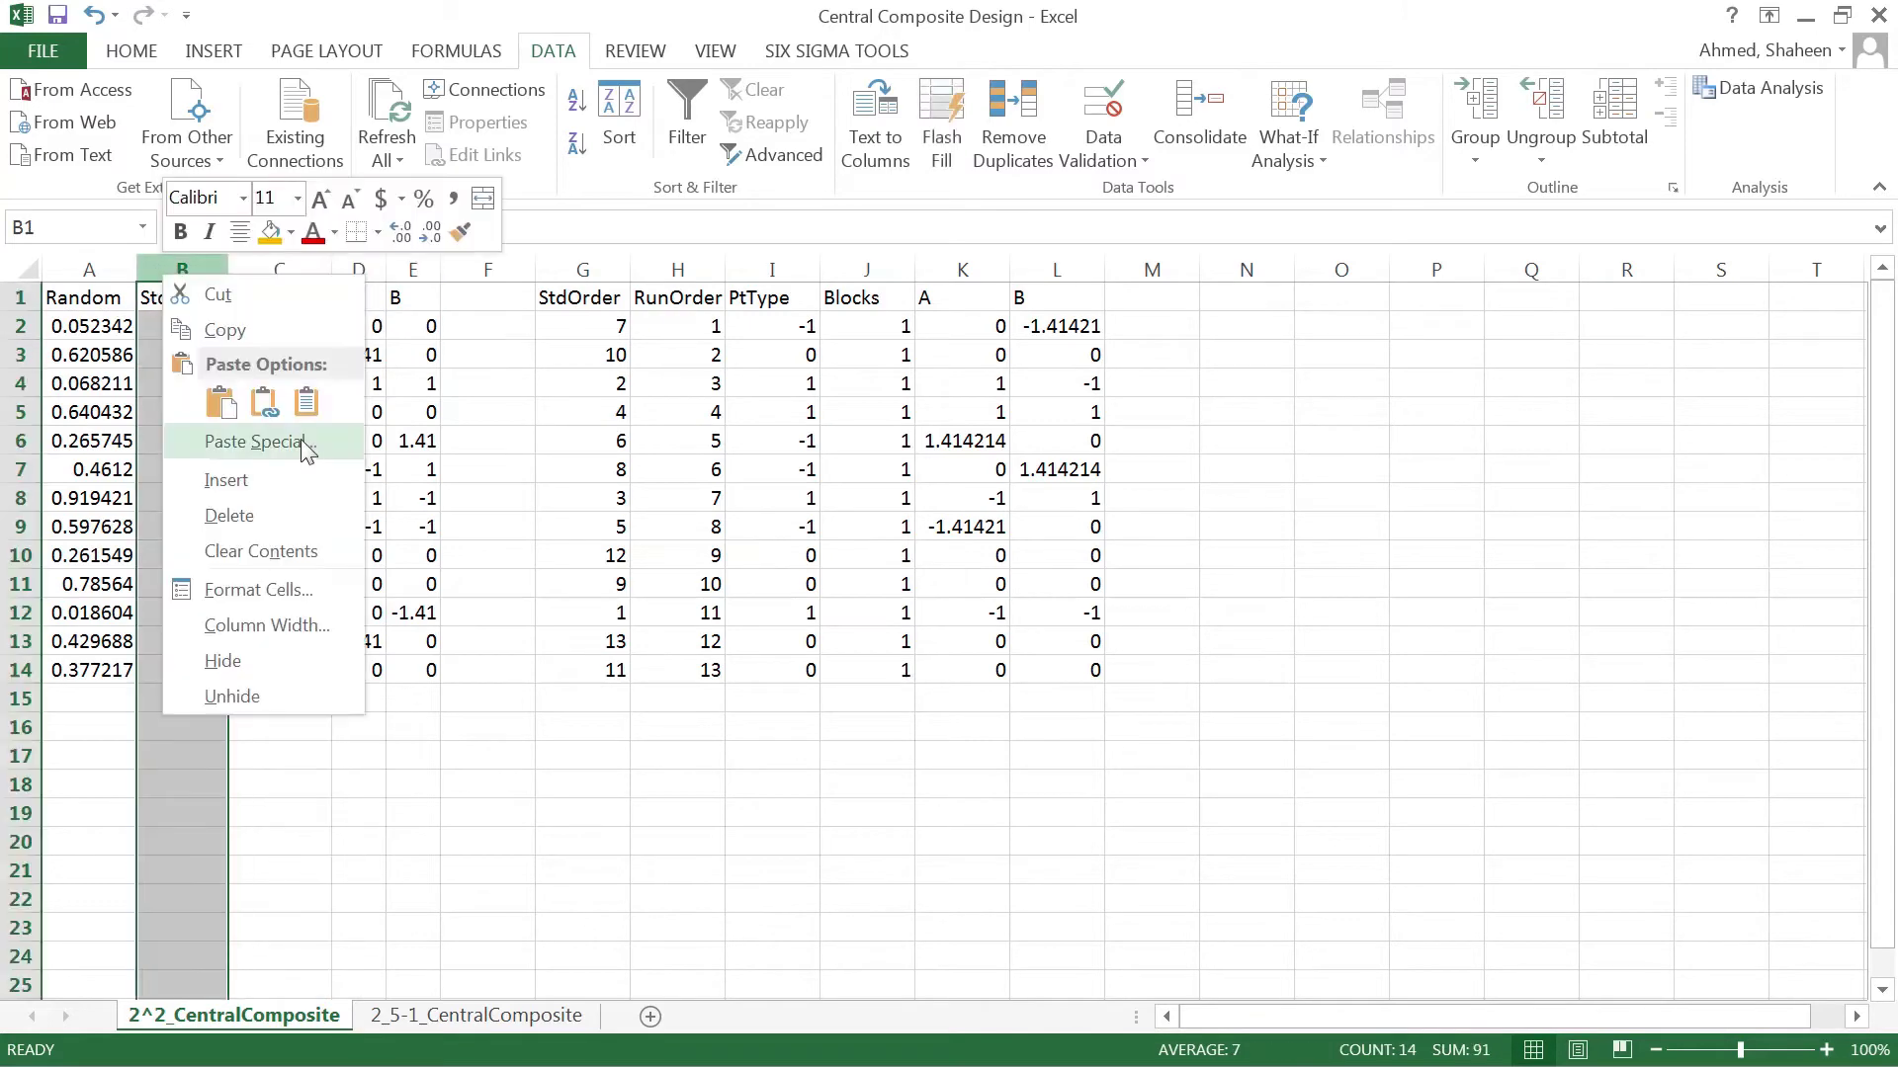
left_click(256, 484)
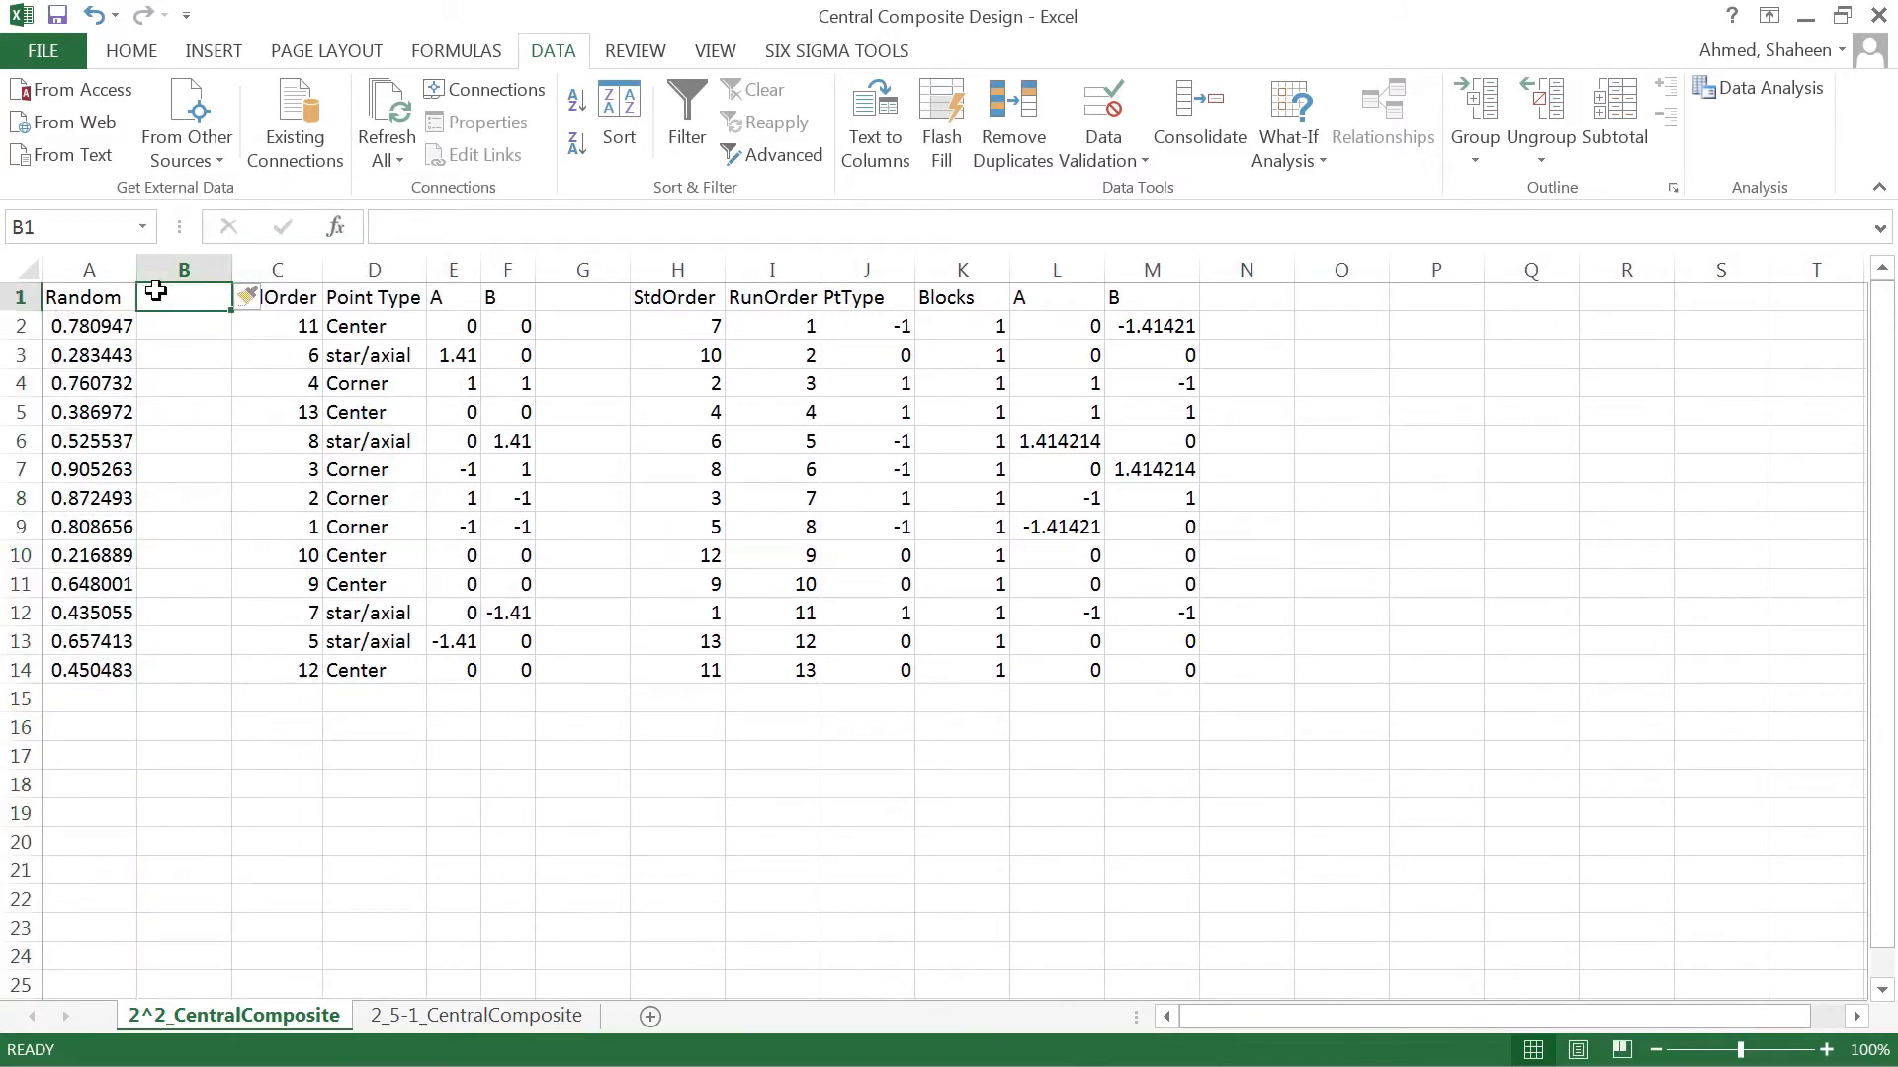
type("RunOrder")
key("Return")
key("Down")
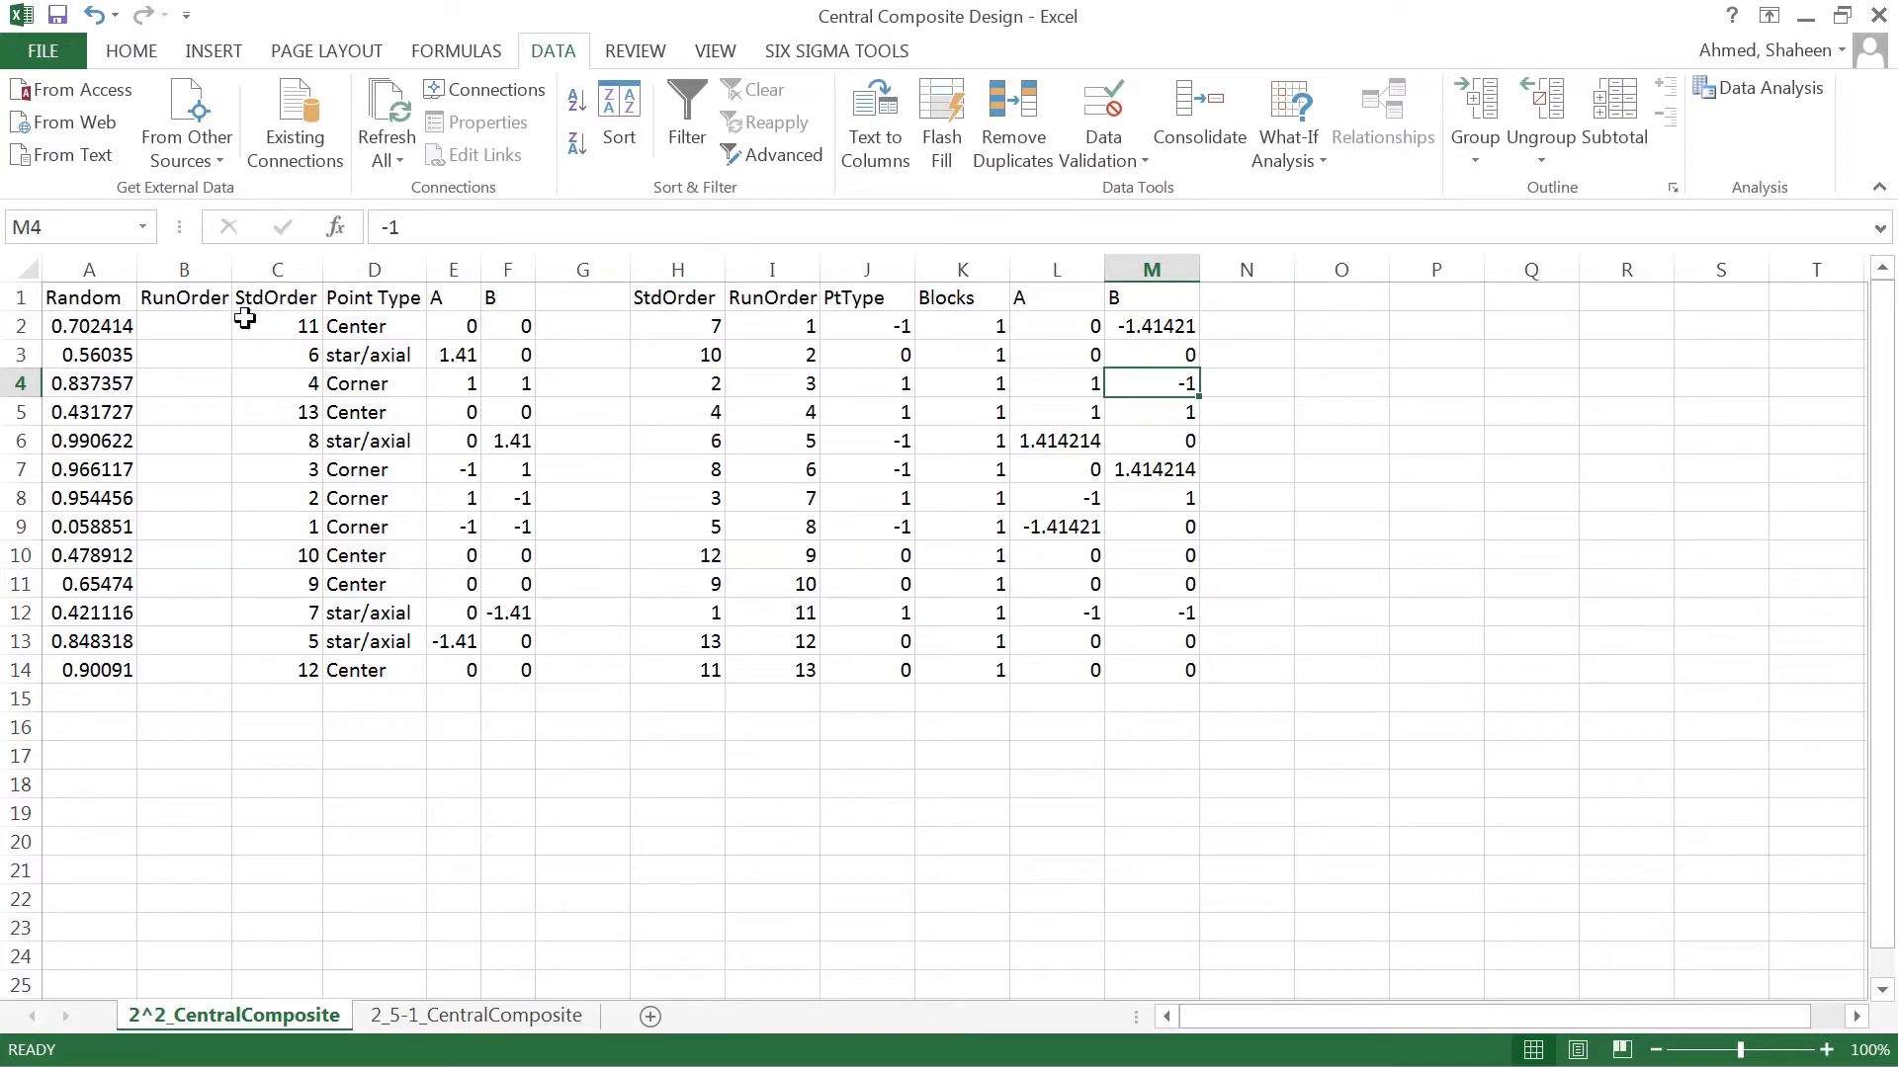
Number the runs from 1 to 13 in the manual table's RunOrder column, B2 to B14
left_click(186, 324)
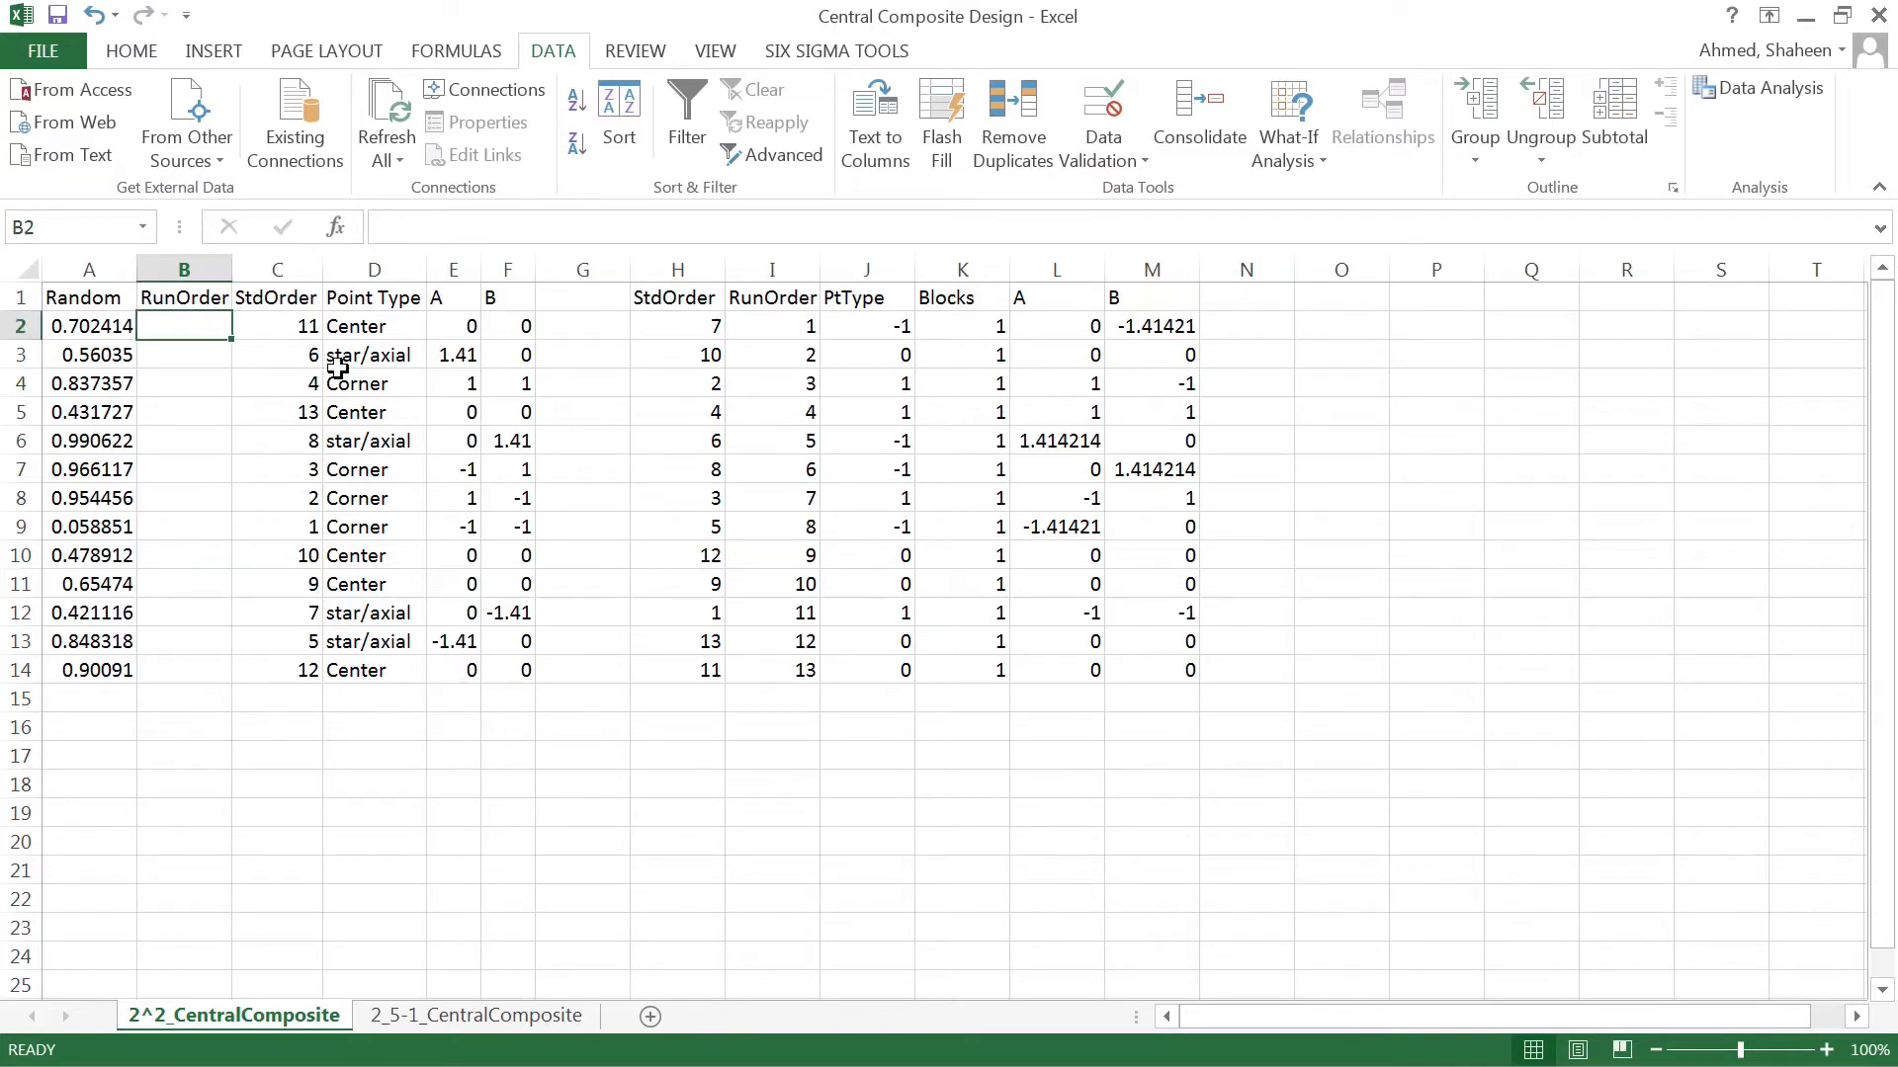
type("1")
key("Return")
type("2")
key("Return")
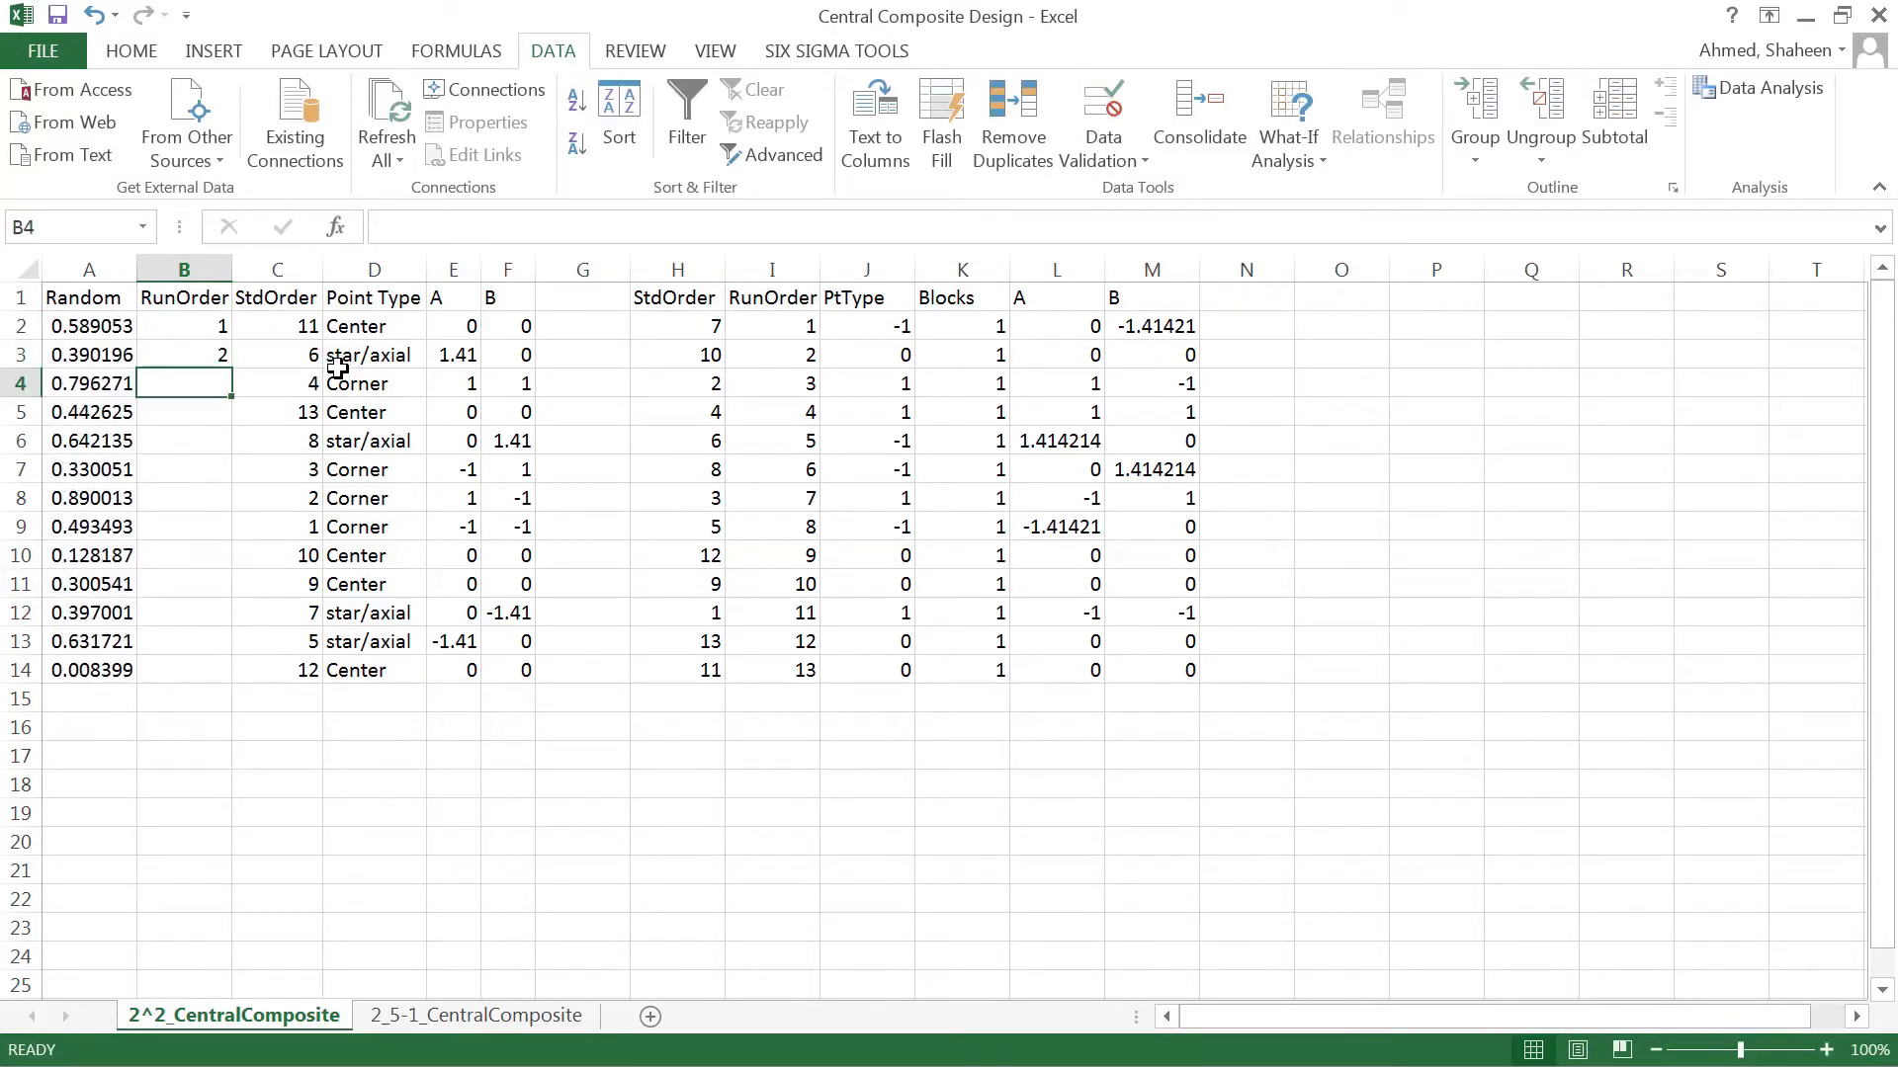
left_click_drag(218, 339, 217, 361)
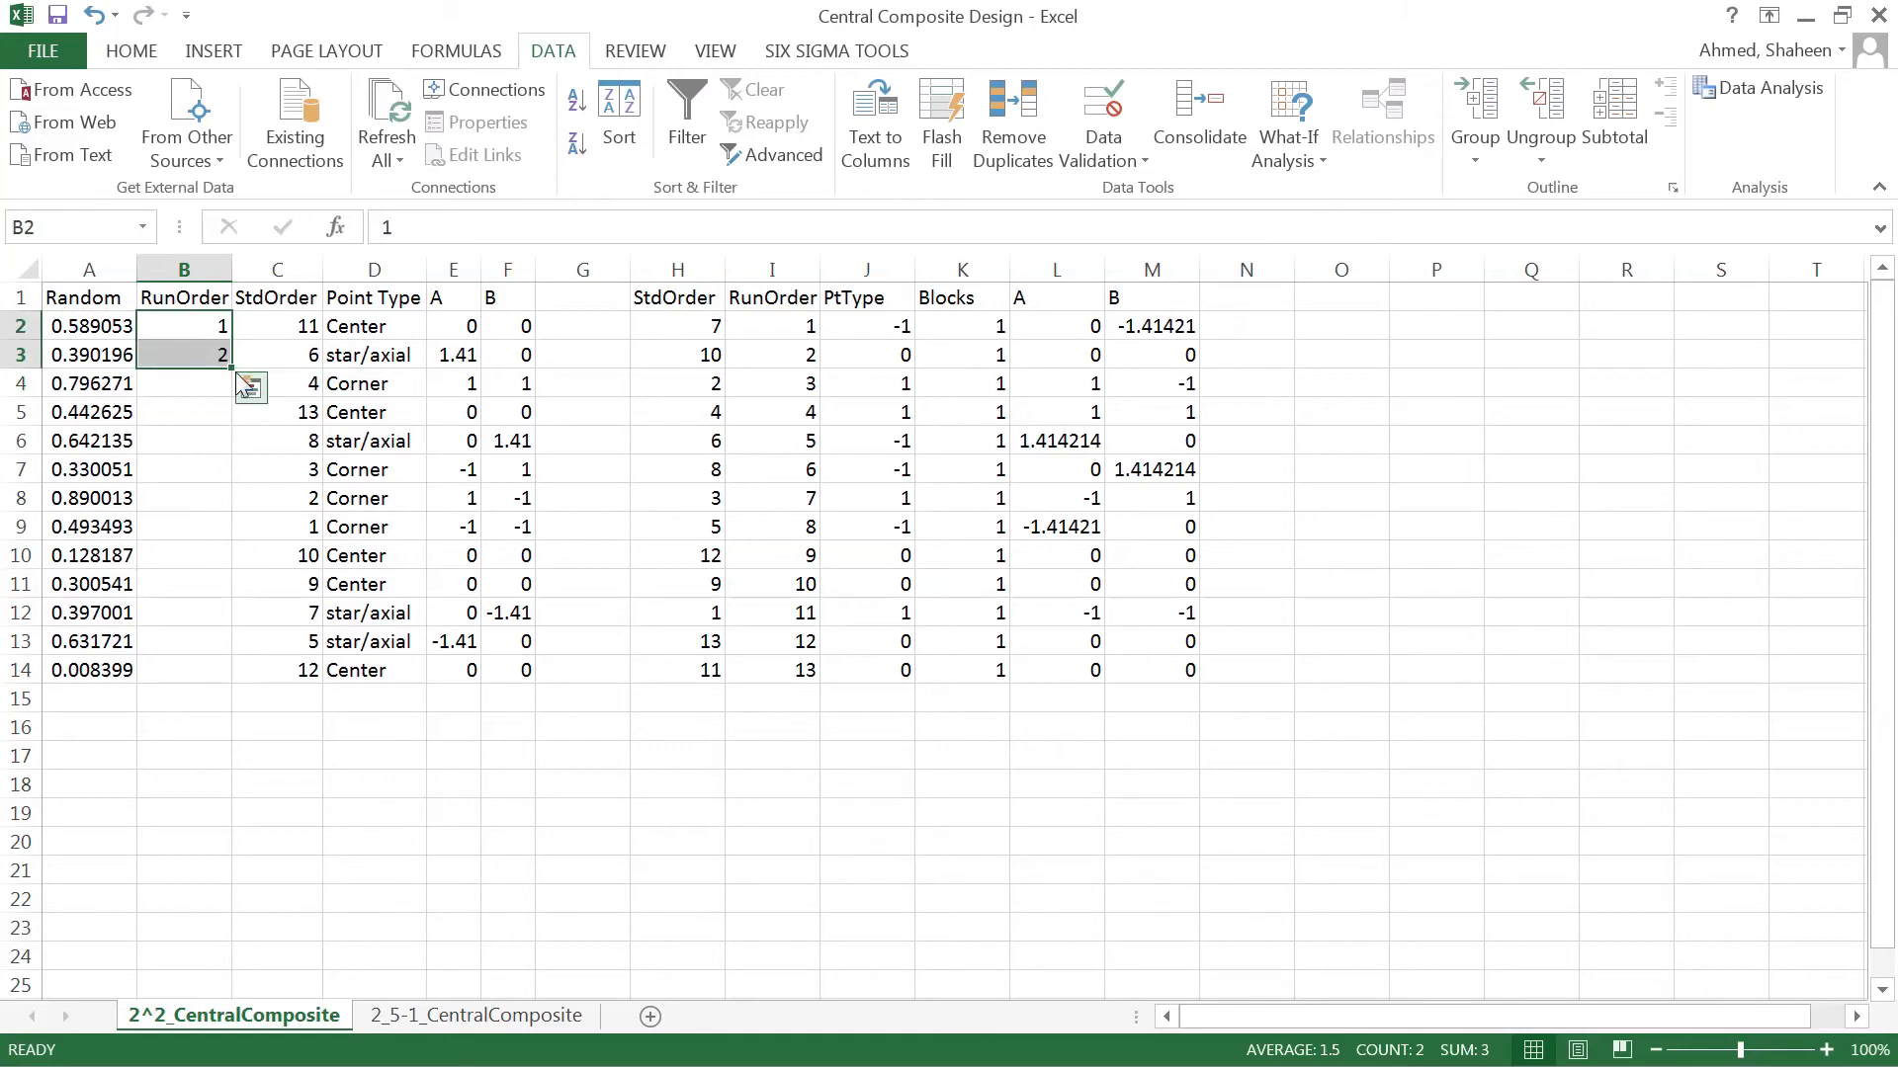
double_click(232, 368)
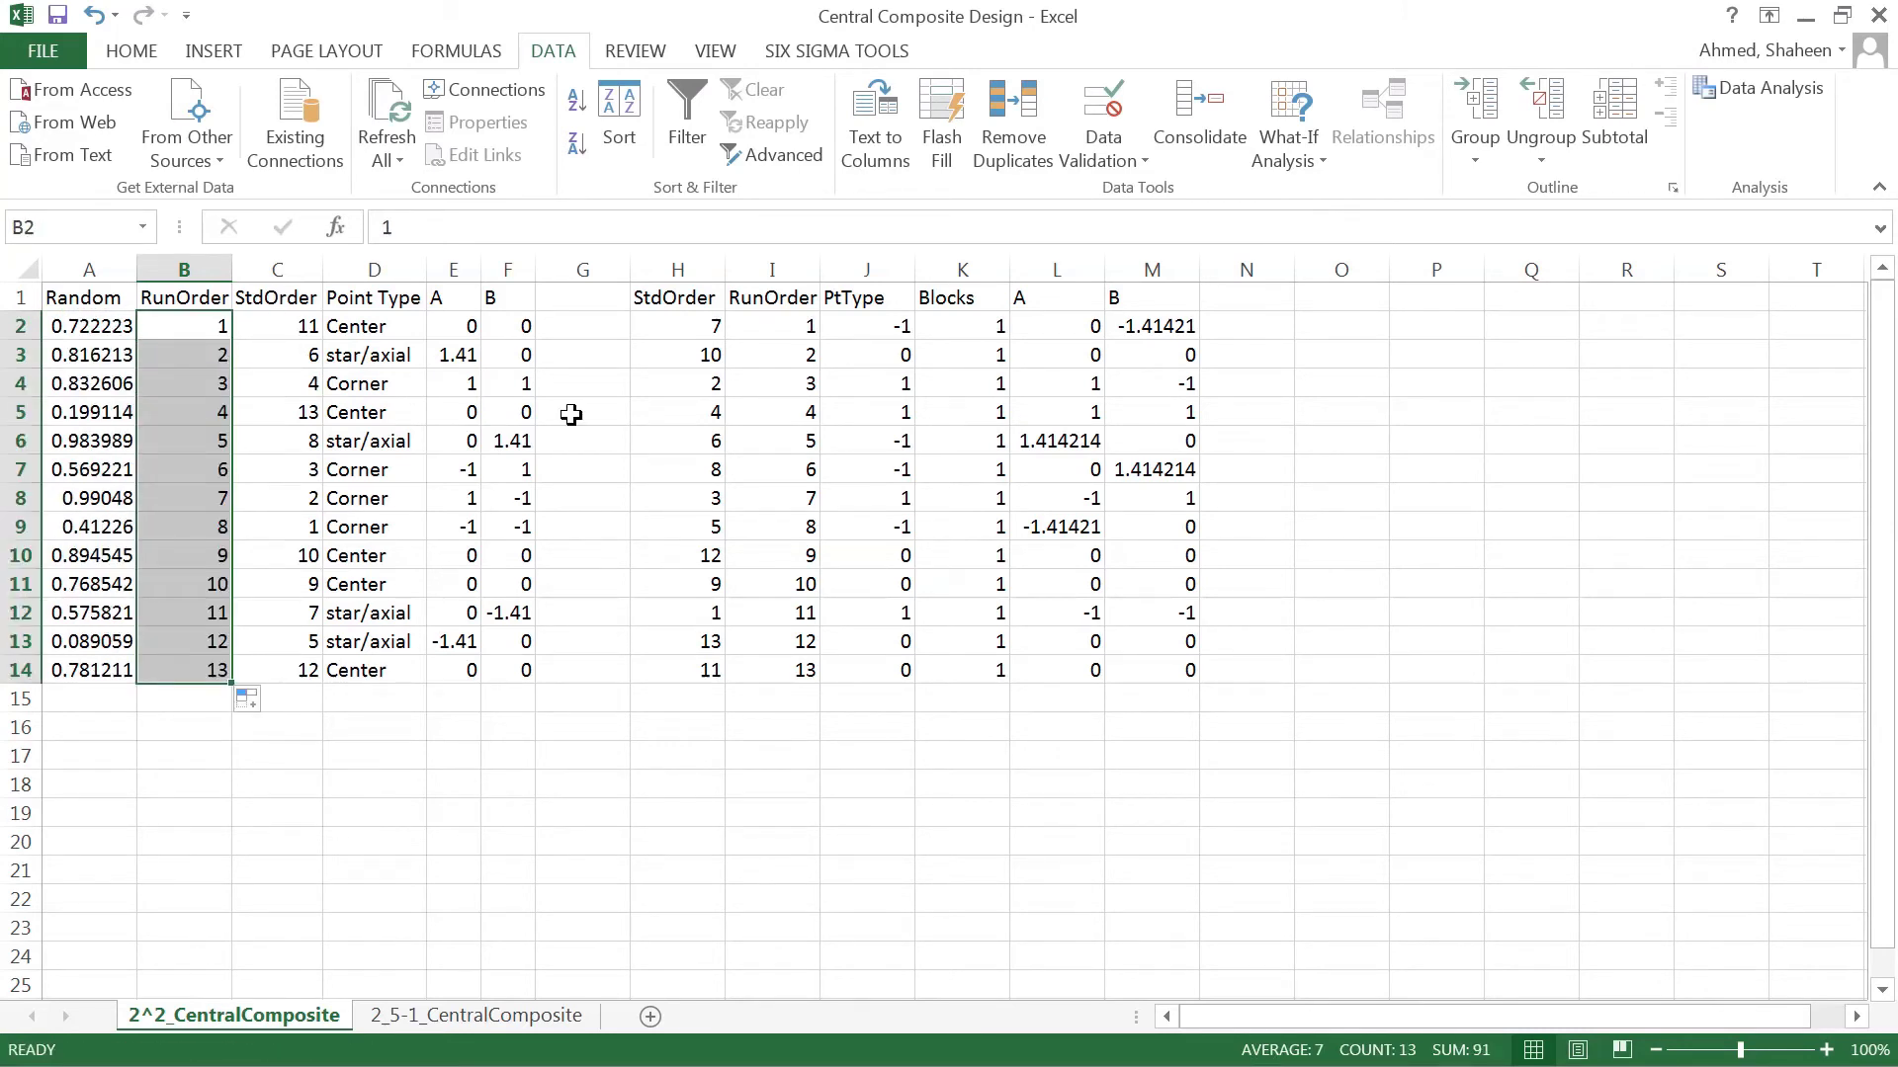
Sort the Minitab design table H1:M14 by StdOrder, smallest to largest
left_click_drag(691, 296, 1153, 672)
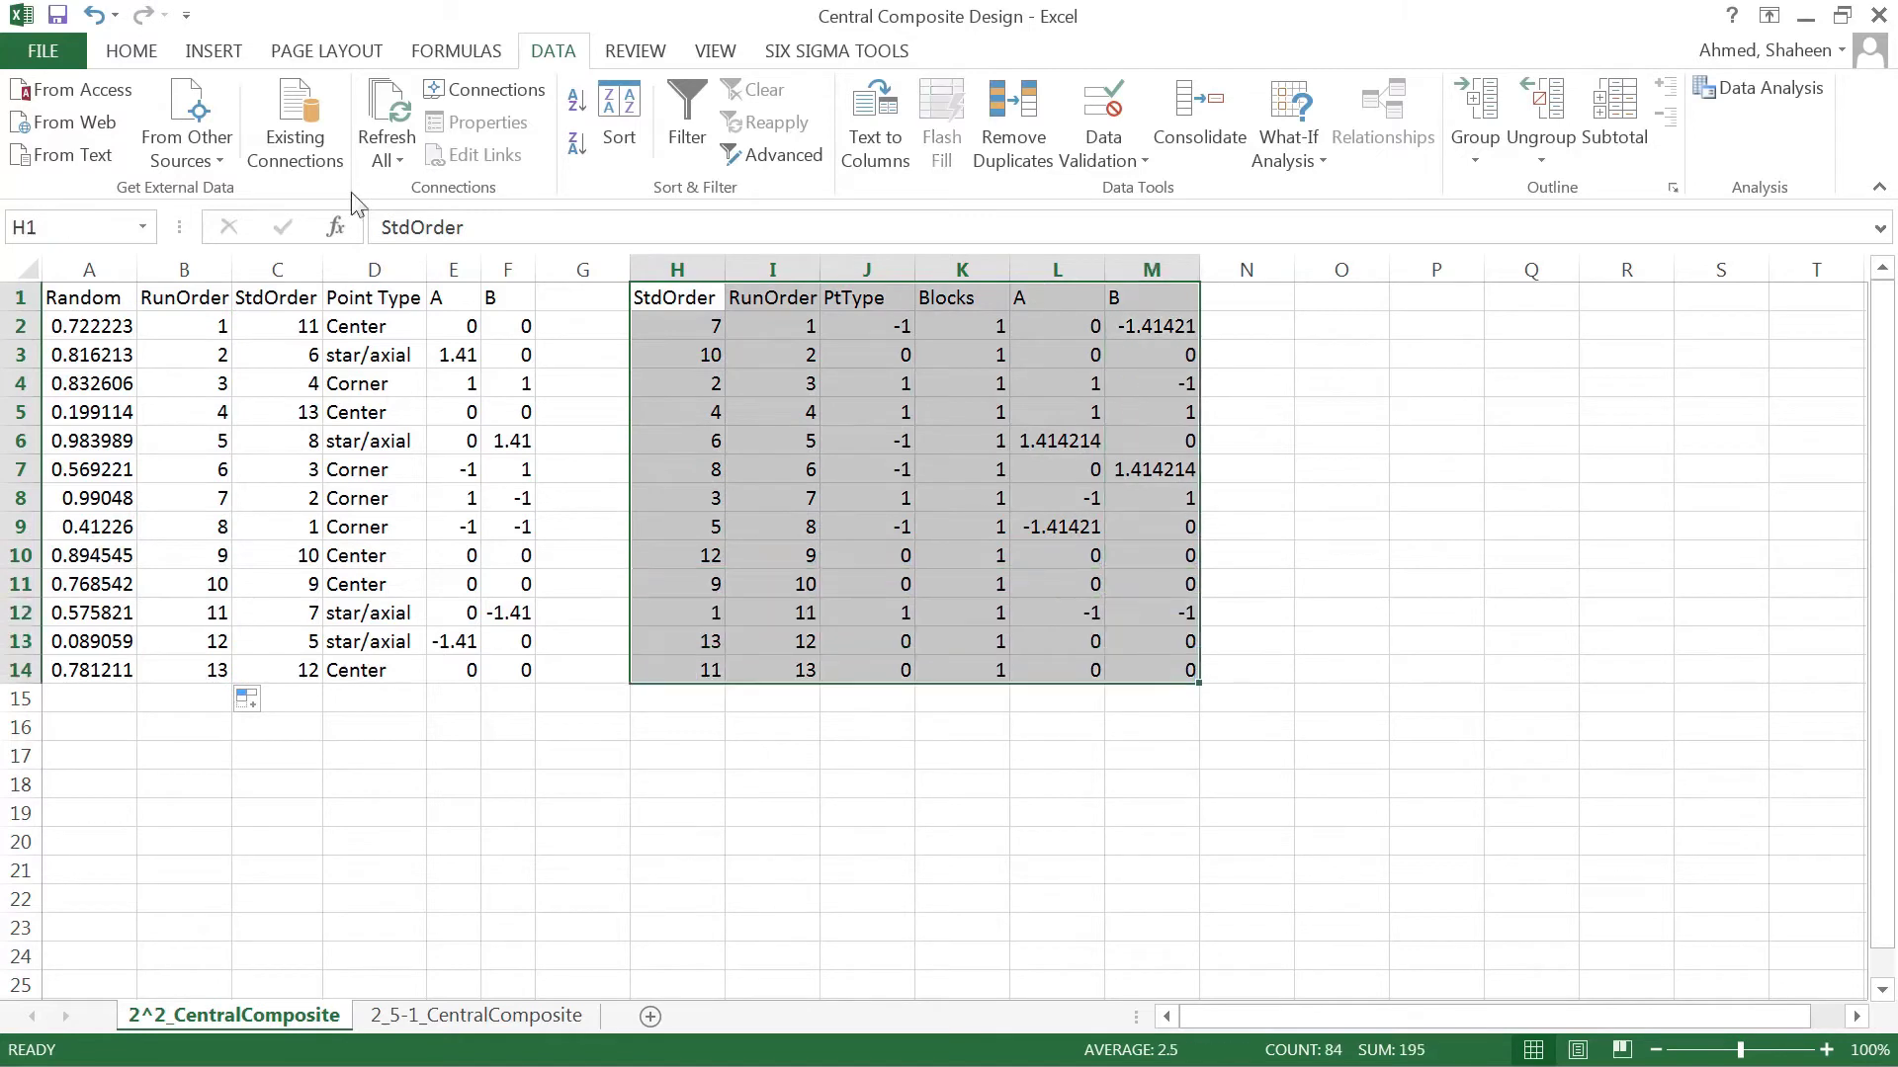
left_click(620, 116)
left_click(907, 428)
left_click(905, 445)
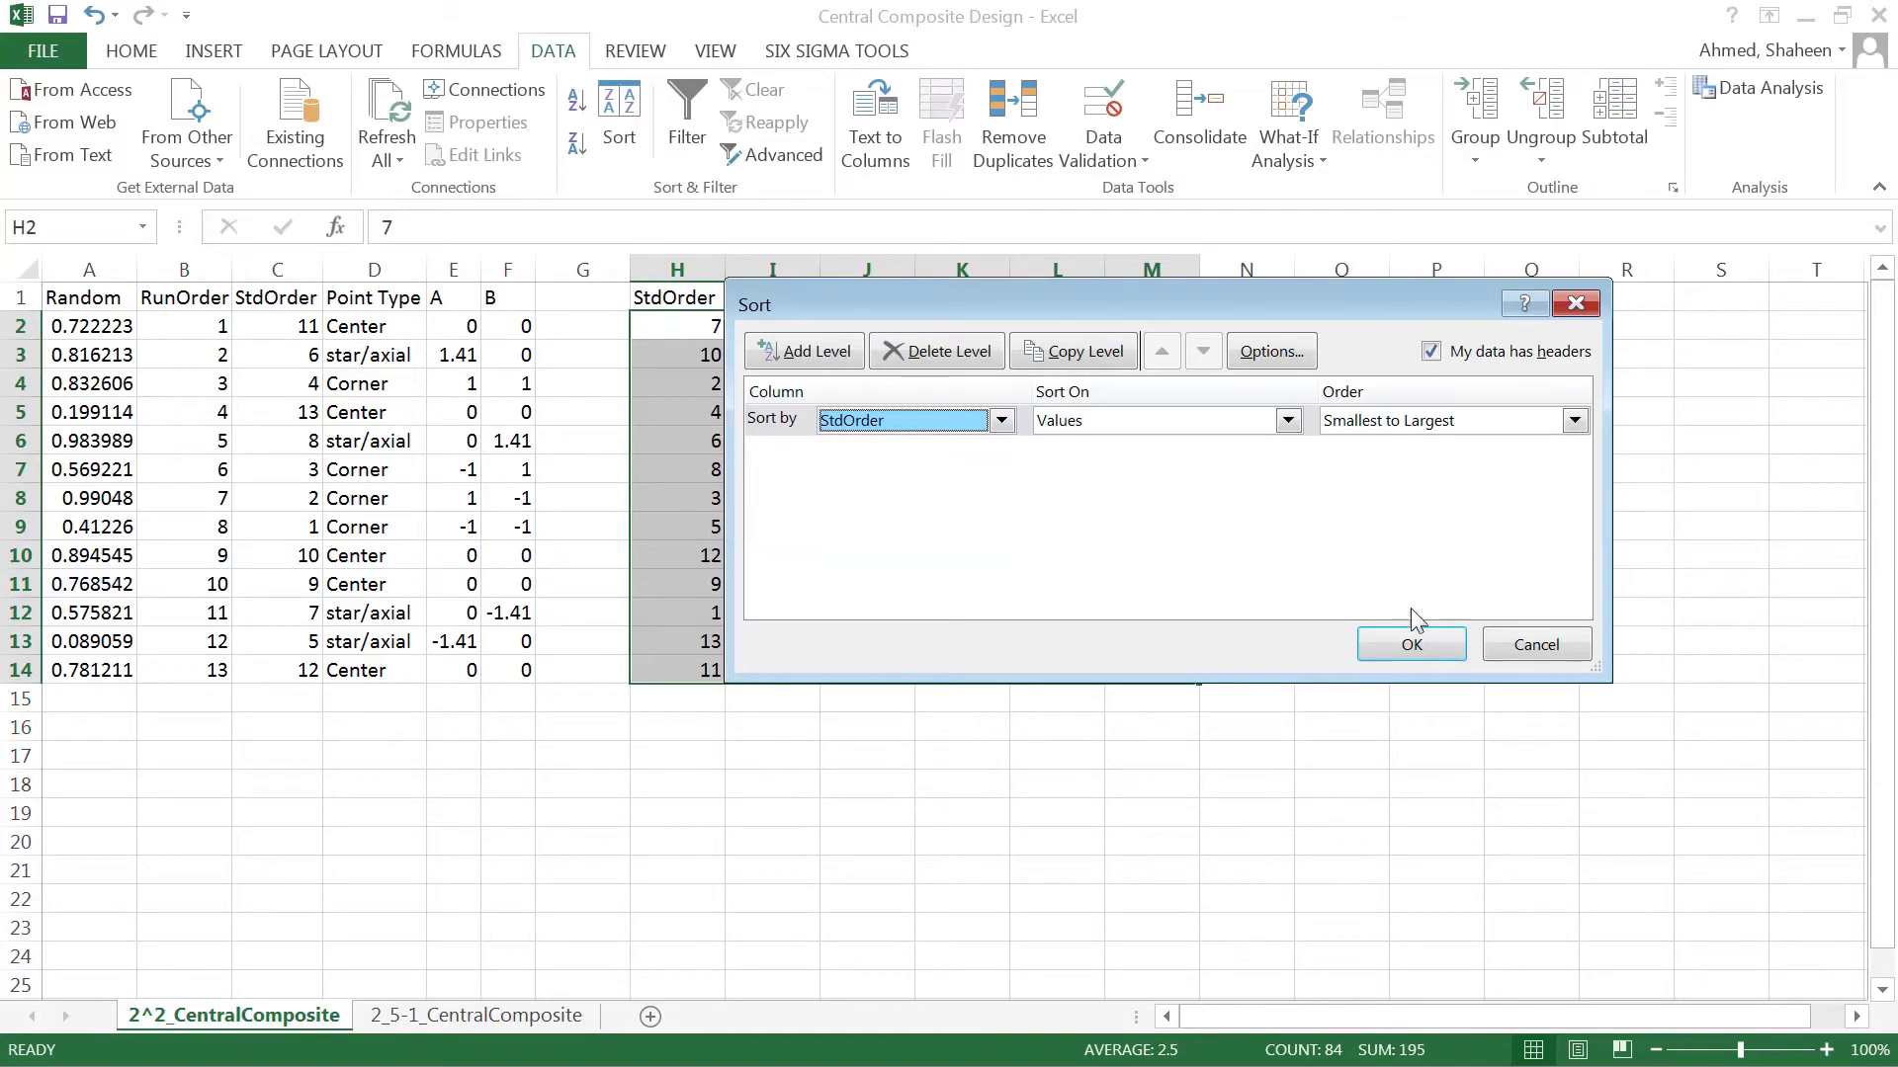
left_click(1412, 645)
Sort the manual design table A1:F14 by StdOrder
left_click_drag(110, 301, 501, 669)
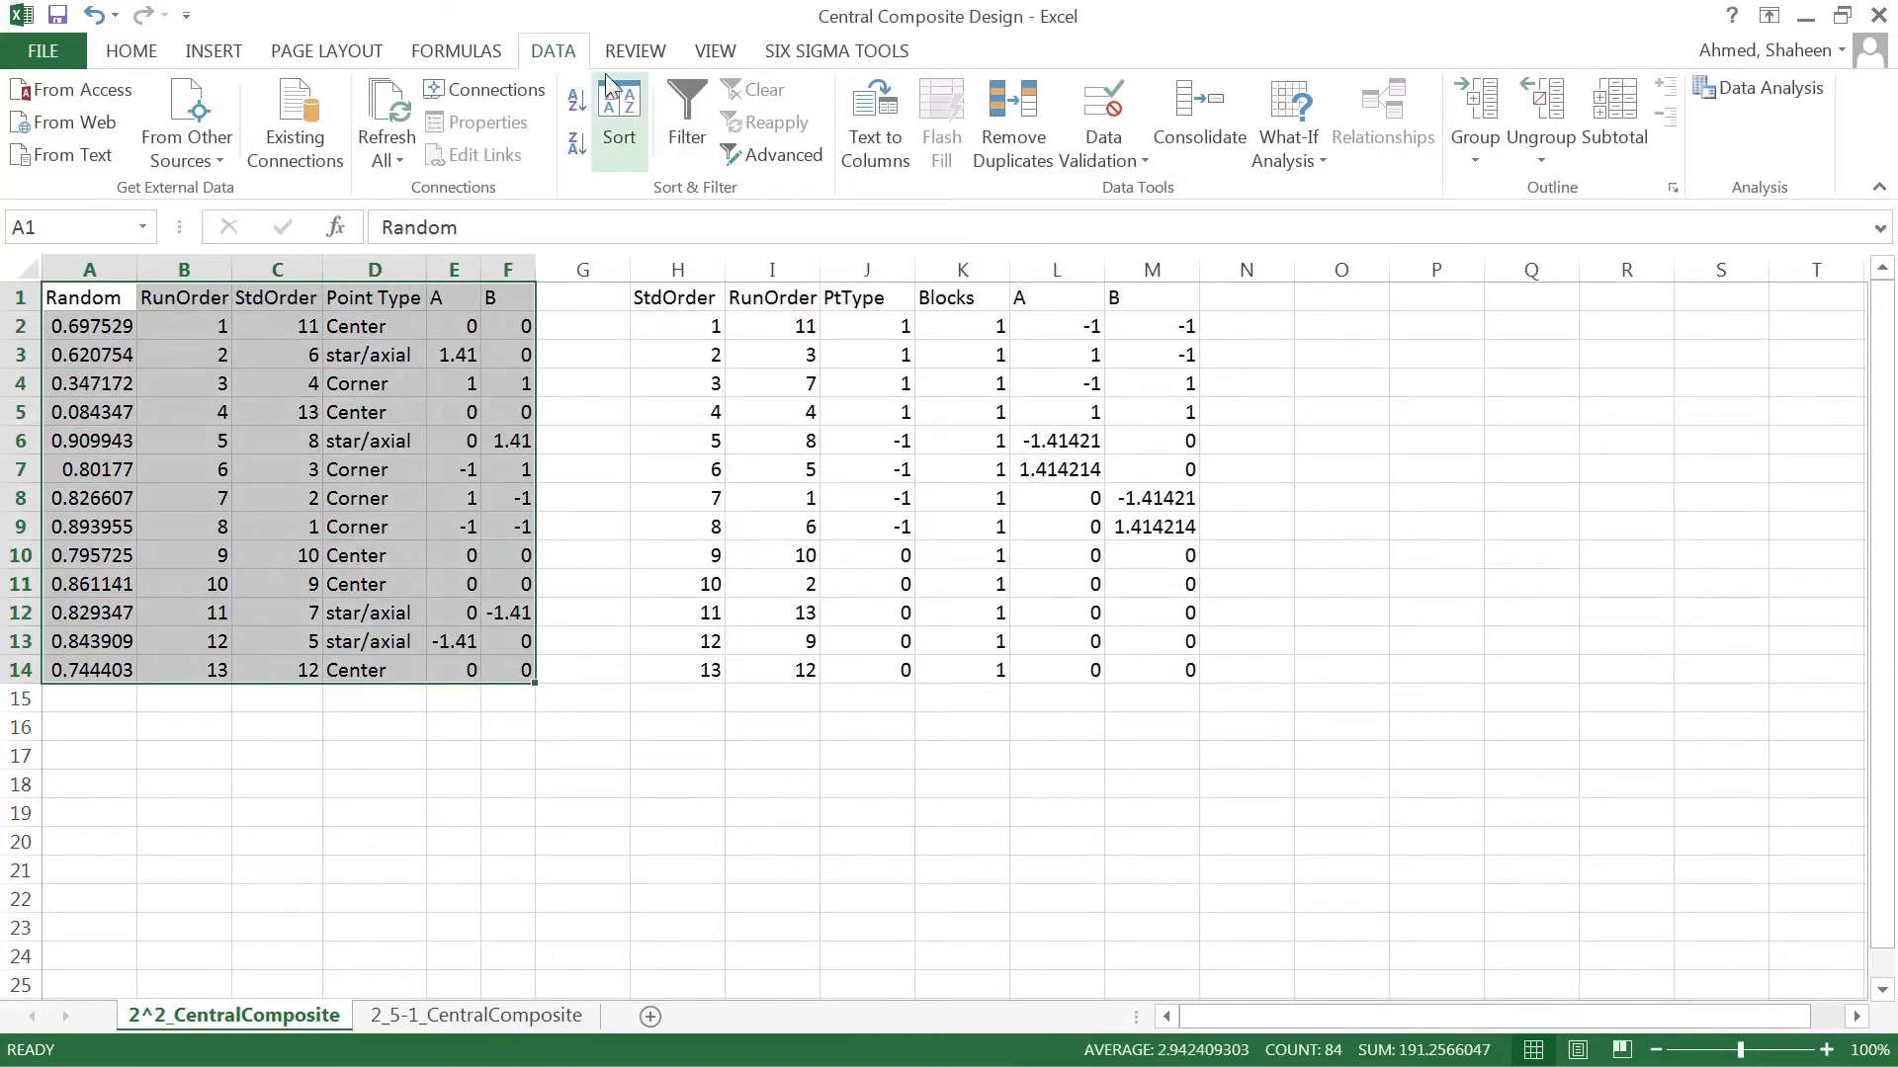
left_click(609, 84)
left_click(909, 420)
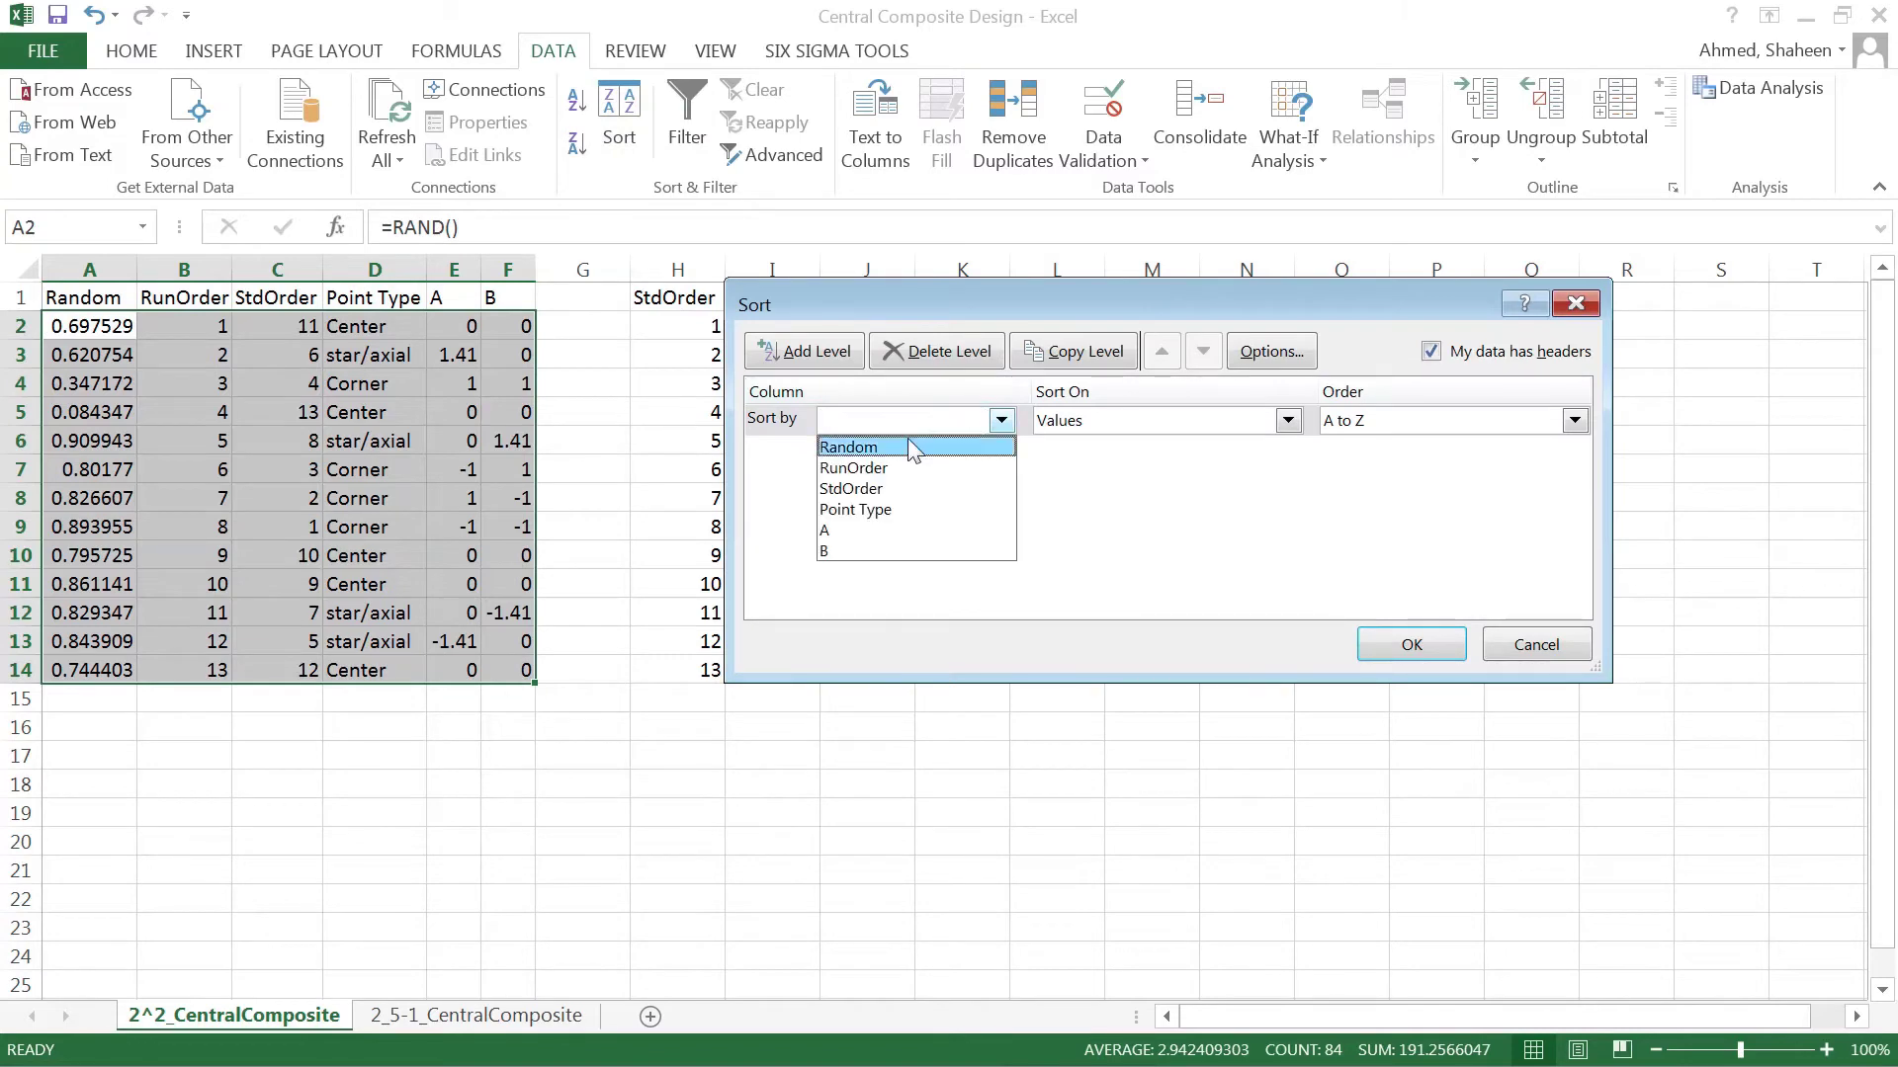
left_click(881, 490)
left_click(1412, 650)
Compare the corner and star/axial levels of A and B in the manual table with those in the Minitab table
left_click_drag(454, 331, 510, 403)
key("ctrl+c")
left_click_drag(1079, 329, 1137, 407)
key("Return")
left_click_drag(457, 441, 512, 527)
key("ctrl+c")
left_click_drag(1048, 441, 1151, 527)
key("Return")
left_click_drag(691, 293, 1176, 699)
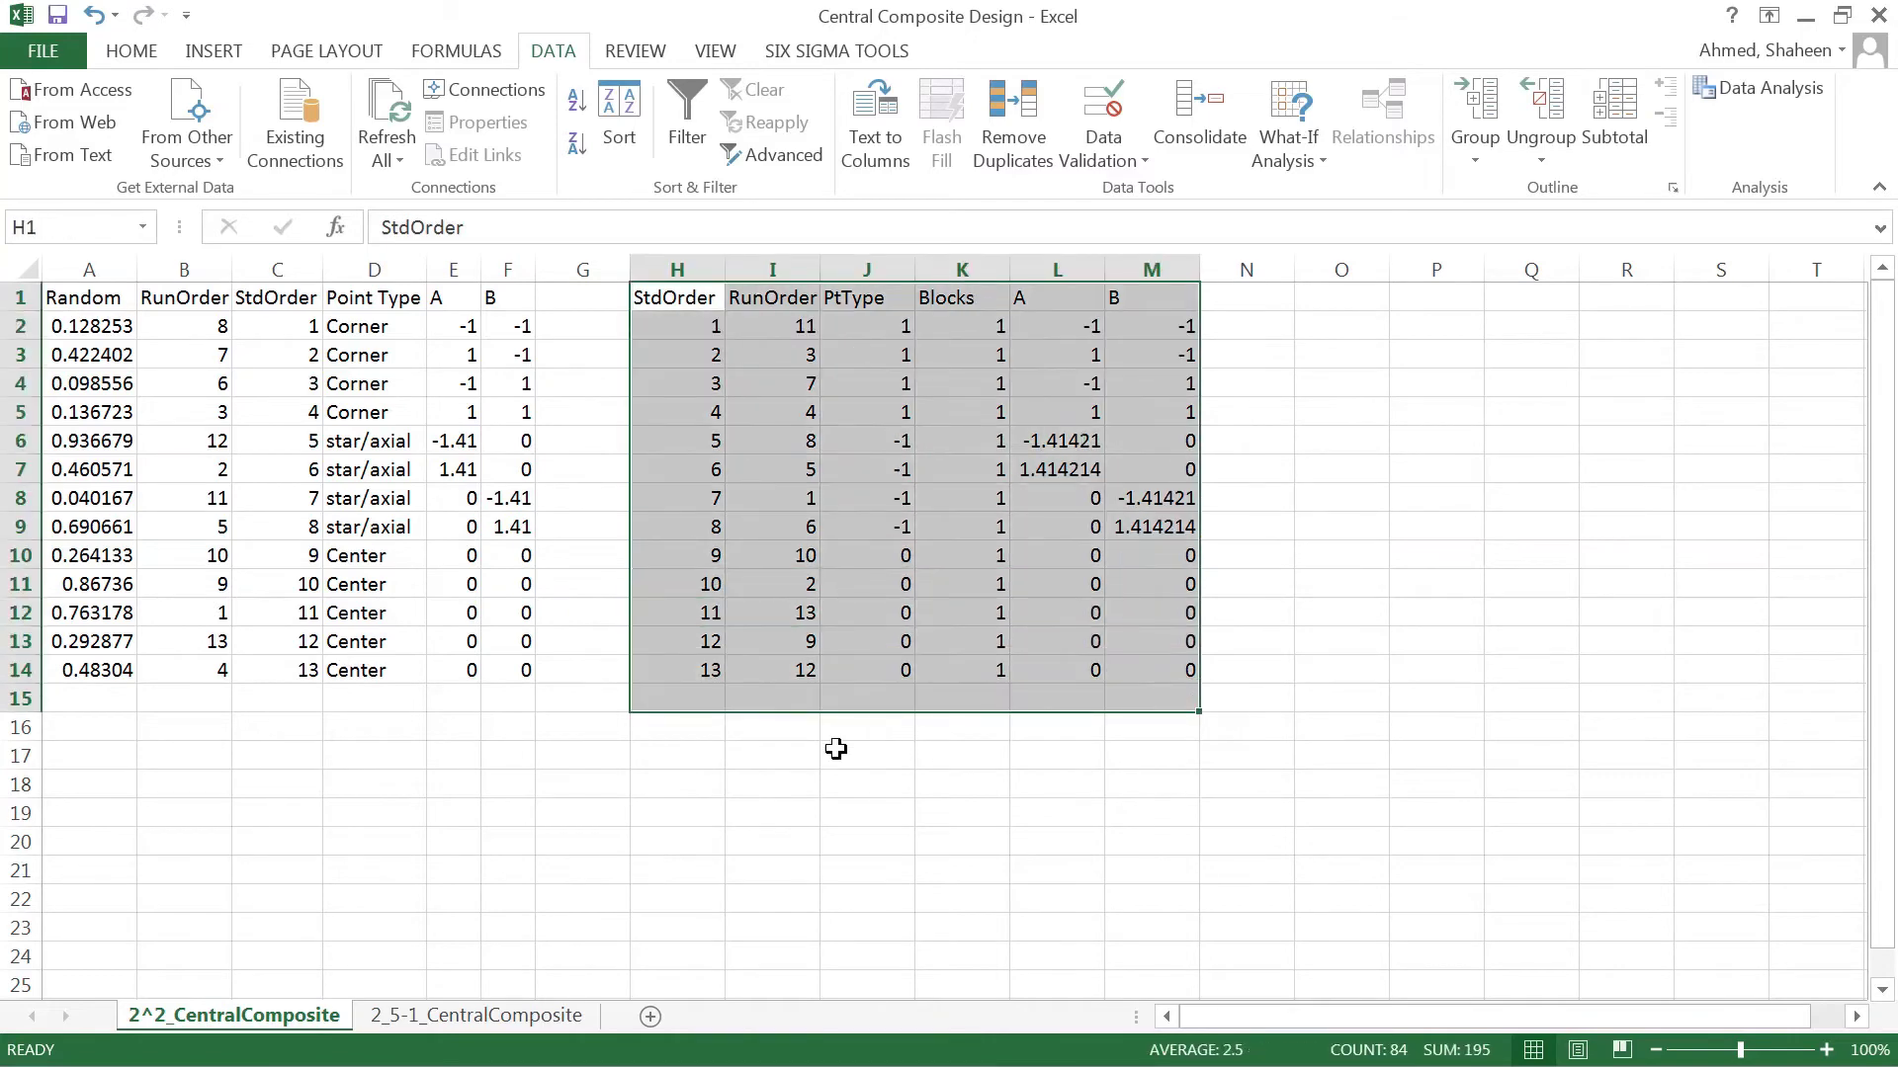
Open Excel's 2_5-1_CentralComposite sheet, and clear all design data and column names from Worksheet 1 in Minitab
left_click(490, 1016)
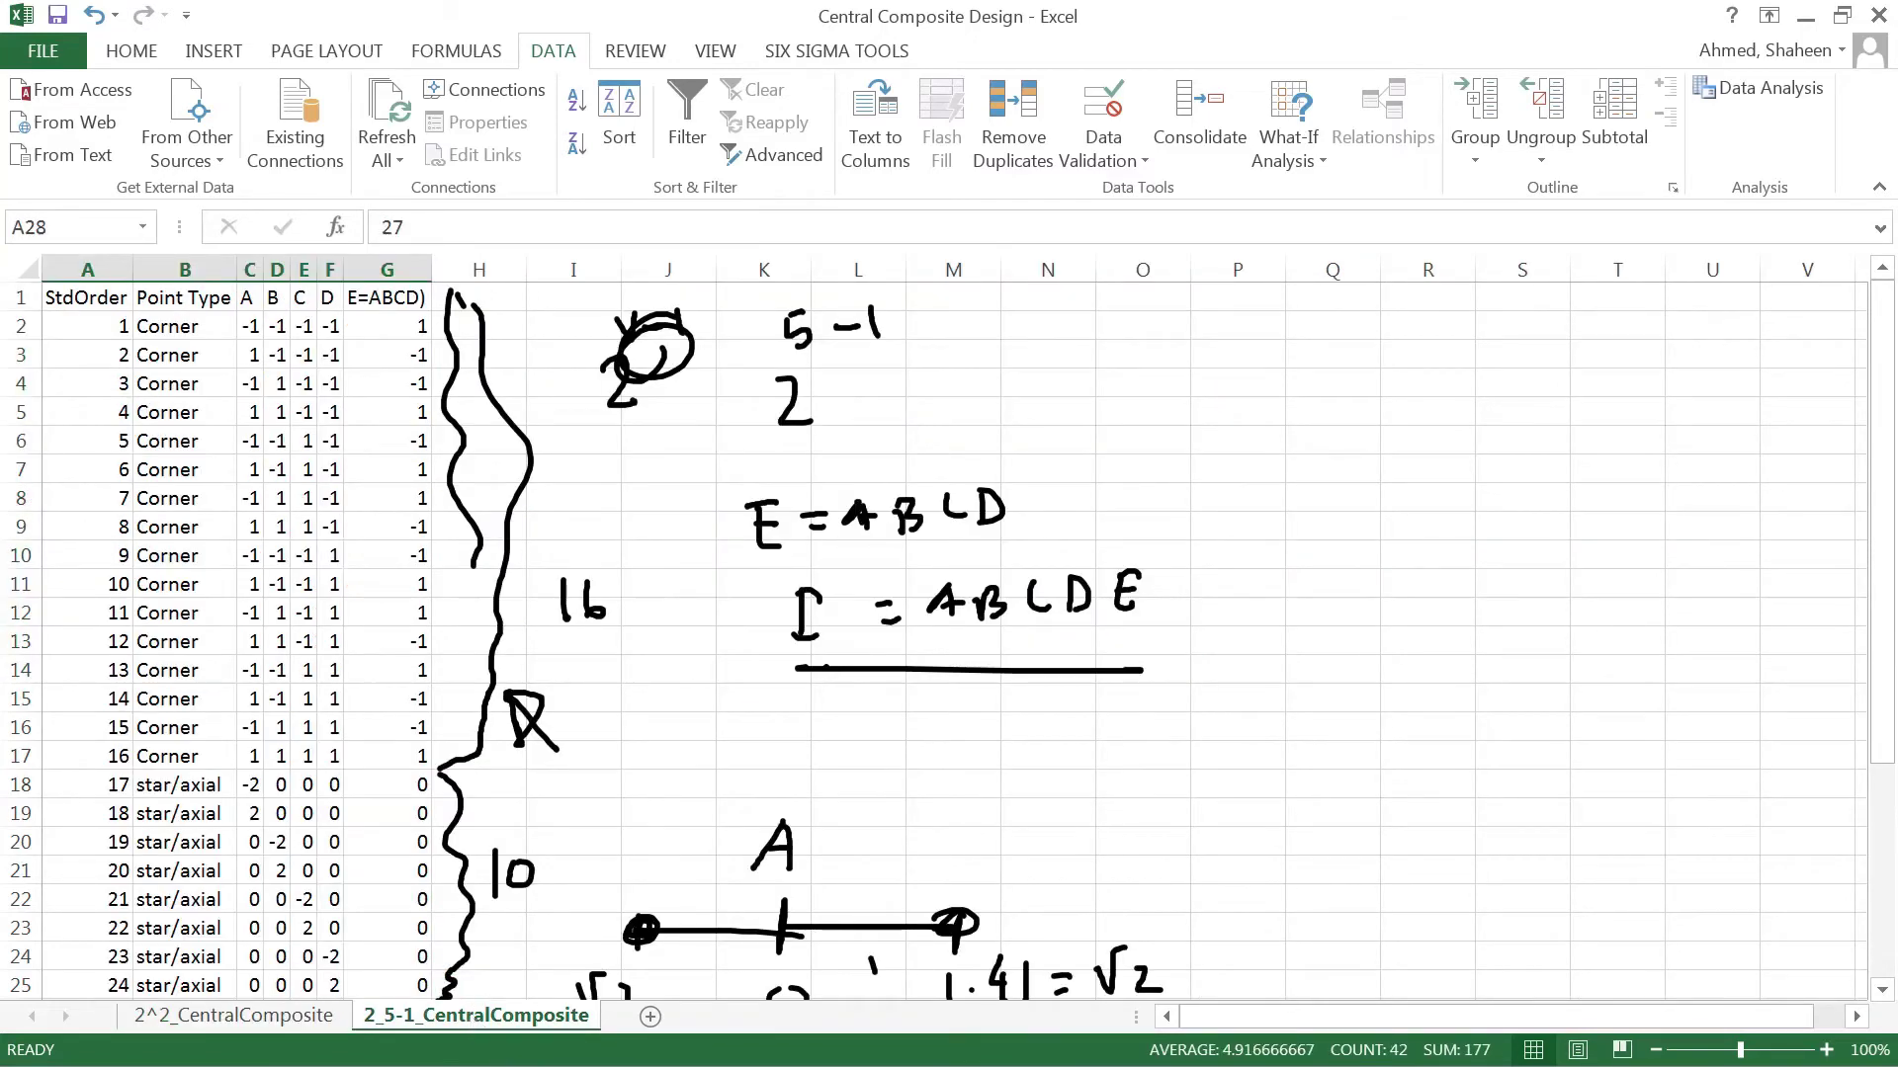
key("alt+Tab")
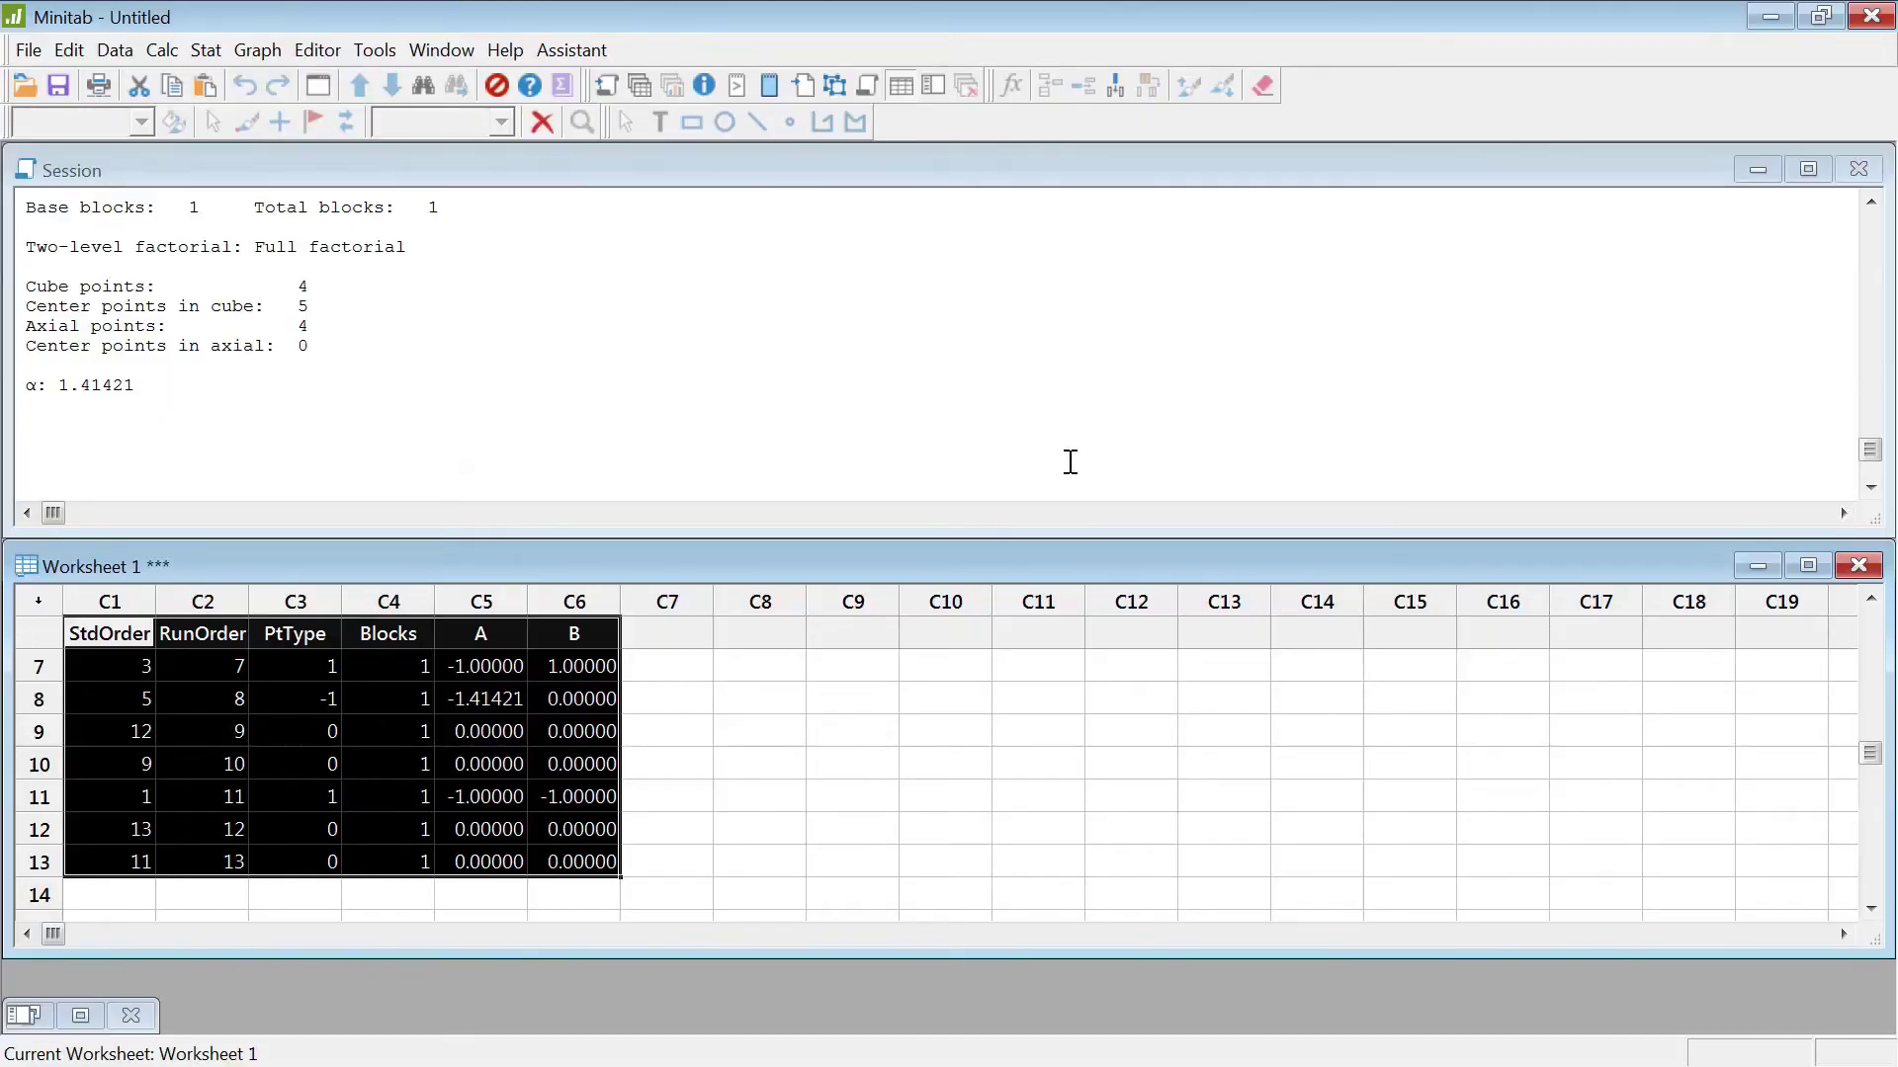
left_click(554, 744)
key("ctrl+a")
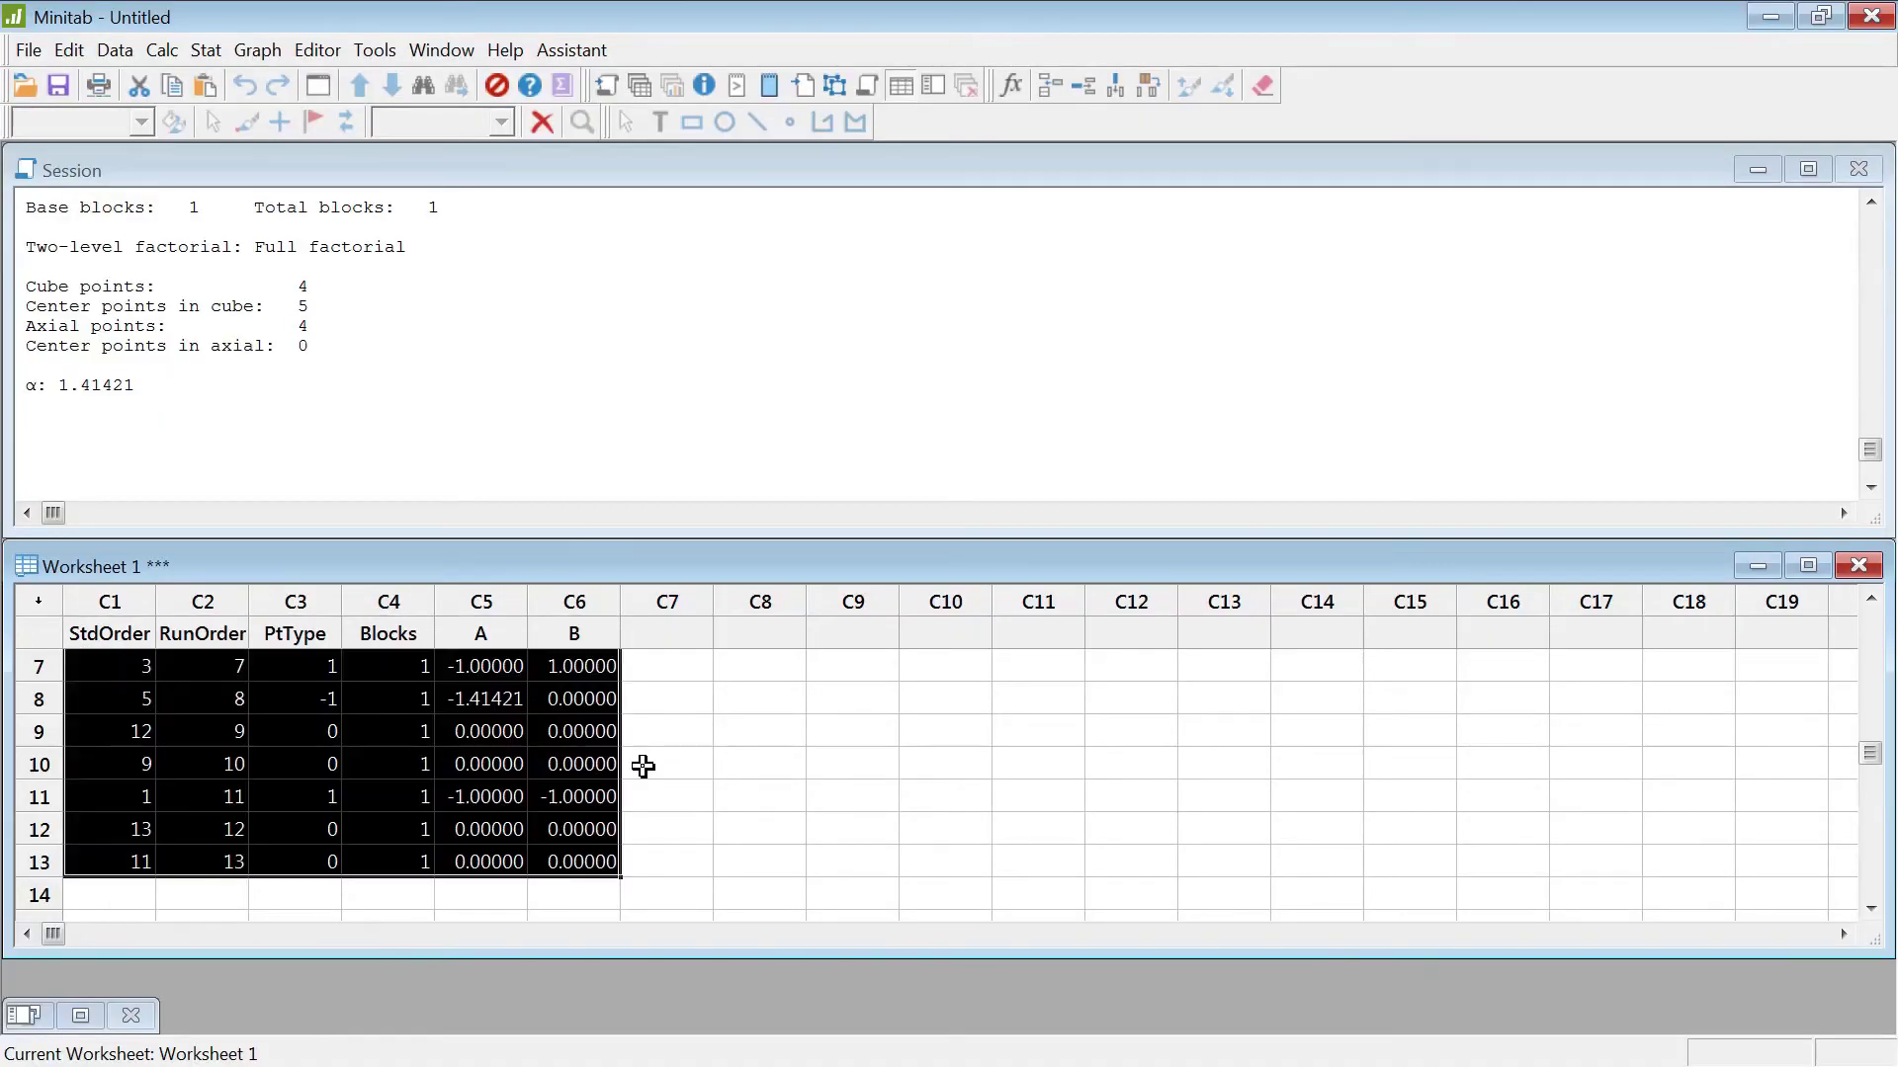
scroll(643, 767, "up", 2)
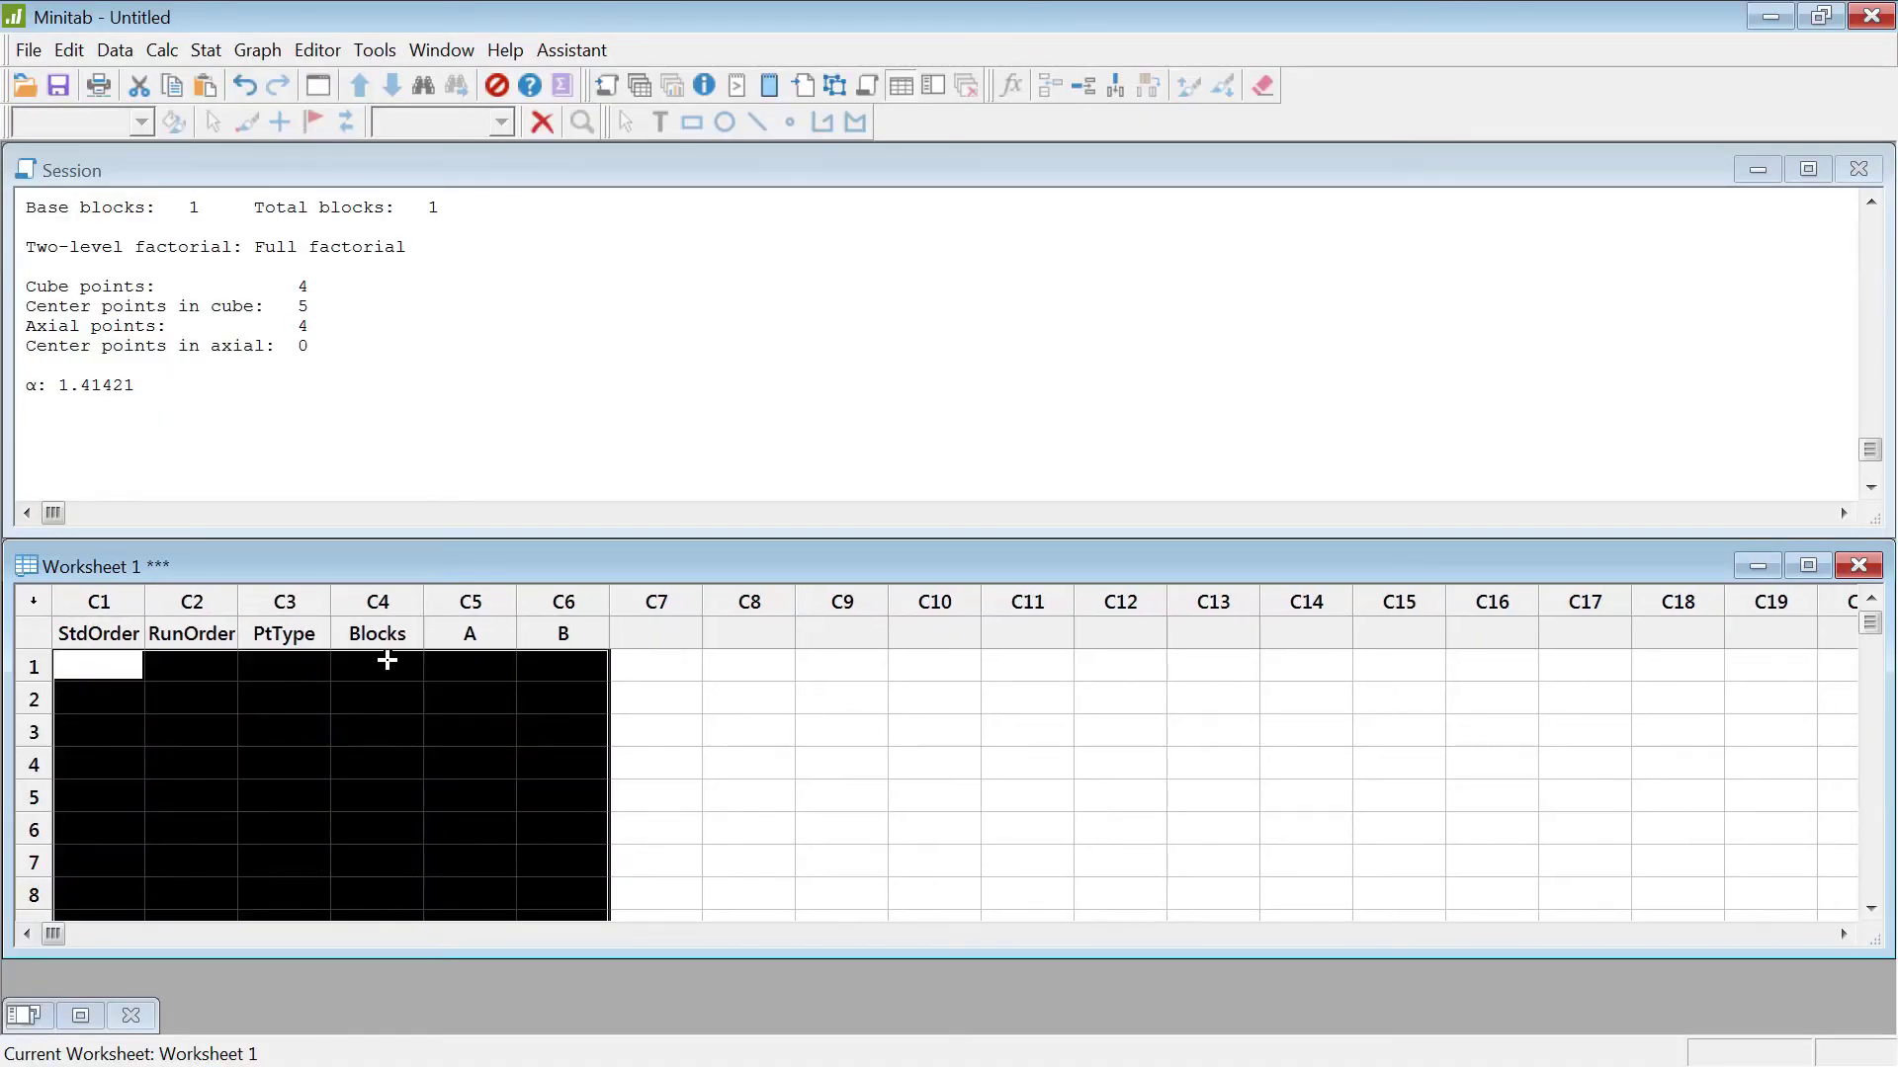
left_click_drag(91, 620, 855, 725)
key("Delete")
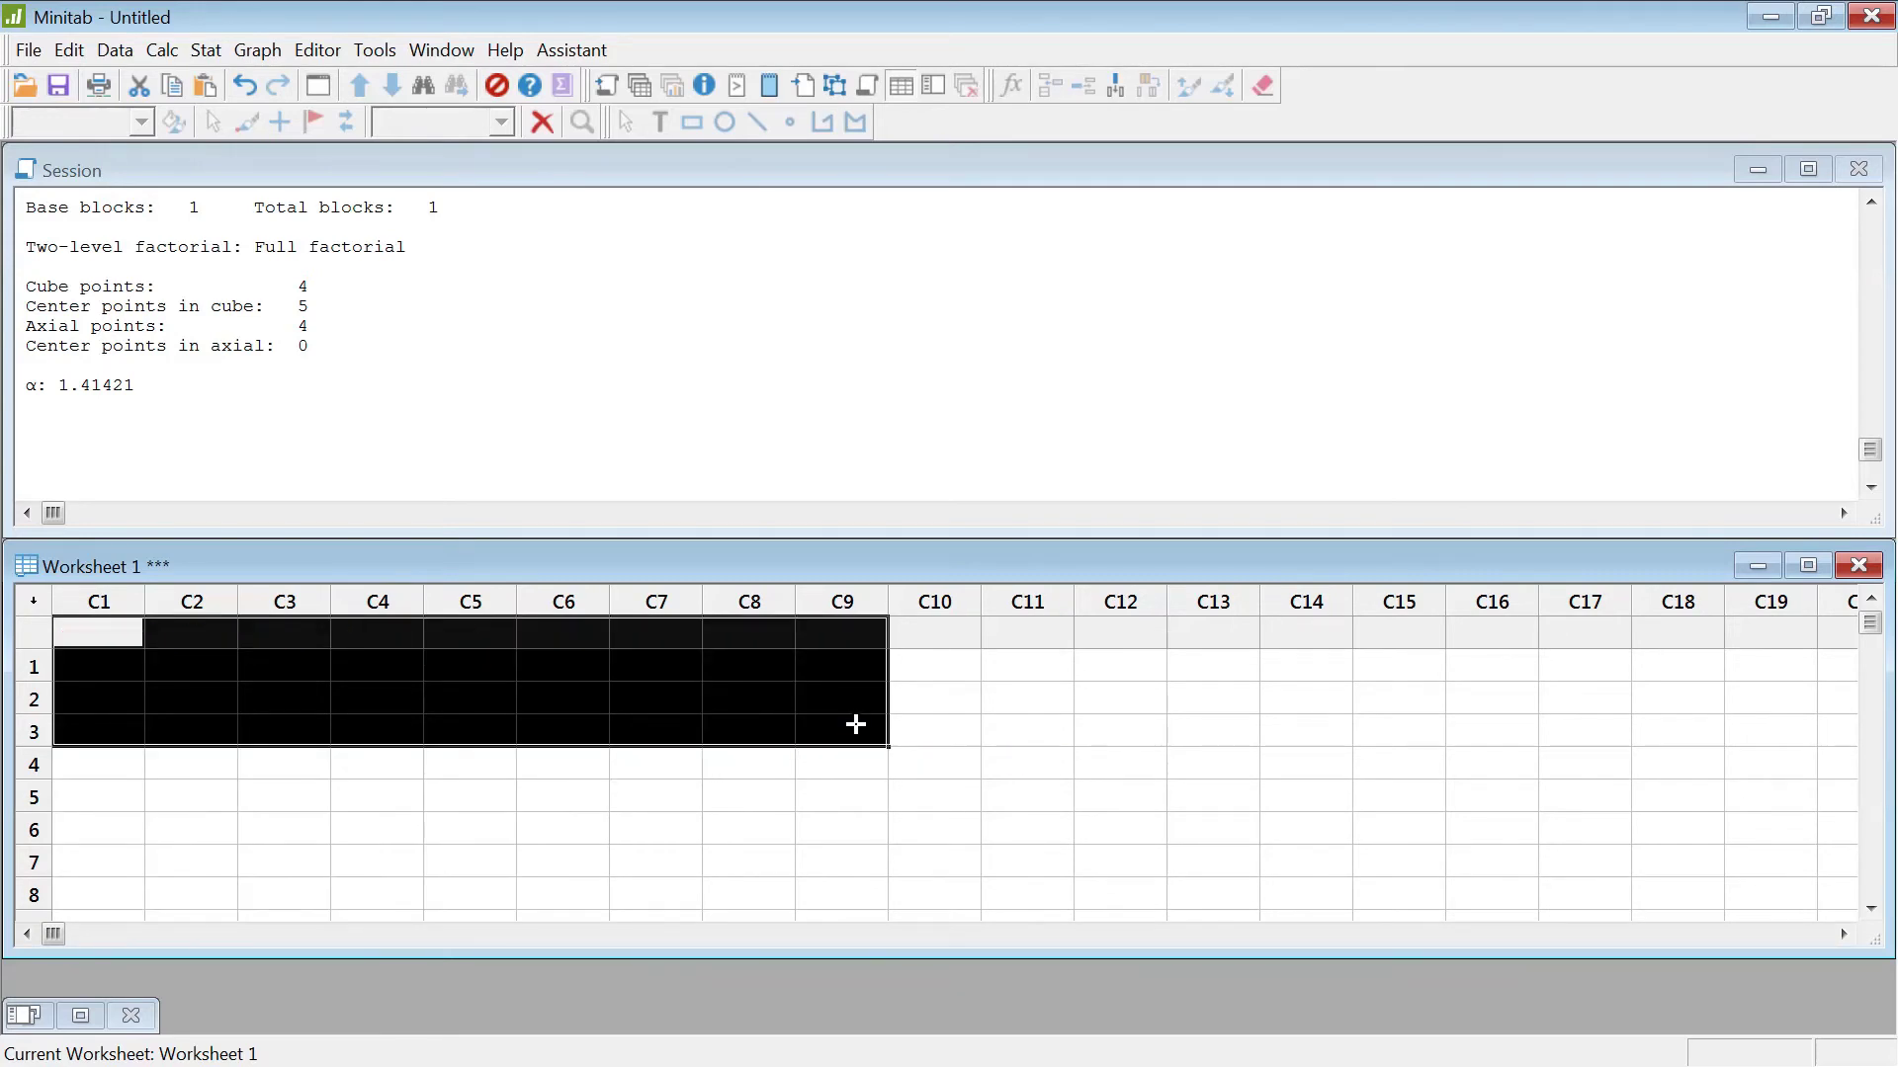
left_click(256, 813)
left_click(91, 663)
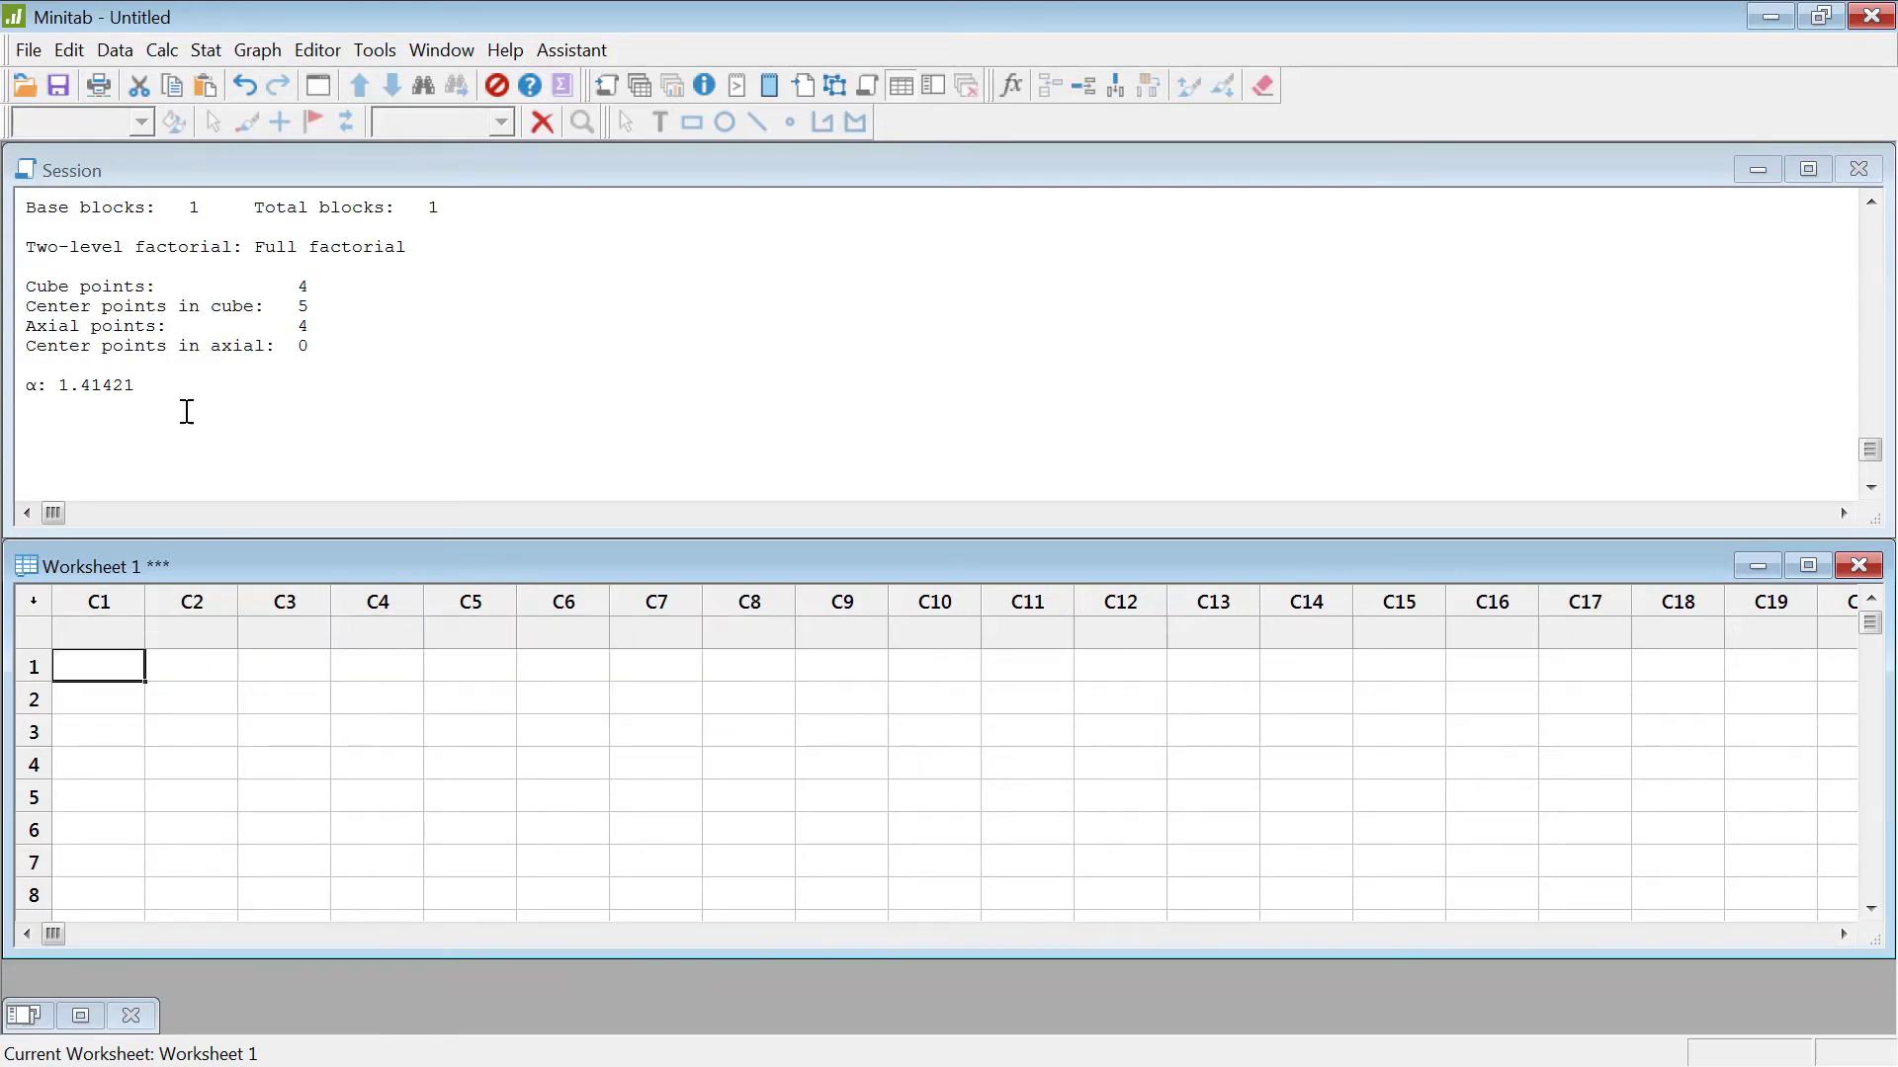
Delete the Central Composite Design output and the welcome text from the Session window
left_click_drag(184, 411, 71, 287)
left_click_drag(73, 150, 87, 124)
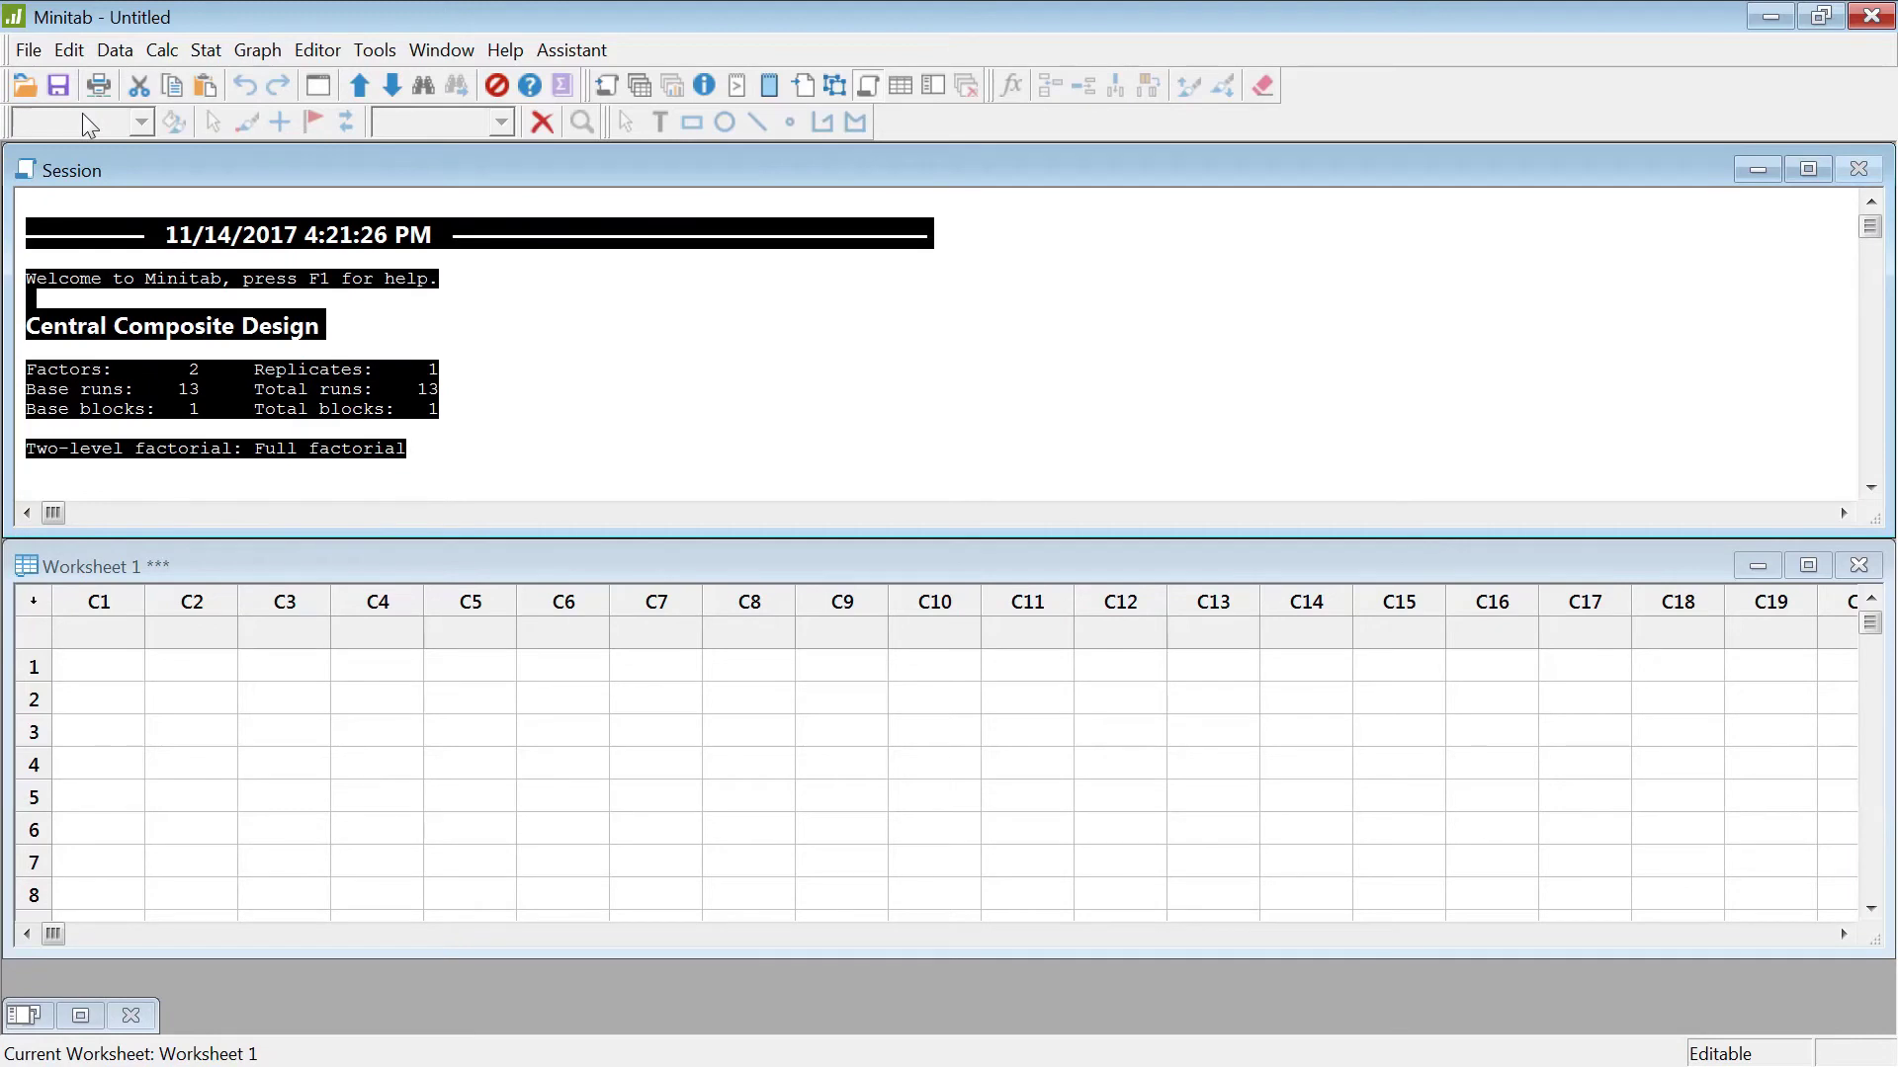
key("Delete")
Start a new central composite response surface design in Minitab with 5 continuous factors
left_click(206, 49)
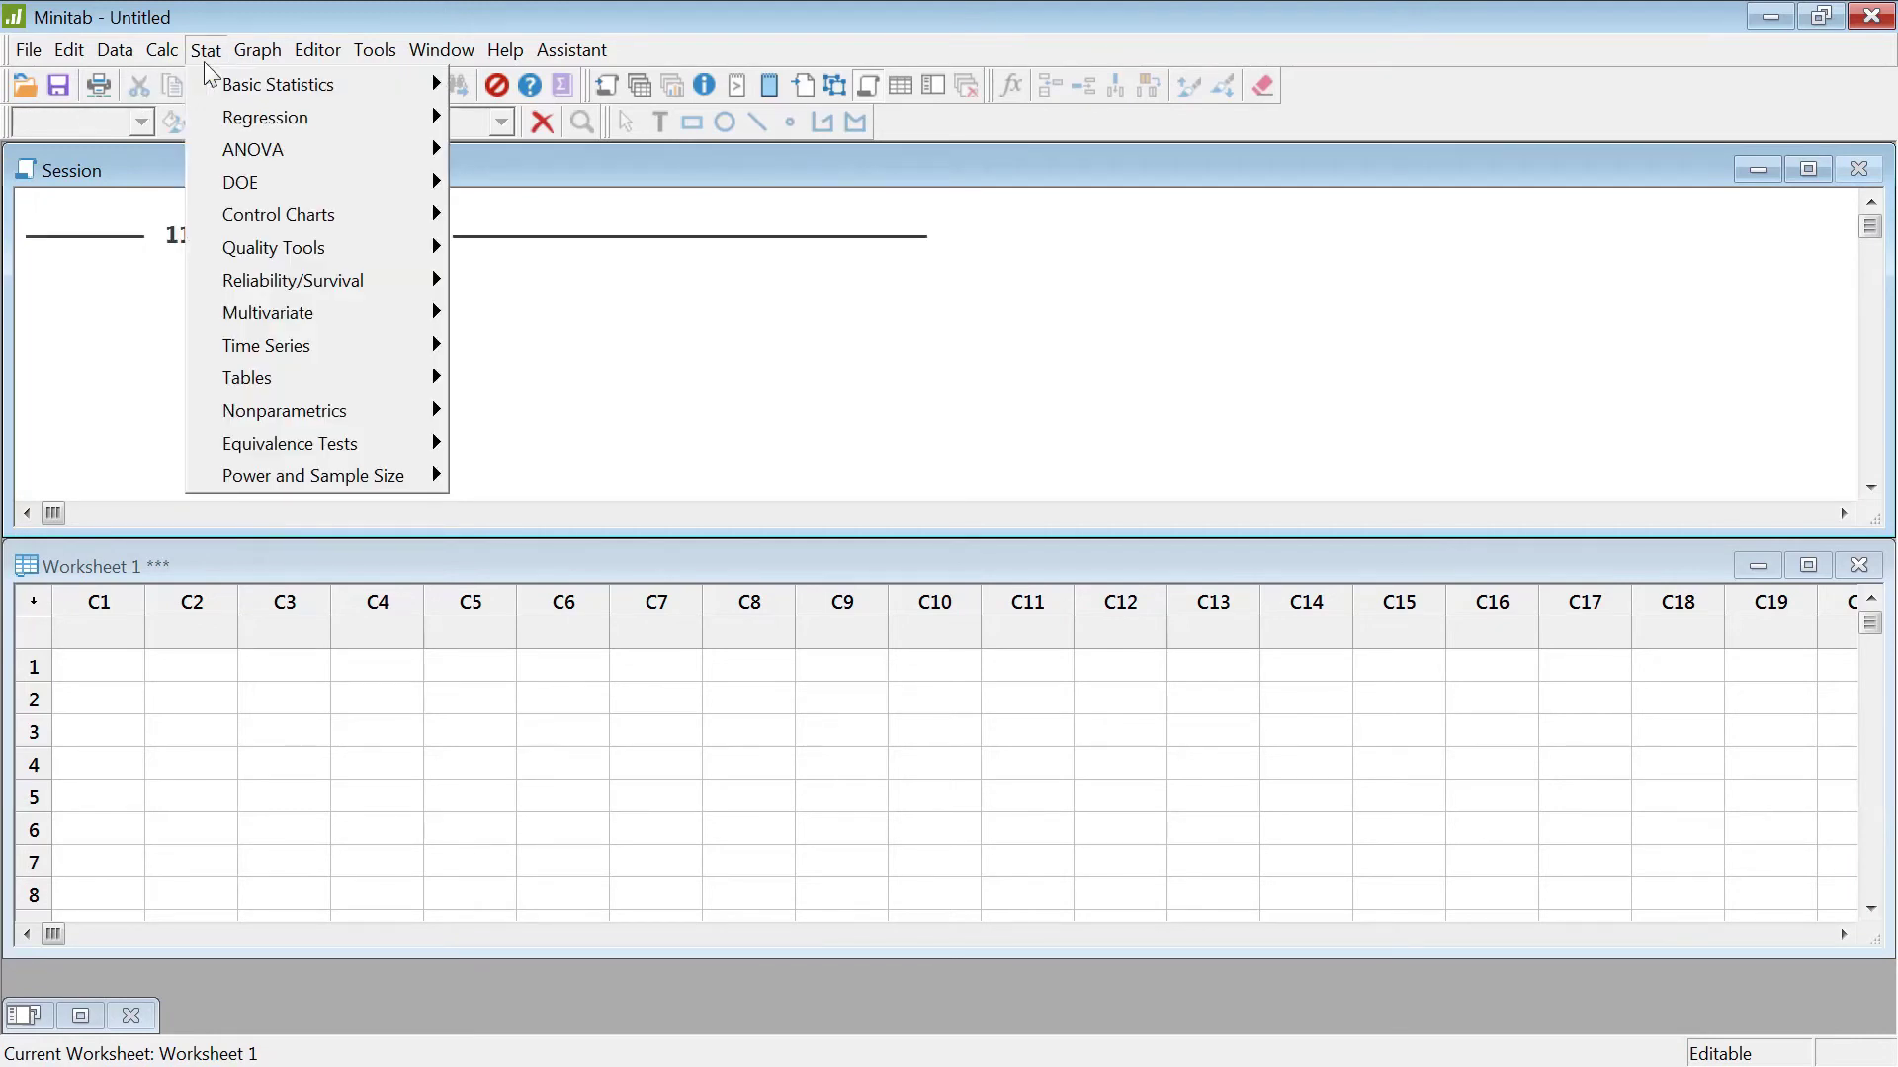
mouse_move(276, 185)
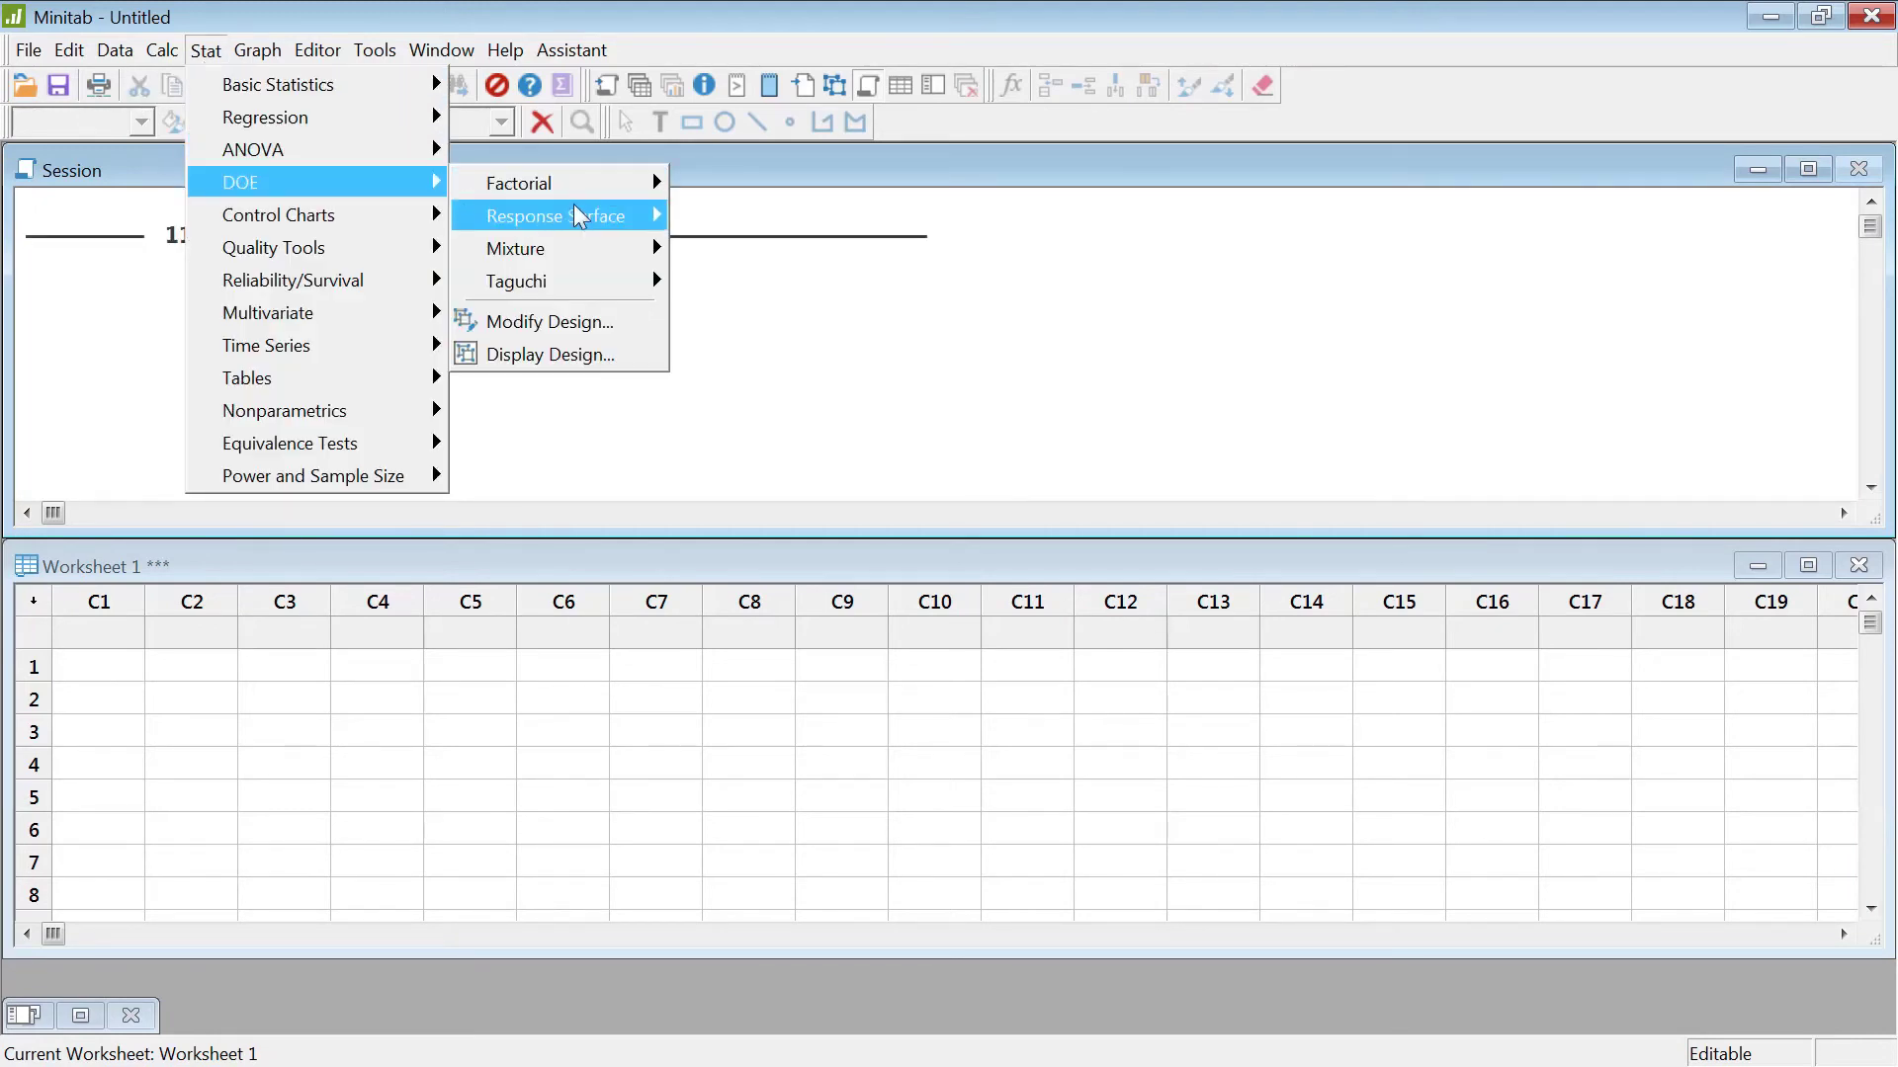
mouse_move(584, 215)
left_click(852, 235)
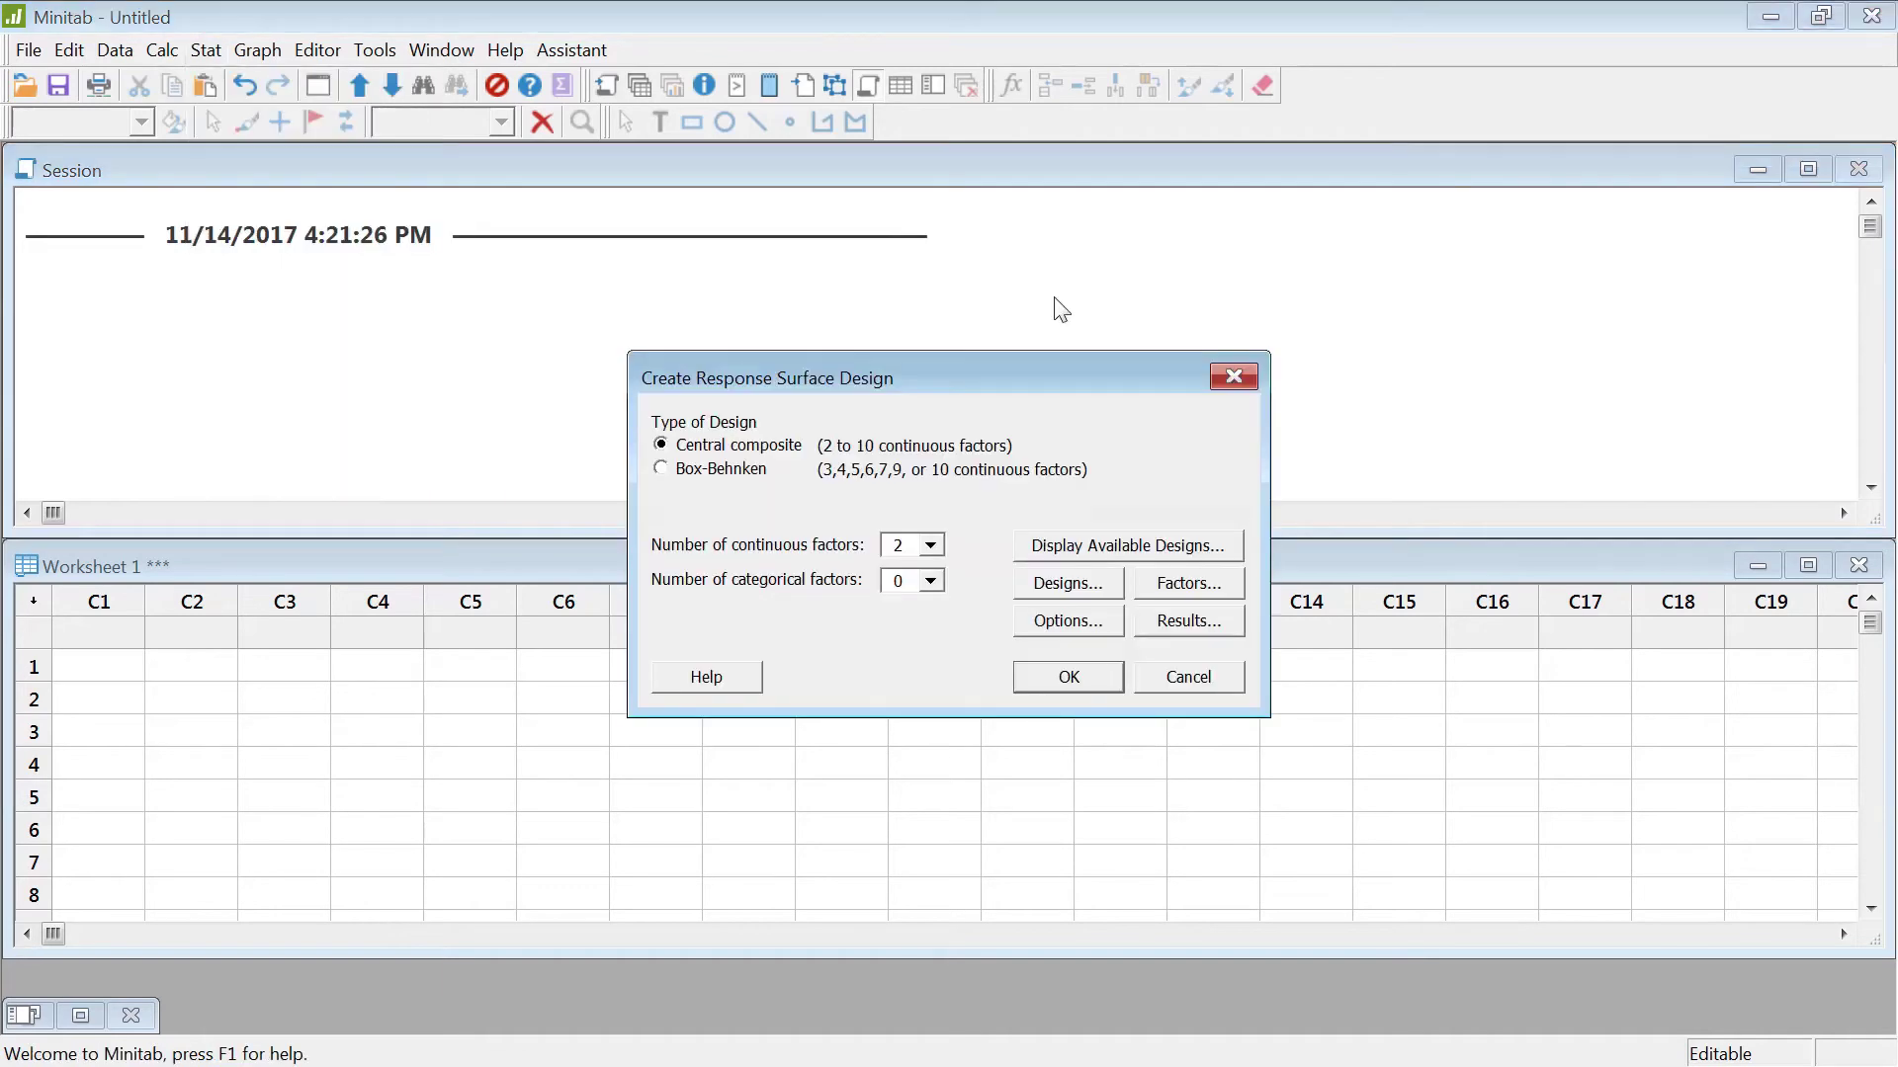
left_click(931, 547)
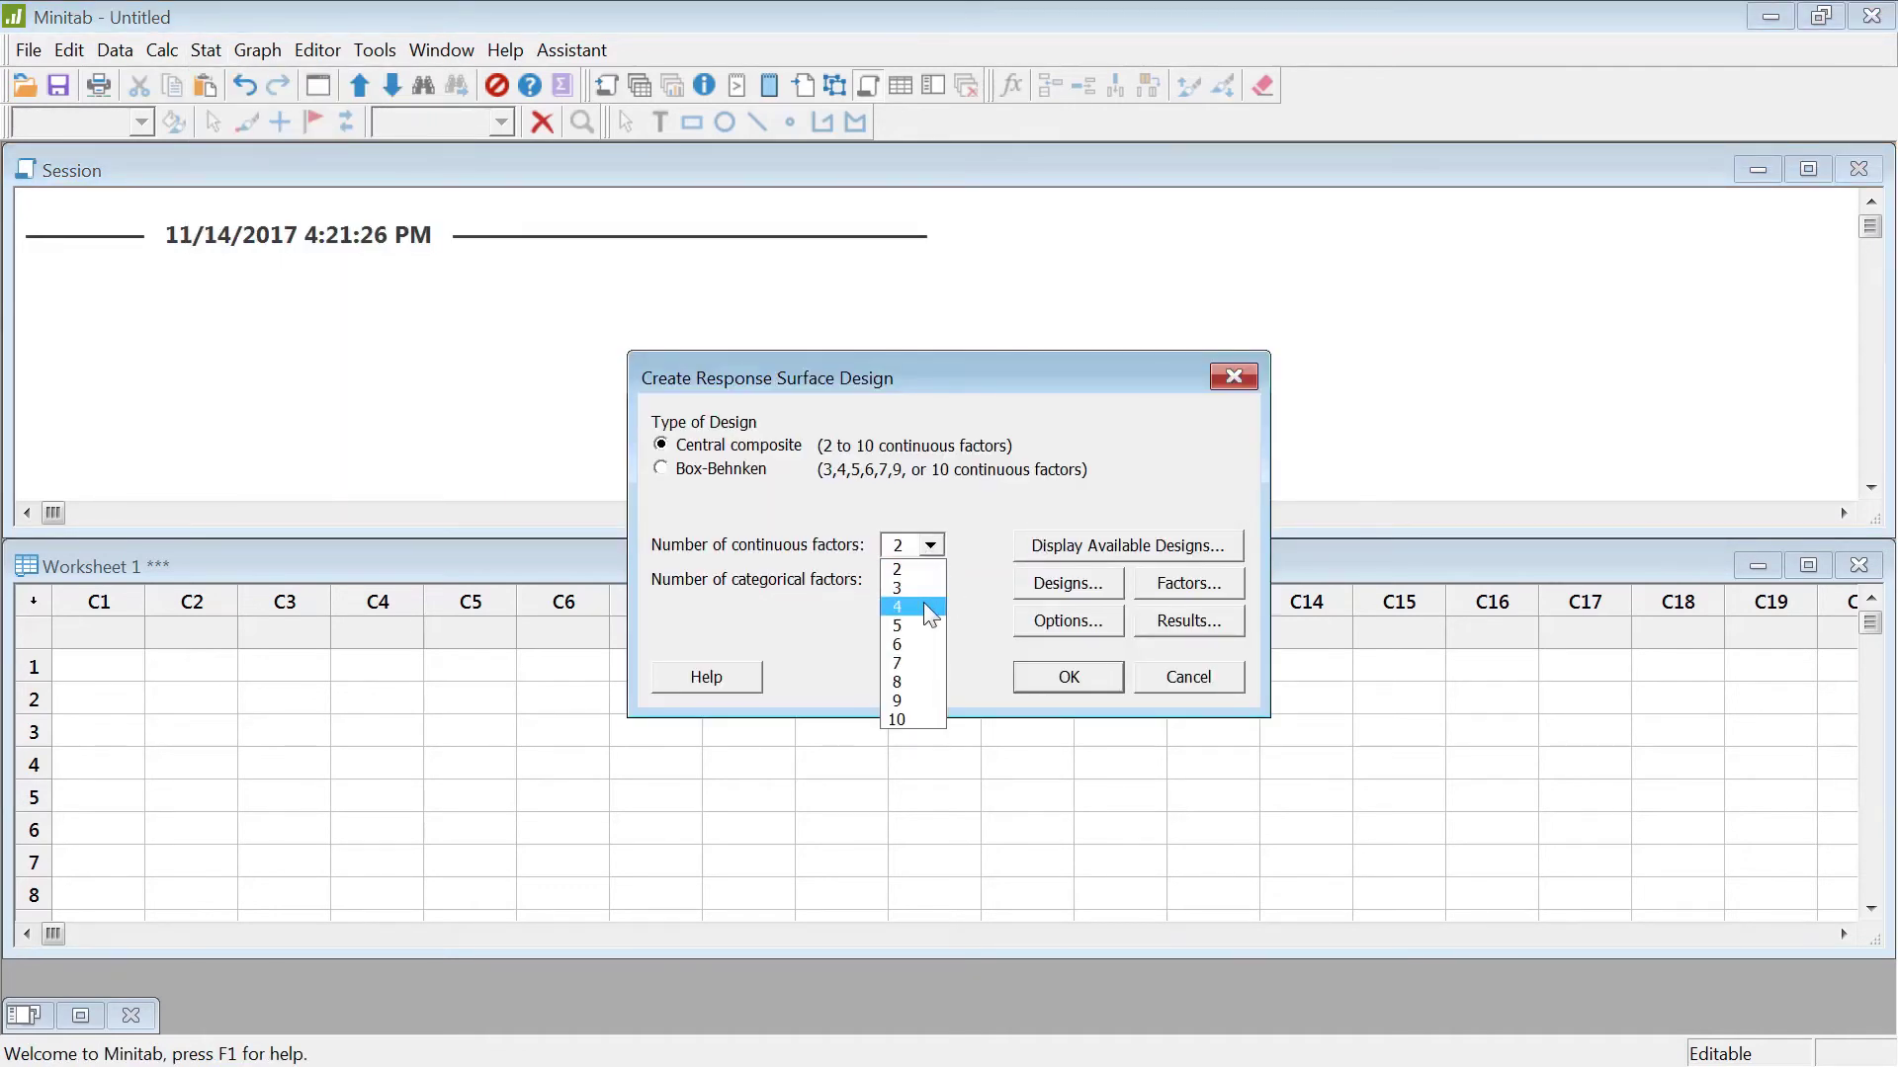
left_click(905, 583)
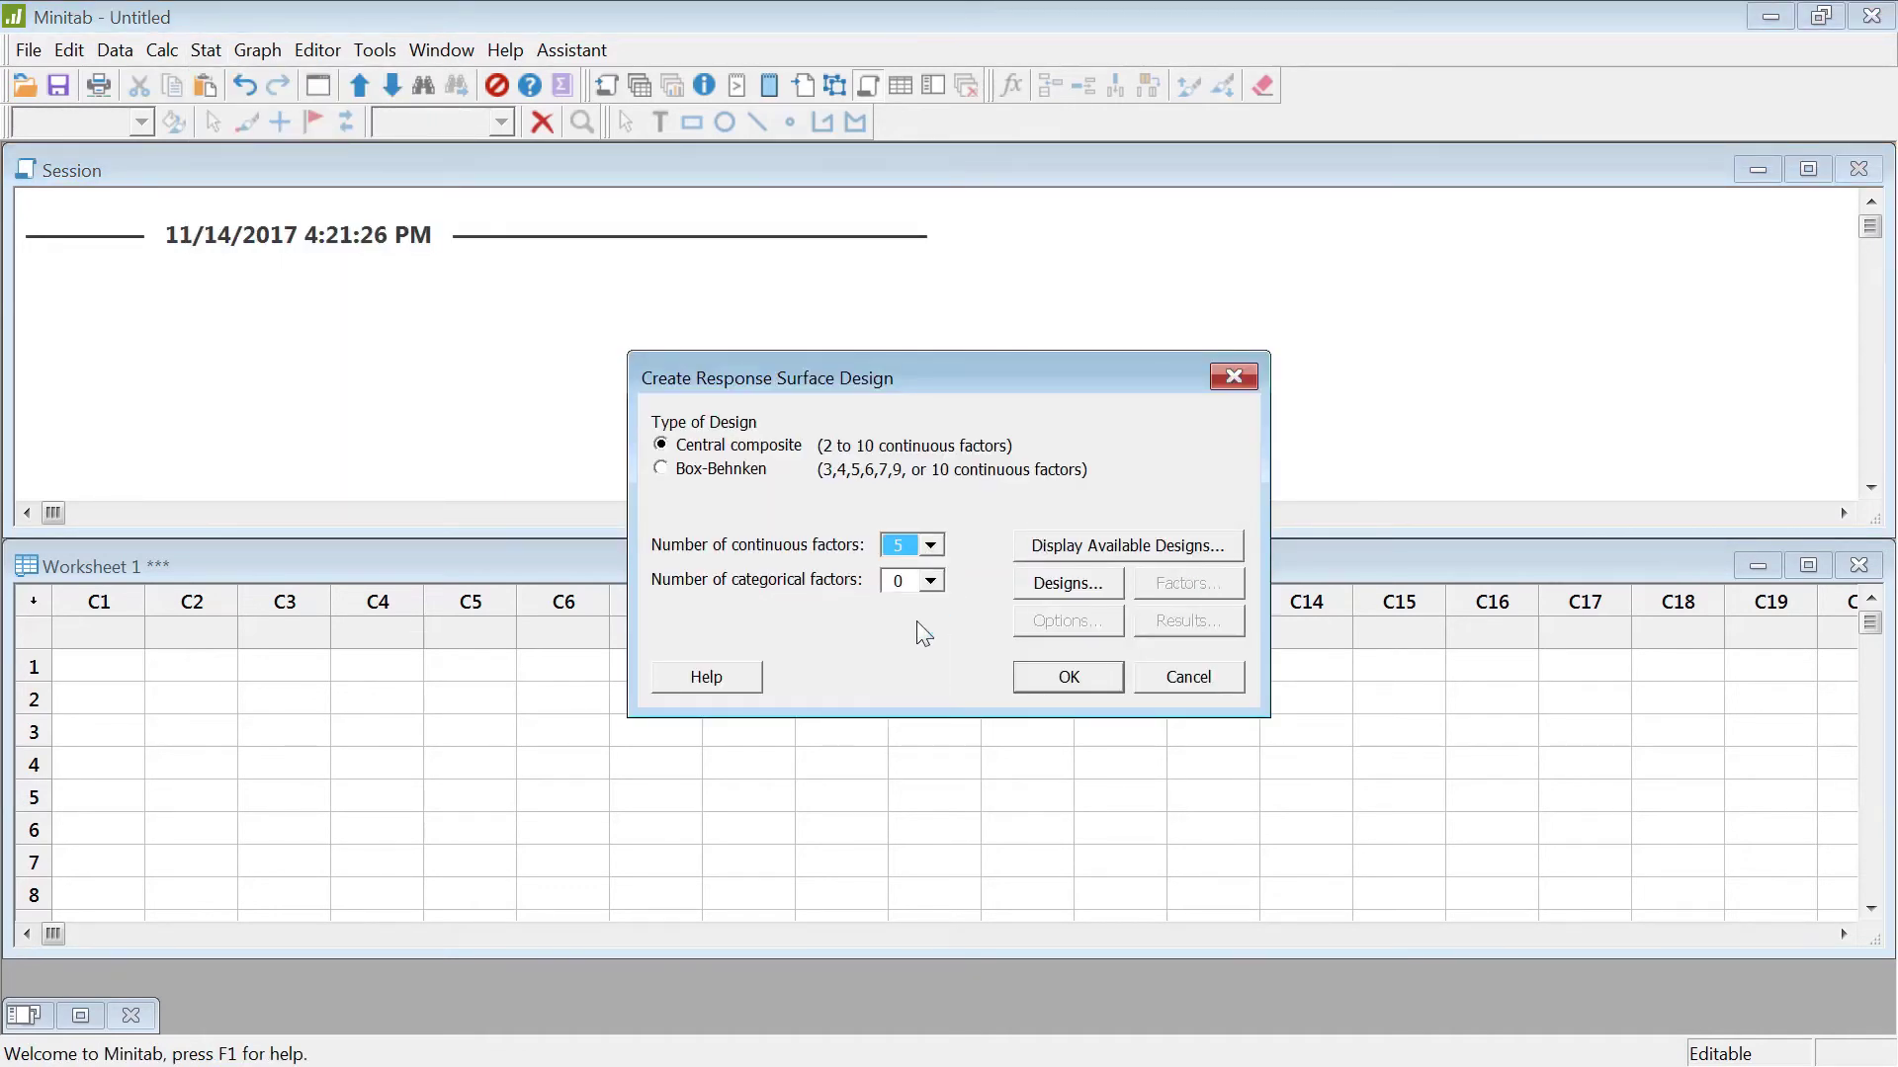
Generate the design as a half fraction with 32 runs in 1 block, using default center points, default alpha and 1 replicate
left_click(1084, 593)
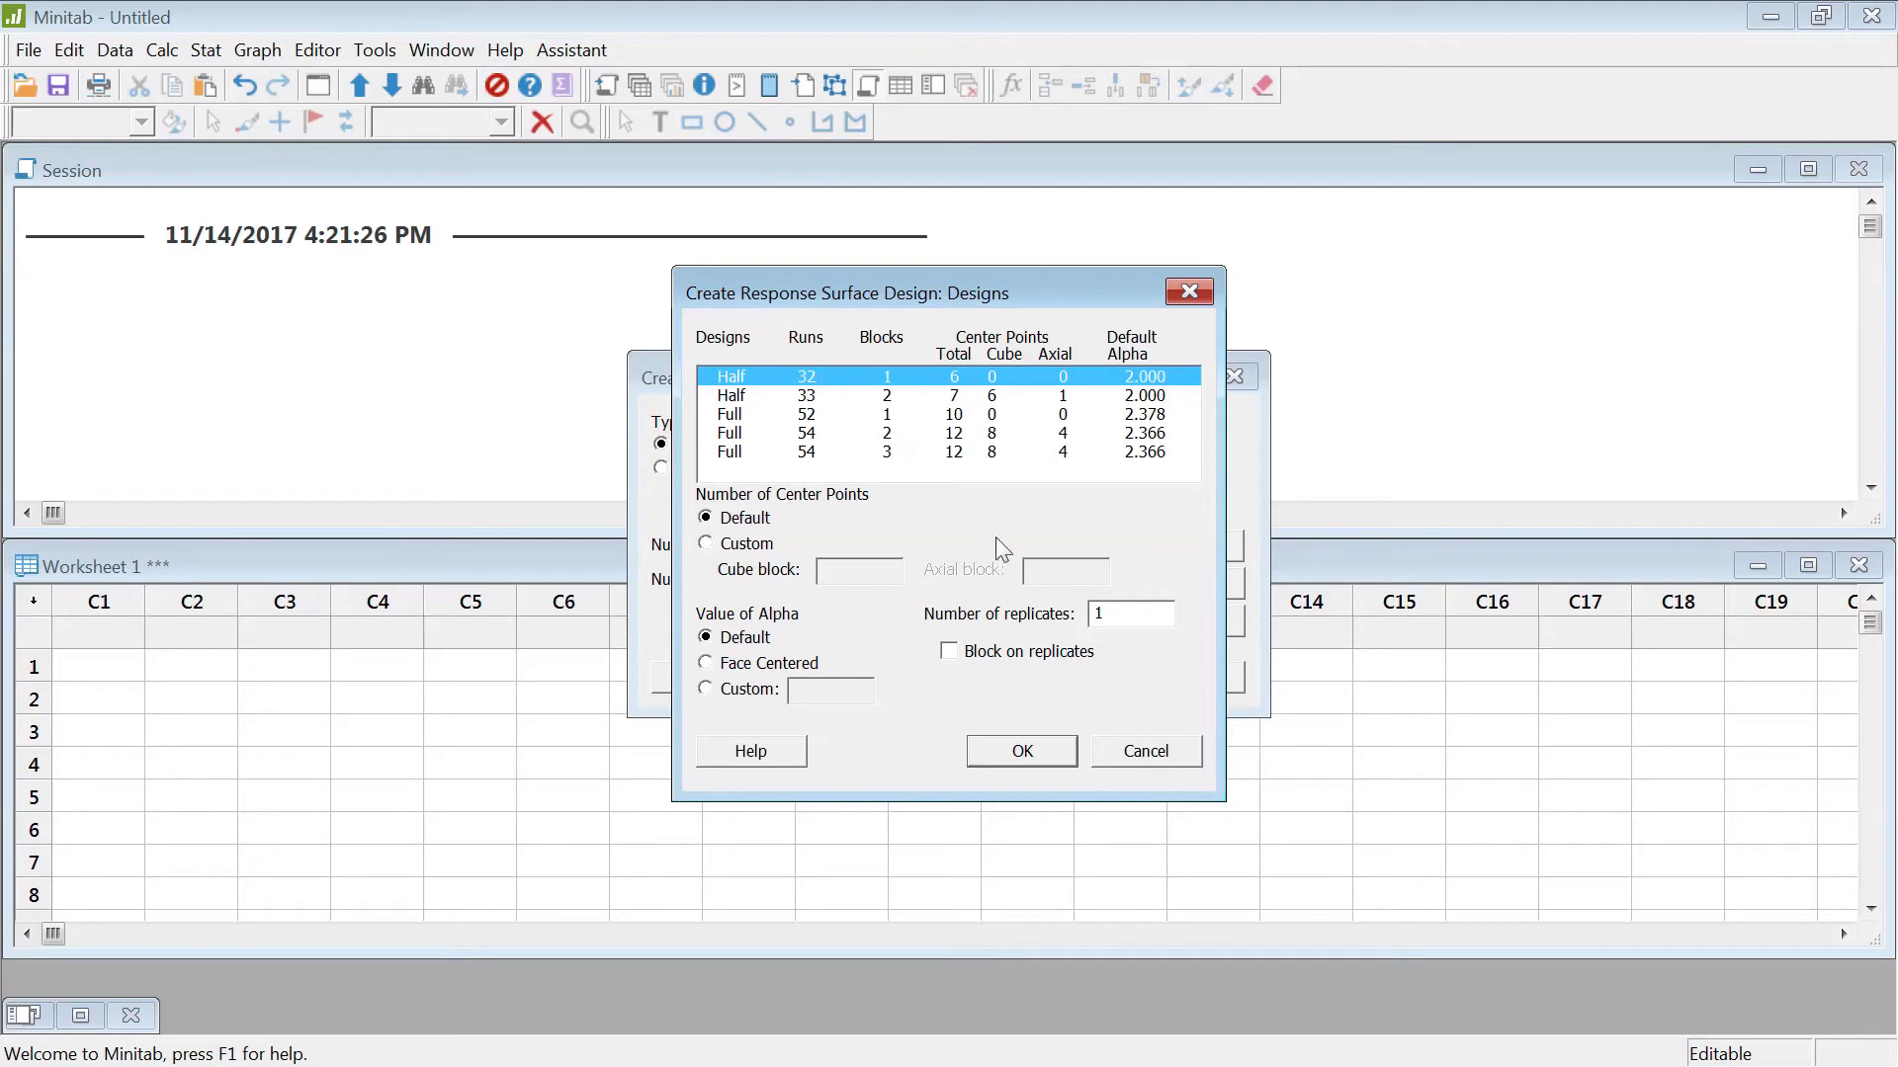
left_click(1028, 756)
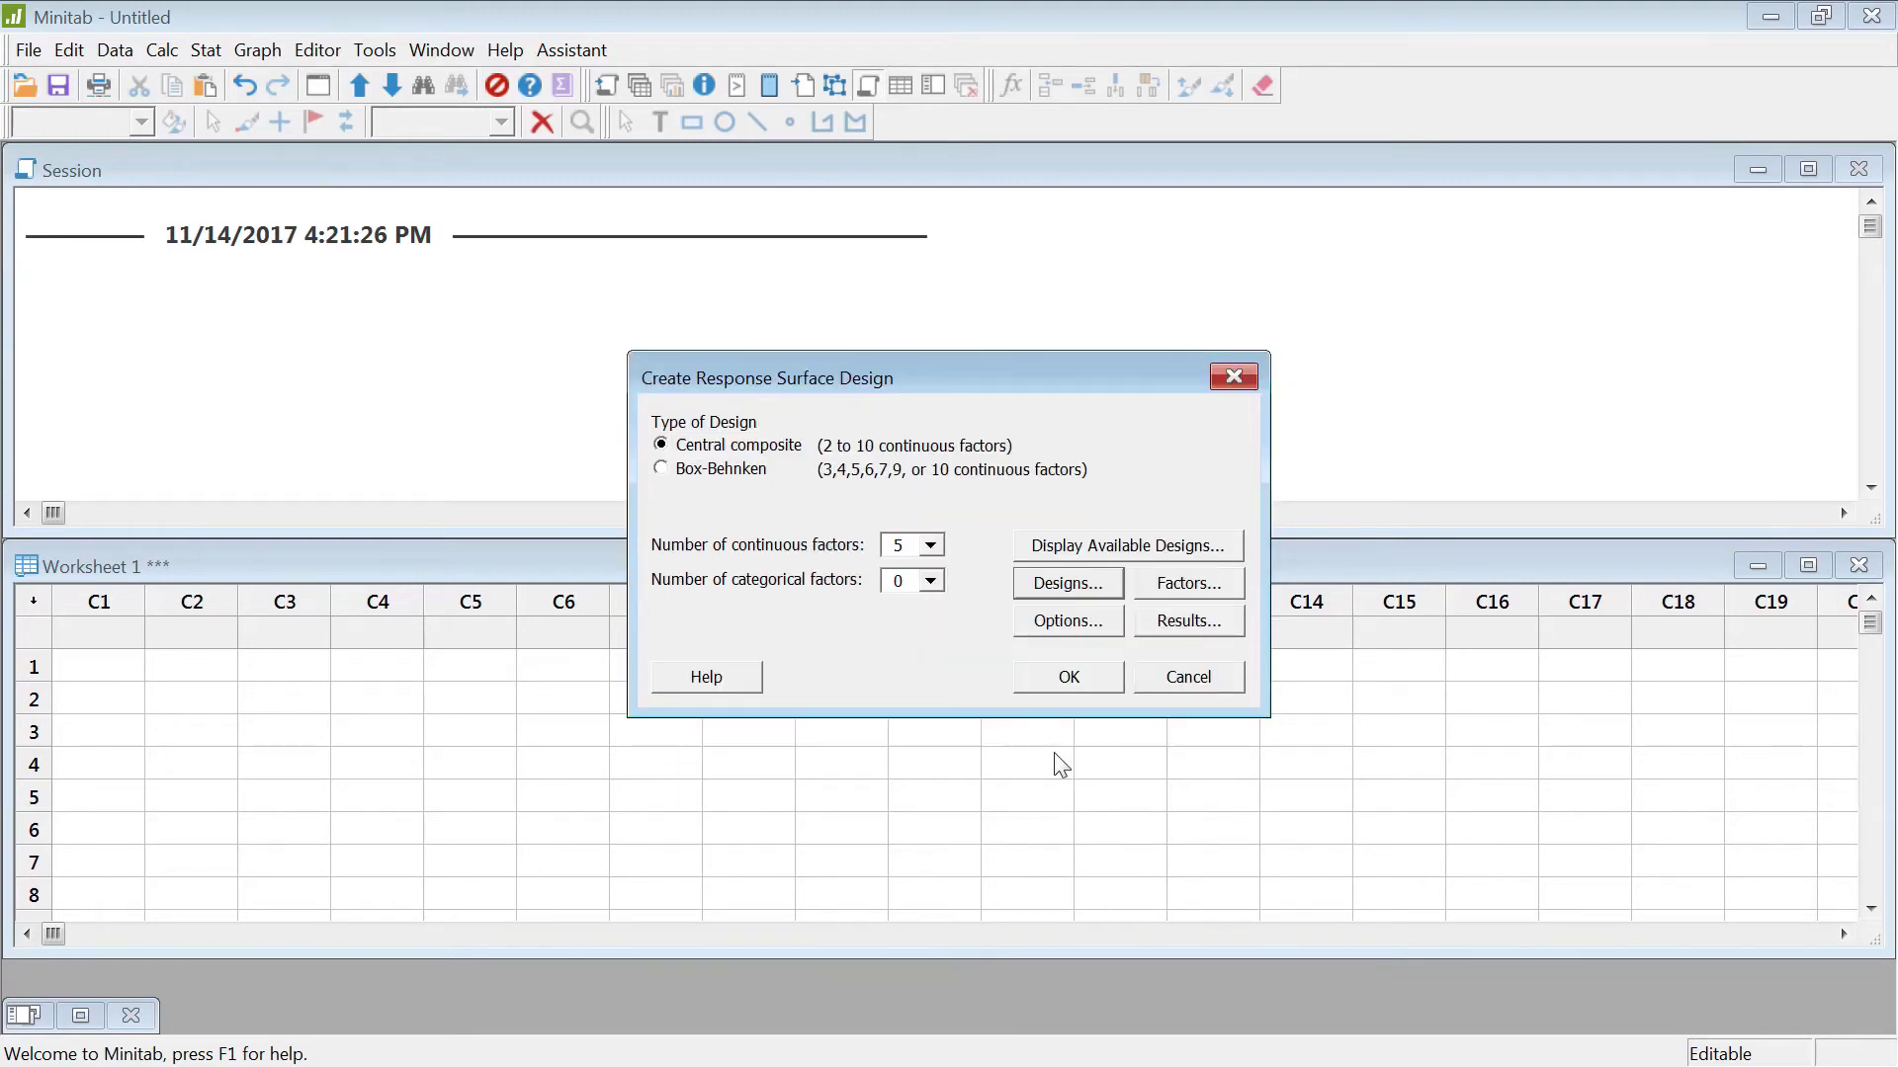
left_click(1077, 680)
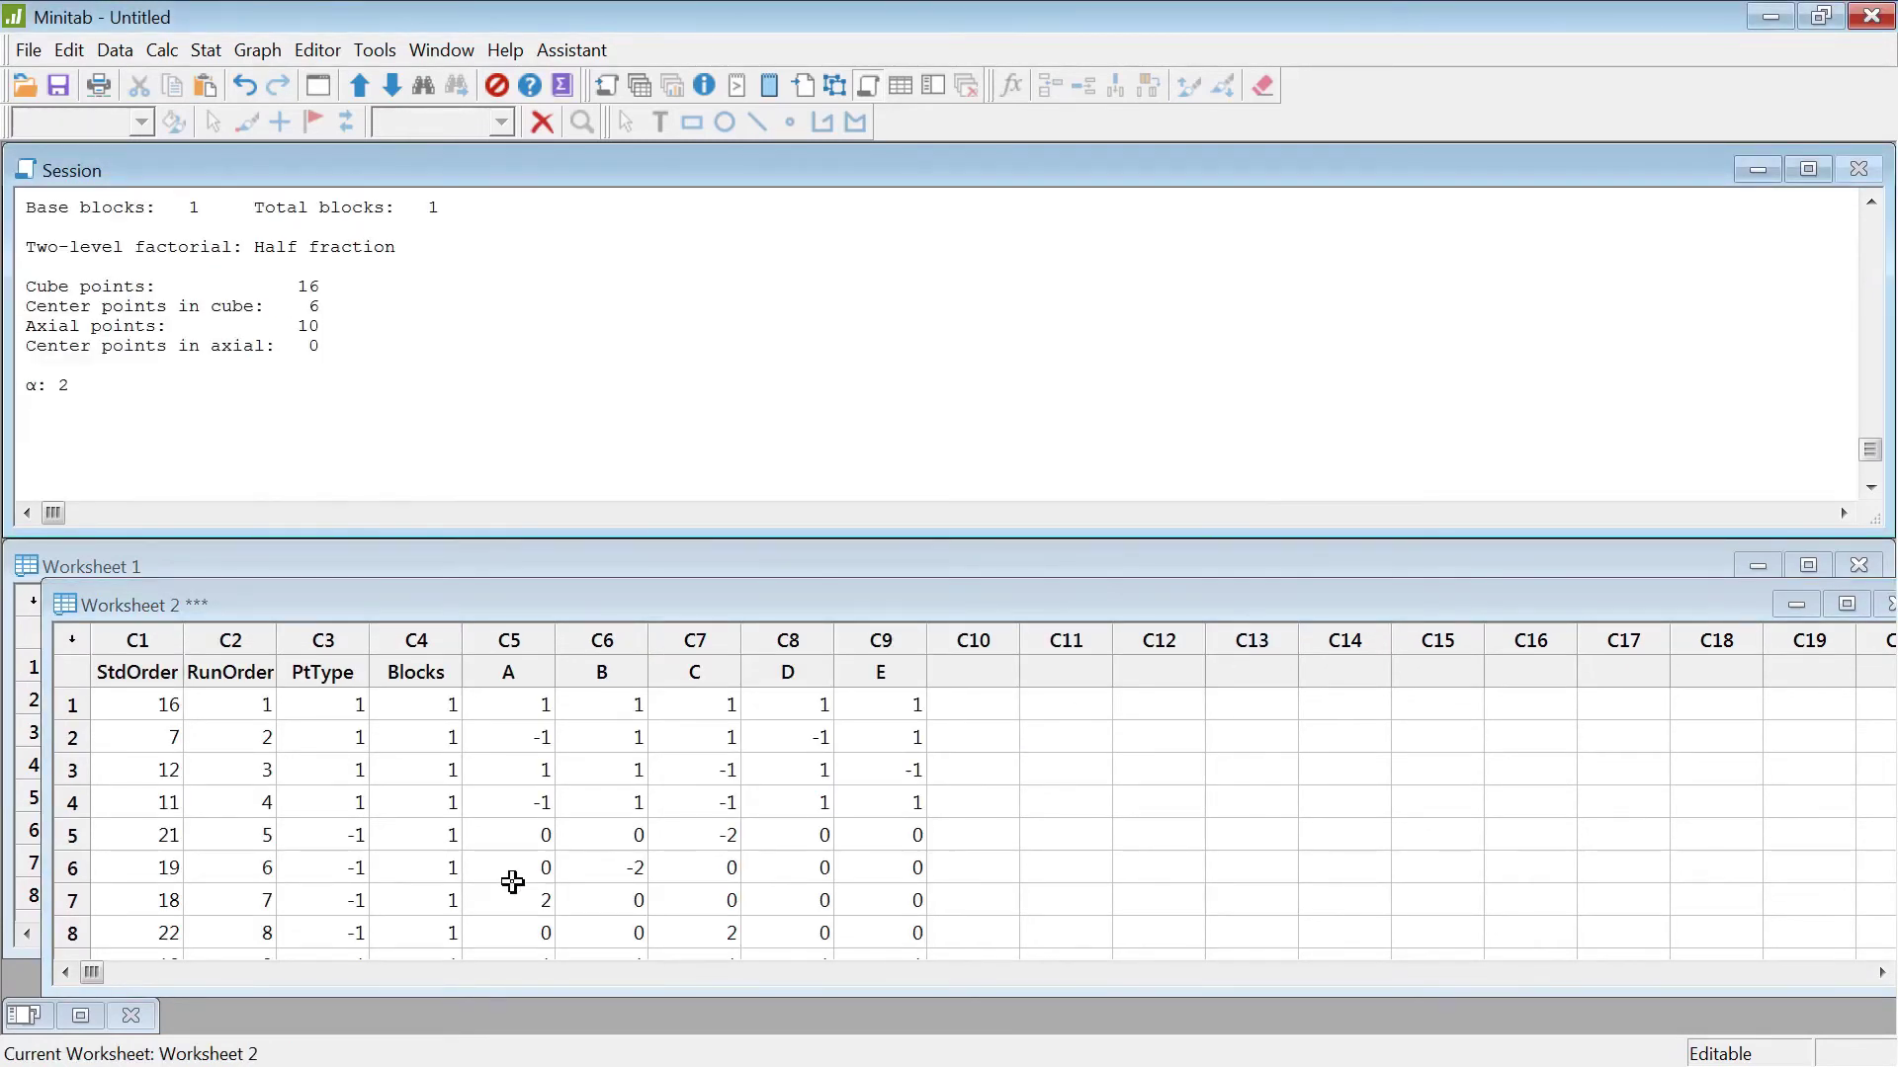
Copy the whole Worksheet 2 design table, from StdOrder to E with headers, into Excel's 2_5-1_CentralComposite sheet starting at P1
left_click_drag(143, 674, 326, 674)
scroll(692, 771, "down", 10)
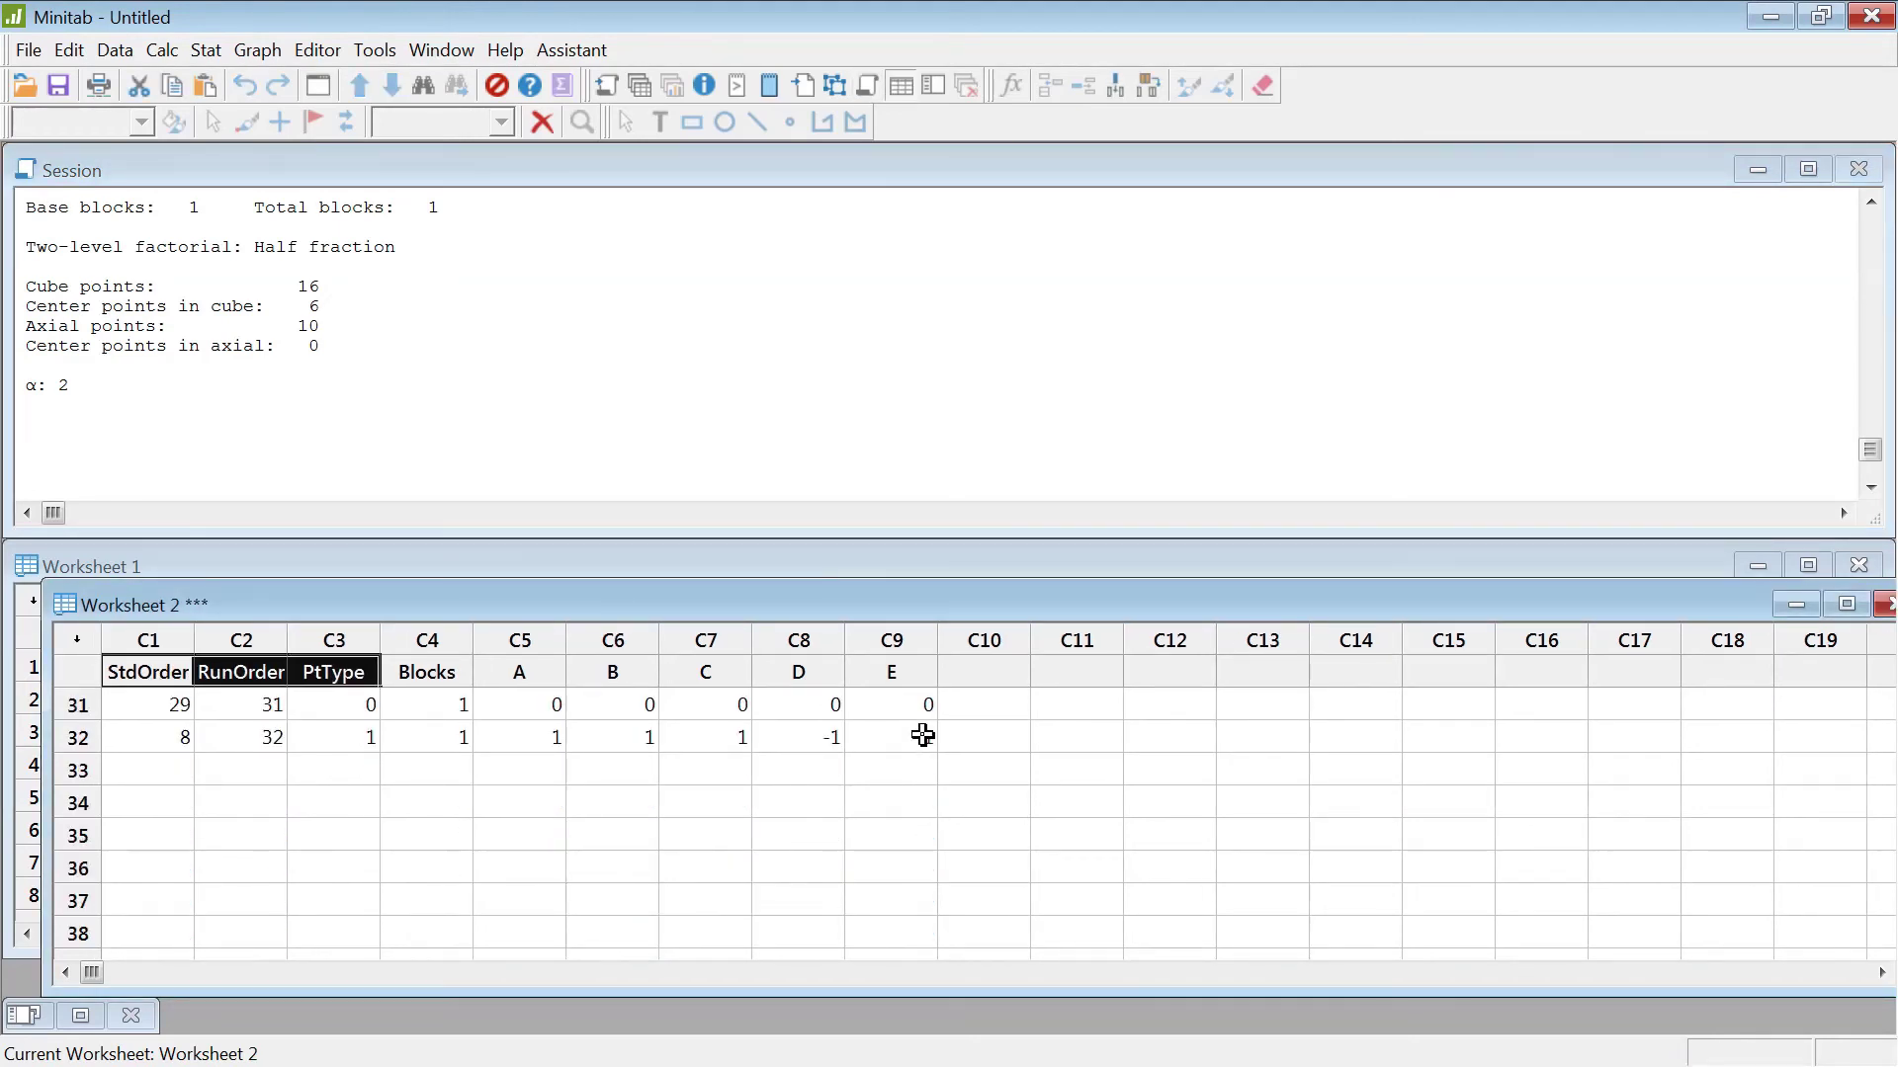
left_click(923, 736, "shift")
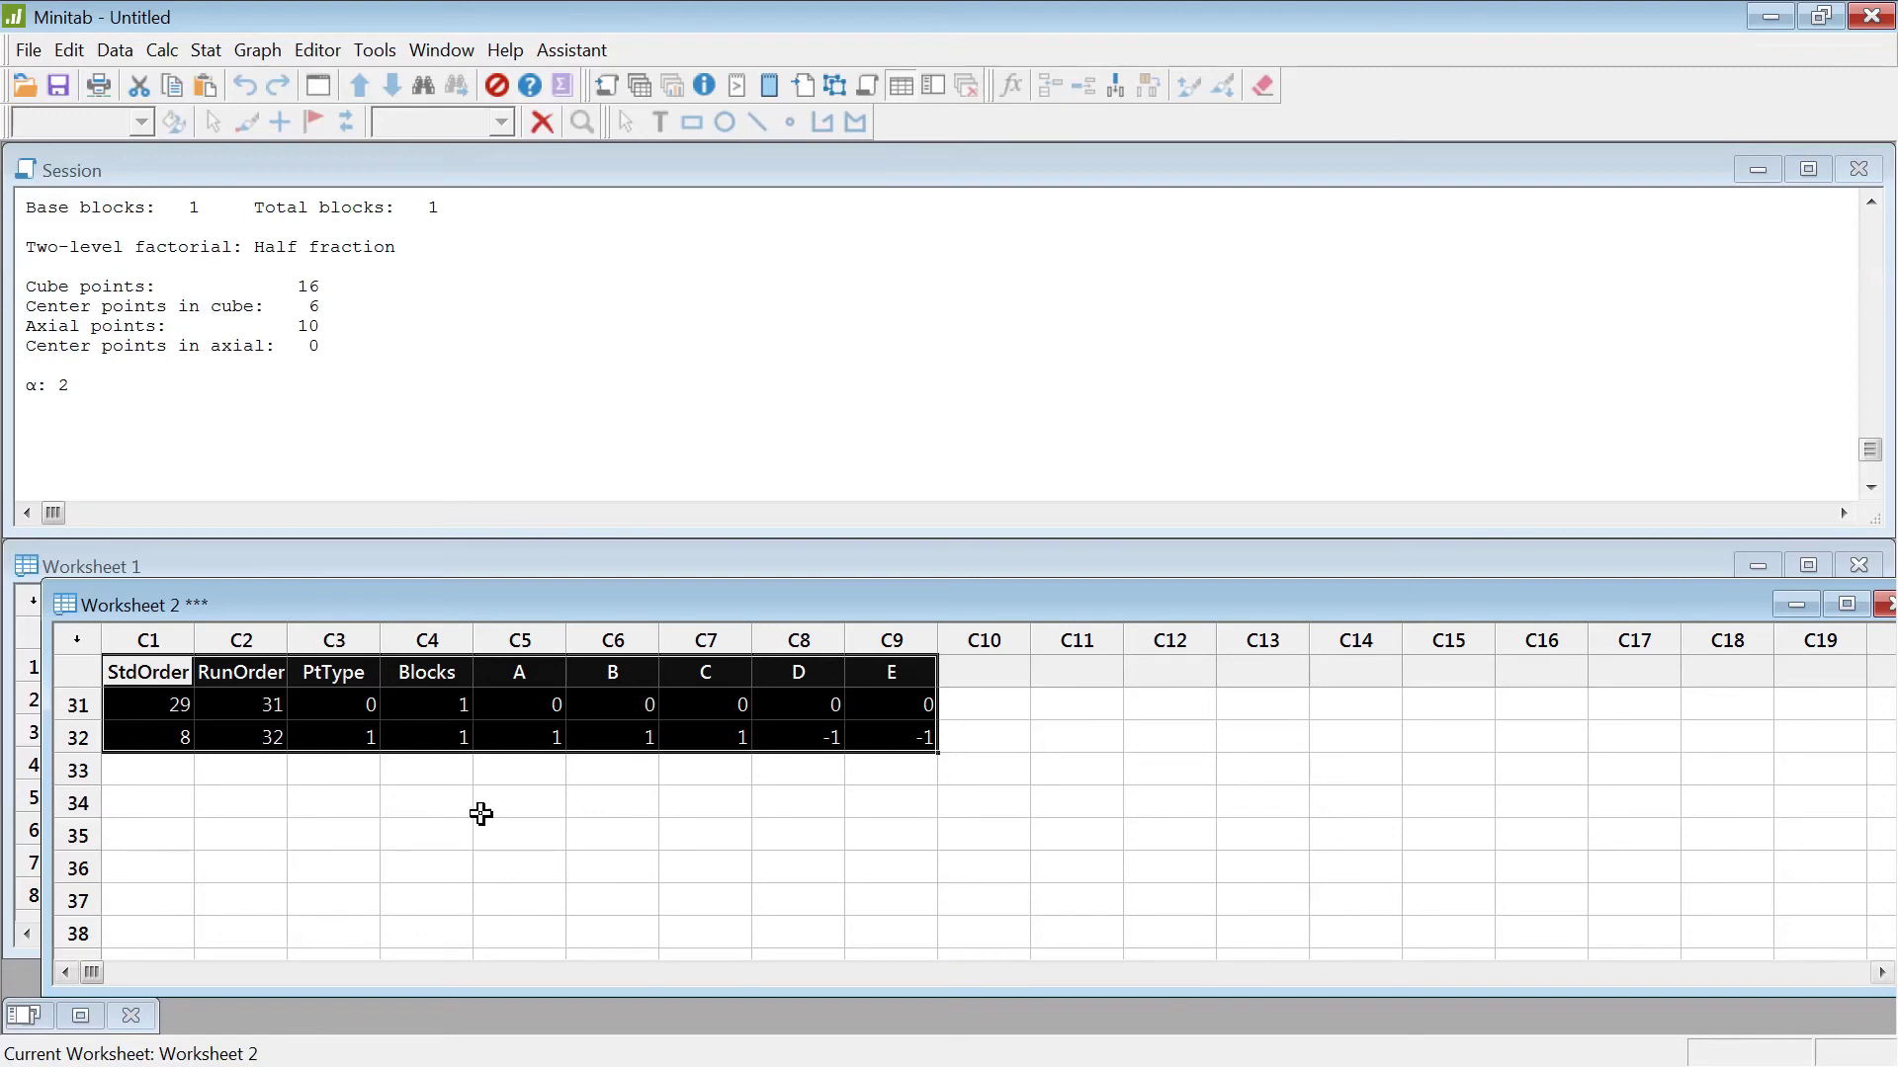
left_click(637, 746)
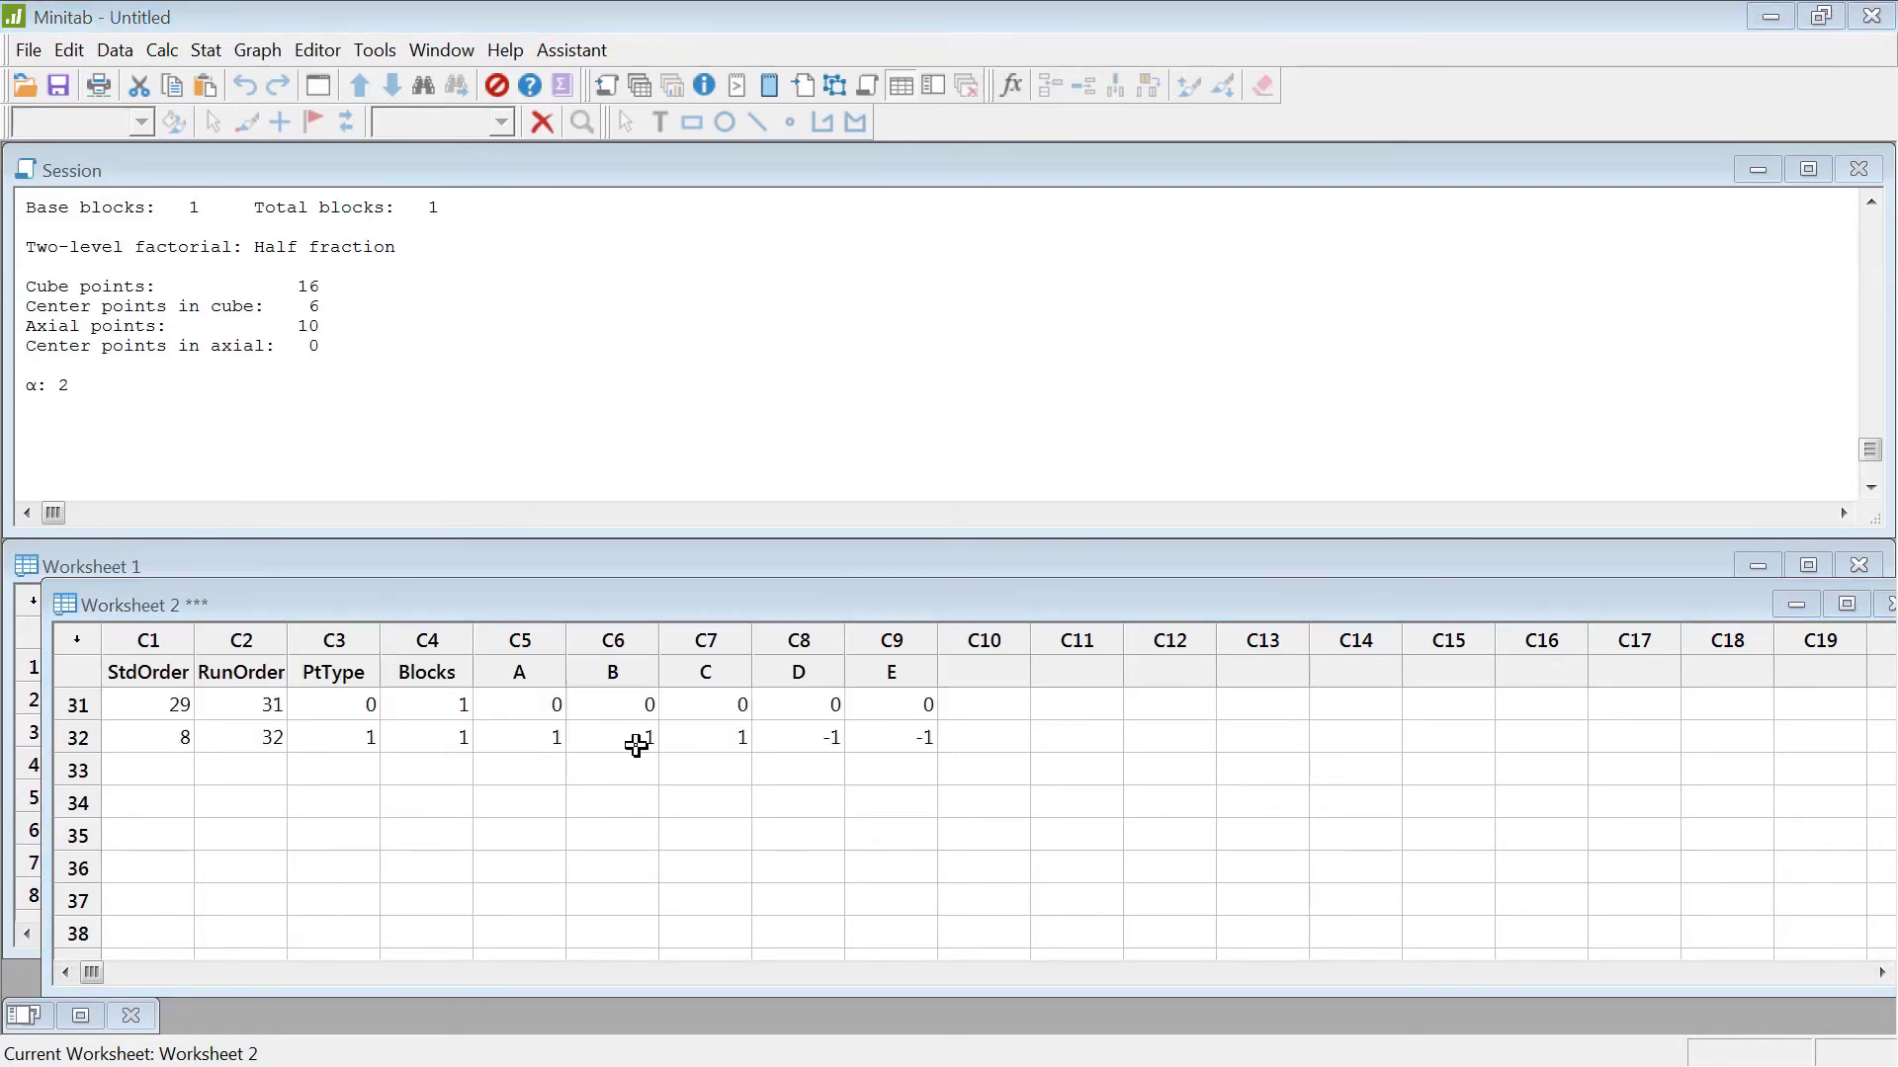
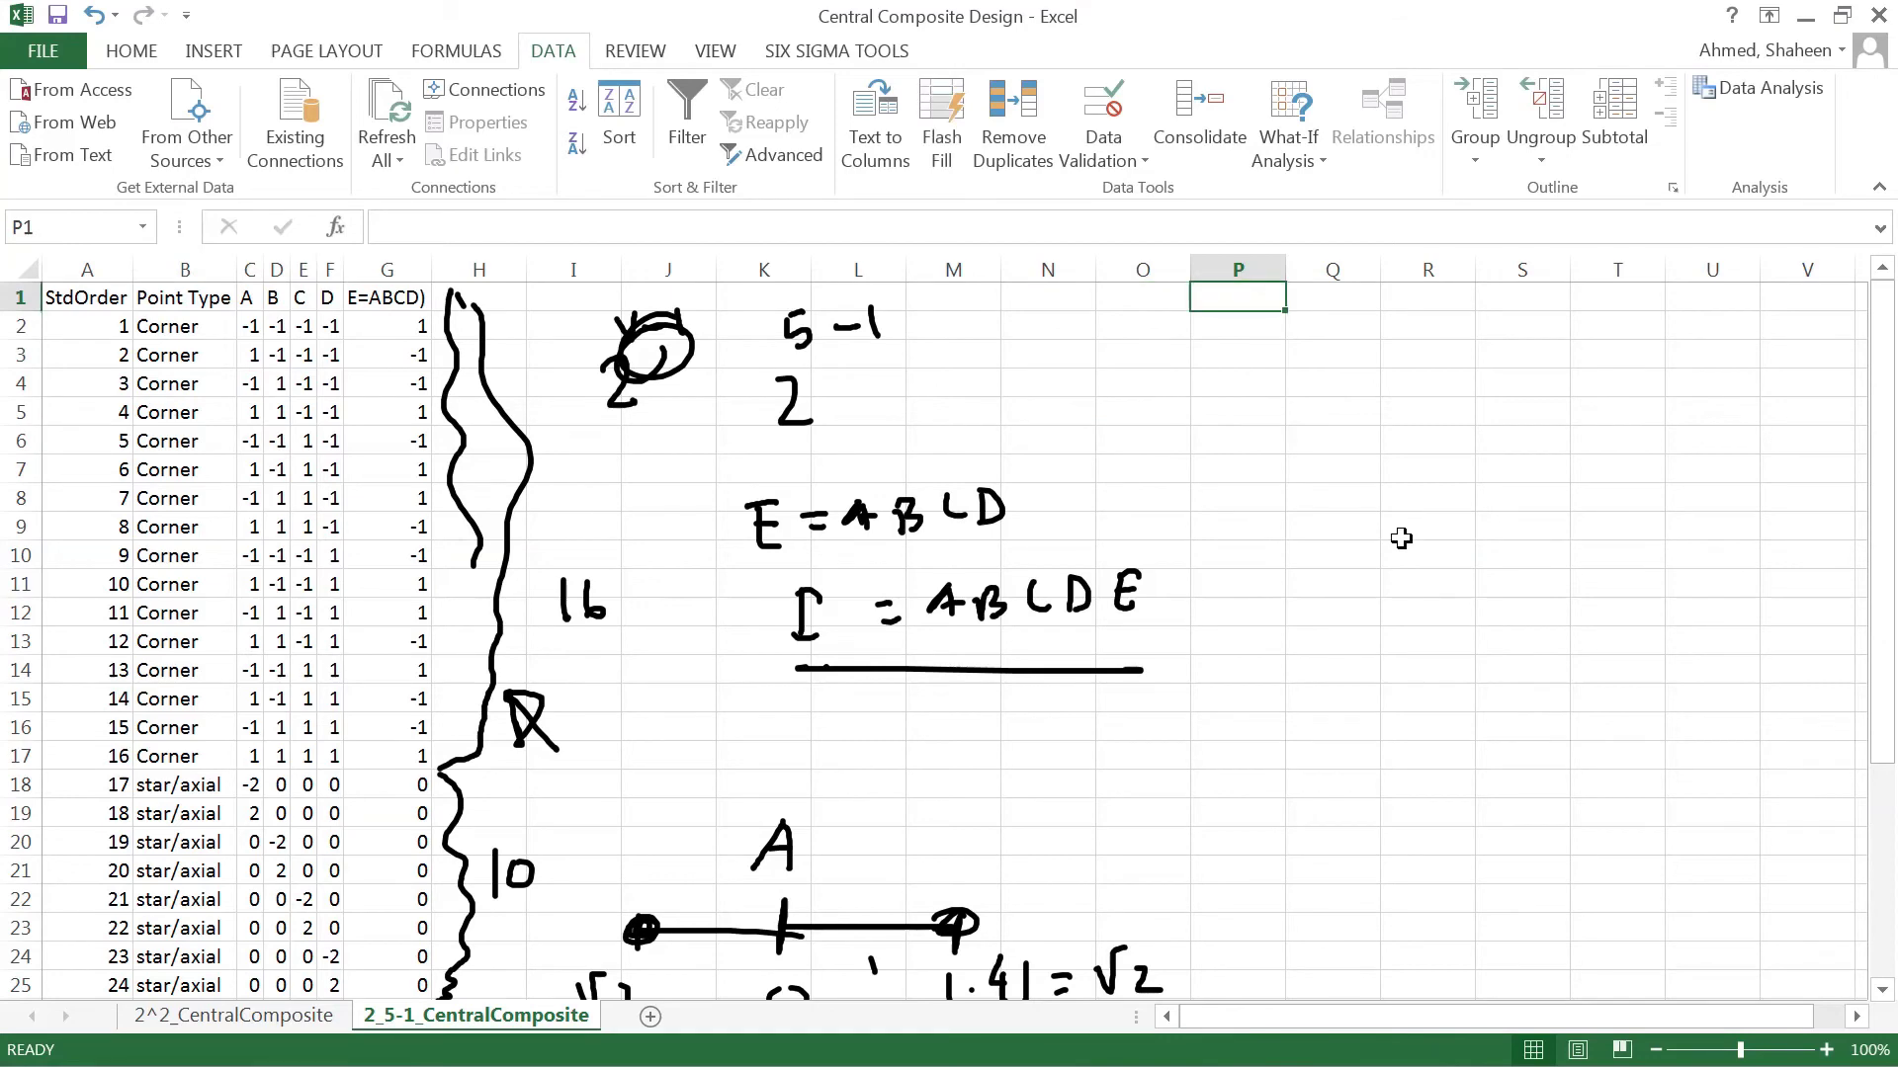
key("ctrl+v")
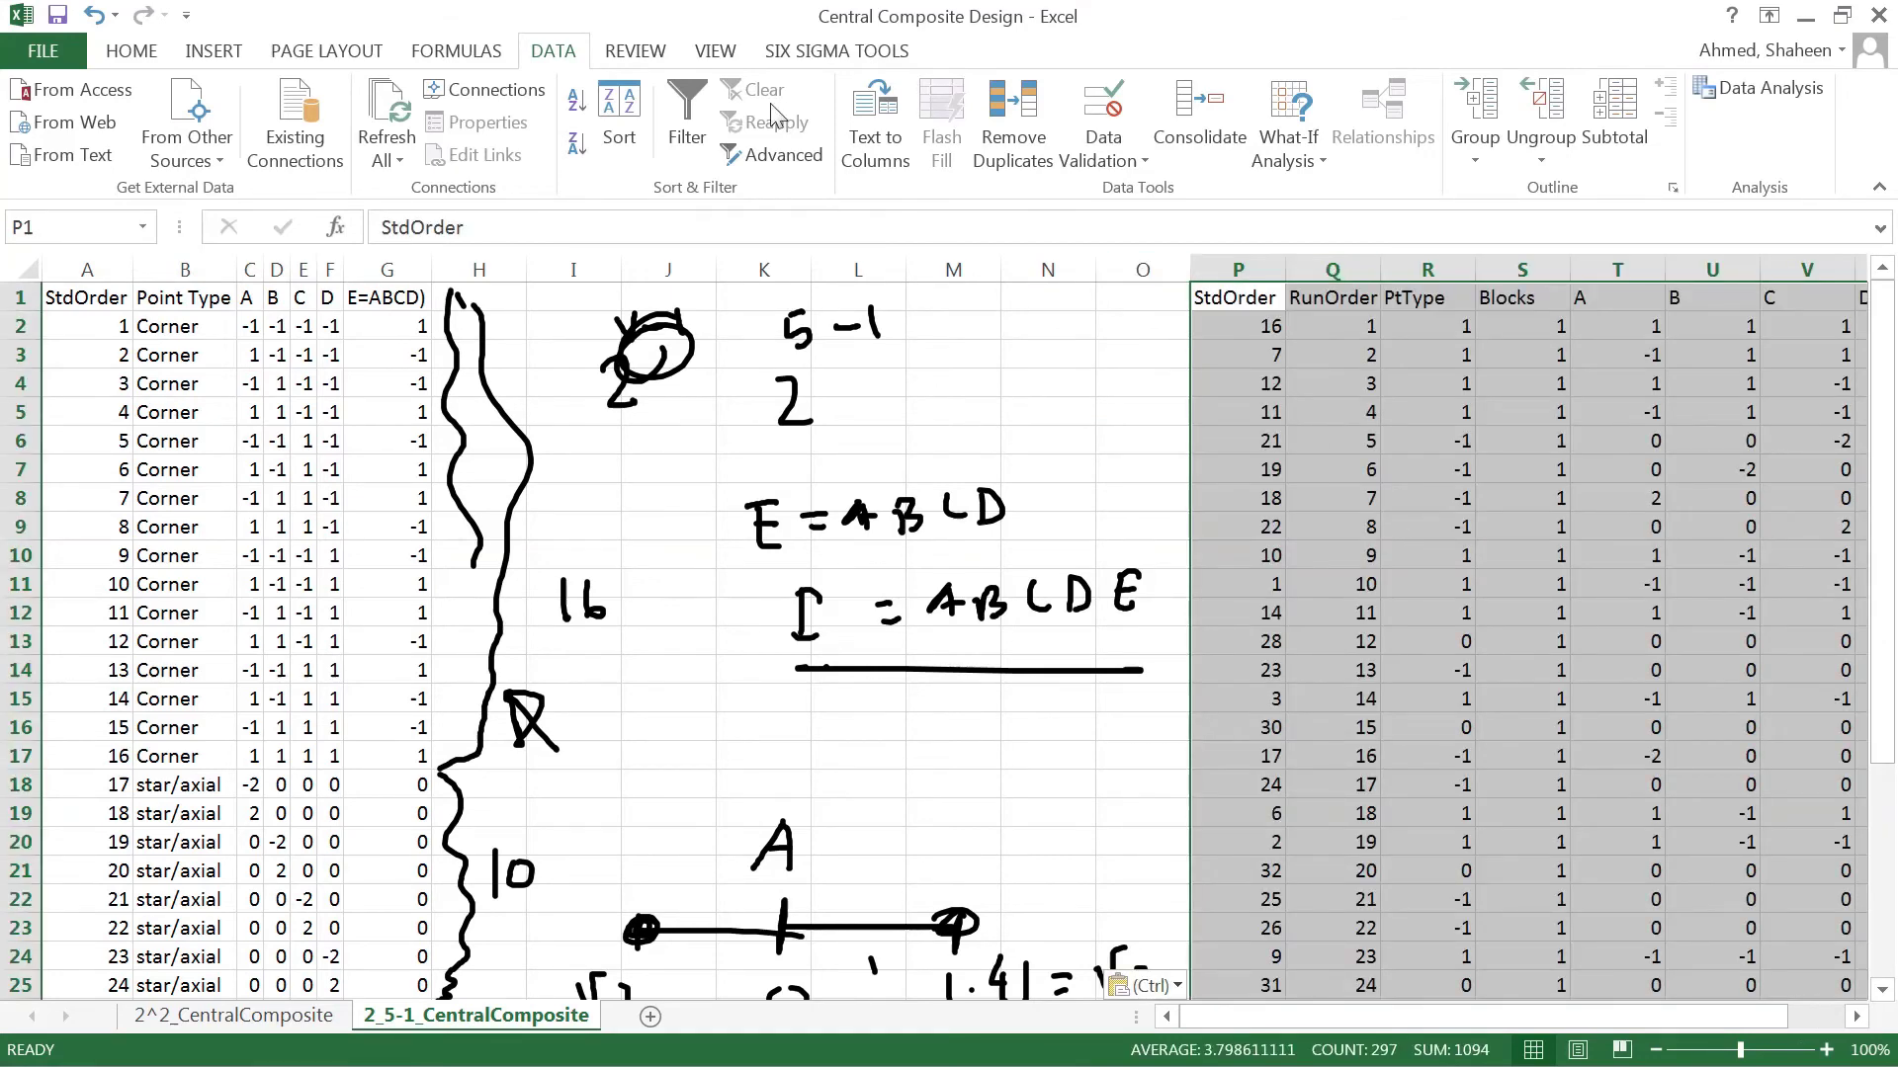
Sort the pasted Minitab design table by StdOrder from smallest to largest
left_click(619, 117)
left_click(1001, 421)
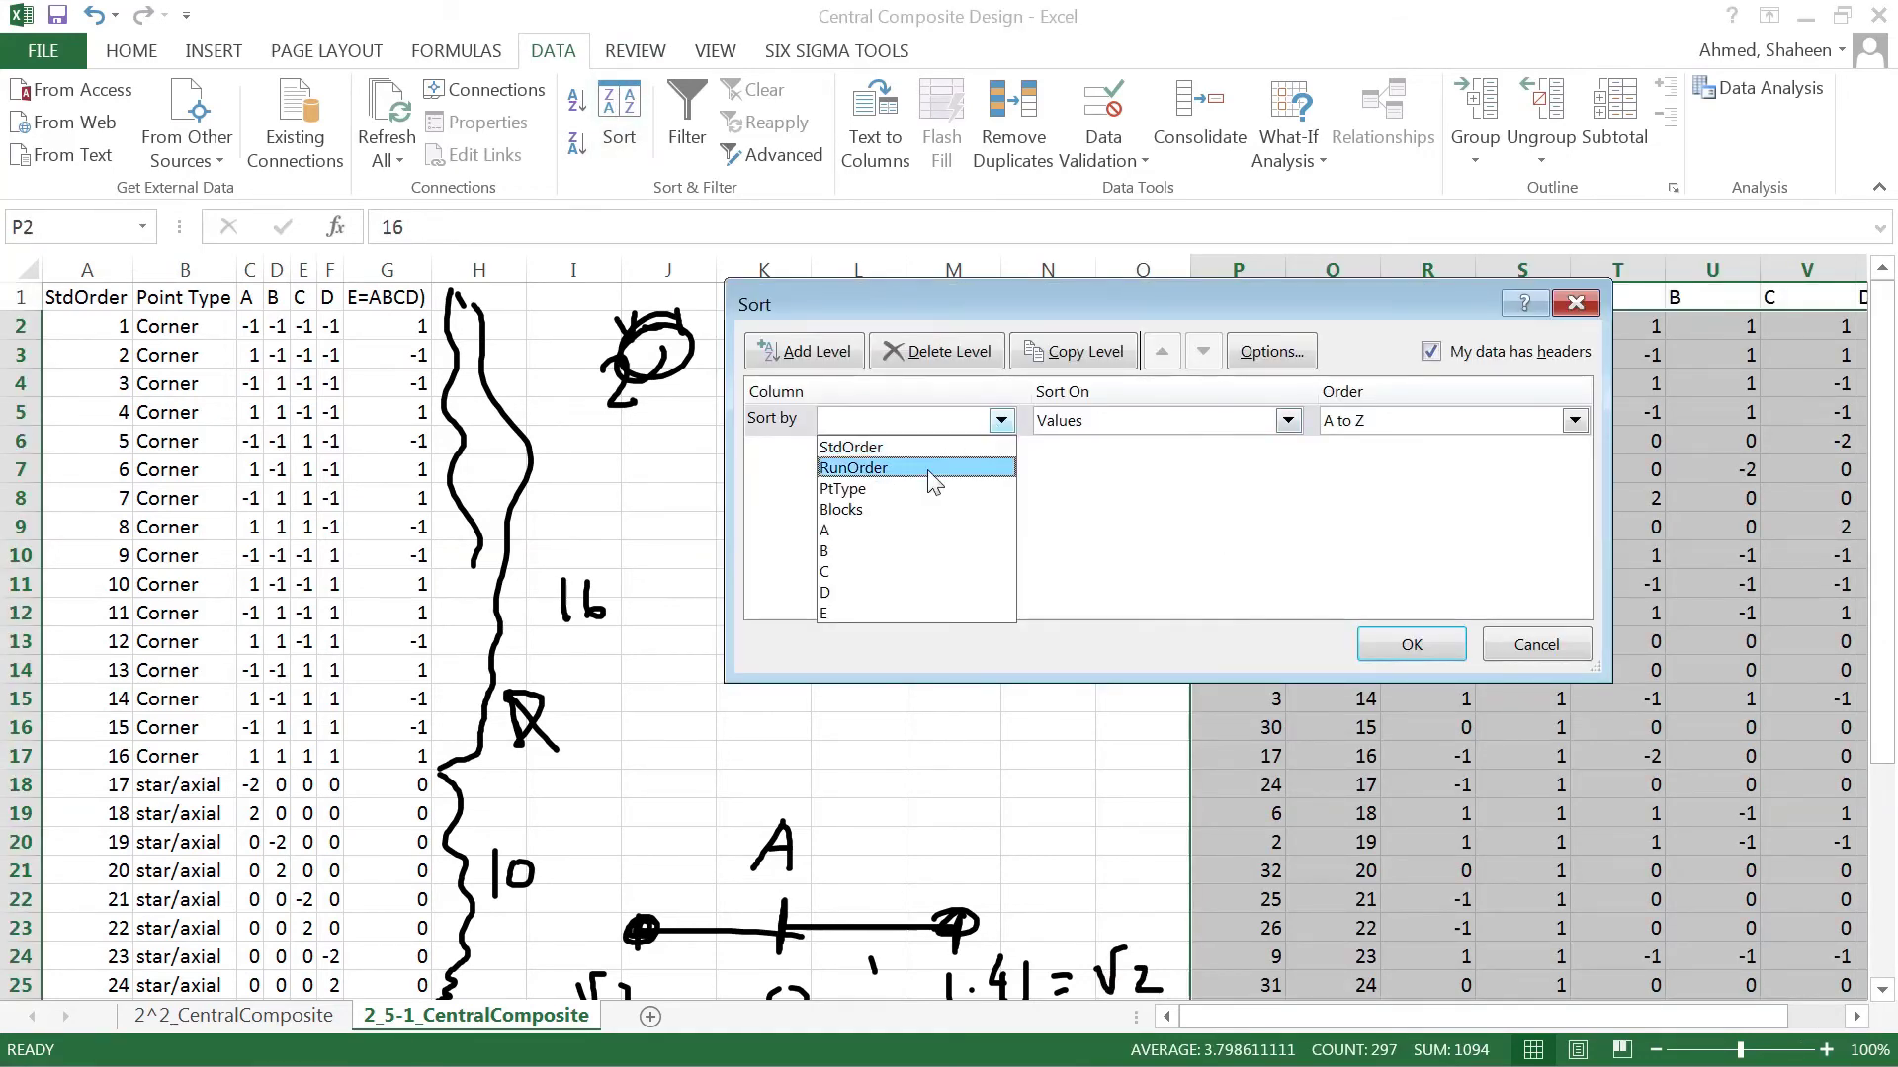
left_click(901, 444)
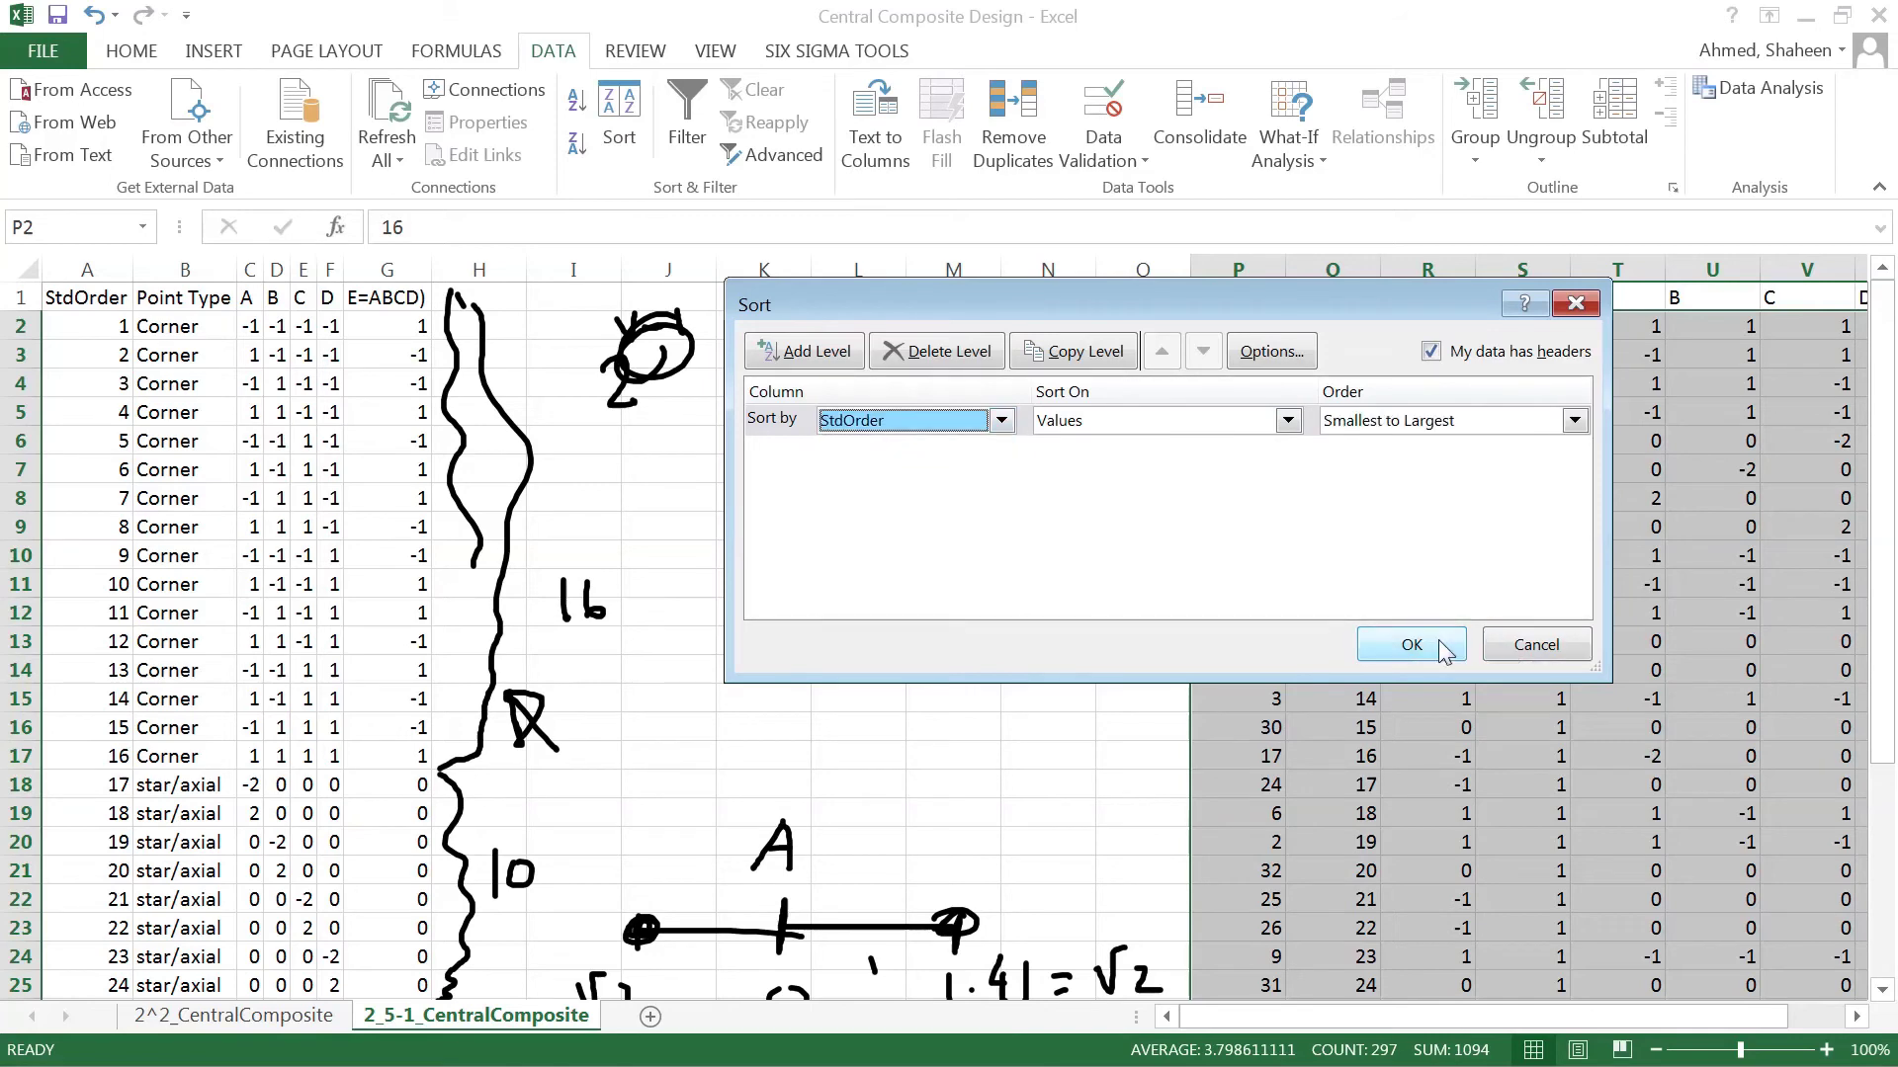
left_click(1436, 645)
Compare the corner and star/axial levels of factors A to E in the manual table with those in the Minitab table
mouse_move(1586, 1016)
left_mouse_down()
mouse_move(1700, 1016)
mouse_move(1596, 1016)
left_mouse_up()
left_click(1402, 358)
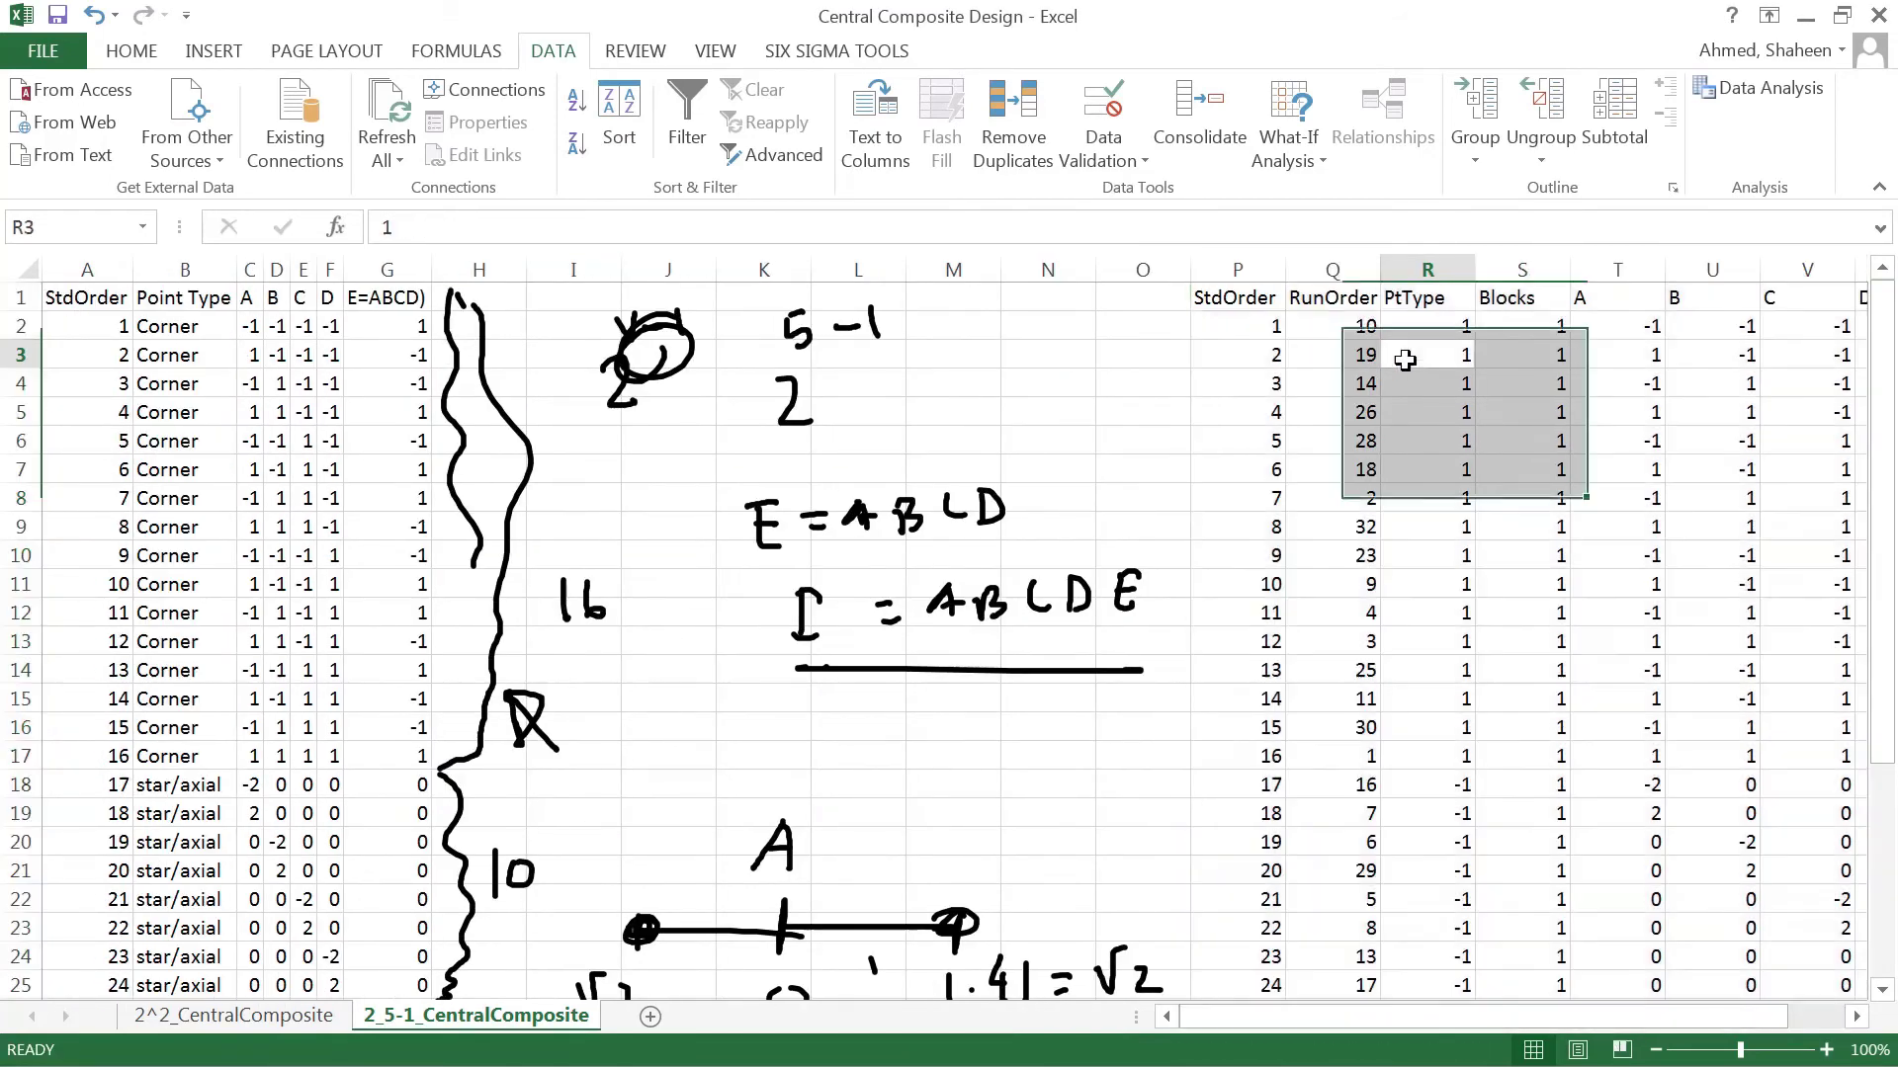
scroll(1328, 550, "down", 1, "ctrl")
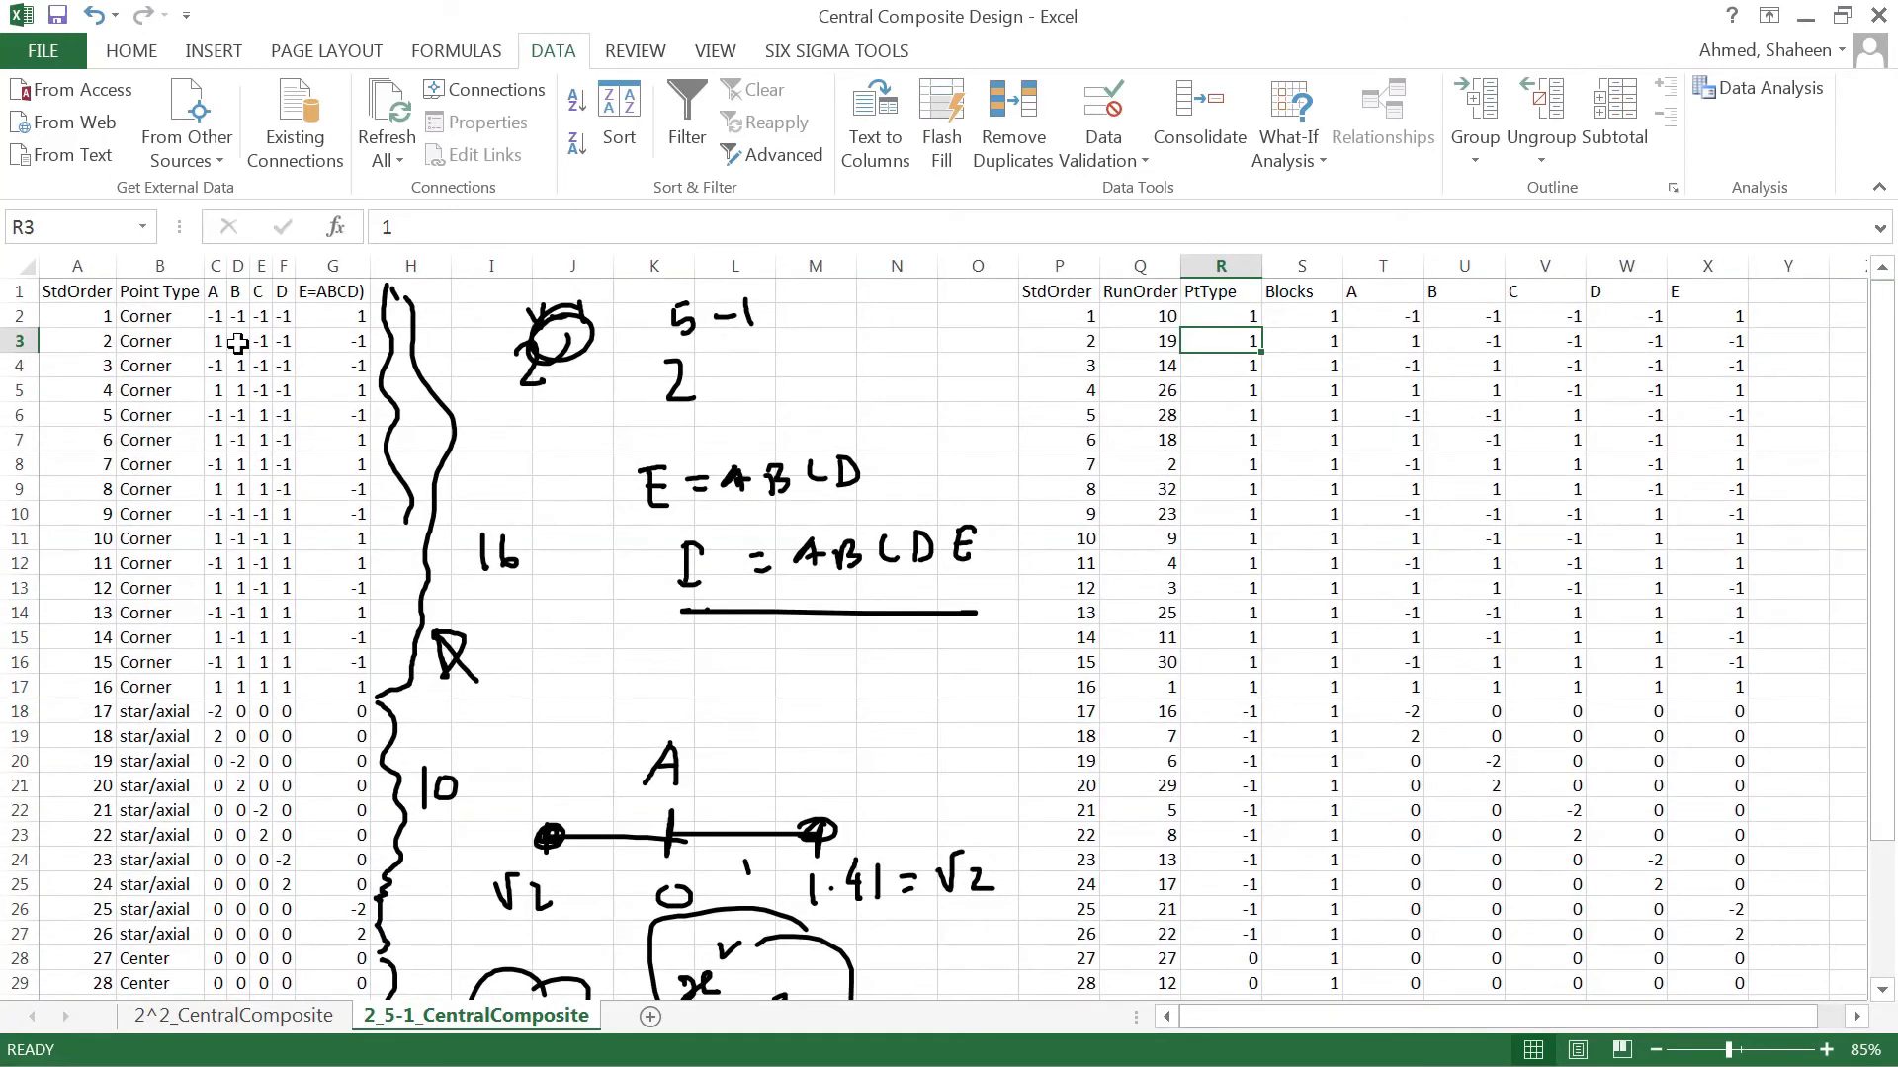
left_click_drag(227, 316, 361, 712)
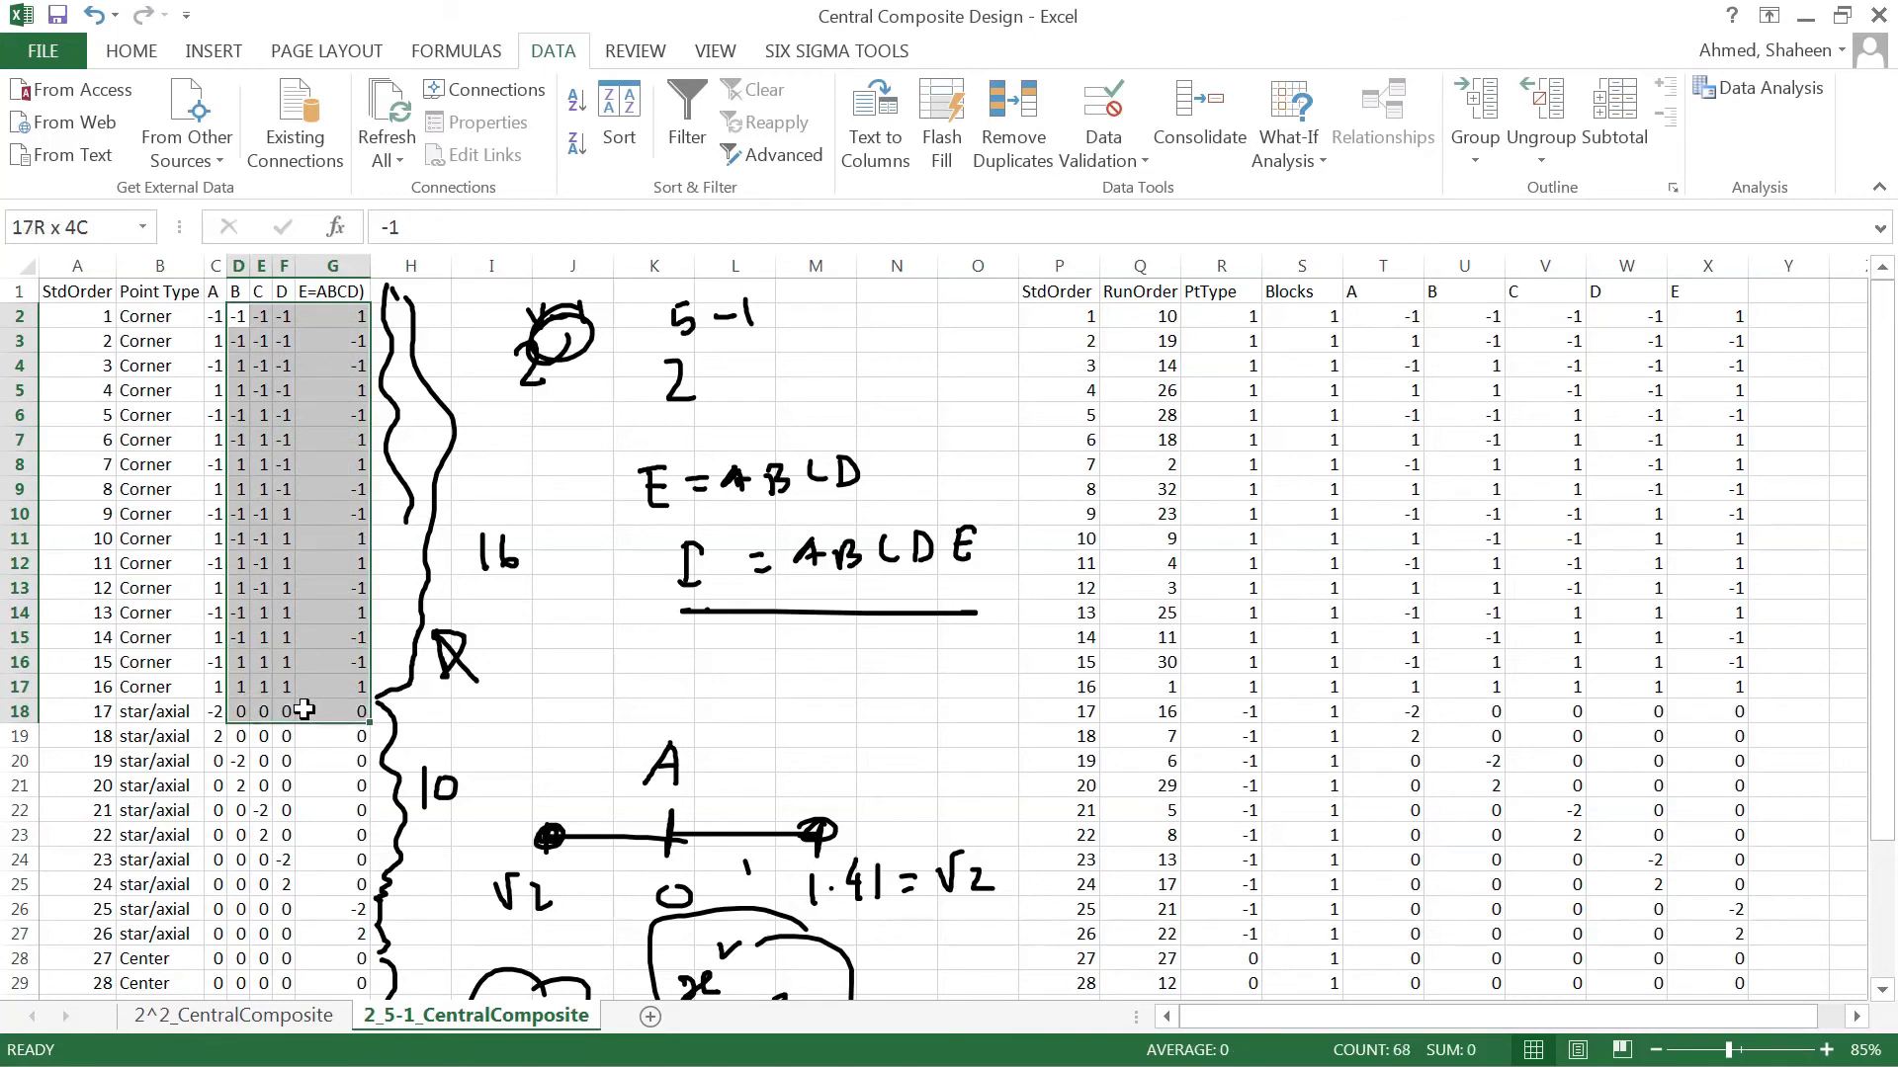
left_click_drag(1281, 323, 1720, 682)
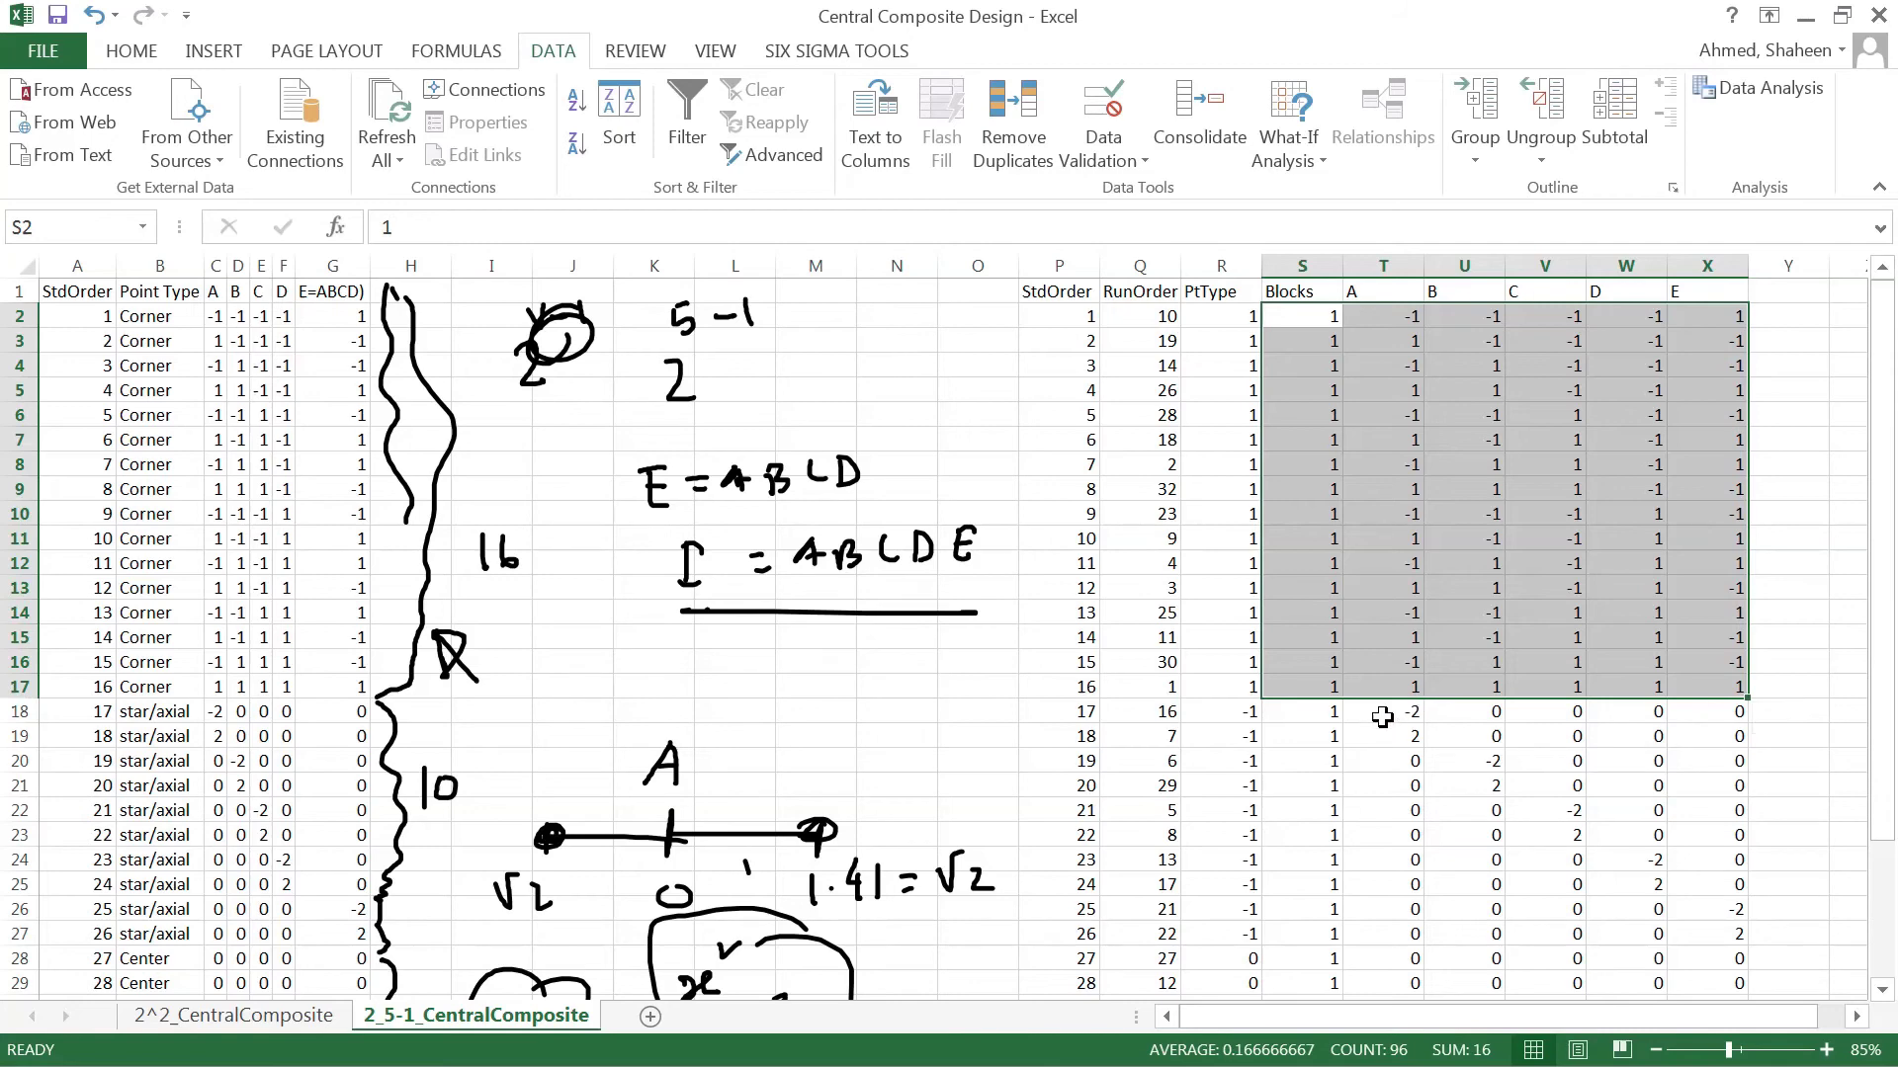
left_click_drag(1062, 321, 1729, 687)
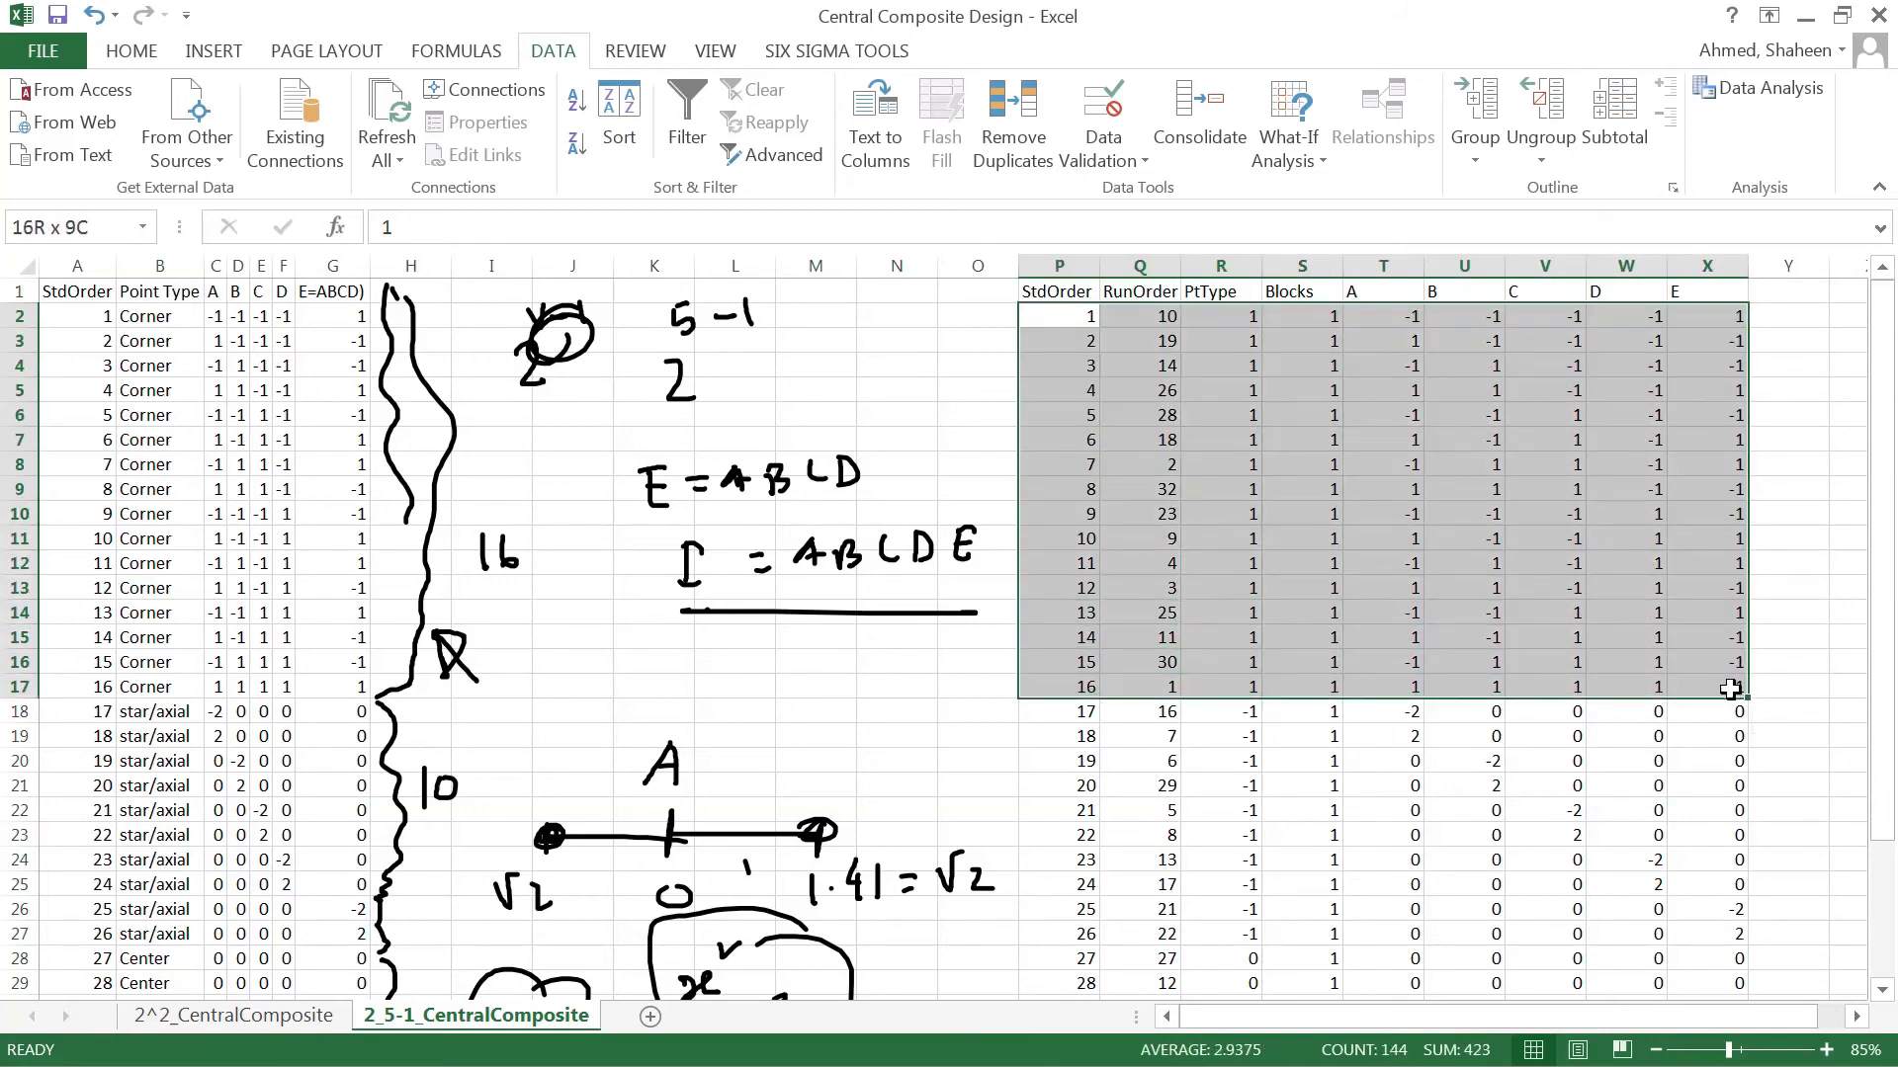
left_click_drag(1730, 689, 1730, 689)
scroll(1547, 786, "down", 2)
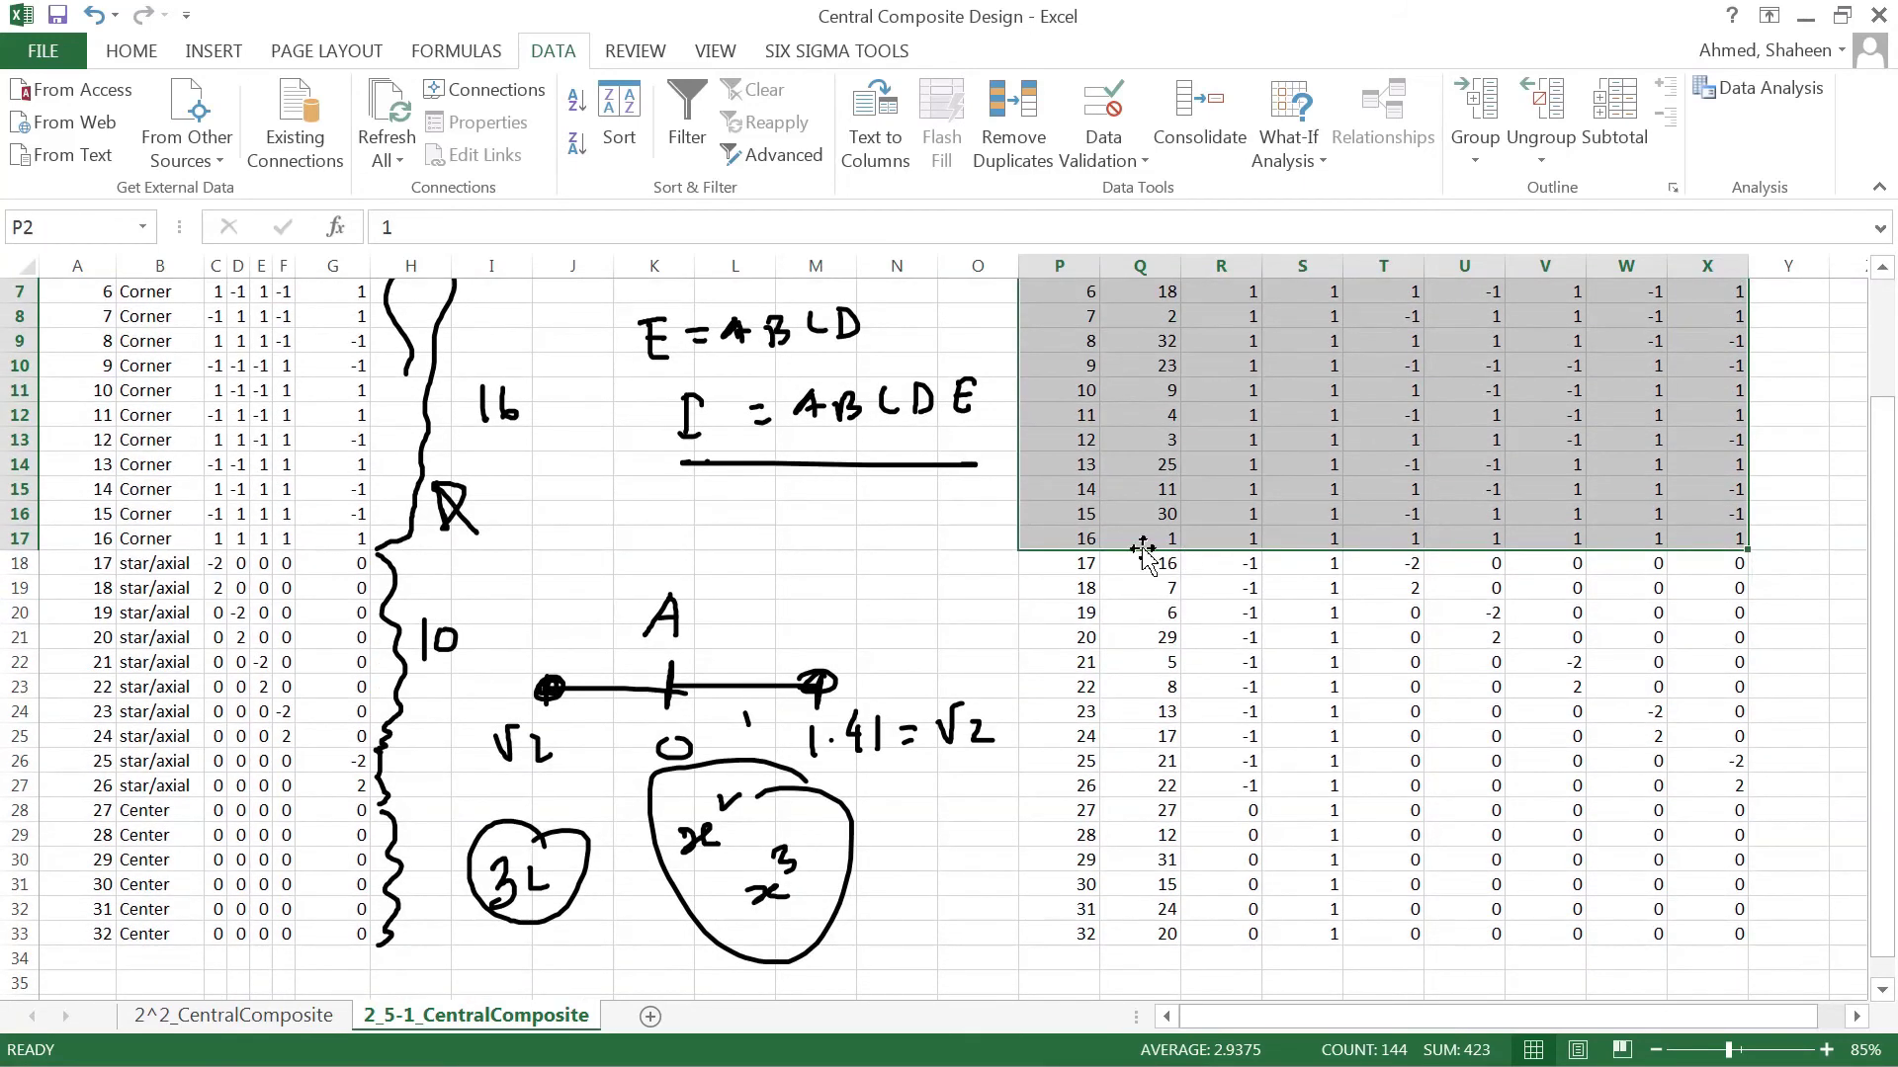
left_click_drag(1072, 567, 1740, 763)
scroll(1739, 766, "up", 2)
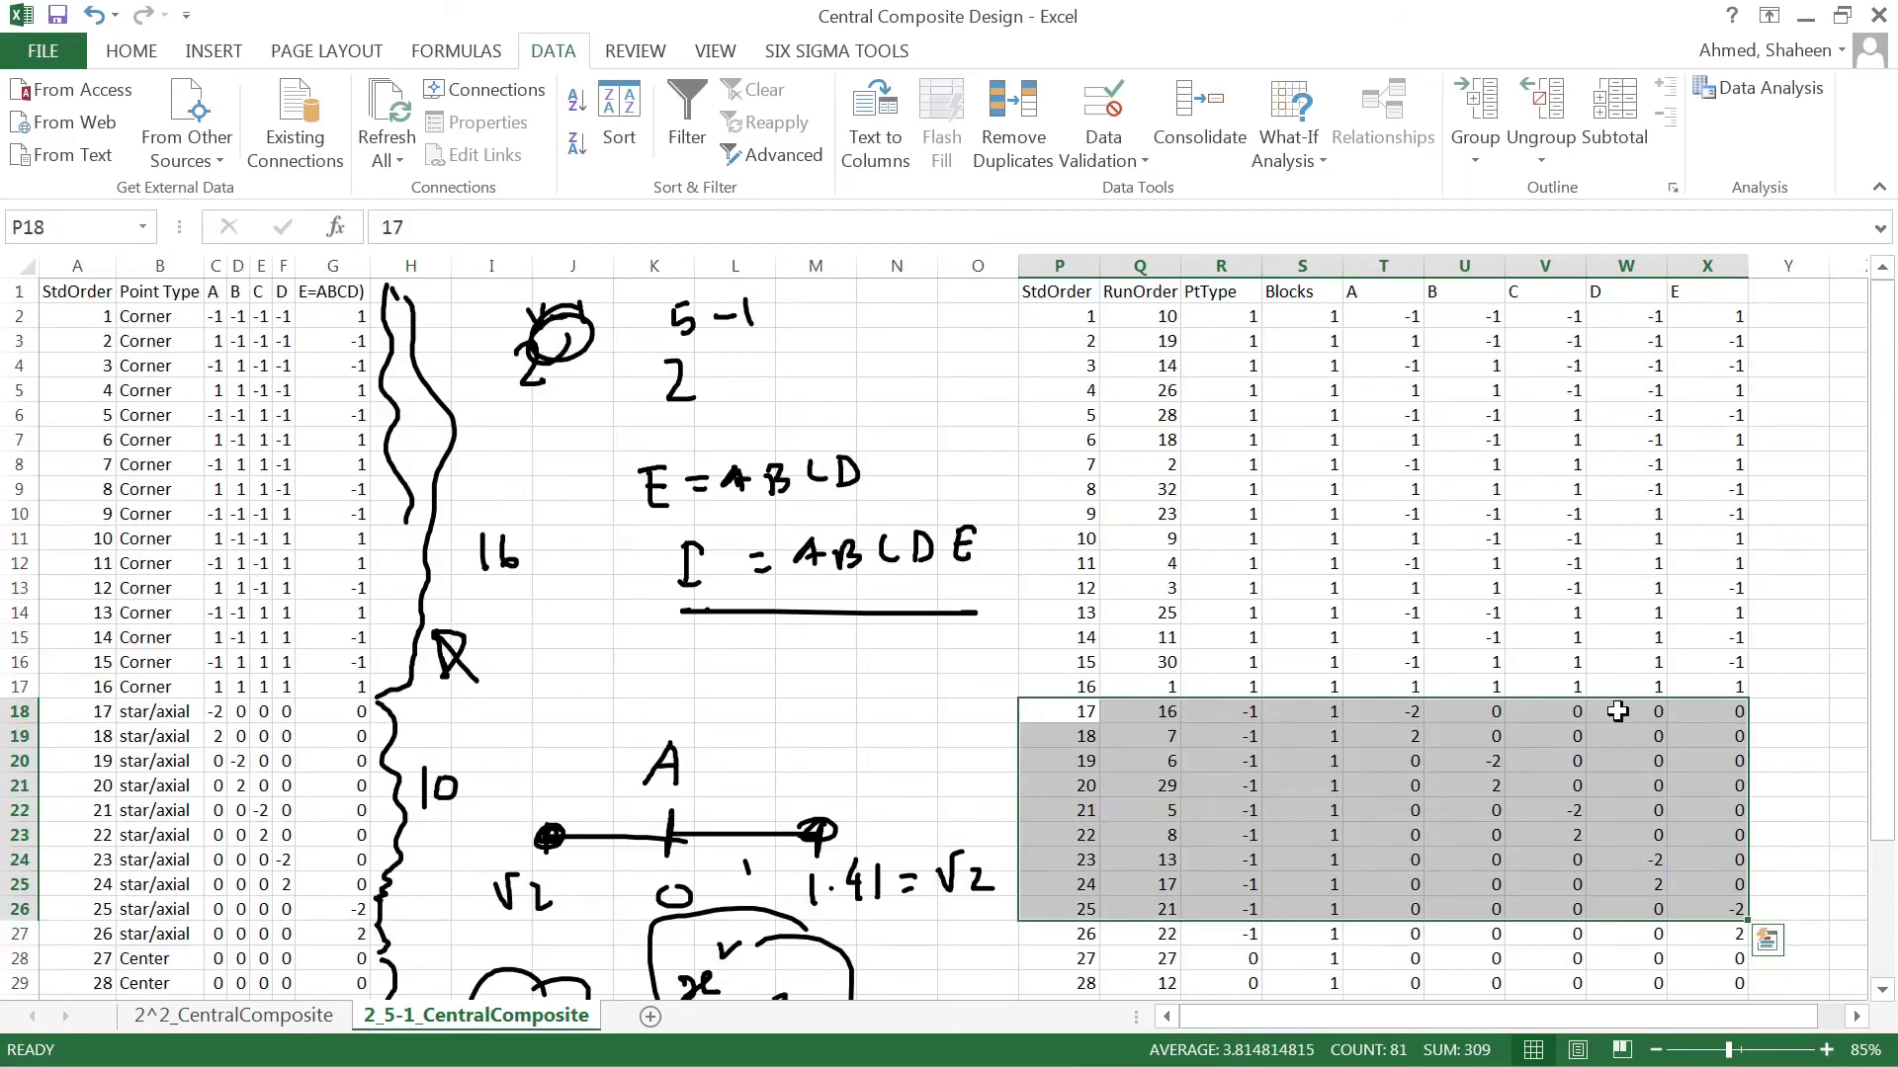
Fit the widths of columns P to X to the contents of the Minitab design table
left_click(1057, 292)
key("ctrl+a")
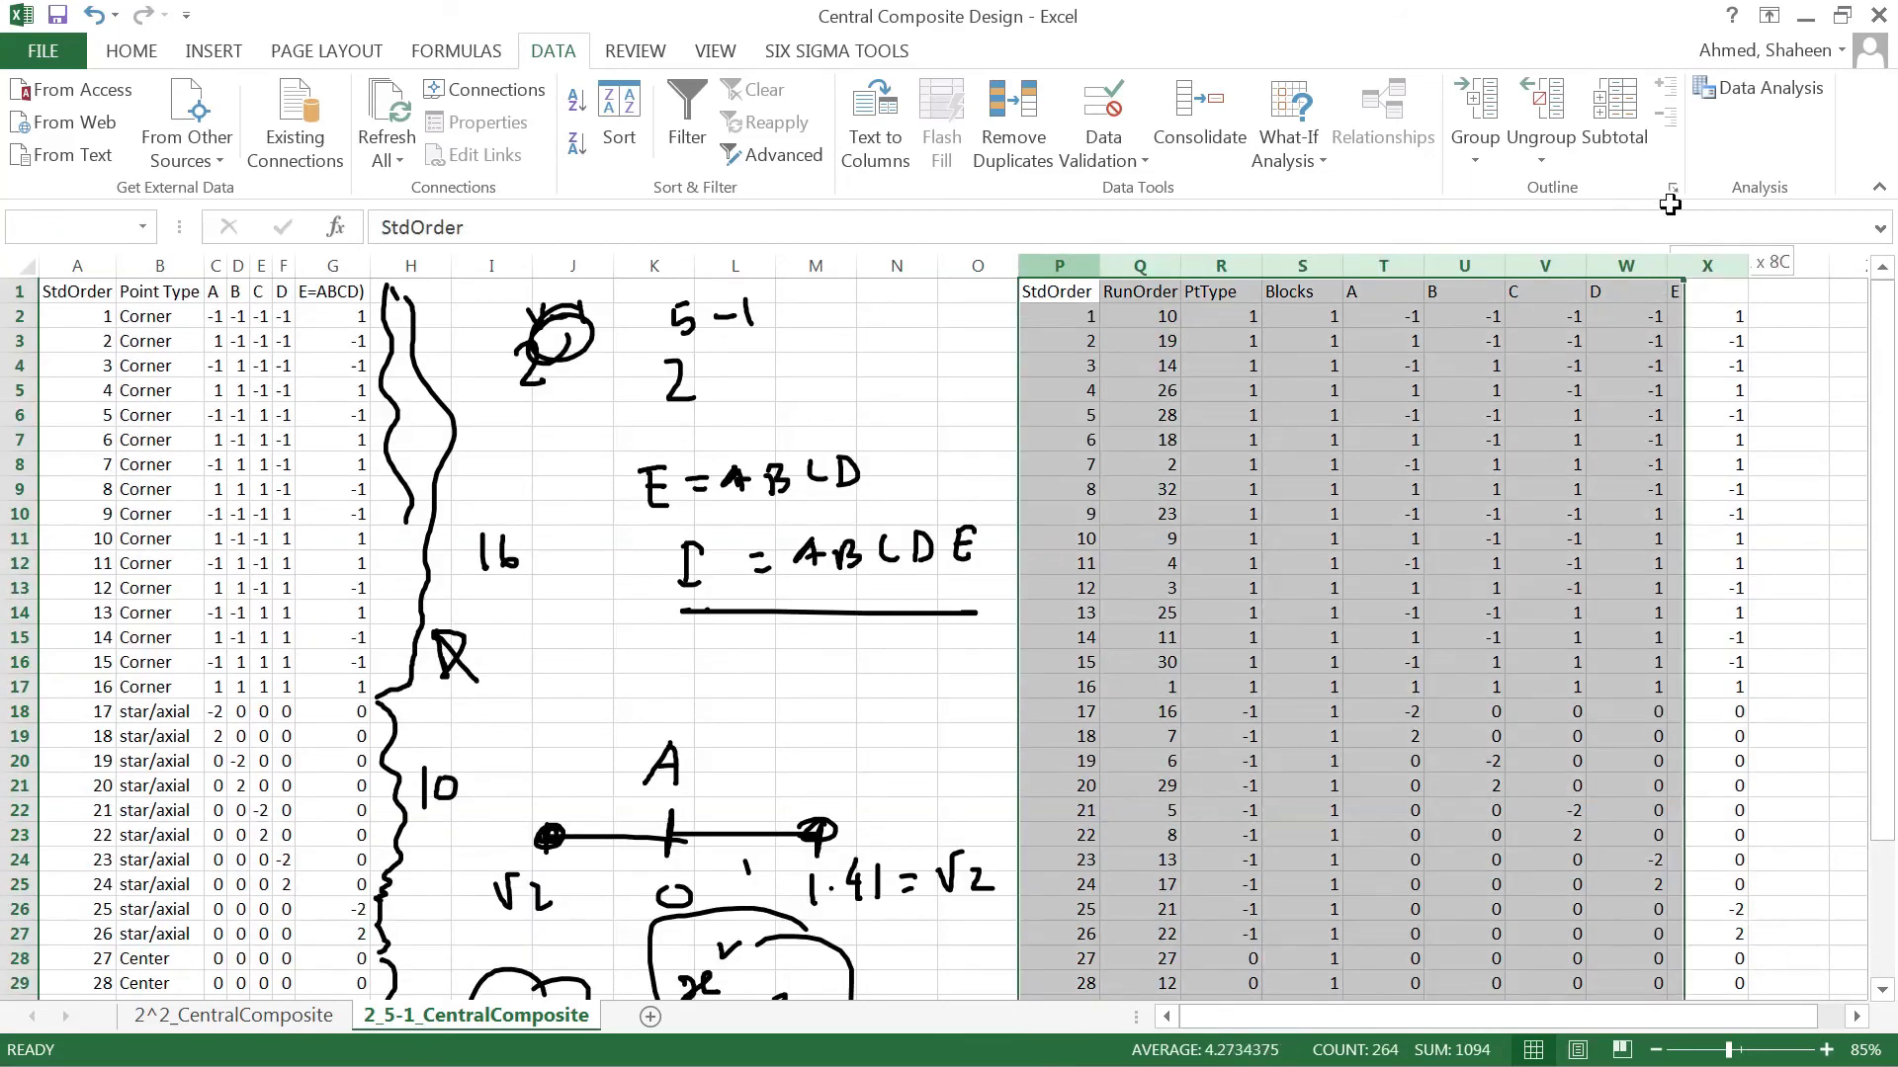
double_click(1749, 266)
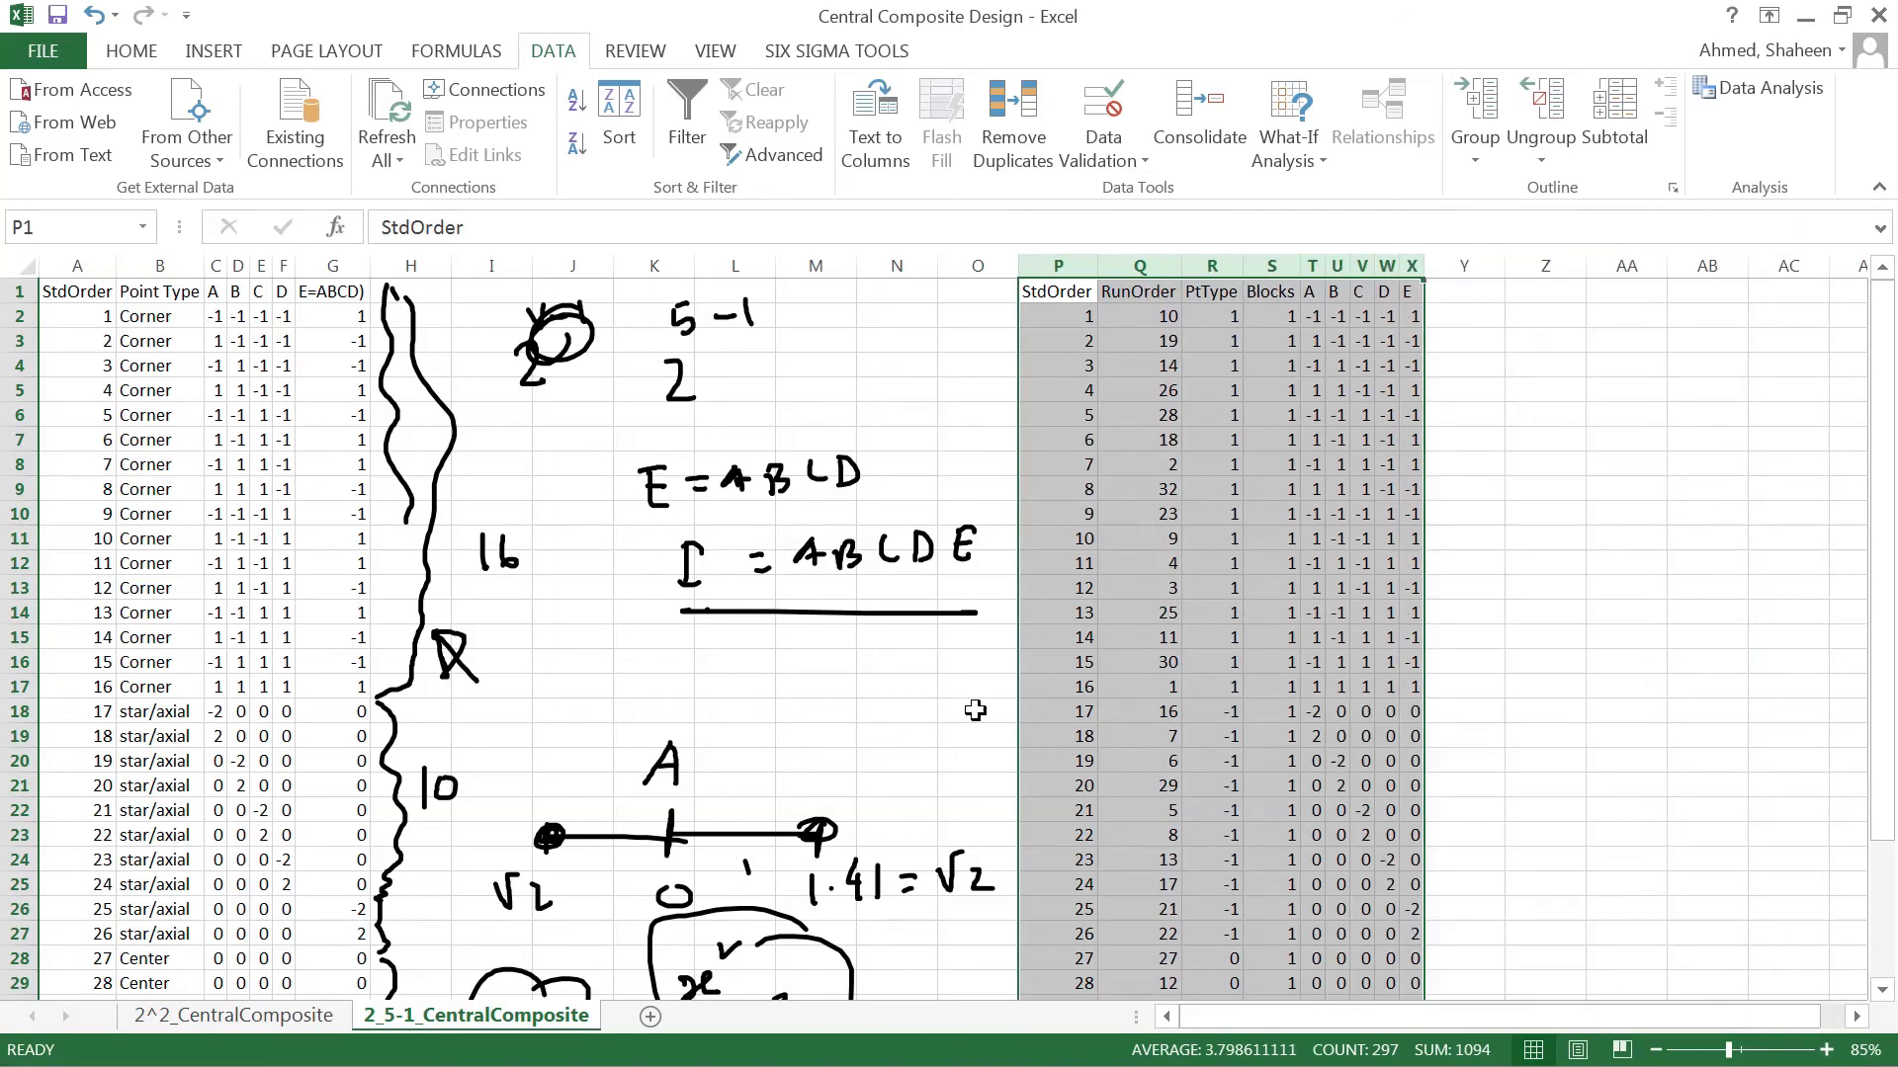
Examine the star/axial rows 17 to 26 and the center-point rows of the Minitab design table
scroll(1172, 700, "up", 1)
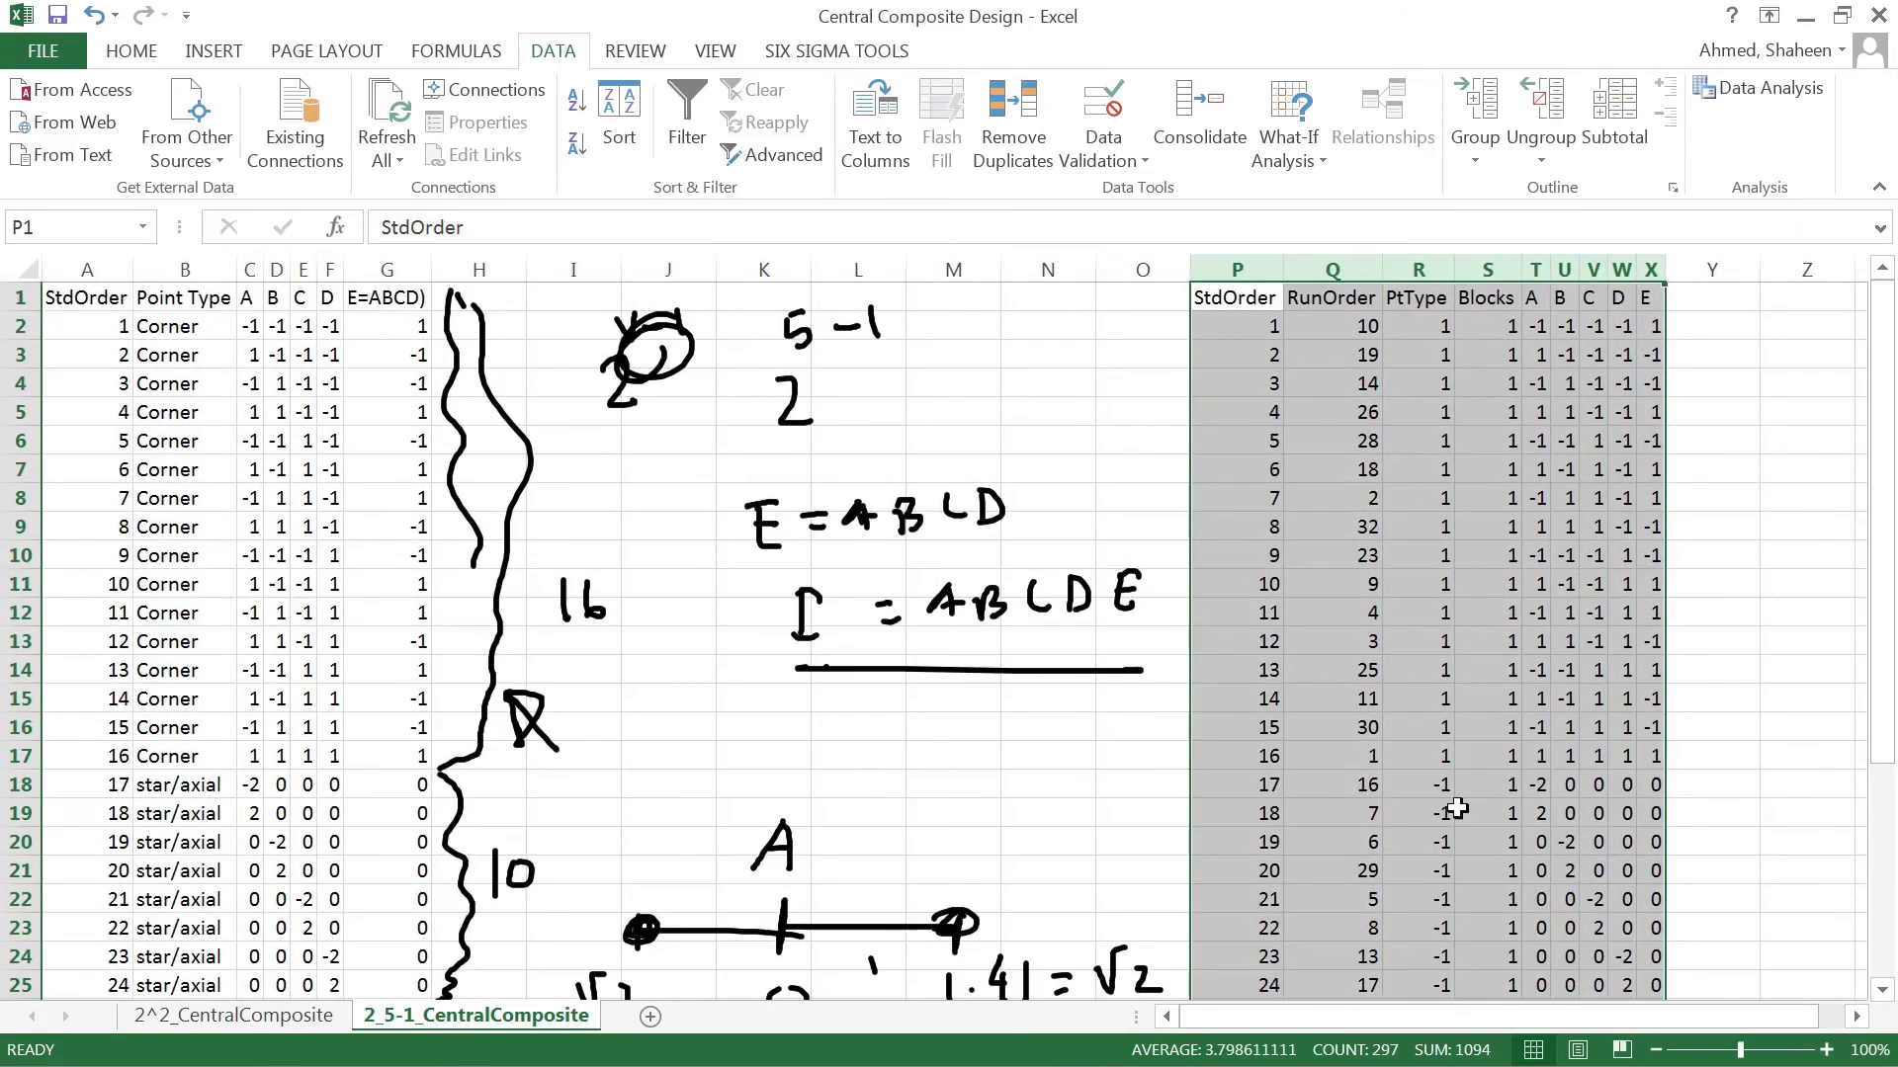
left_click(1352, 783)
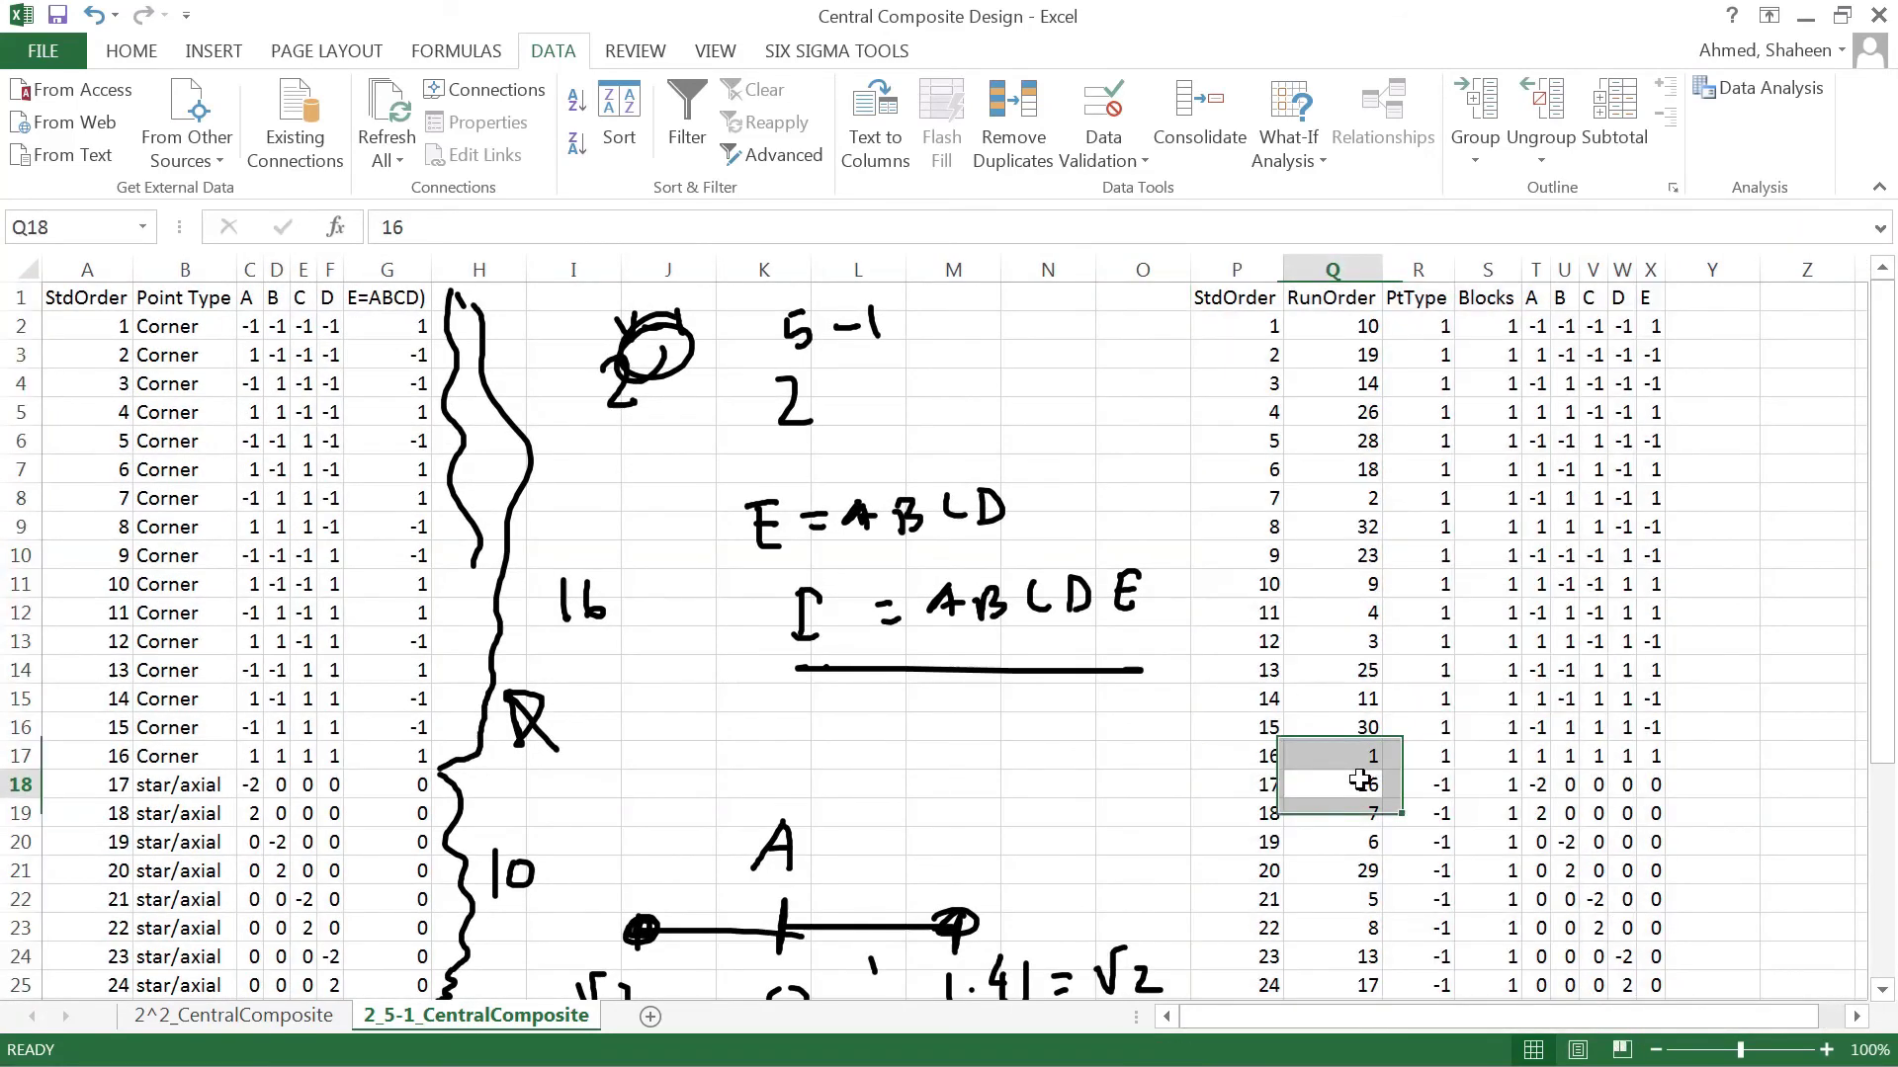
scroll(1351, 780, "down", 2)
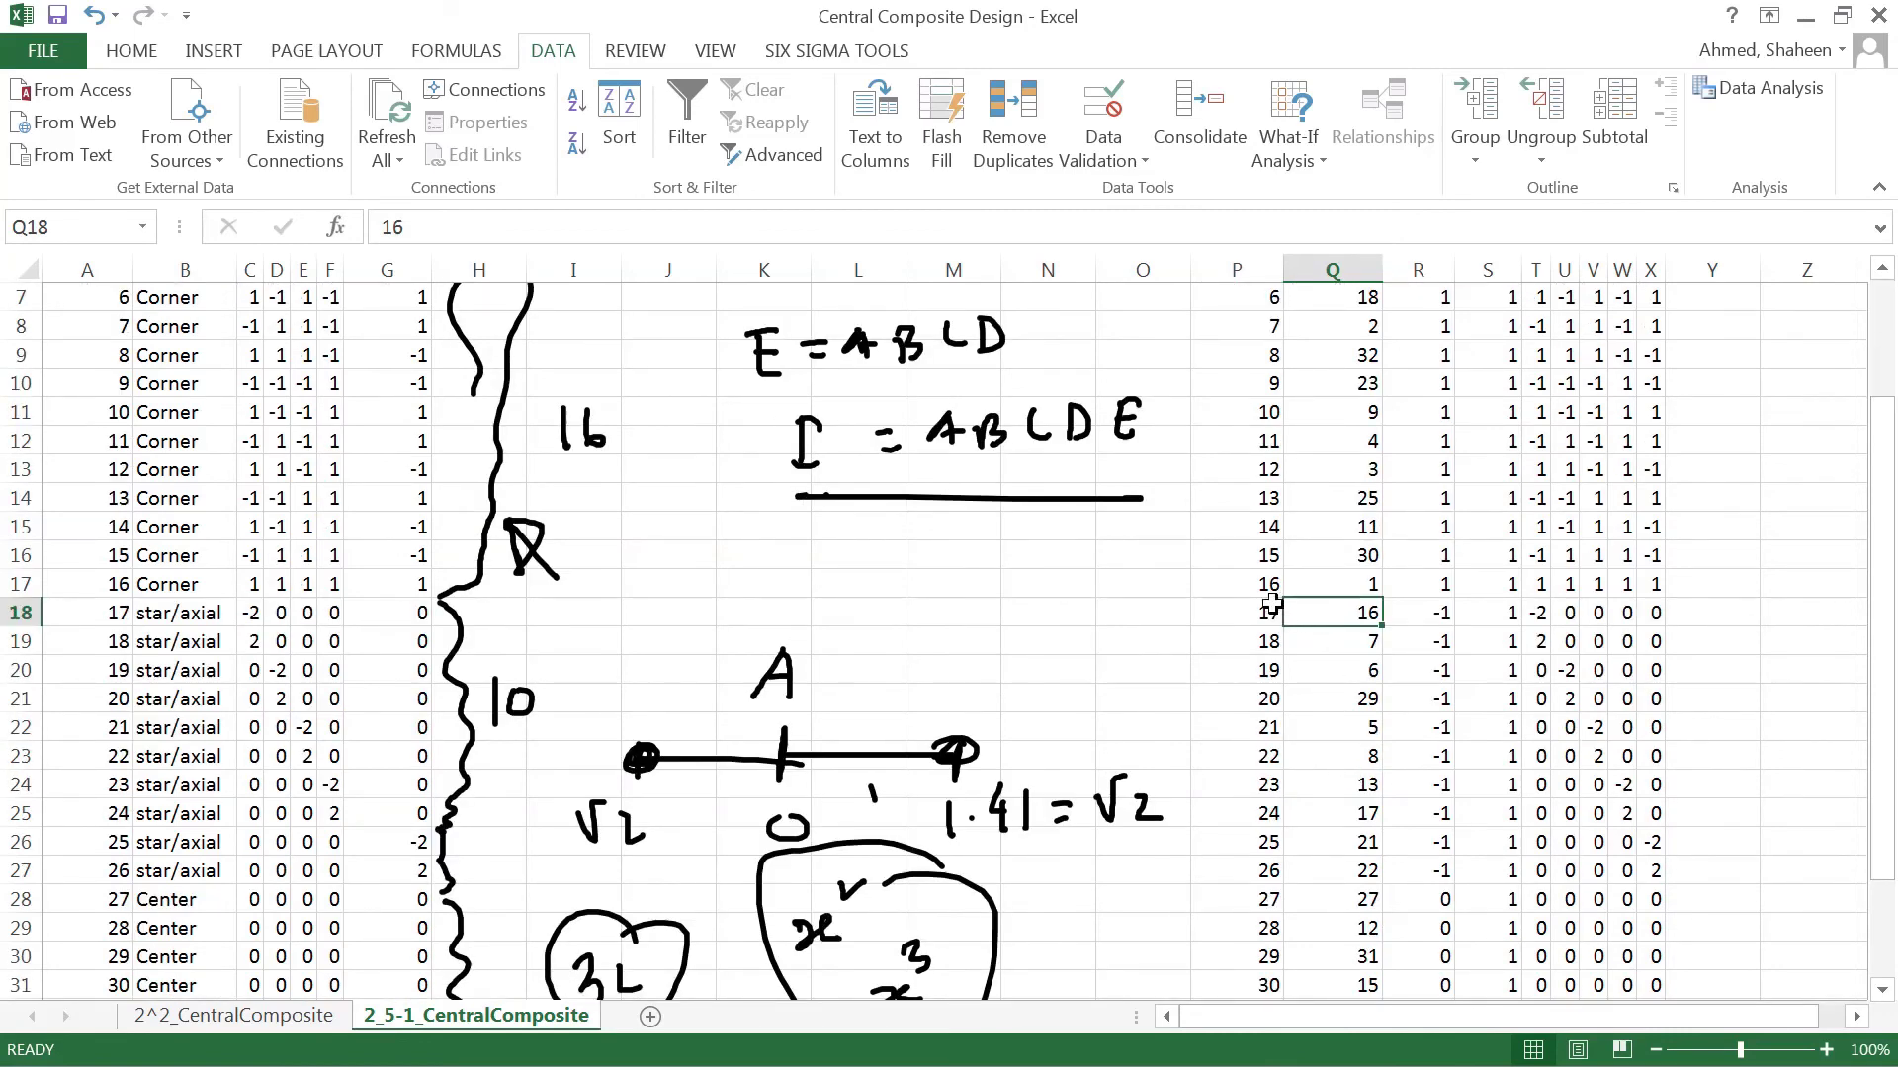
left_click_drag(1271, 605, 1661, 883)
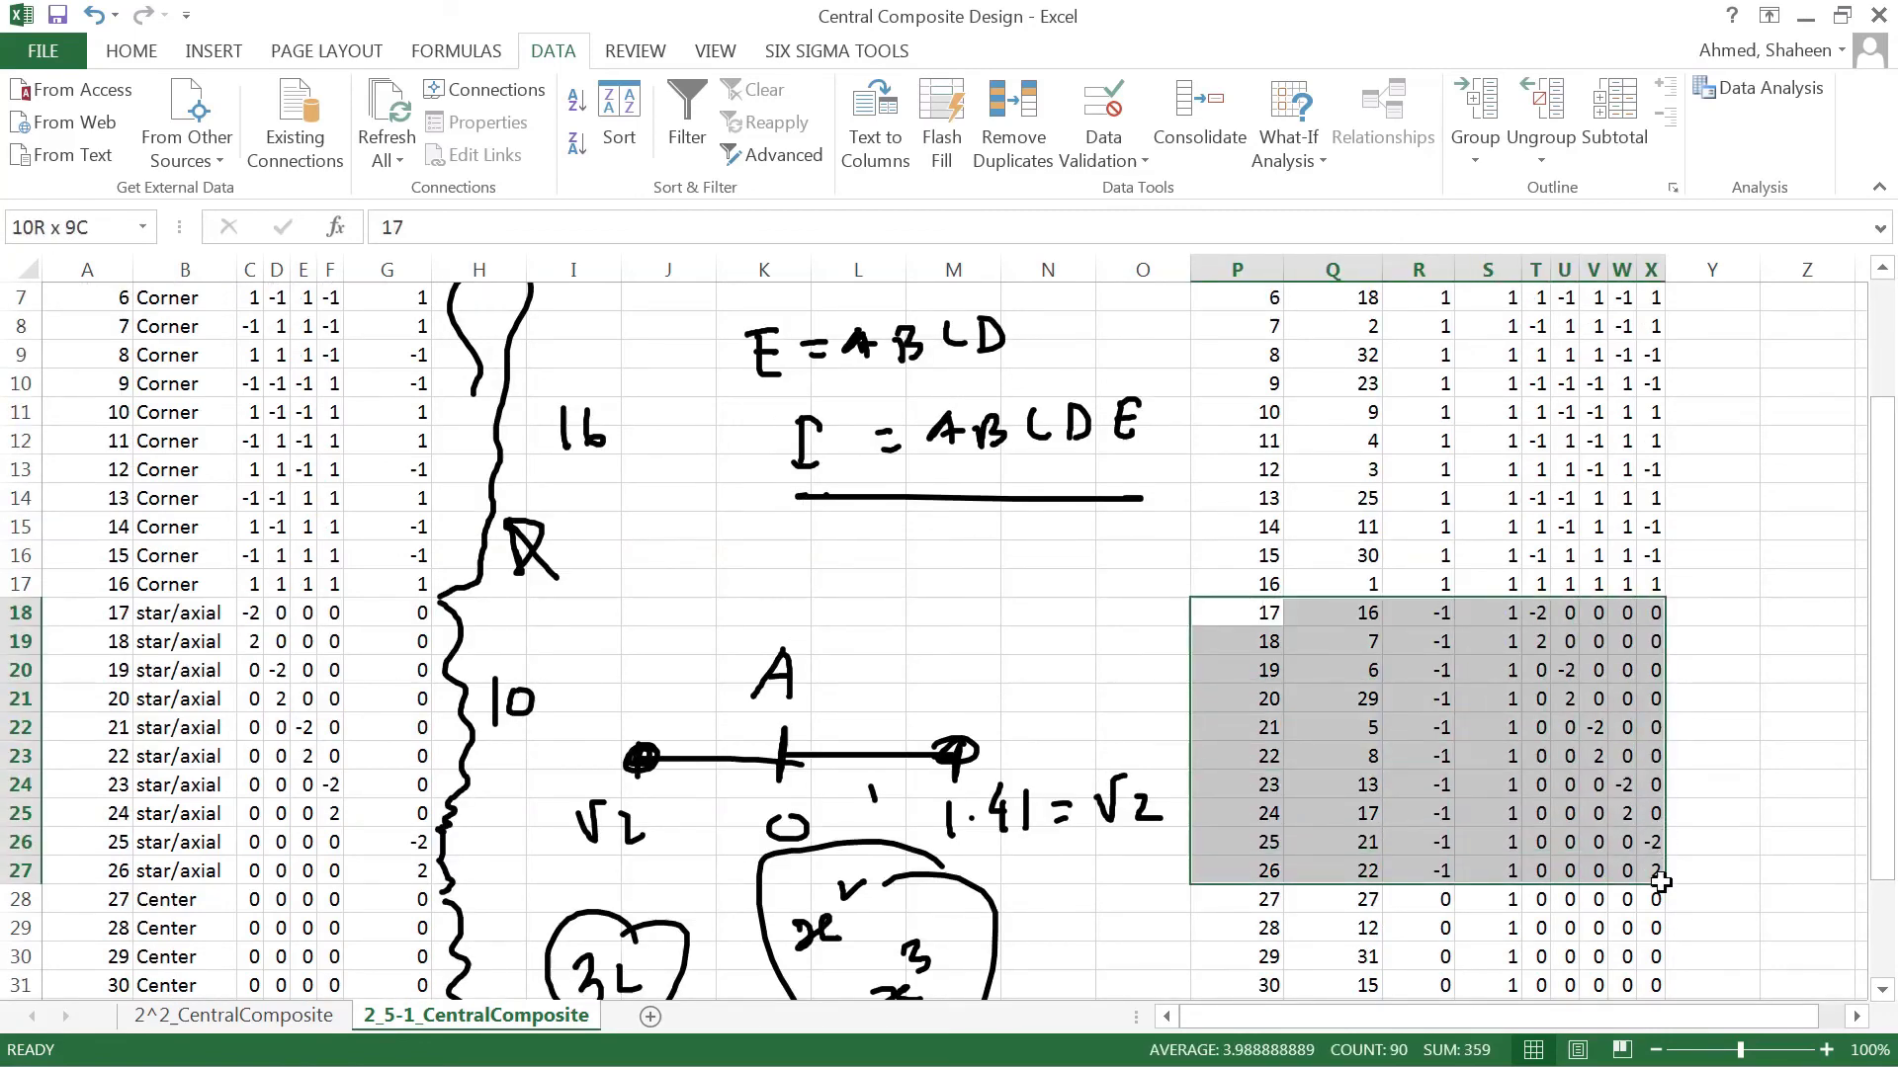
scroll(1681, 558, "down", 4)
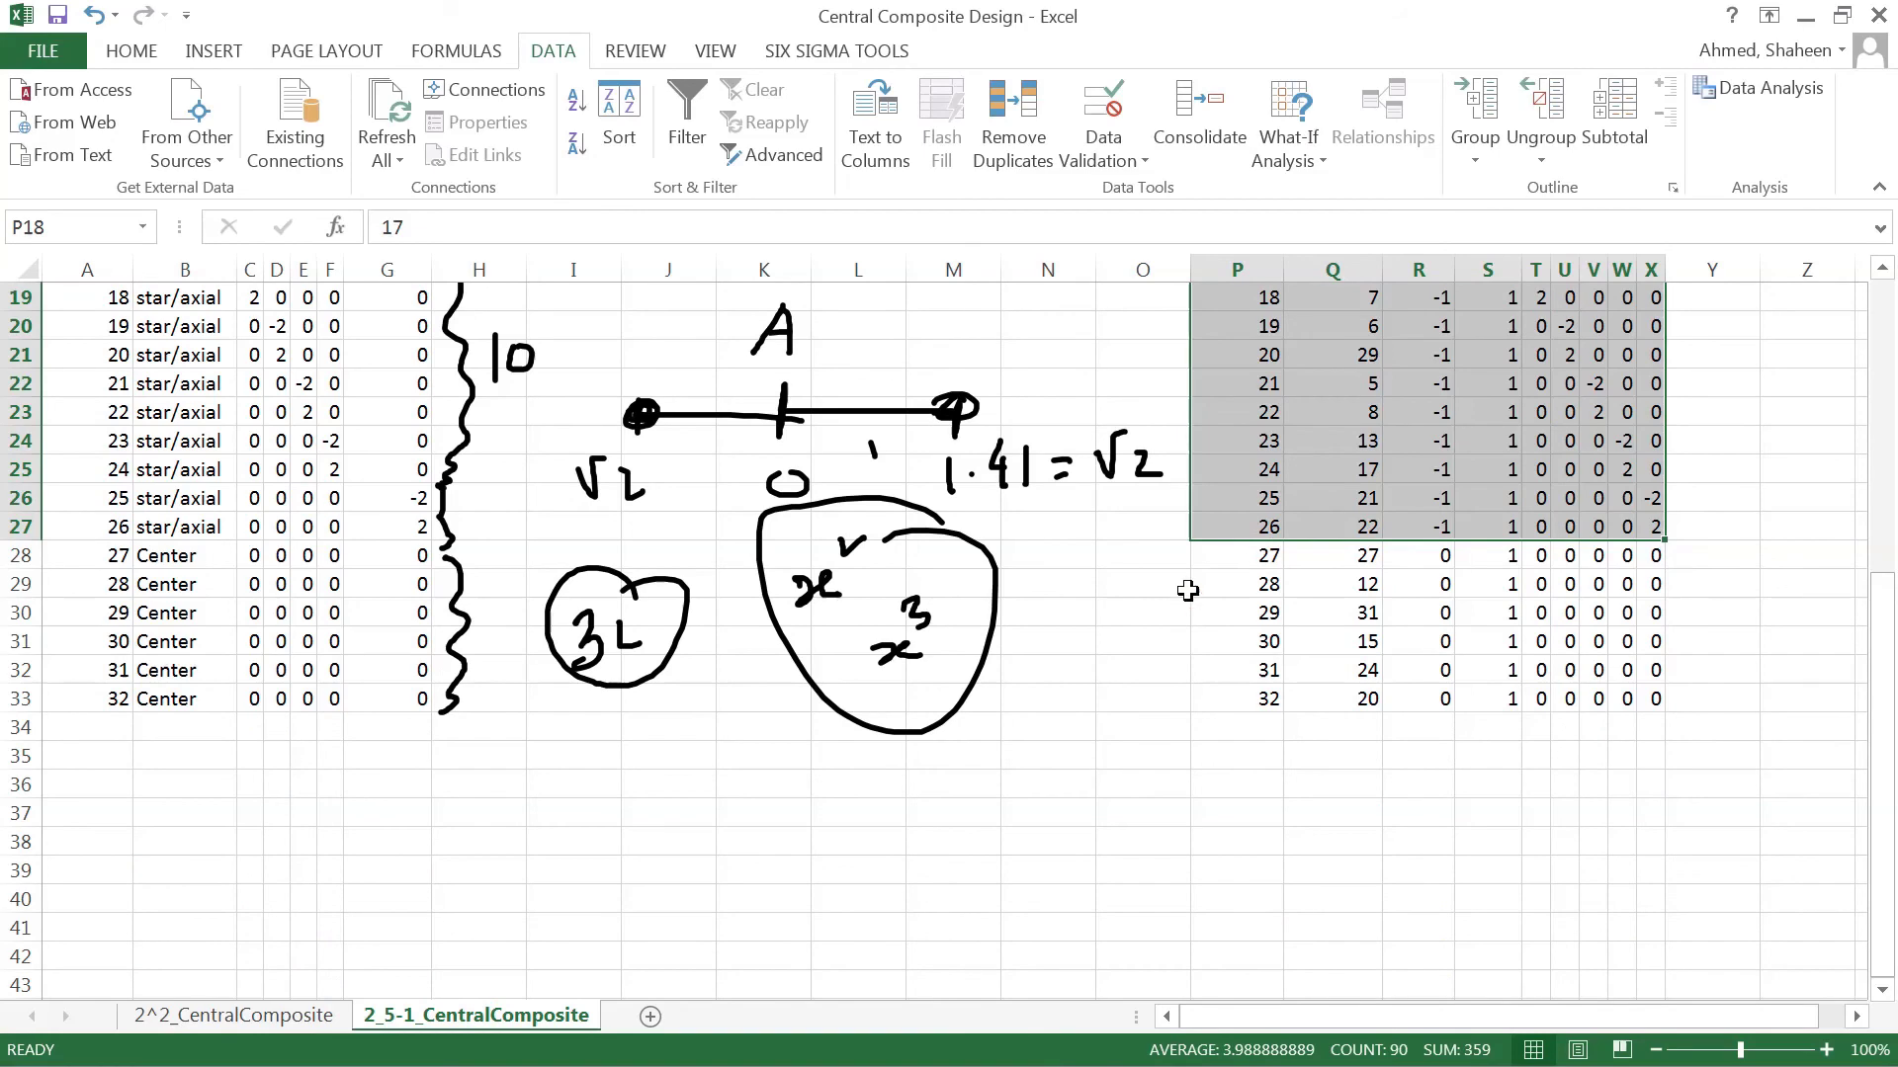
scroll(1568, 780, "up", 6)
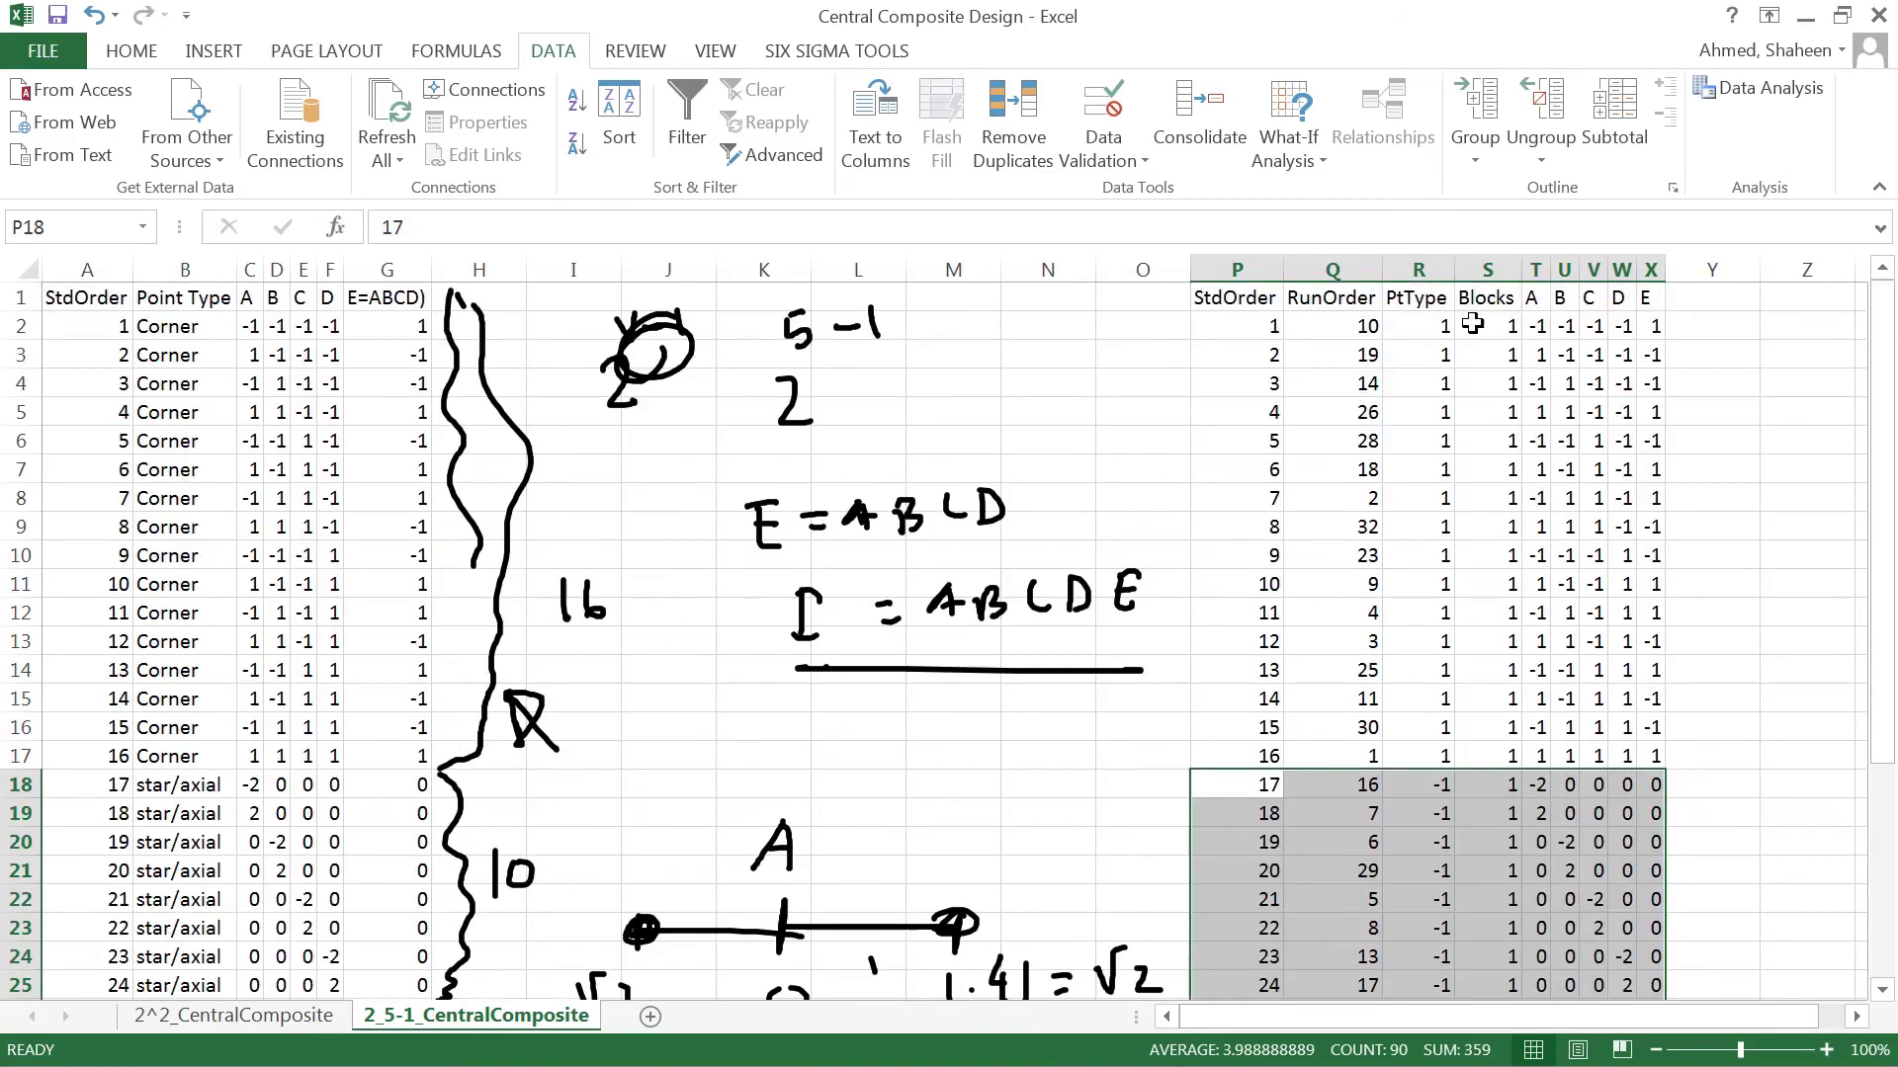
Compare Minitab's PtType codes with the Corner, star/axial and Center labels in the manual table's Point Type column
left_click(1421, 316)
scroll(1477, 522, "down", 3)
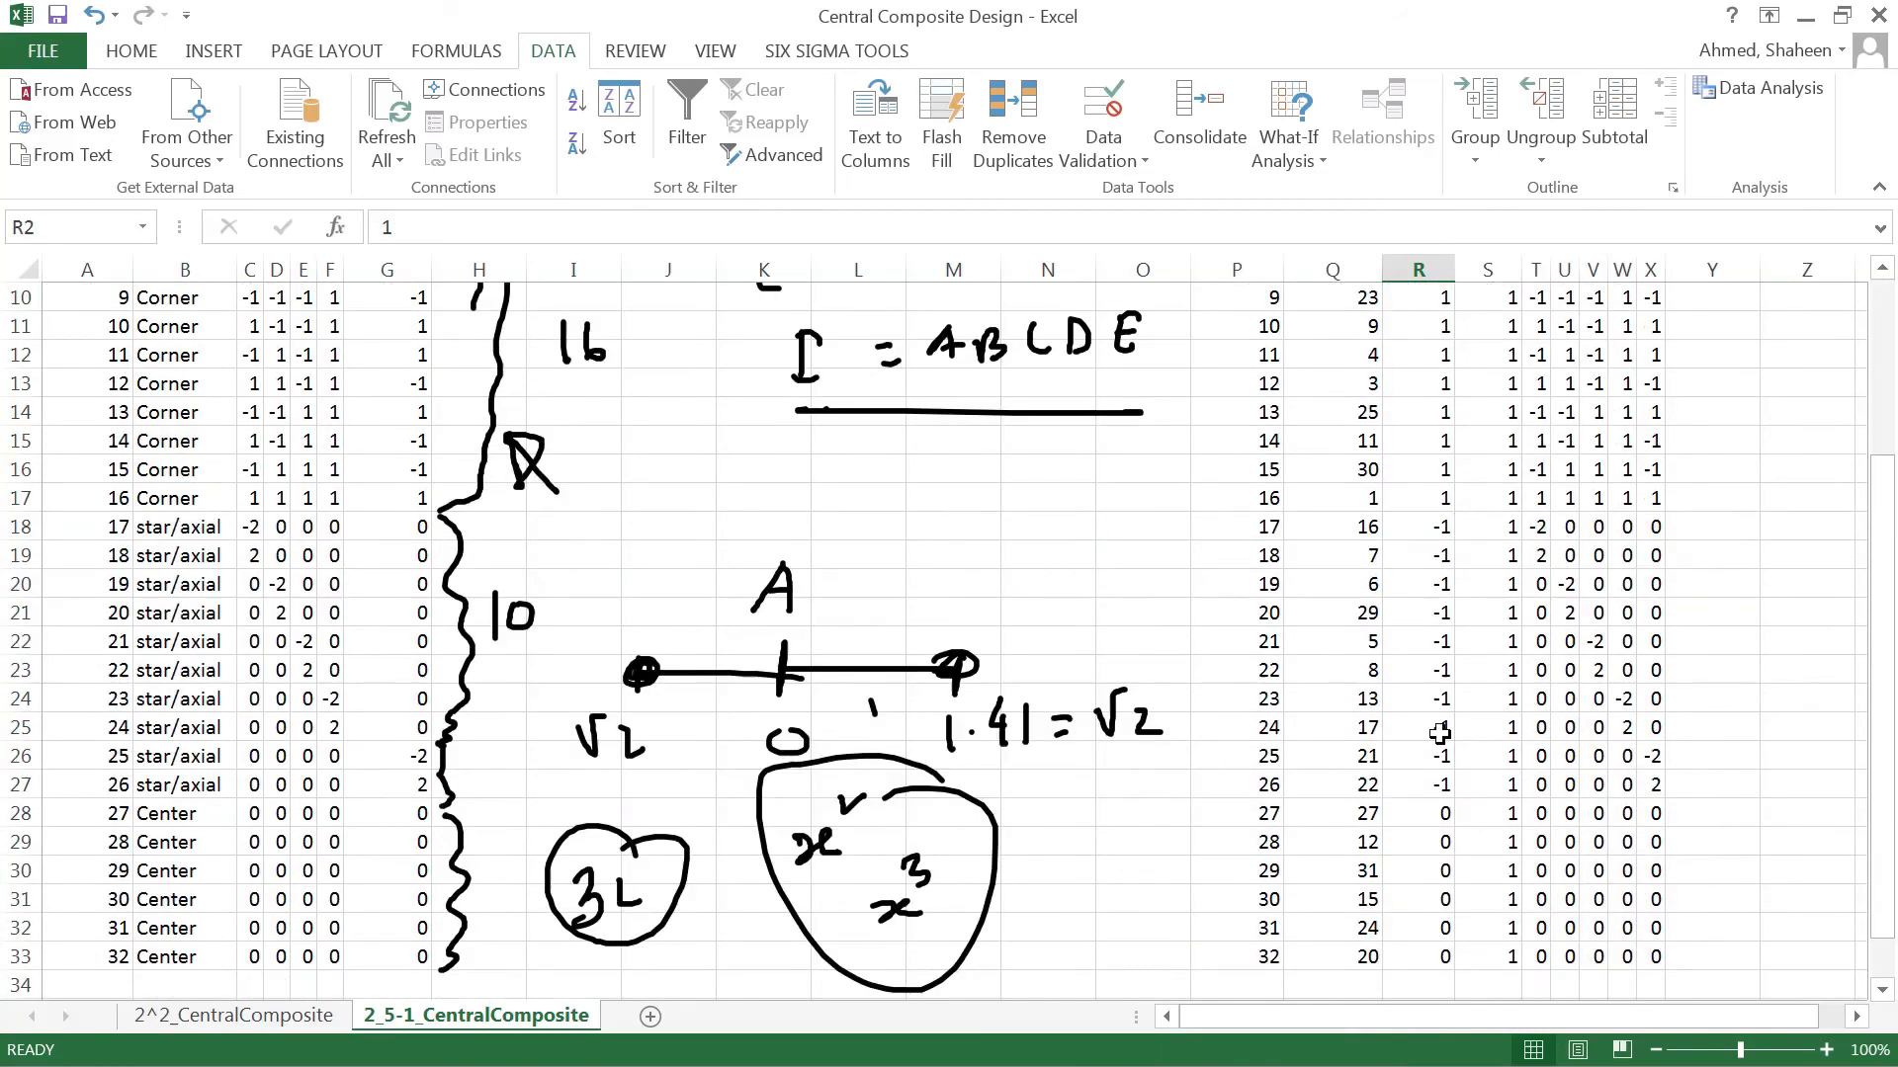
scroll(1439, 732, "up", 3)
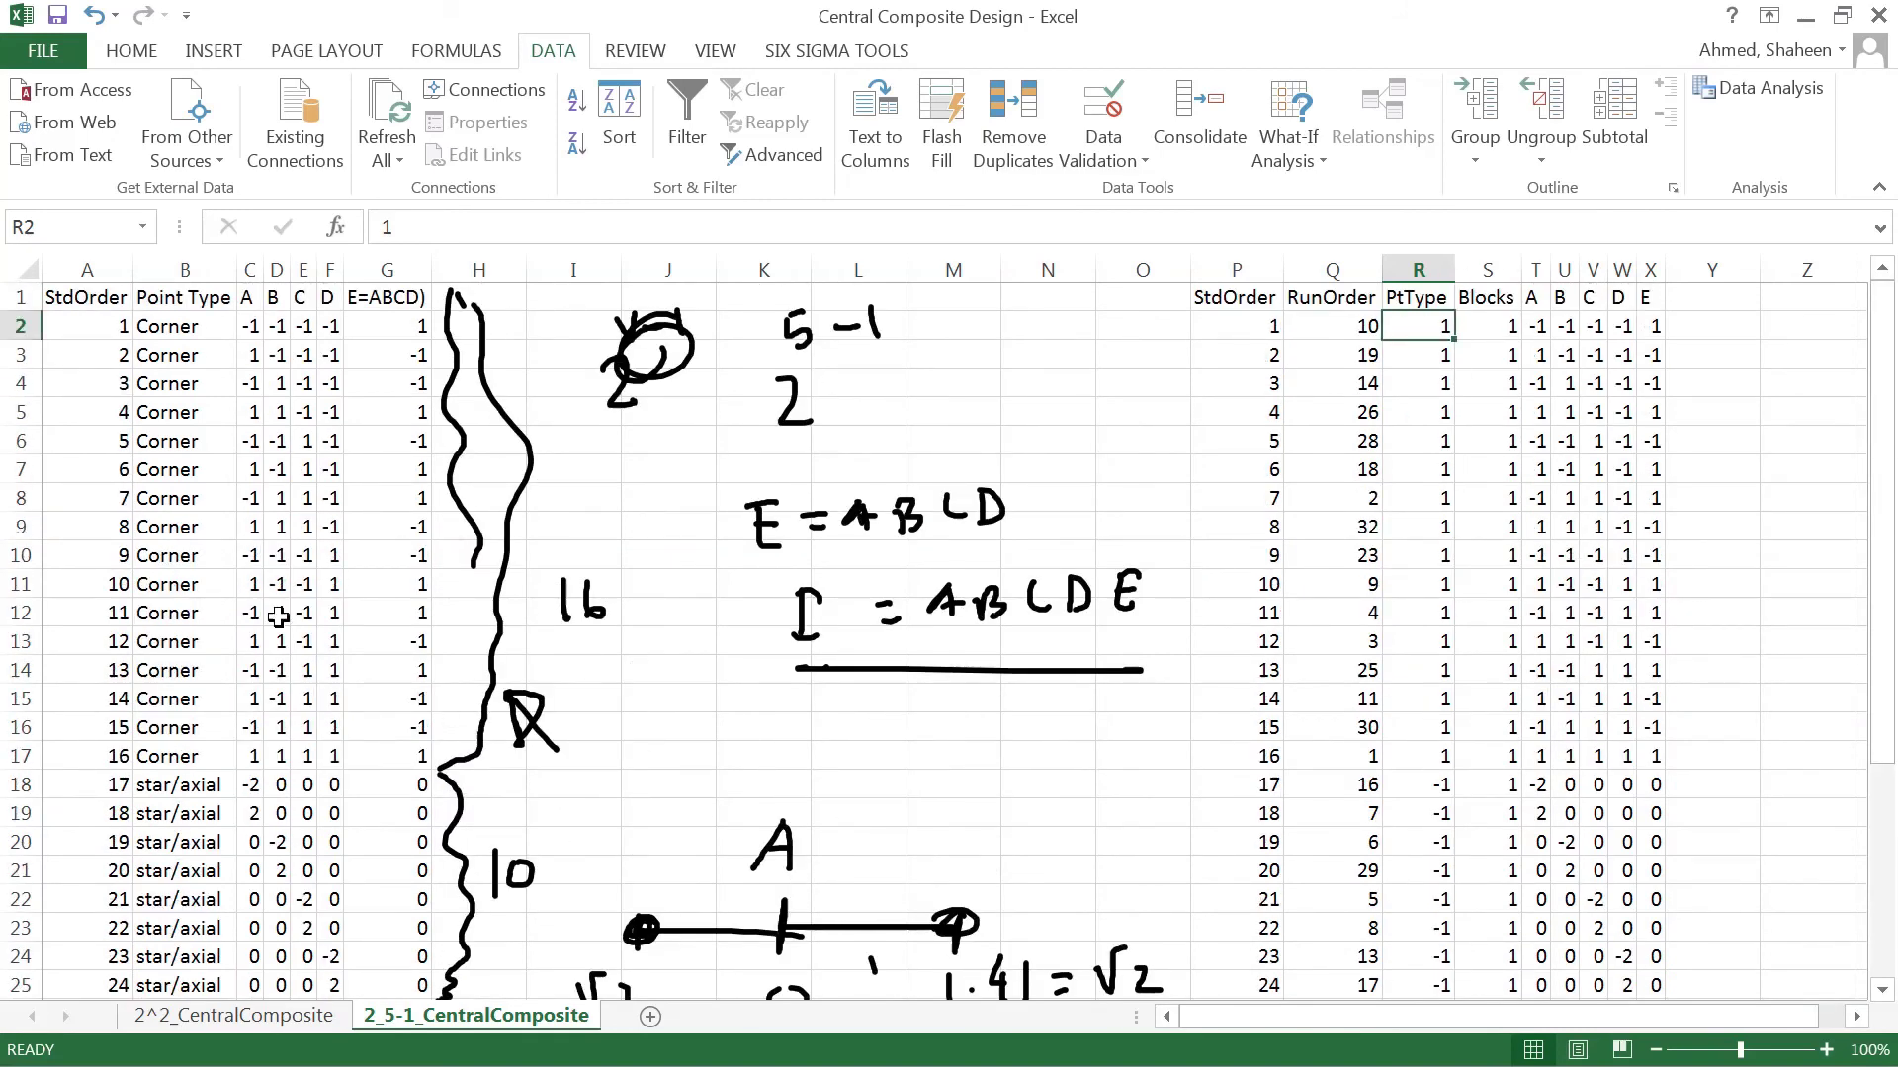
left_click_drag(185, 330, 178, 728)
scroll(176, 682, "down", 3)
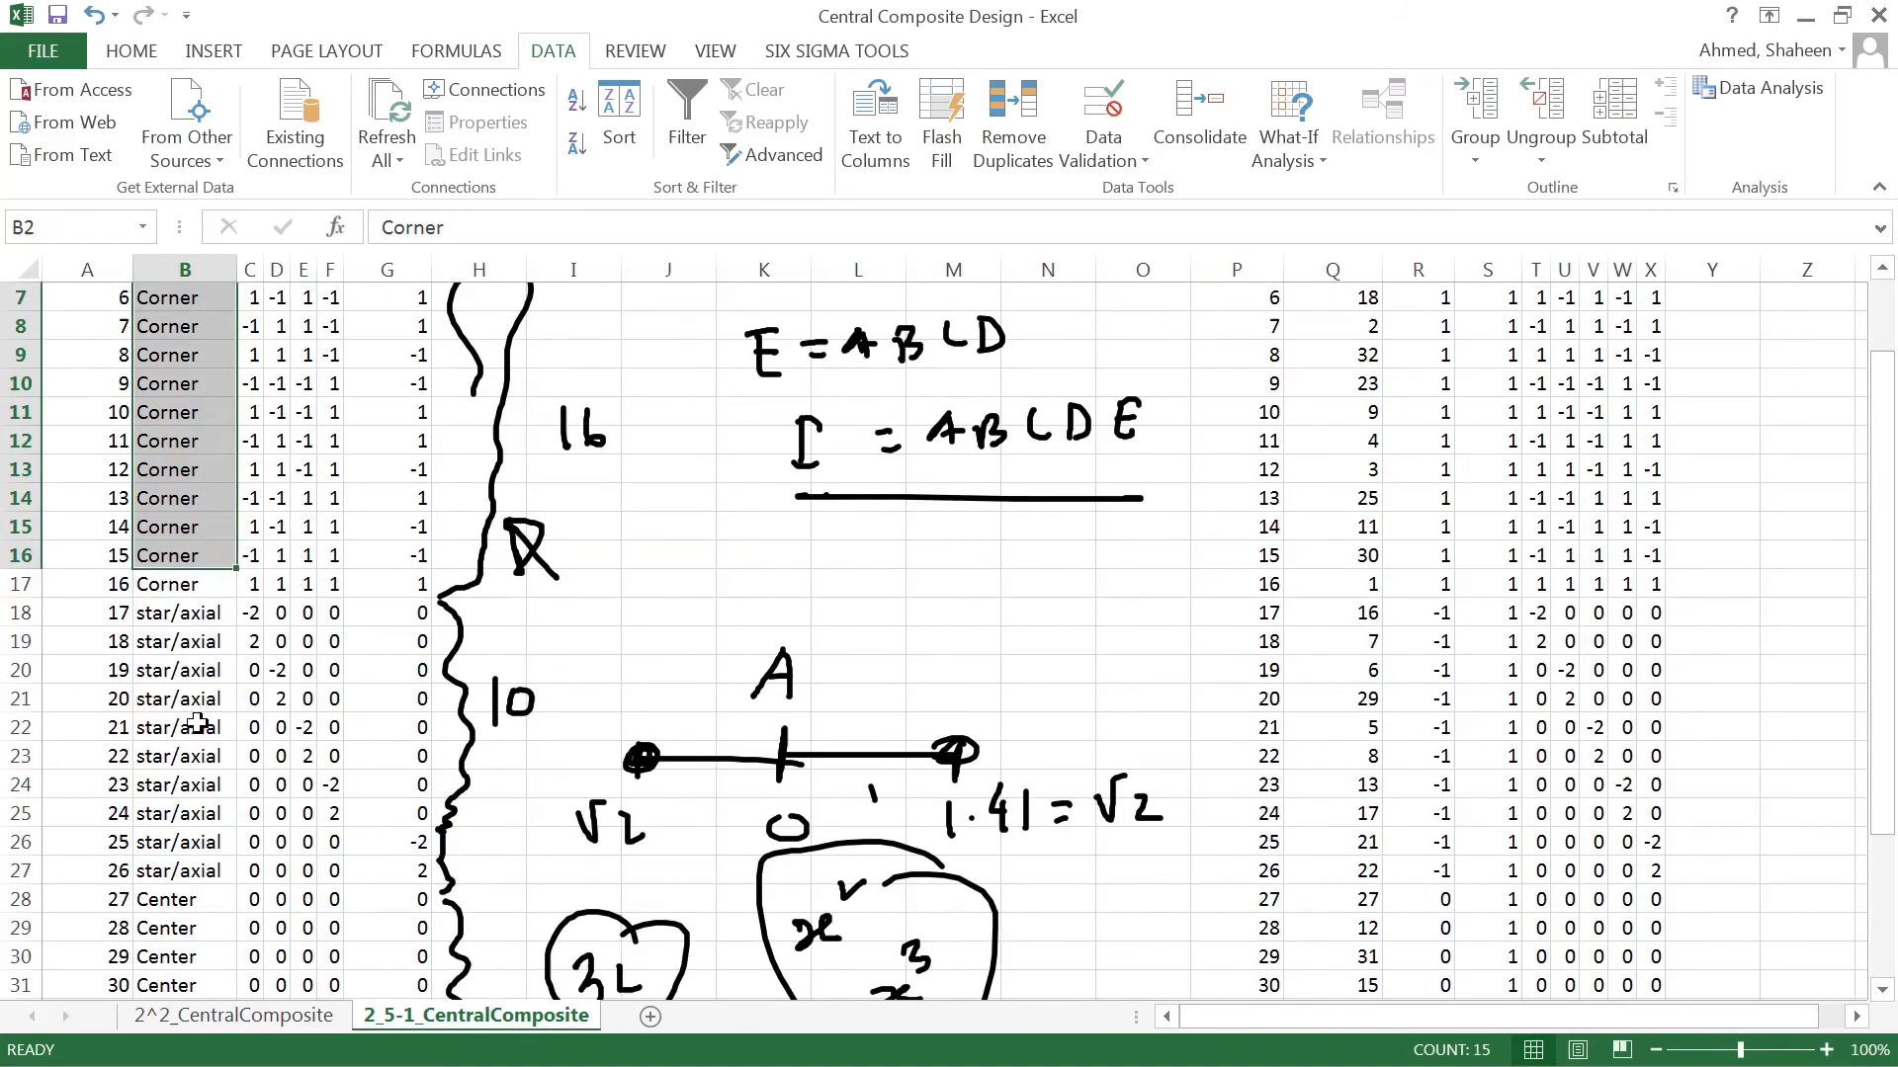
left_click_drag(173, 529, 178, 698)
scroll(184, 845, "up", 3)
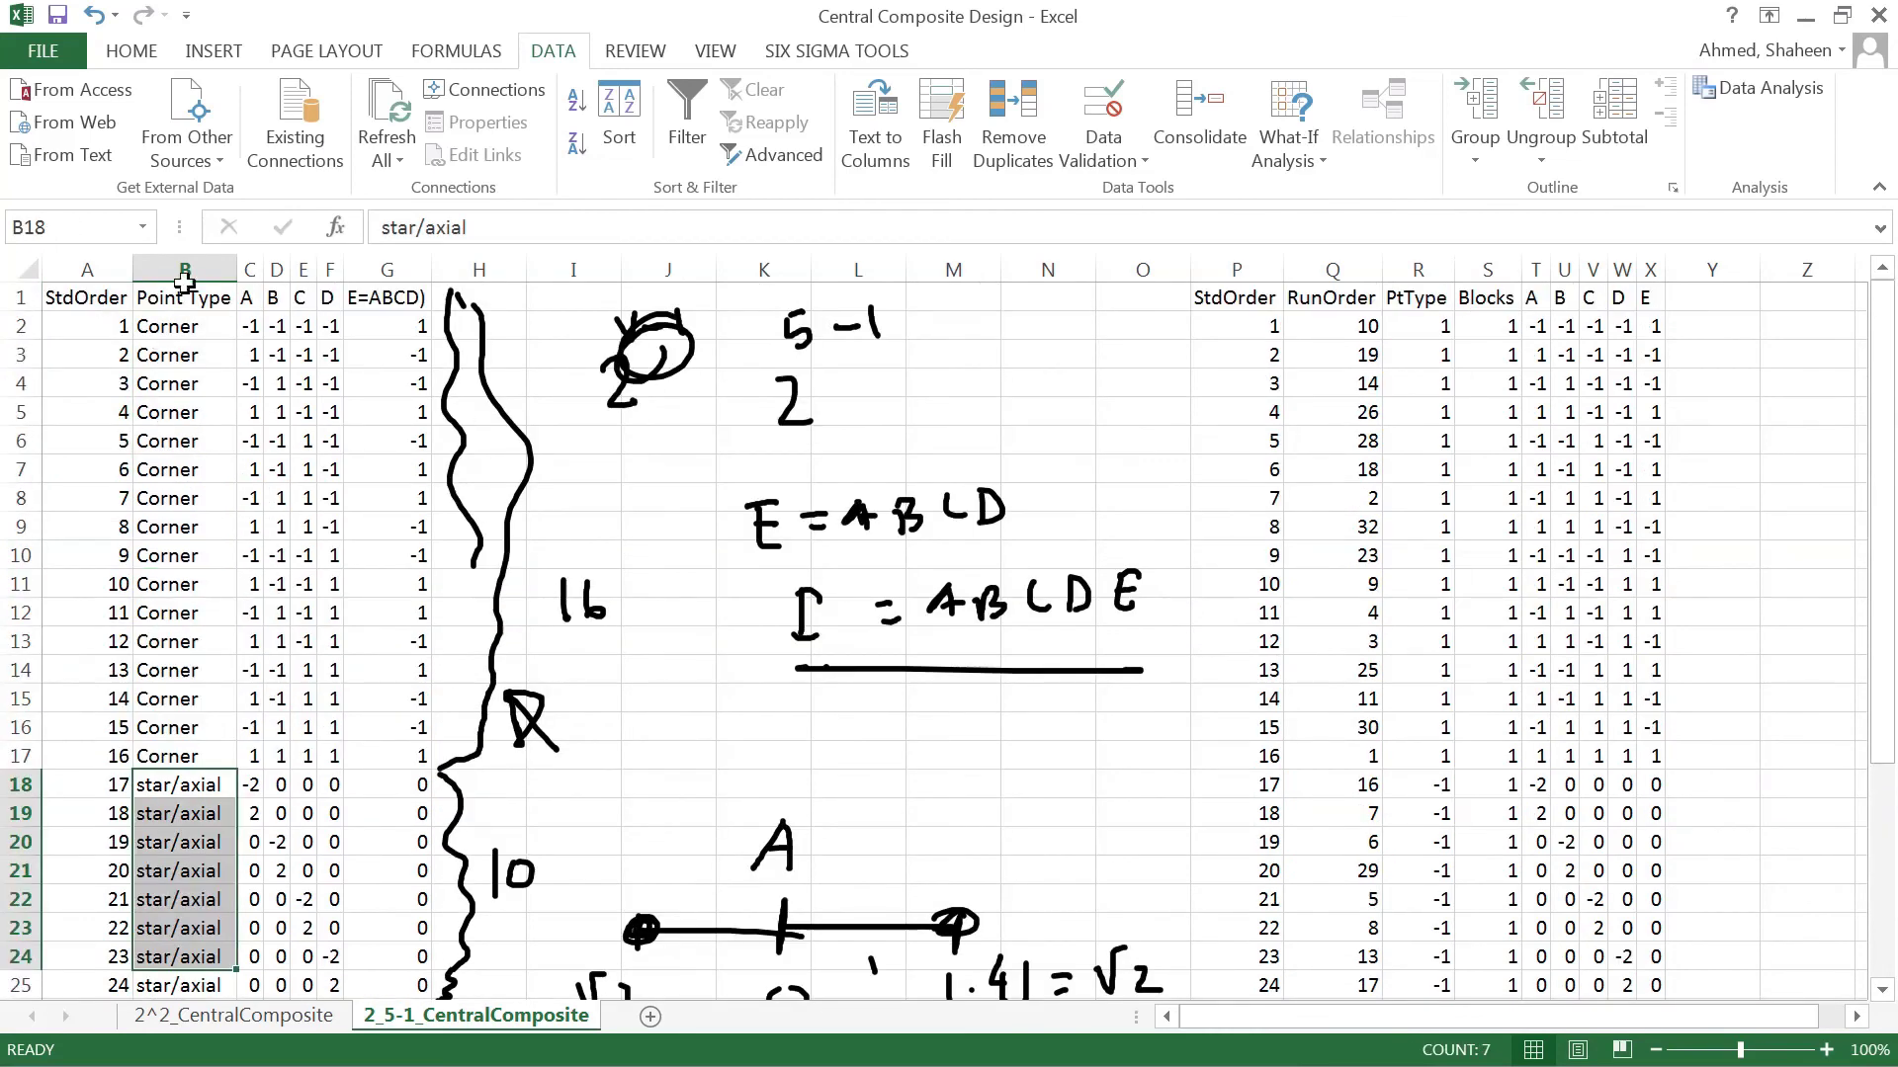
Copy the manual table's Point Type column over the PtType column of the Minitab design table
left_click(189, 269)
key("ctrl+c")
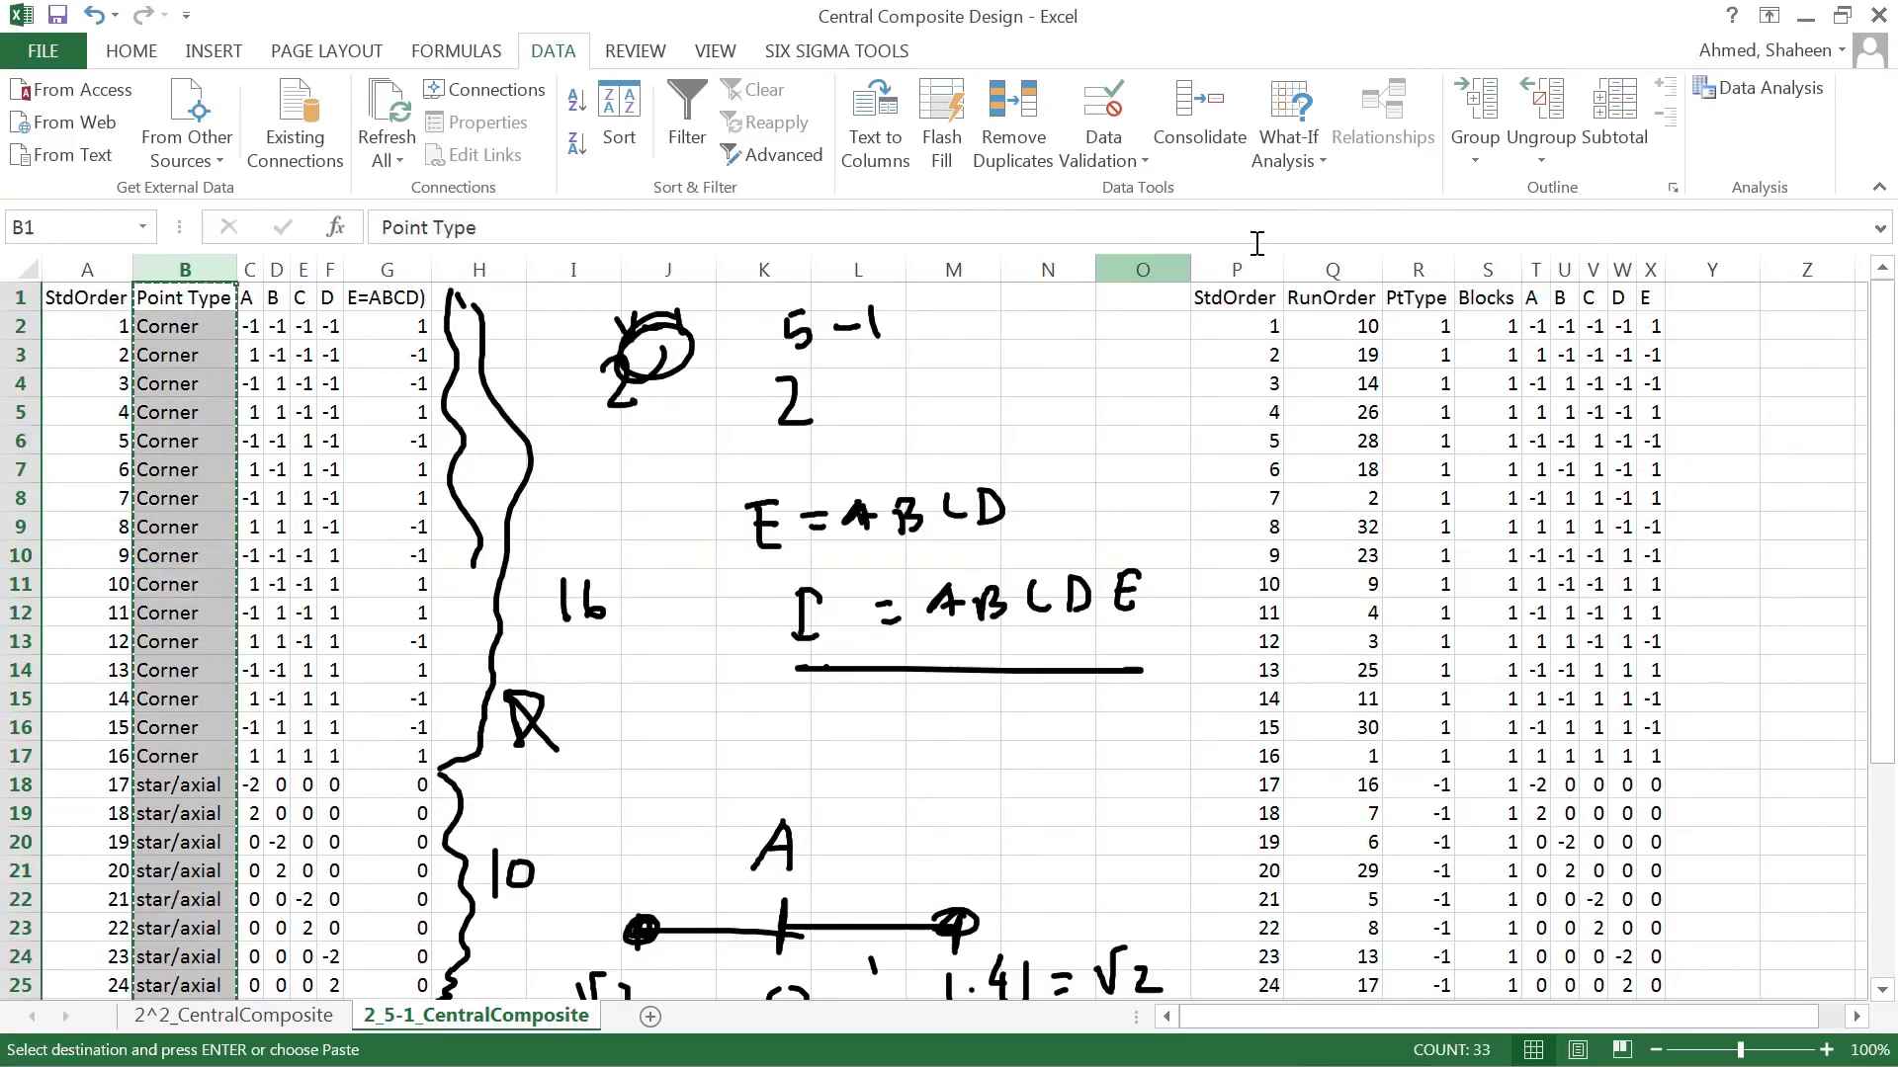
left_click(1418, 297)
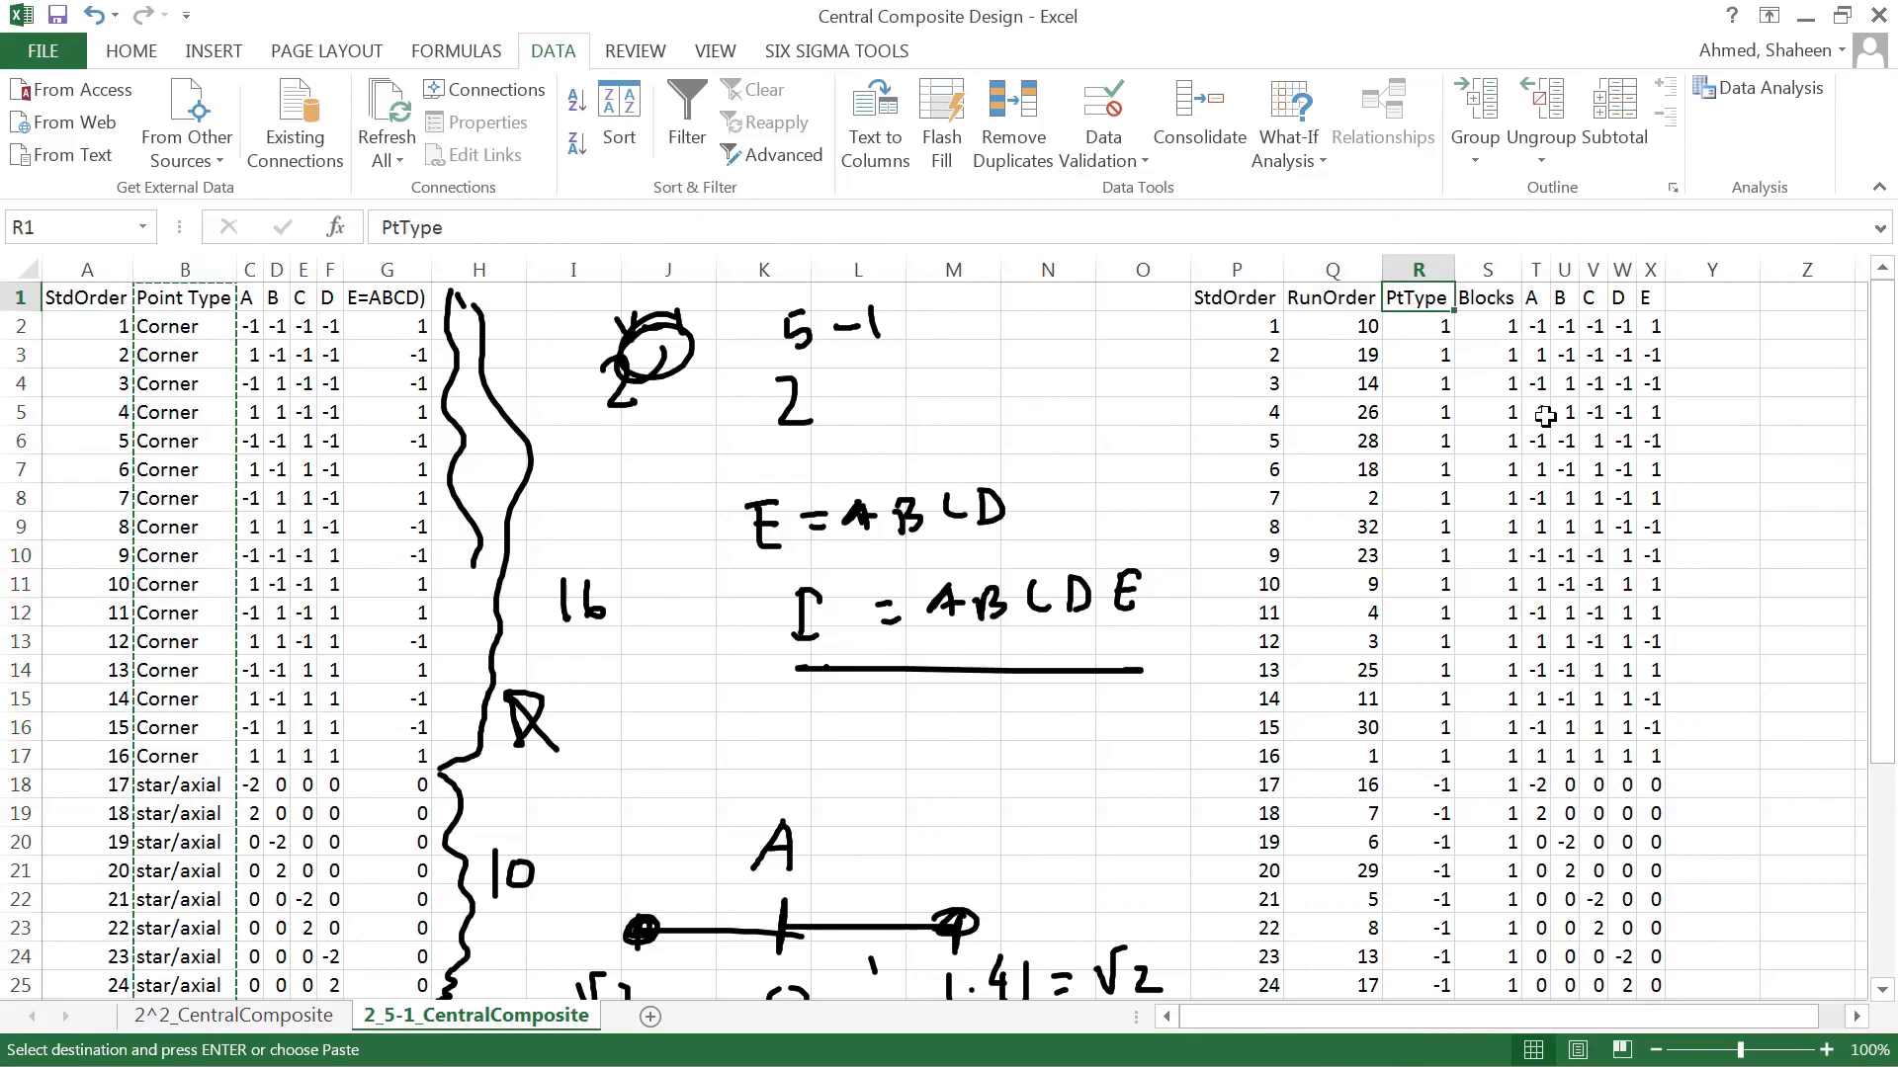
key("ctrl+v")
left_click(1569, 581)
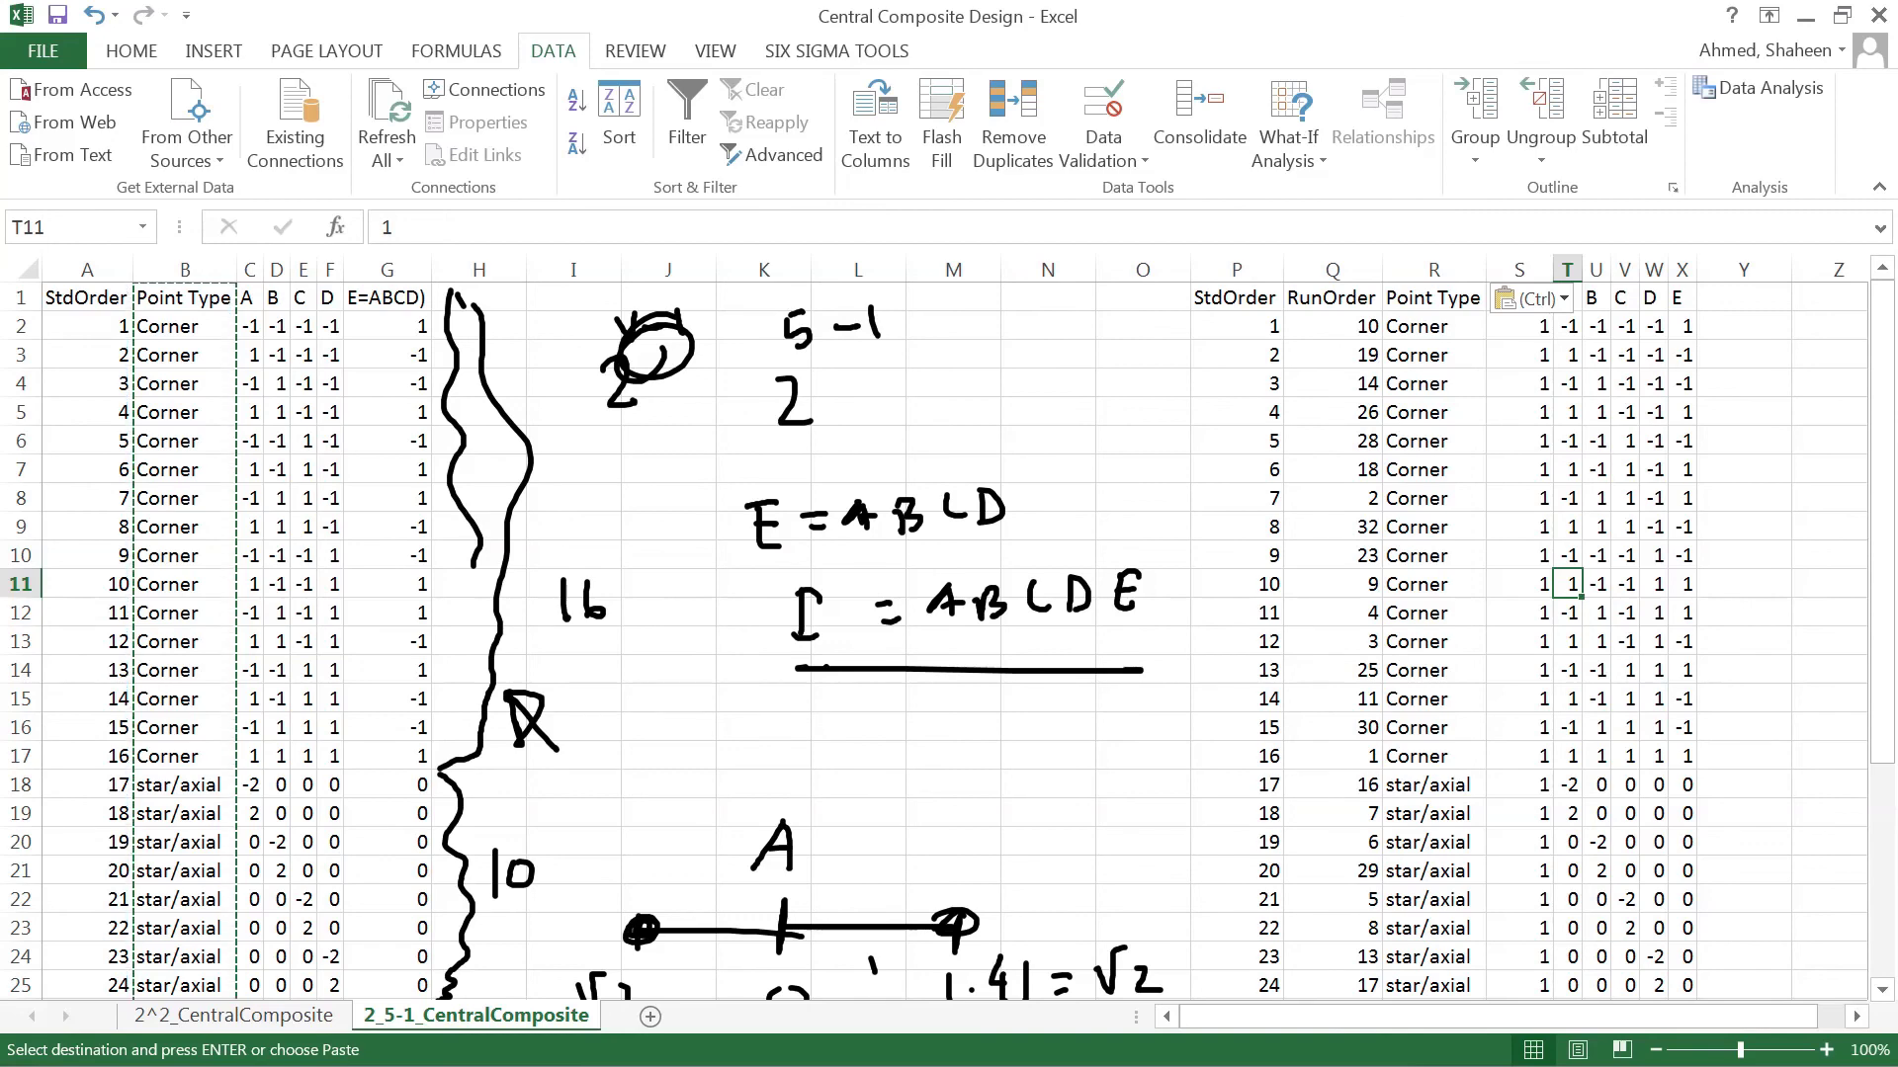
Switch to Minitab and review the half and full central composite designs offered for 5 continuous factors, leaving without creating a new design
key("alt+Tab")
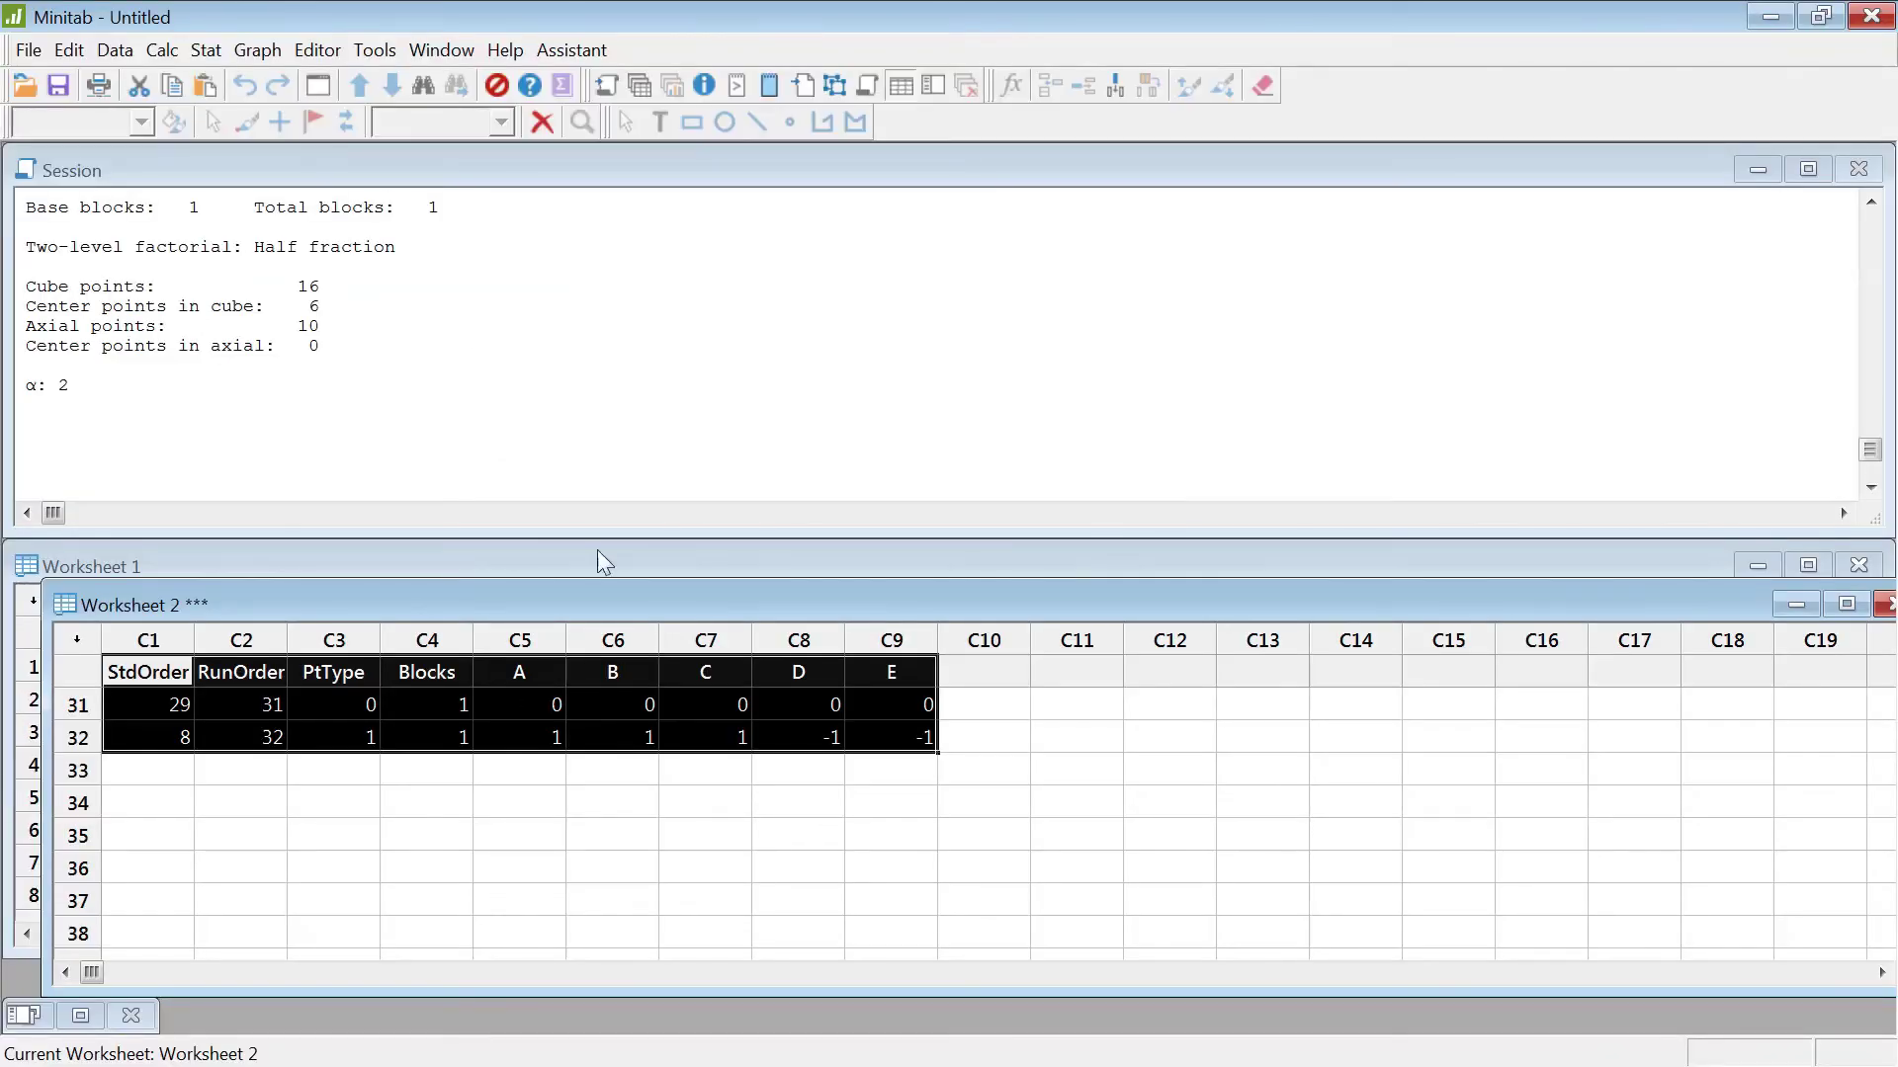
left_click(205, 51)
mouse_move(259, 182)
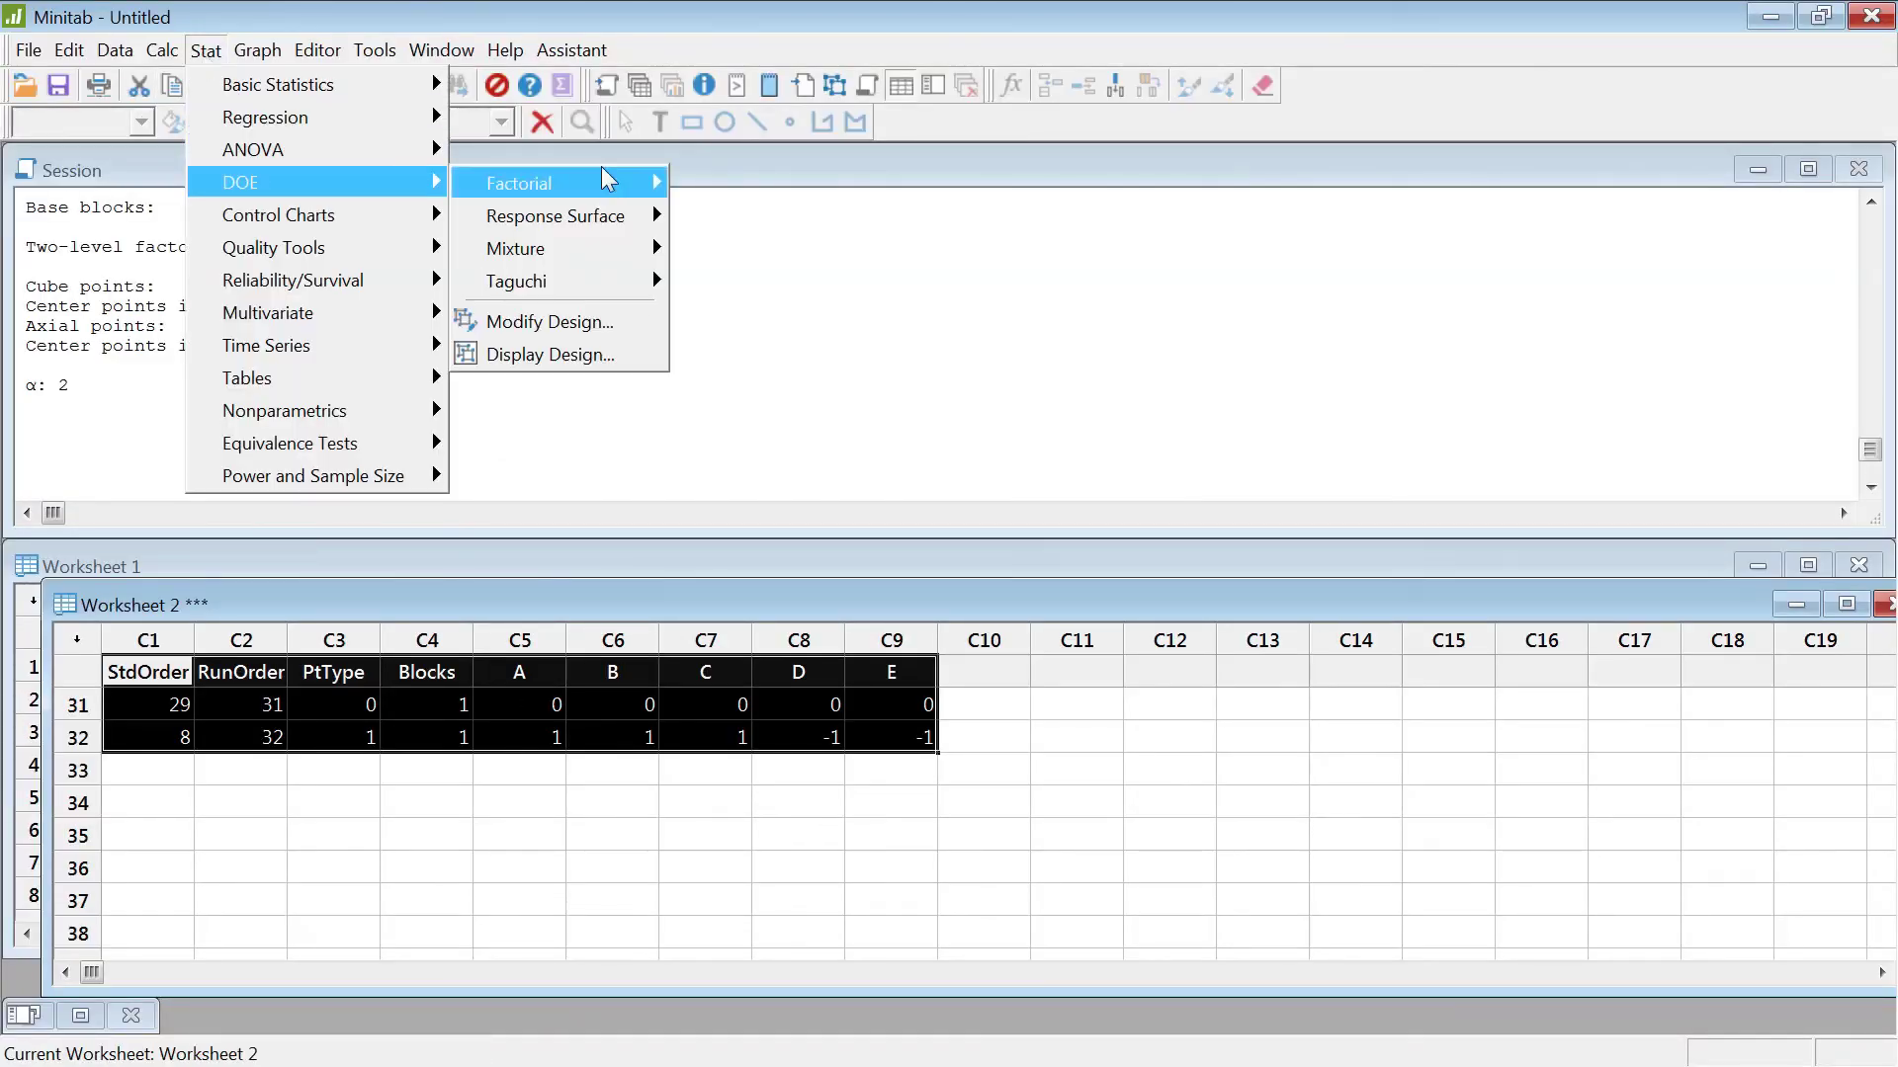
mouse_move(630, 237)
left_click(835, 218)
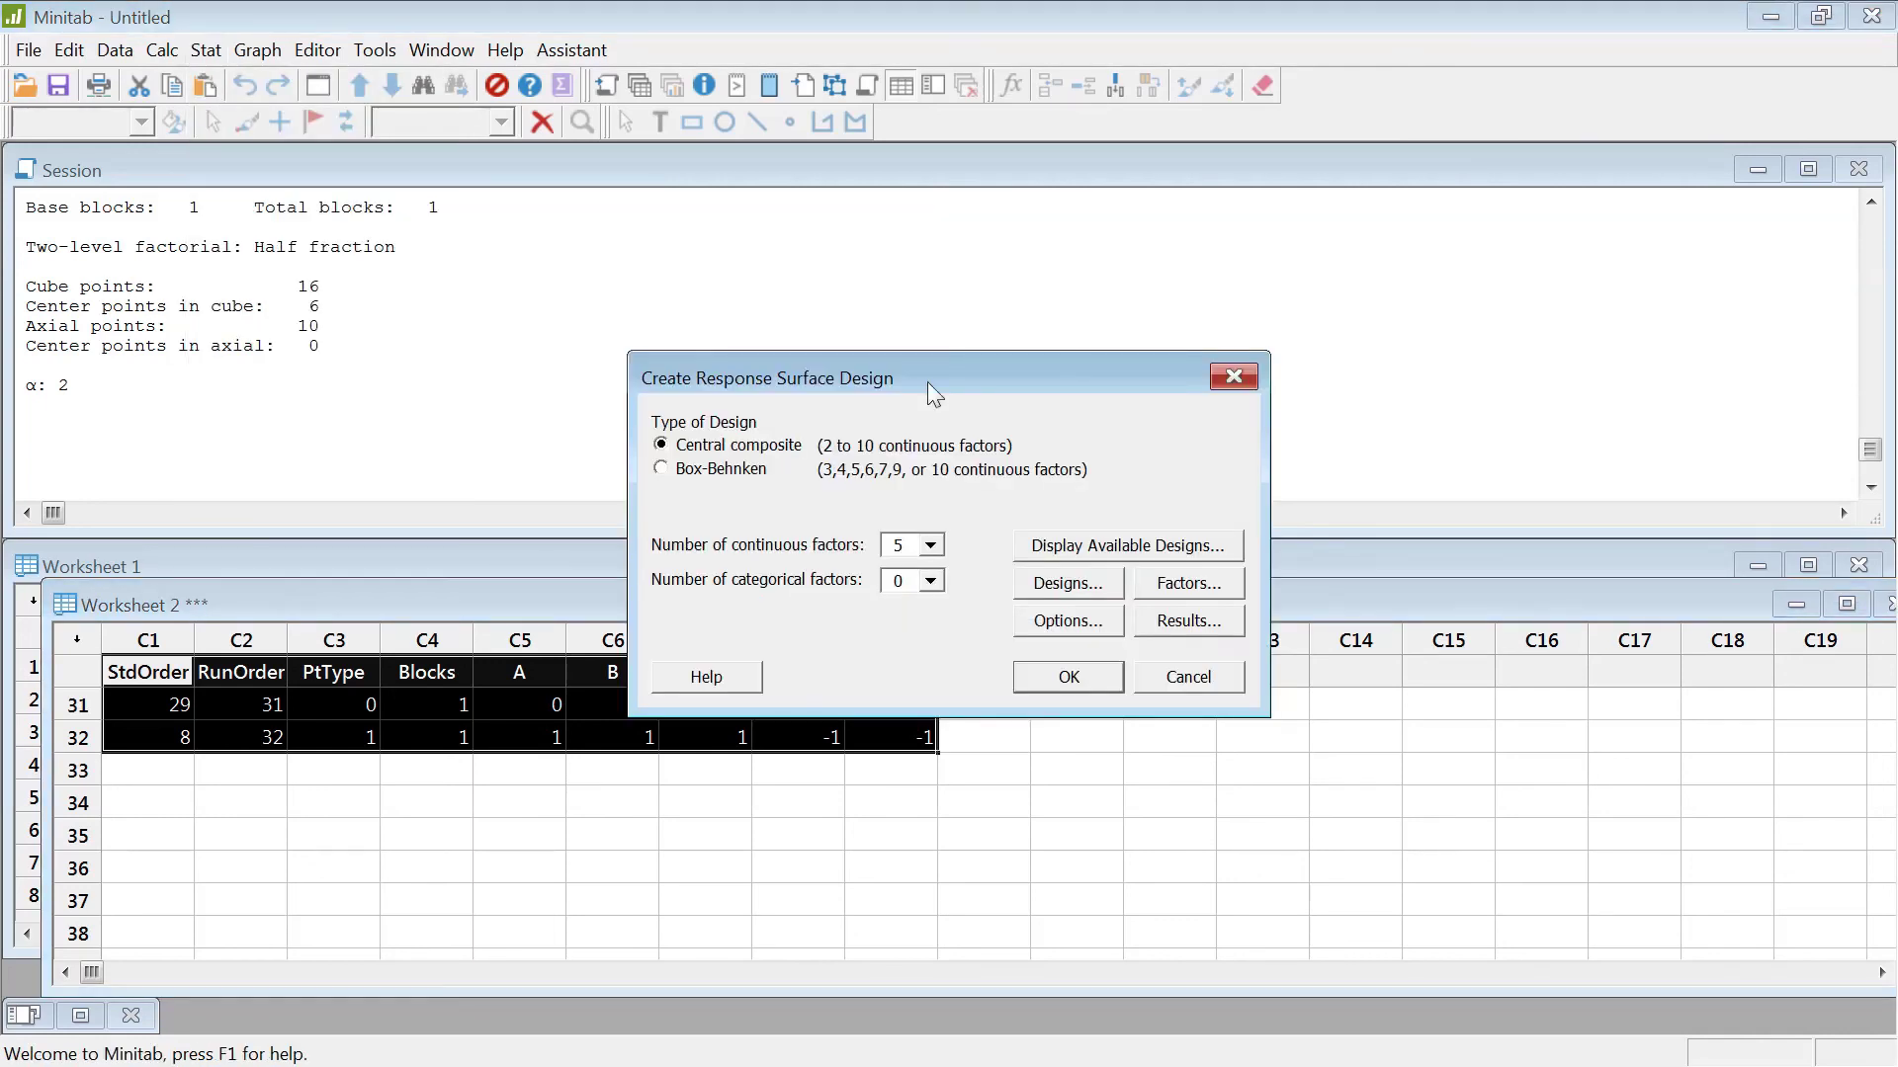
left_click(1055, 589)
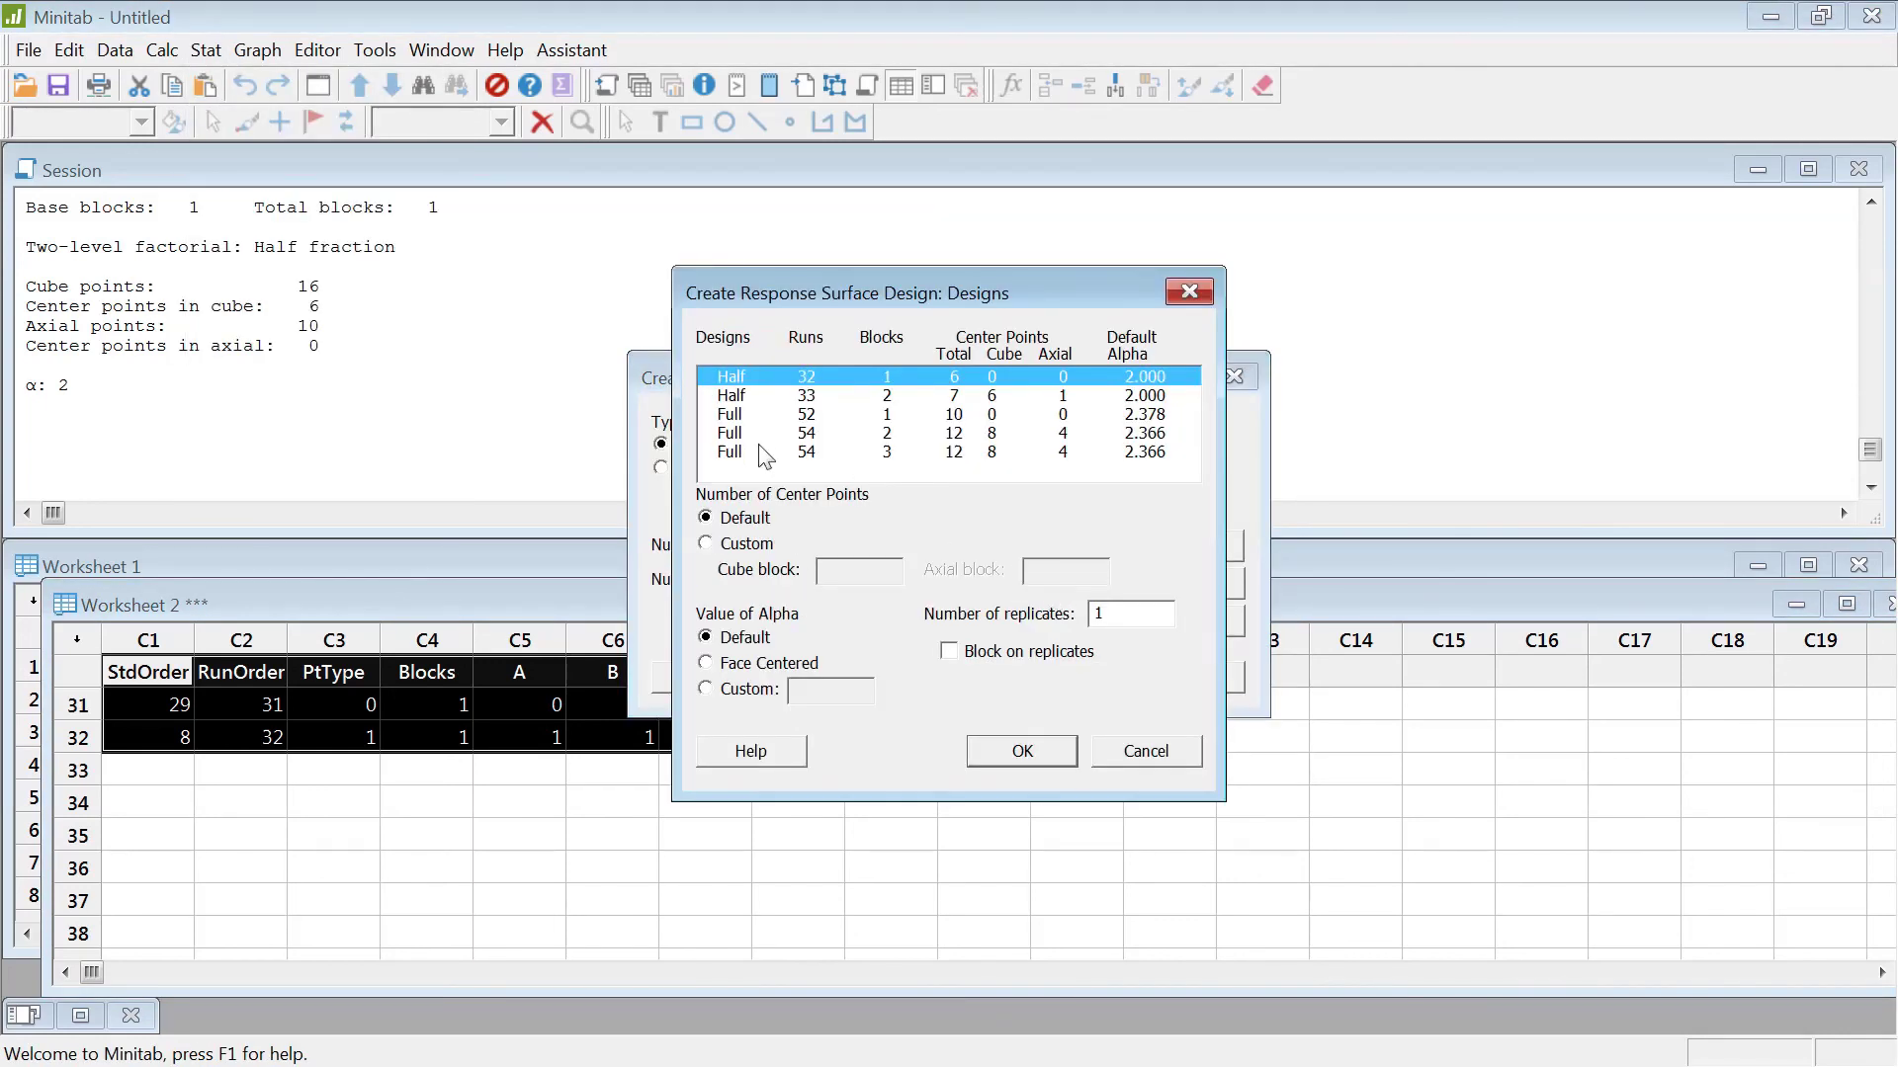
mouse_move(764, 457)
left_mouse_down()
mouse_move(788, 457)
mouse_move(783, 391)
mouse_move(781, 435)
left_mouse_up()
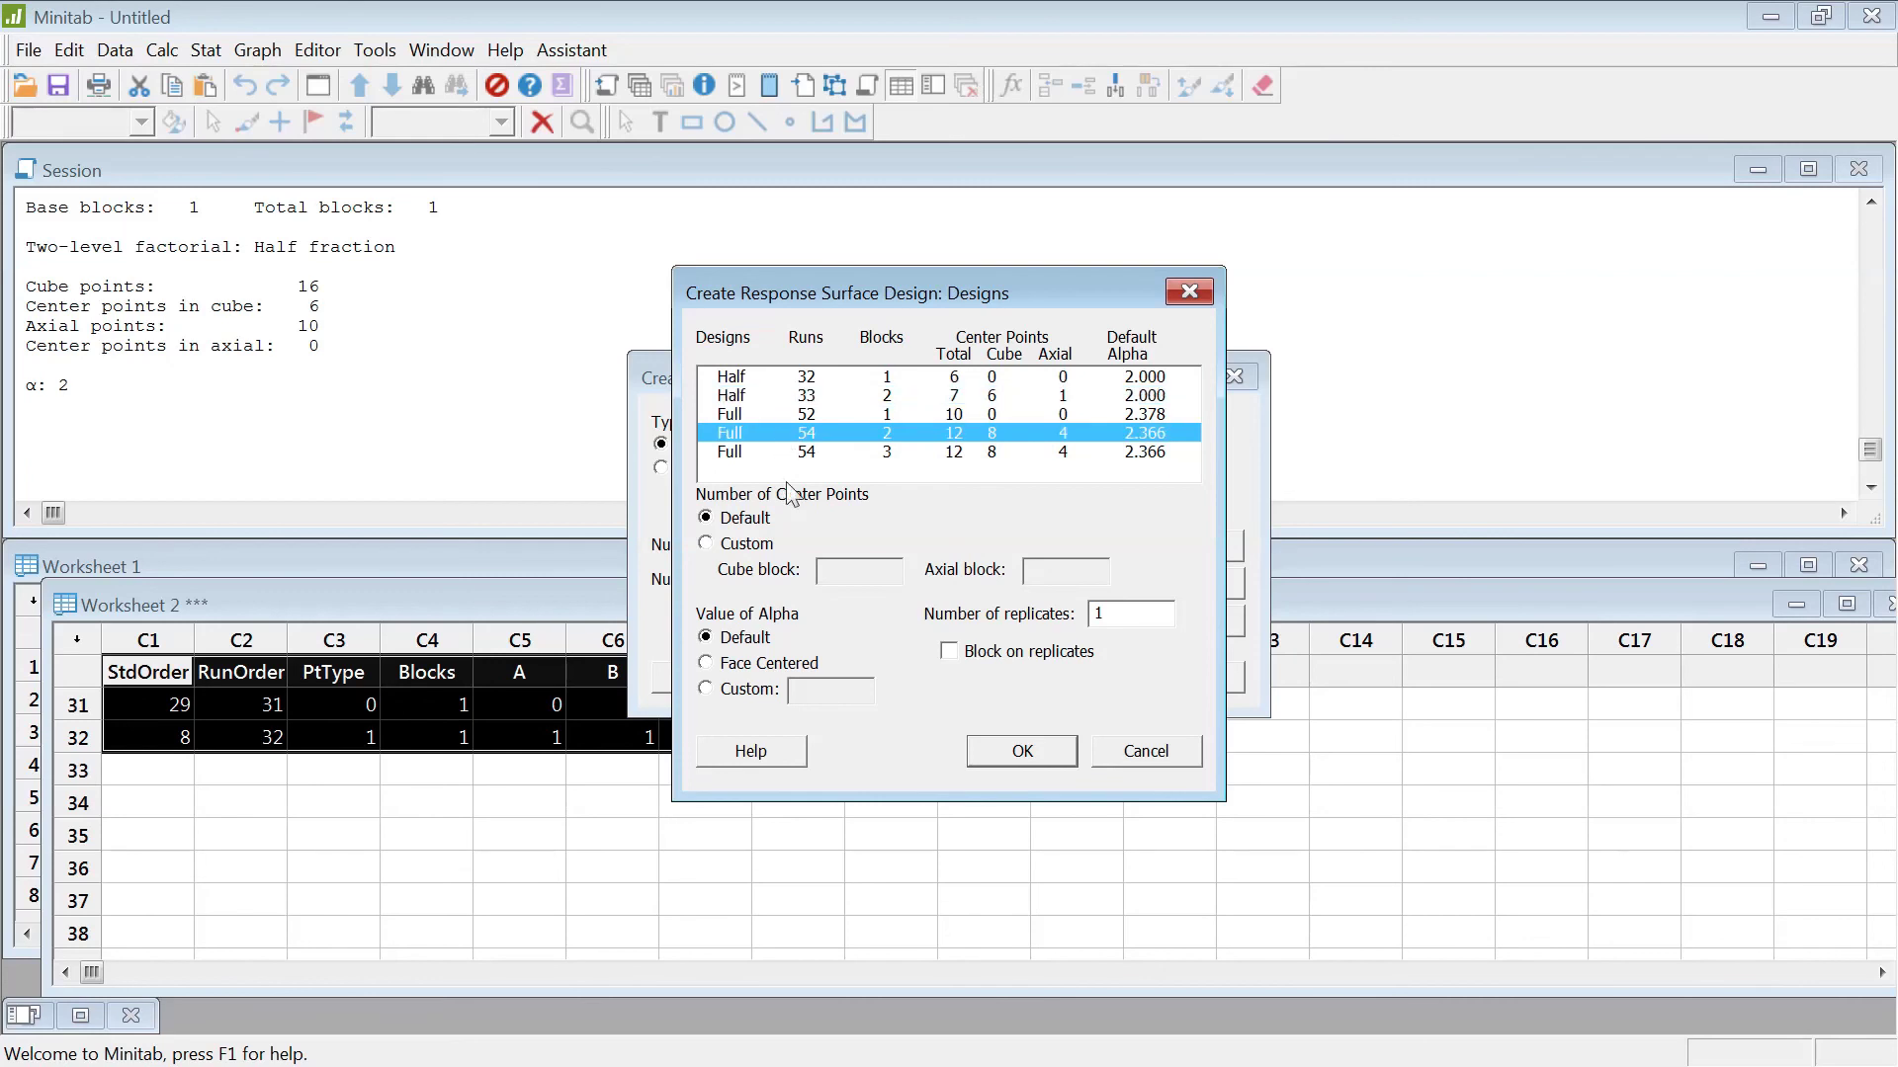
left_click(741, 397)
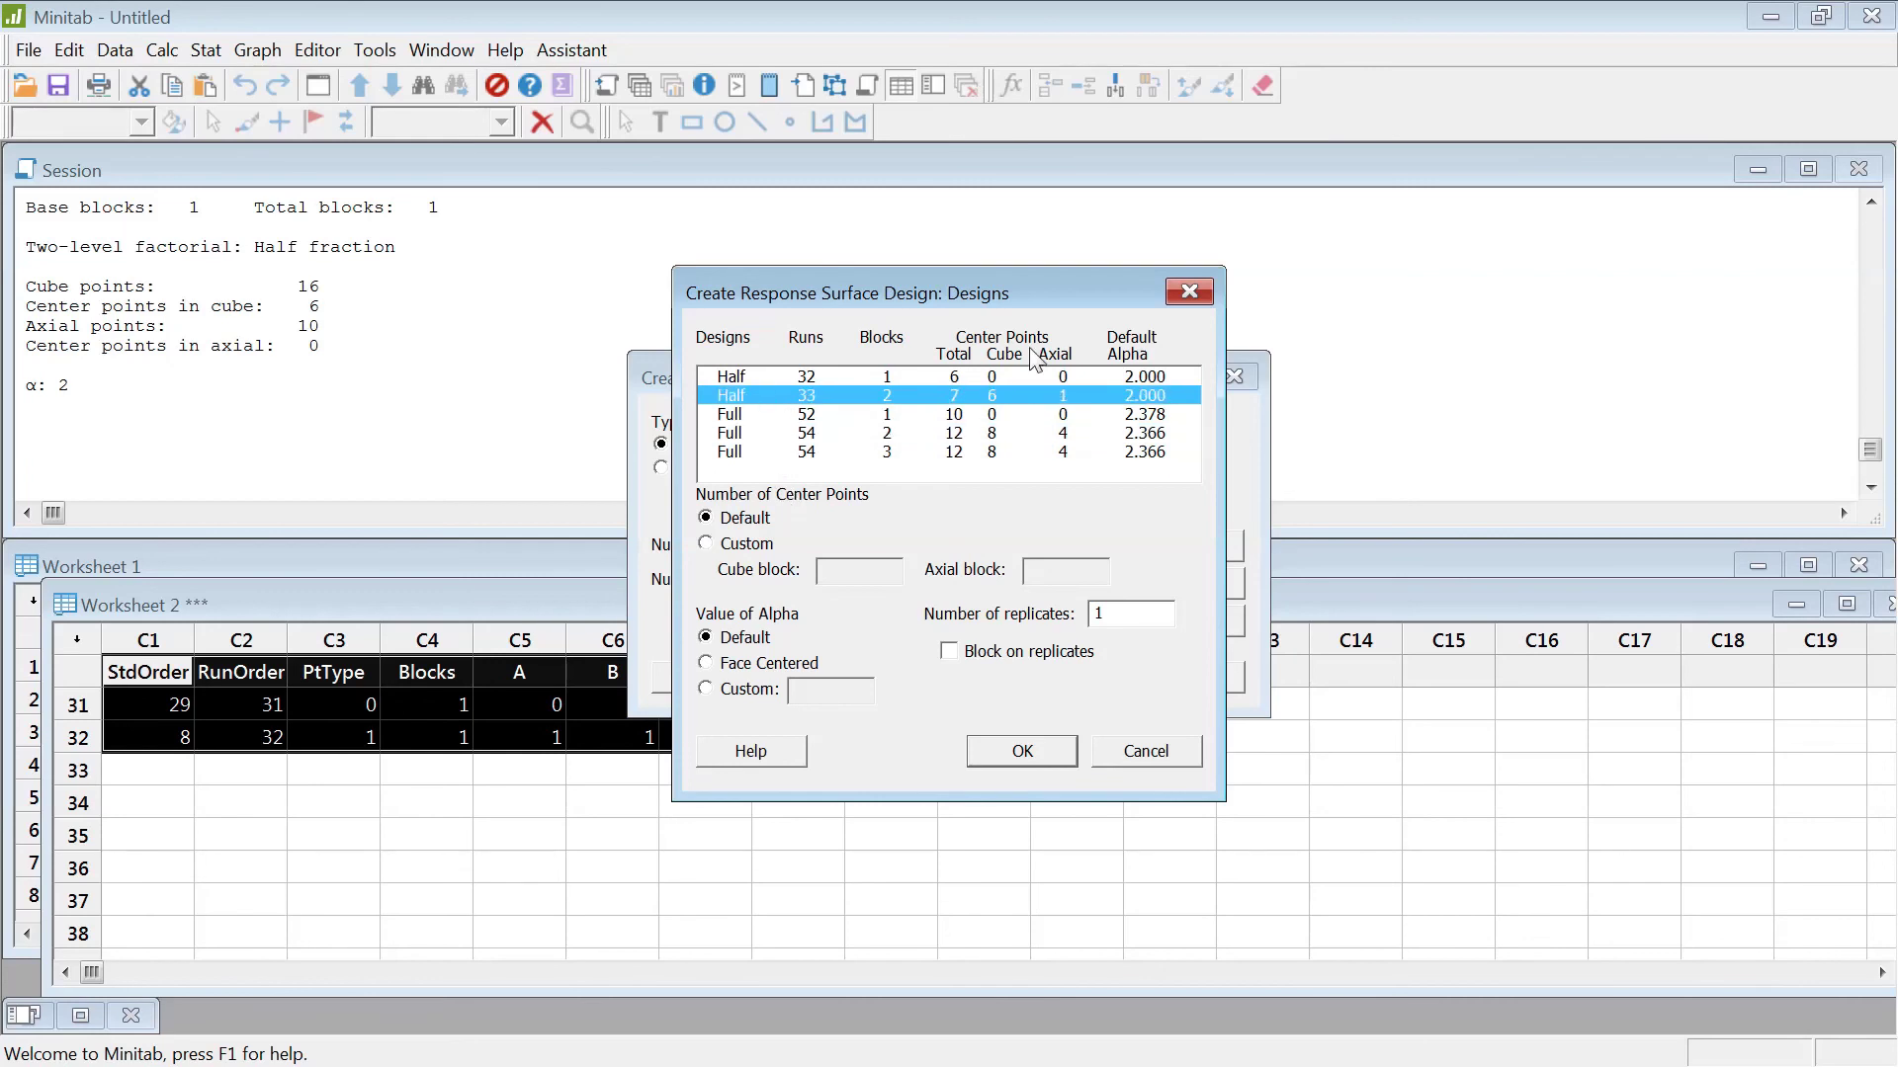
left_click(1189, 291)
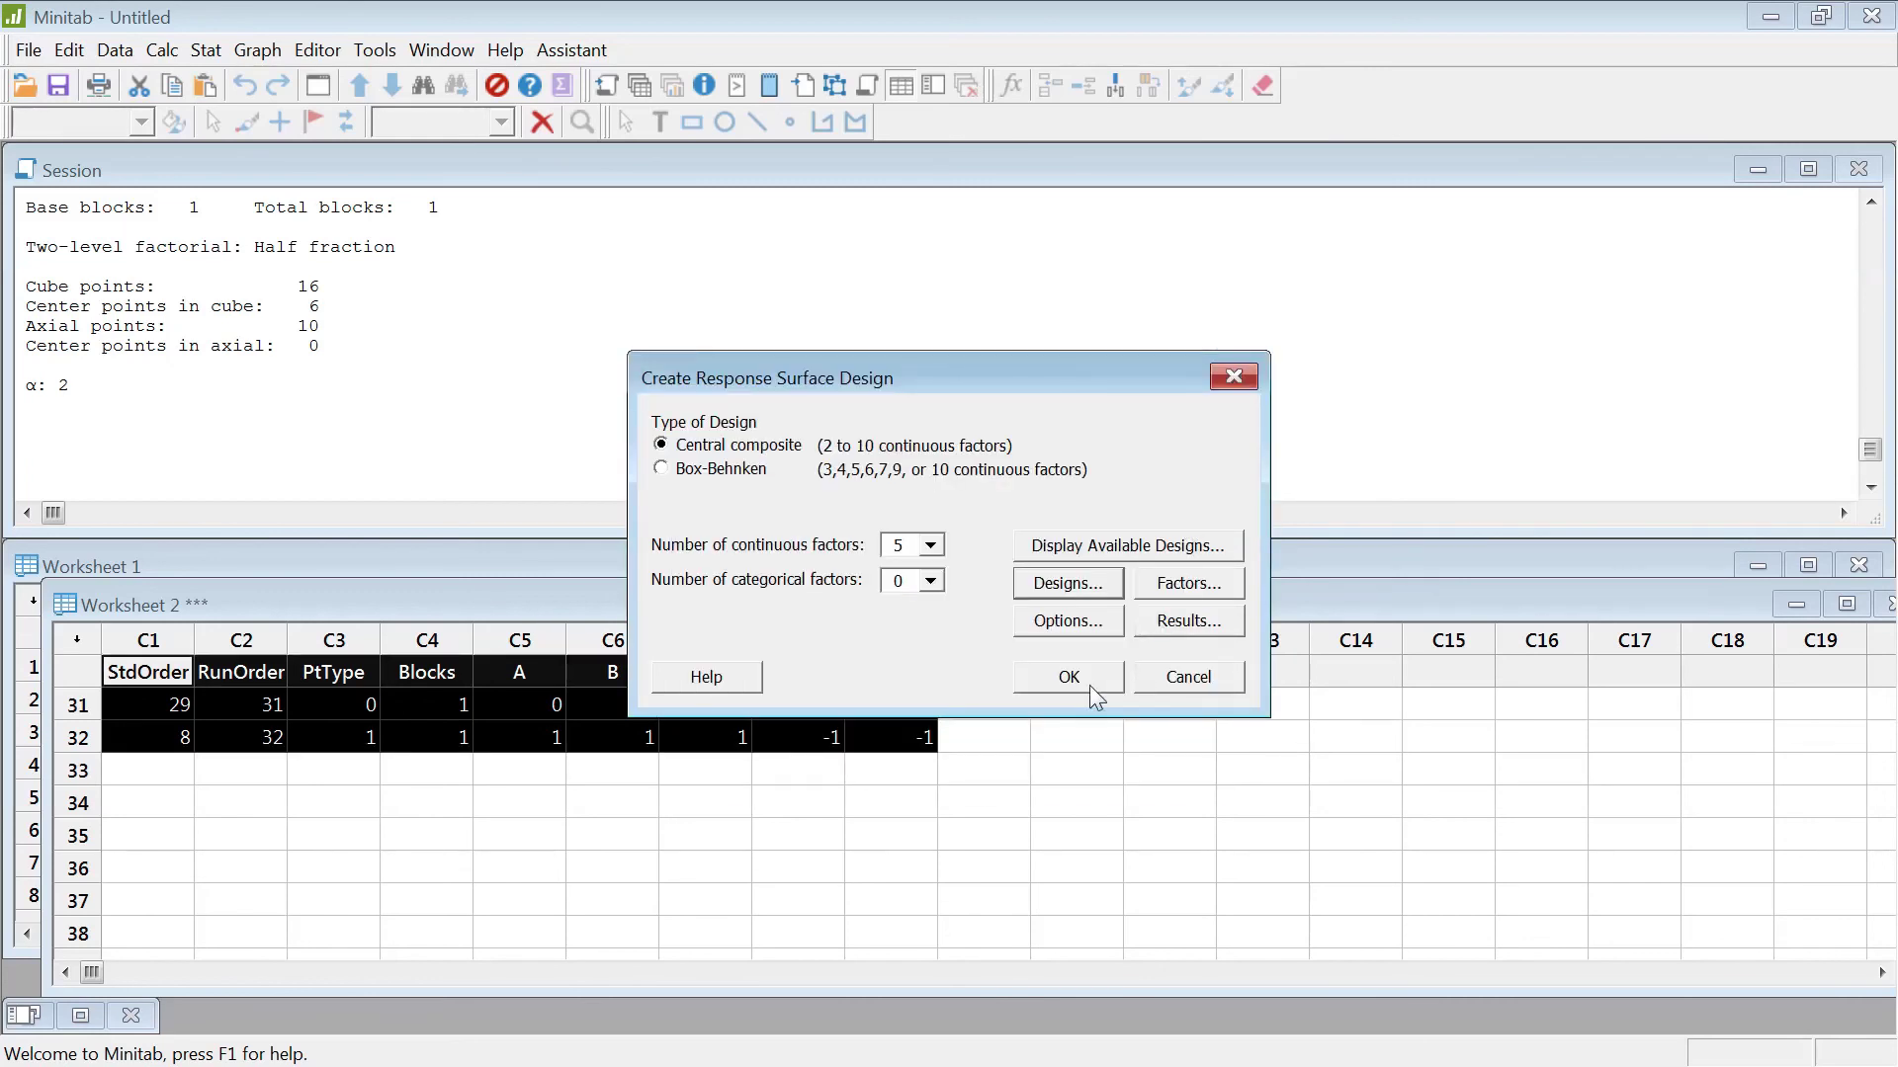
left_click(1234, 377)
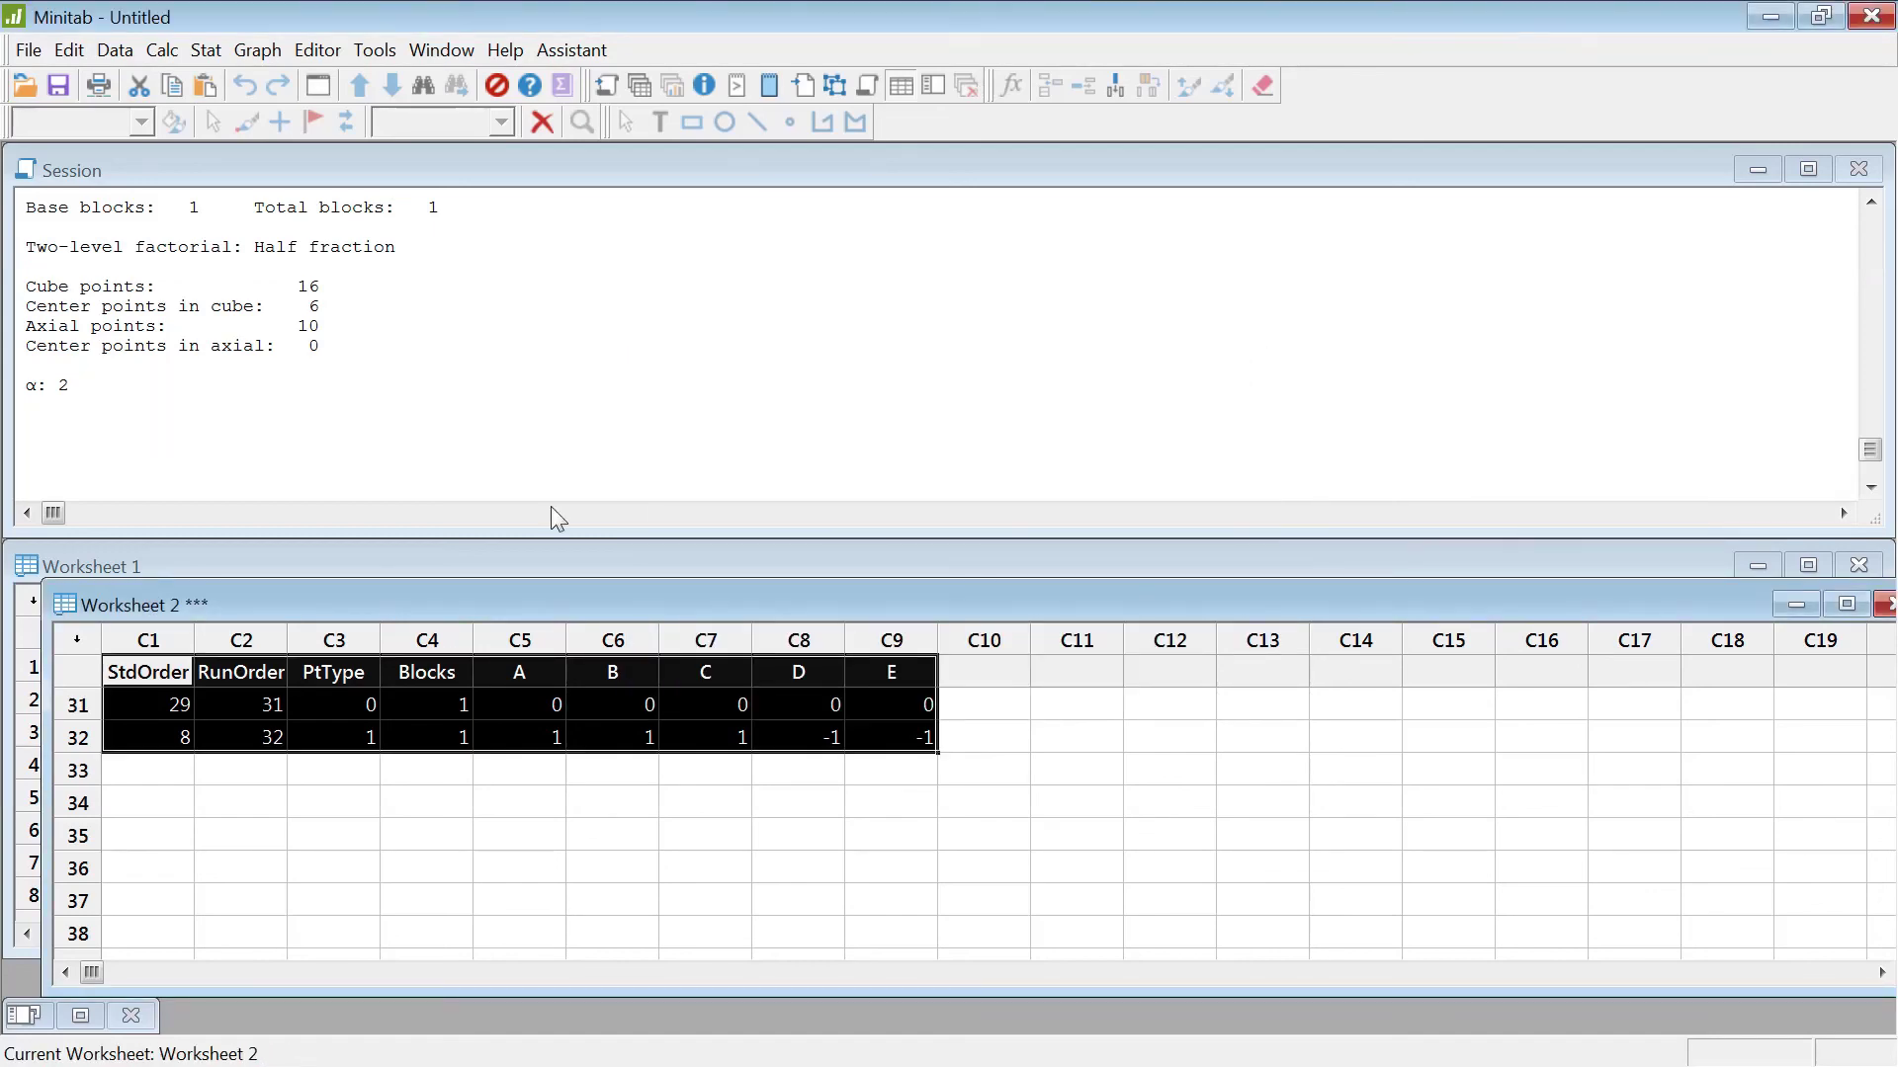